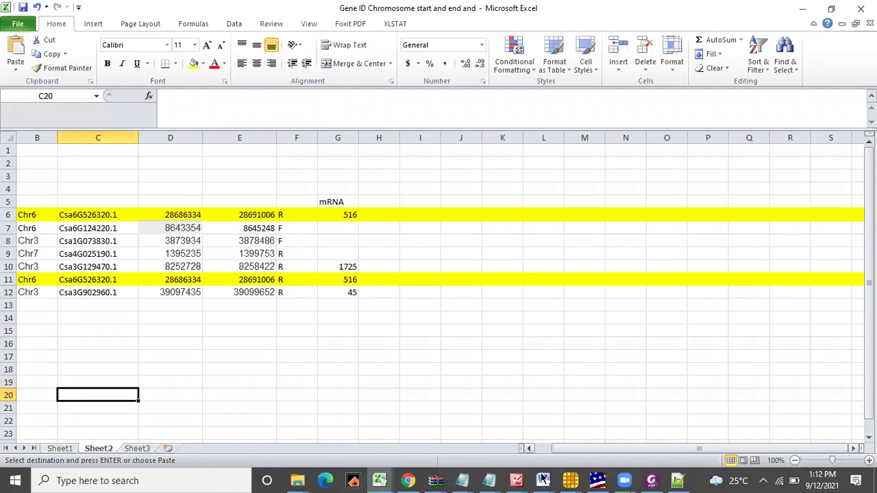
Switch to Word and bring up the table (2) (2) document after checking the CaNPR1 and NPR1 Gene table documents.
{"action": "mouse_move", "coordinate": [542, 479]}
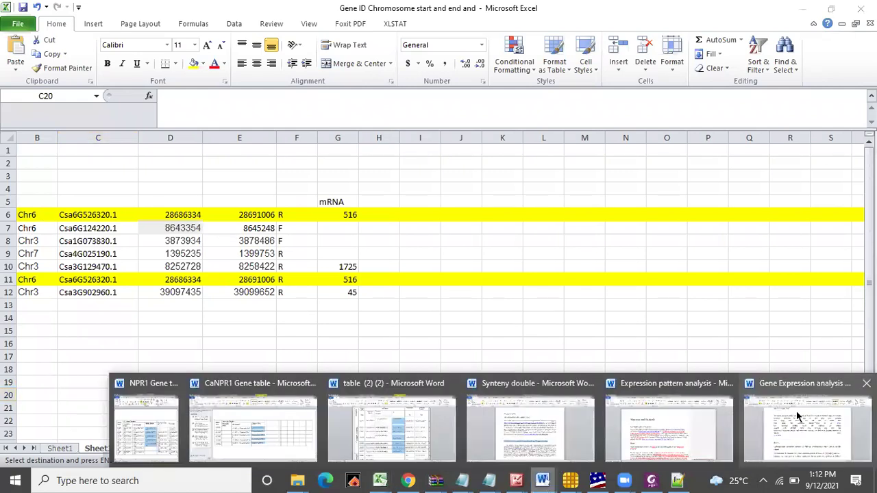
{"action": "left_click", "coordinate": [239, 456]}
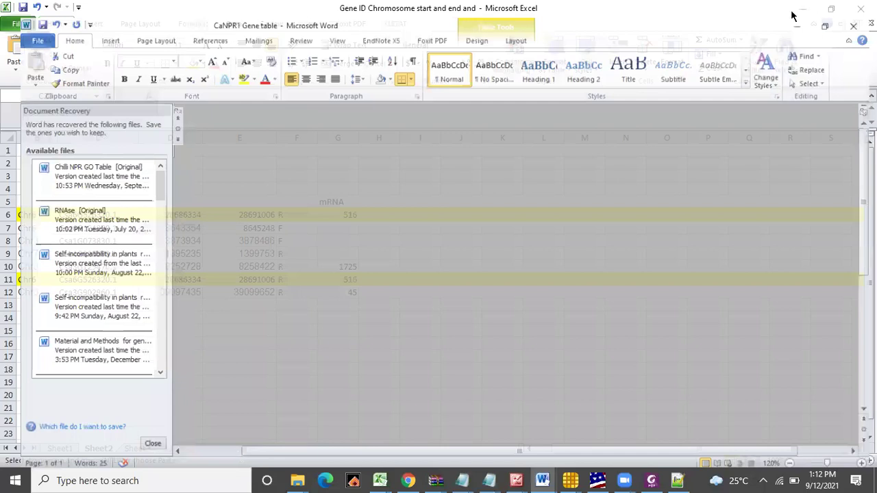
{"action": "left_click", "coordinate": [543, 479]}
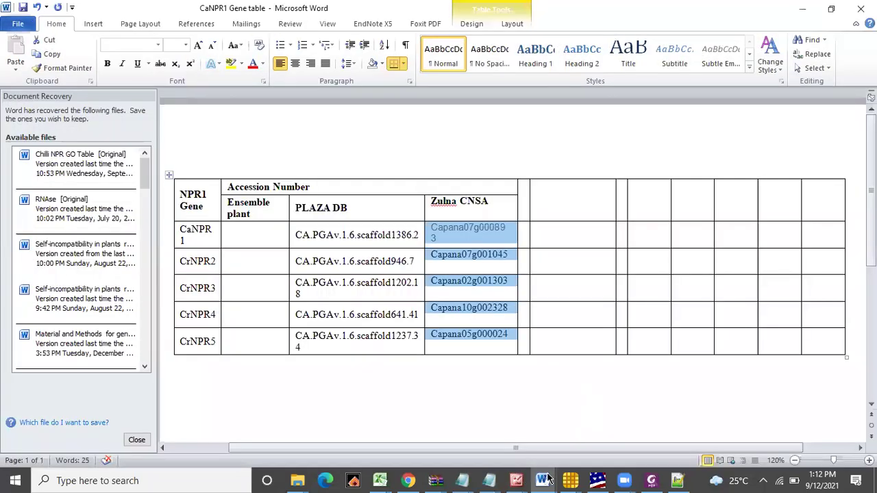
{"action": "left_click", "coordinate": [546, 478]}
{"action": "left_click", "coordinate": [151, 429]}
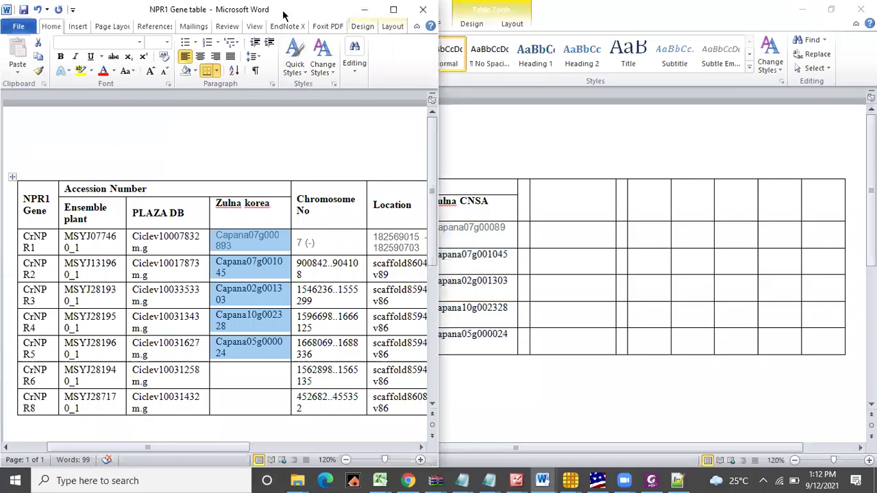
{"action": "left_click", "coordinate": [544, 477]}
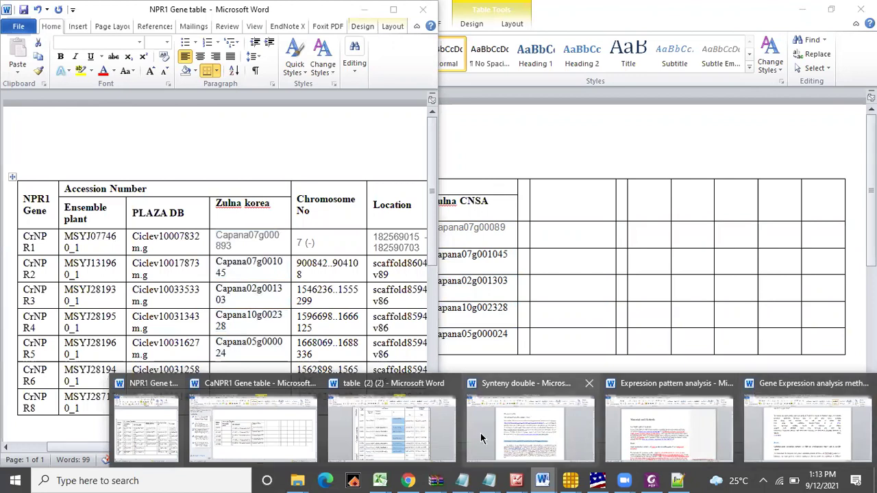
{"action": "left_click", "coordinate": [385, 442]}
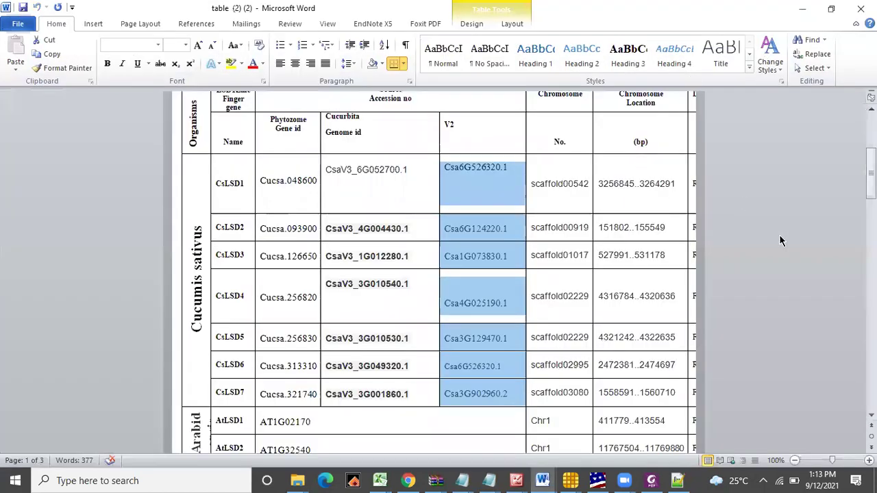
Examine the Cucumis sativus CsLSD rows, comparing their scaffold entries with the Cucurbita Genome ids.
{"action": "left_click", "coordinate": [779, 237]}
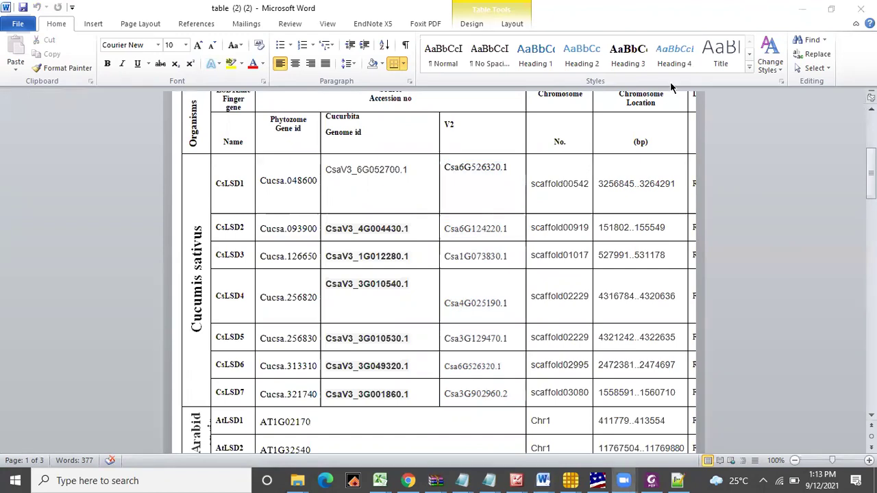
{"action": "left_click", "coordinate": [840, 293]}
{"action": "left_click", "coordinate": [127, 258]}
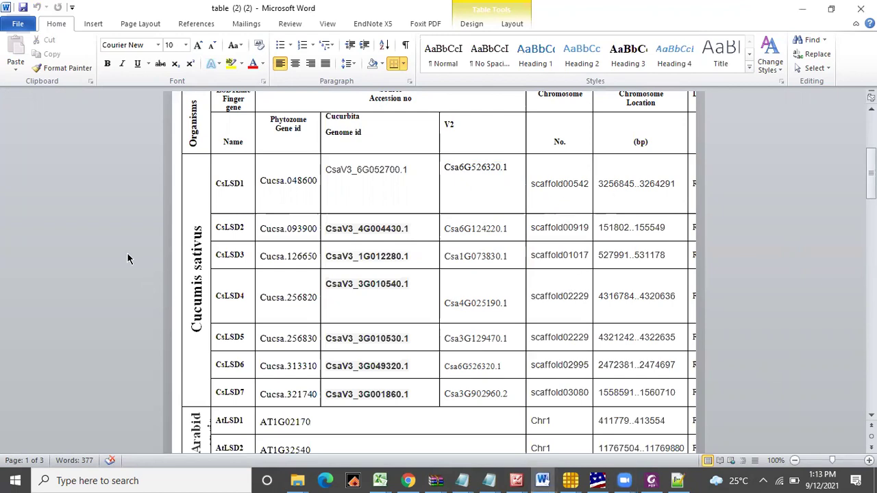
{"action": "double_click", "coordinate": [547, 186]}
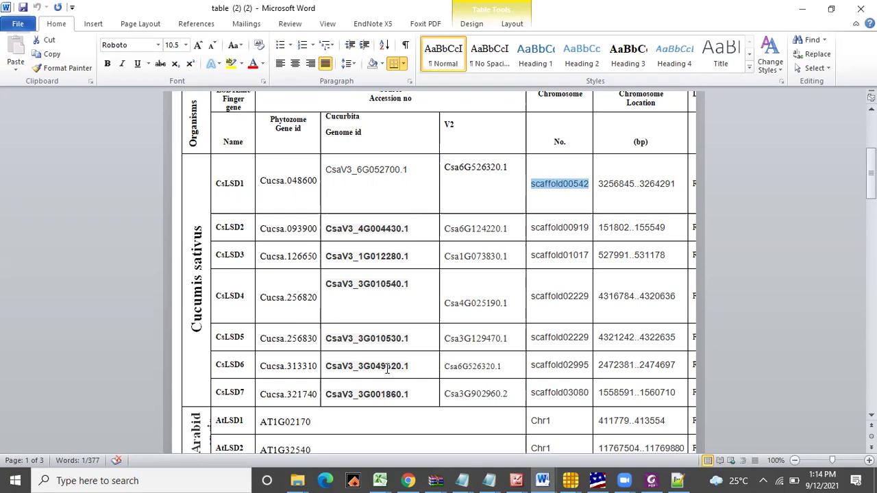
{"action": "left_click", "coordinate": [366, 338]}
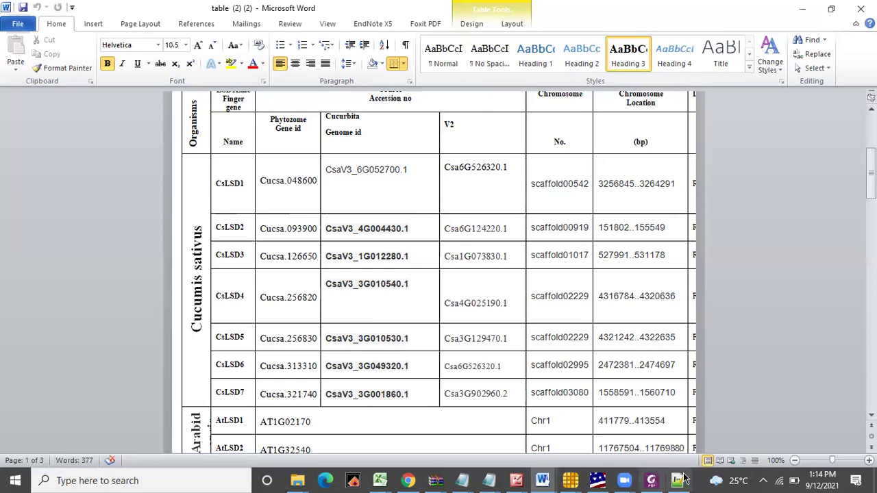
Switch to the synteny folder in File Explorer and open the "Gene ID Chromosome start and end and" workbook.
{"action": "left_click", "coordinate": [797, 9]}
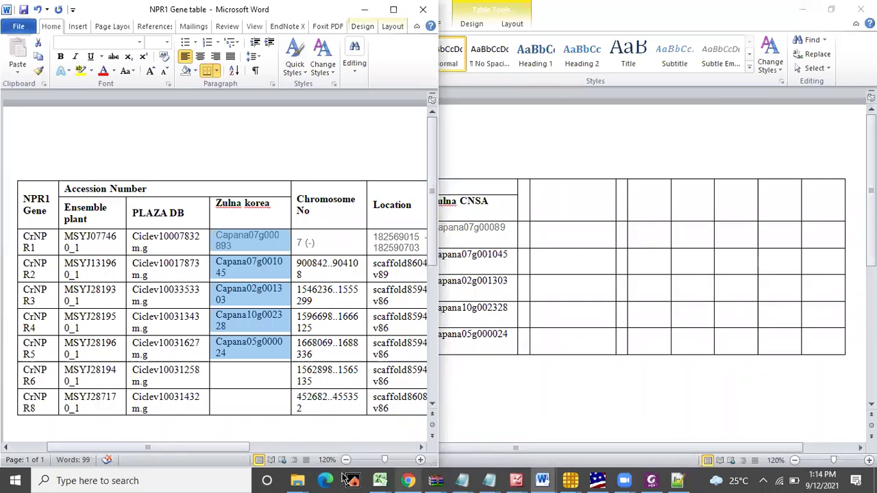
{"action": "left_click", "coordinate": [296, 481]}
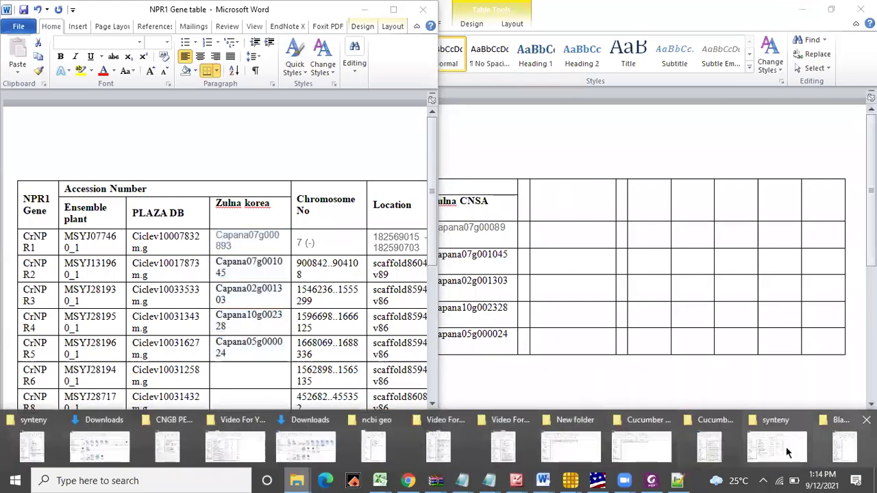
{"action": "left_click", "coordinate": [786, 447]}
{"action": "double_click", "coordinate": [207, 333]}
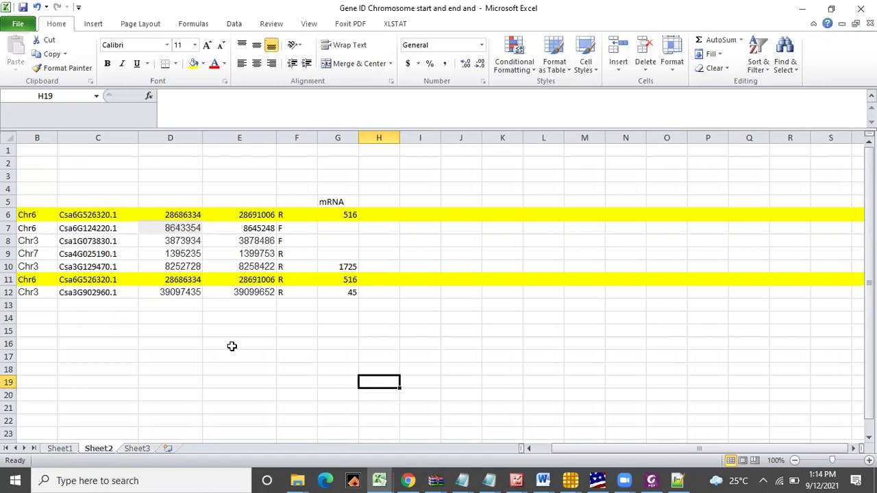
{"action": "left_click_drag", "start_coordinate": [564, 449], "coordinate": [529, 448]}
{"action": "left_click", "coordinate": [98, 215]}
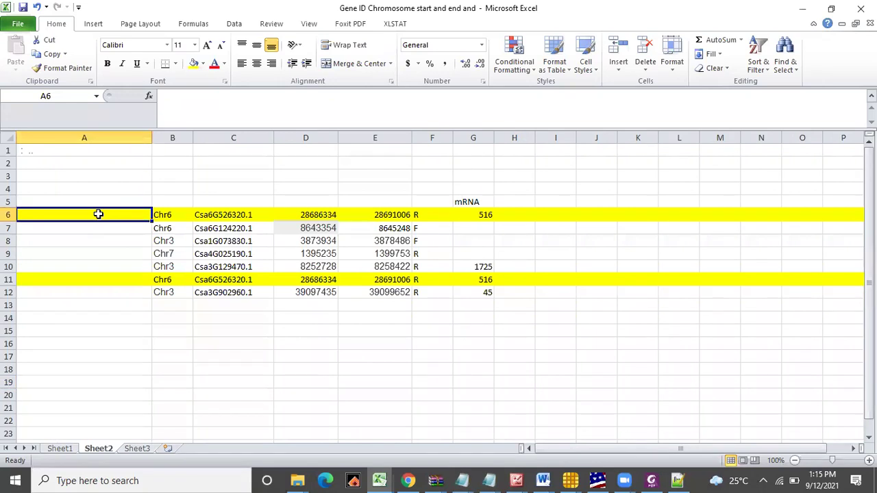
{"action": "type", "text": "L"}
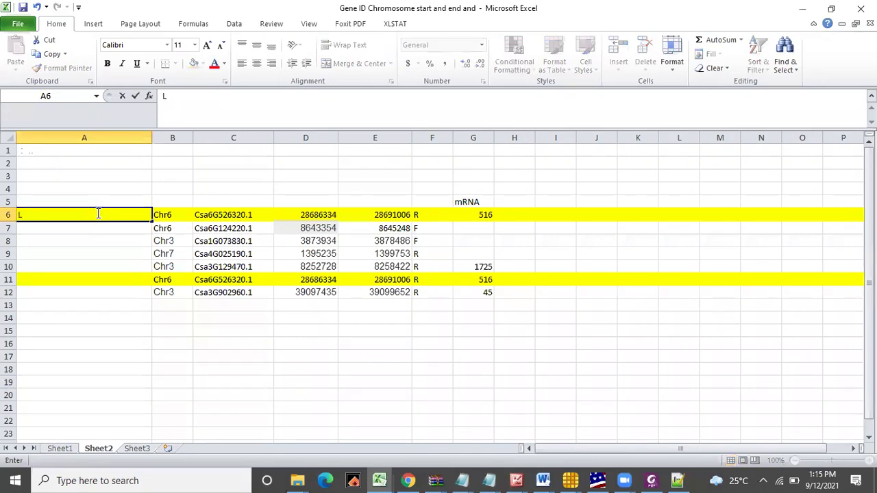
{"action": "key", "text": "BackSpace"}
Switch back to the table (2) (2) Word document and review the V2 accession ids of the CsLSD genes.
{"action": "left_click", "coordinate": [542, 480]}
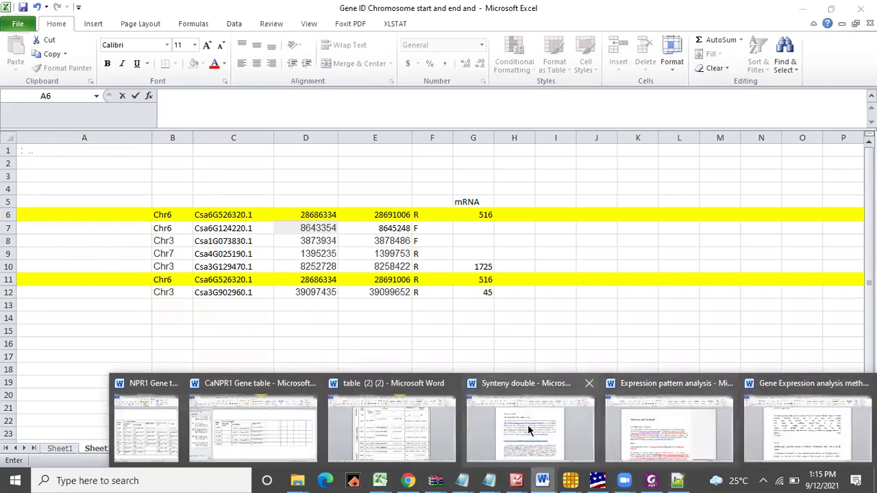
{"action": "left_click", "coordinate": [404, 431]}
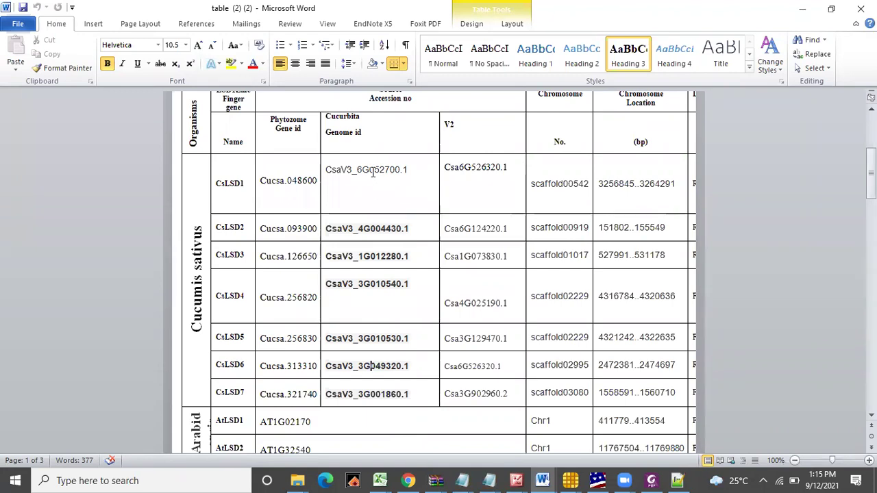
{"action": "left_click", "coordinate": [483, 366]}
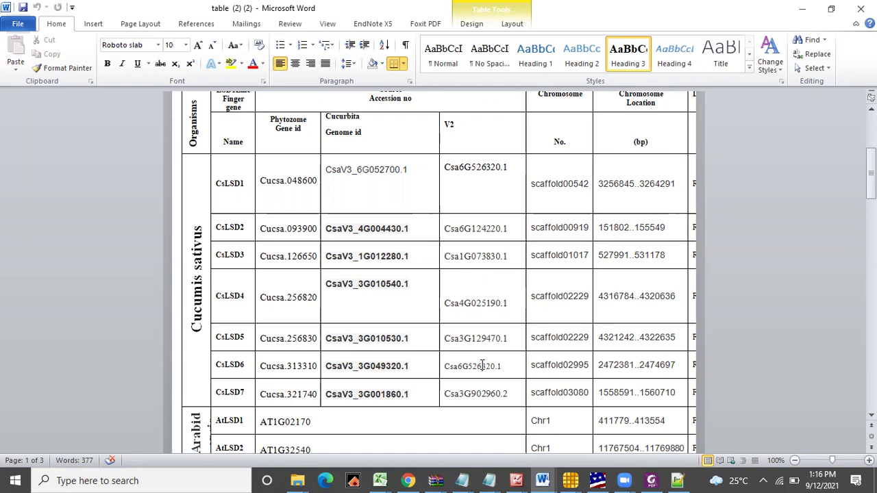
{"action": "left_click", "coordinate": [803, 9]}
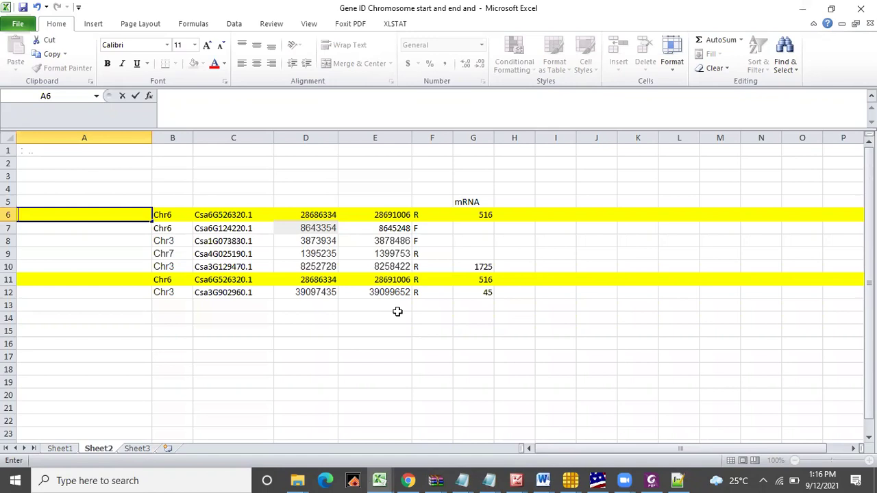
{"action": "left_click", "coordinate": [798, 10]}
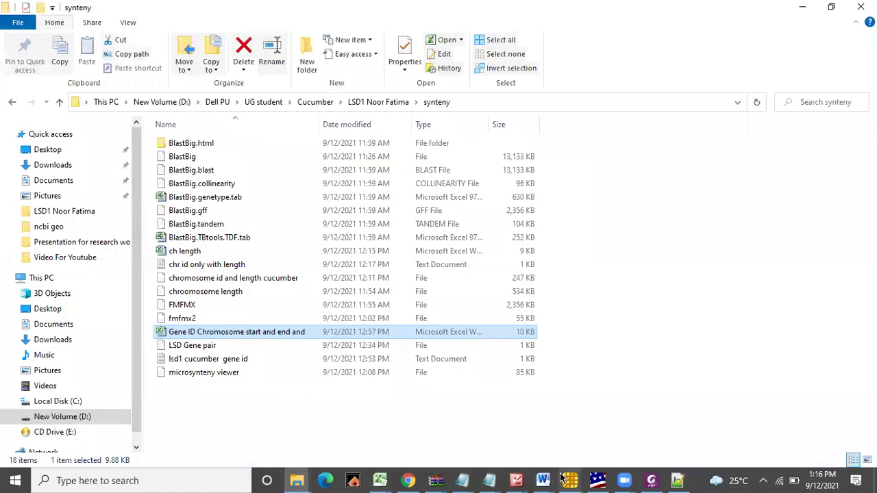
{"action": "left_click", "coordinate": [573, 478]}
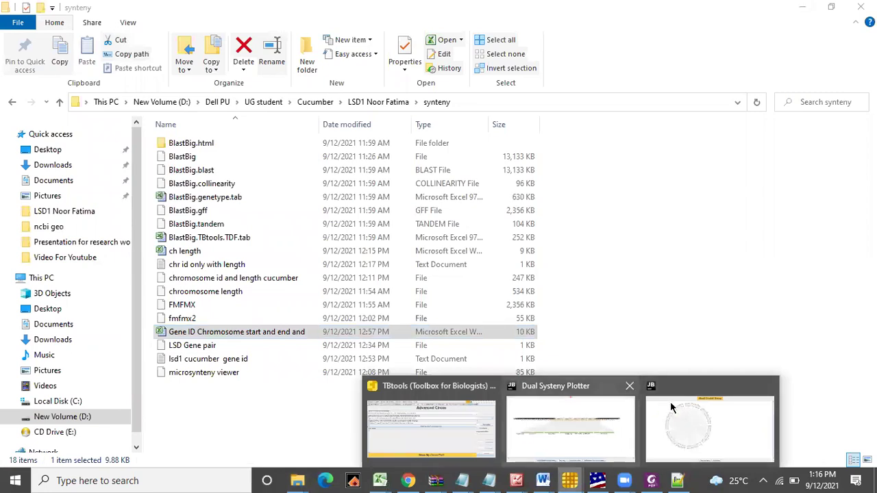
{"action": "left_click", "coordinate": [297, 441]}
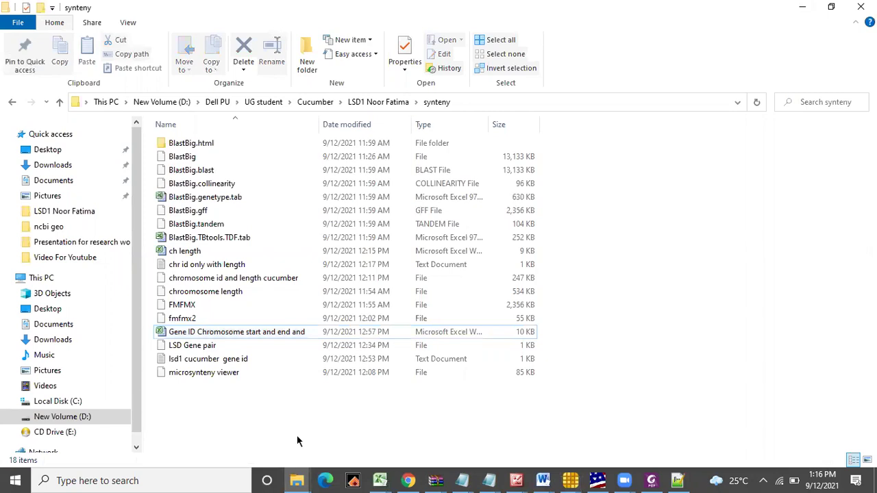
Switch to Chrome and view the Synteny Analysis in TBTOOLS video full screen, rewinding to the Text Block Extract and Filter part.
{"action": "left_click", "coordinate": [408, 481]}
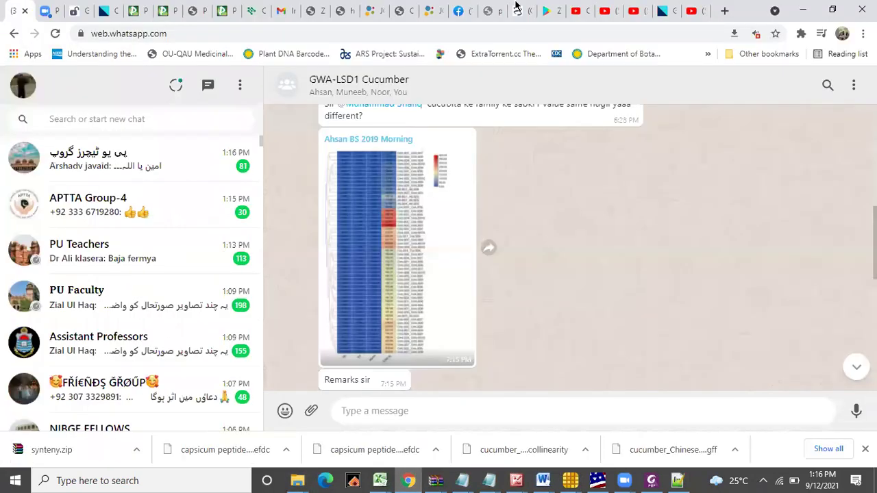
{"action": "left_click", "coordinate": [689, 10]}
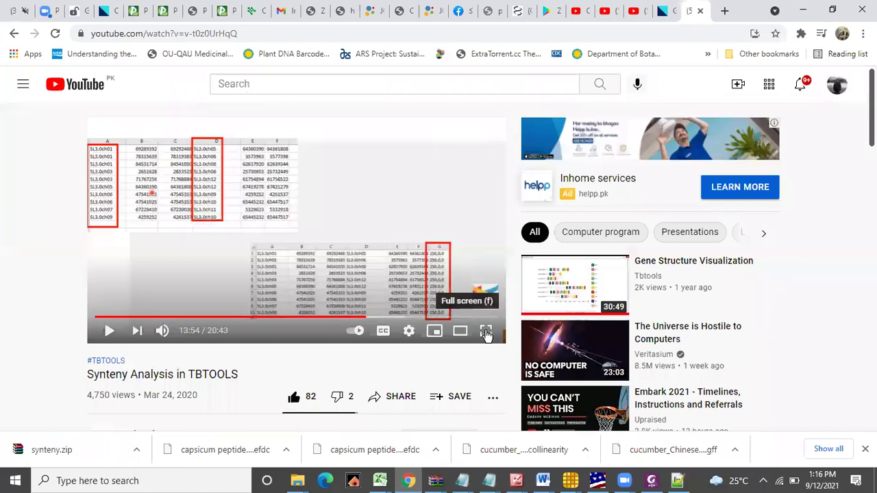
{"action": "left_click", "coordinate": [486, 331]}
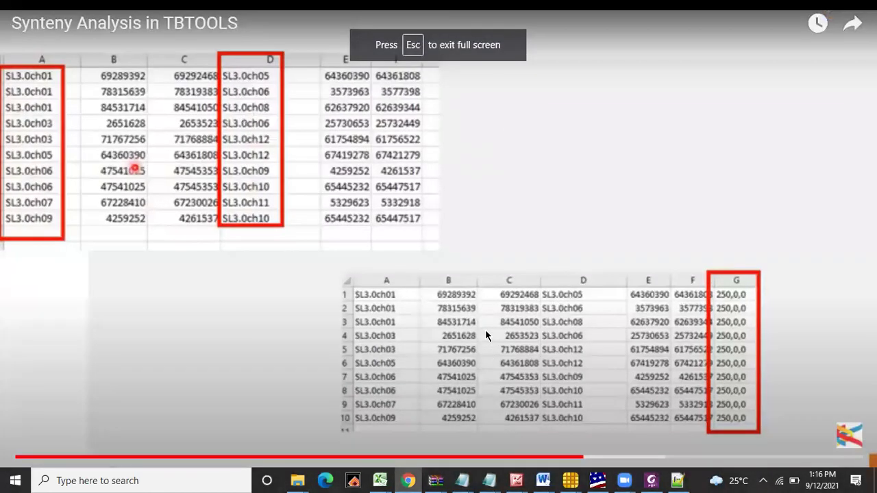
{"action": "key", "text": "Left"}
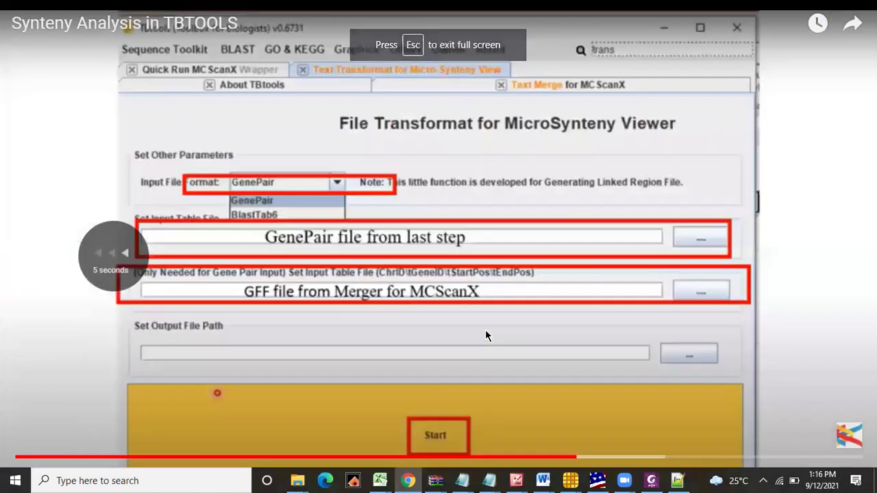
{"action": "key", "text": "Left"}
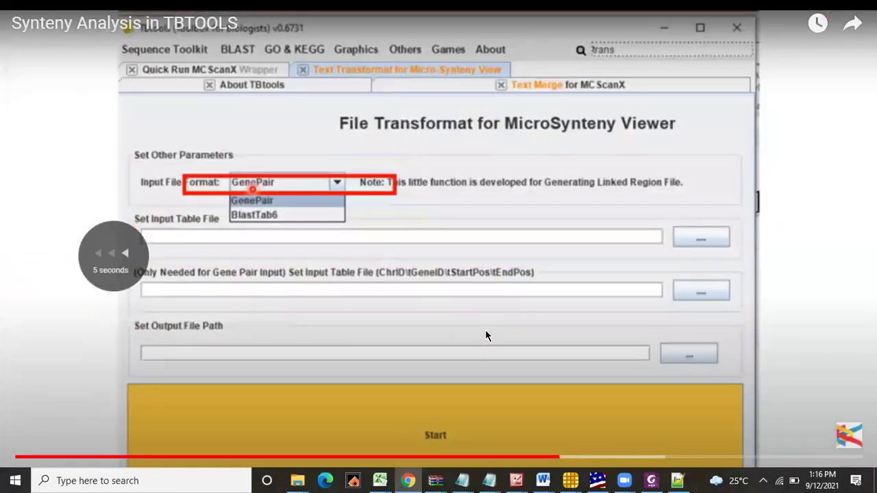
{"action": "key", "text": "Left"}
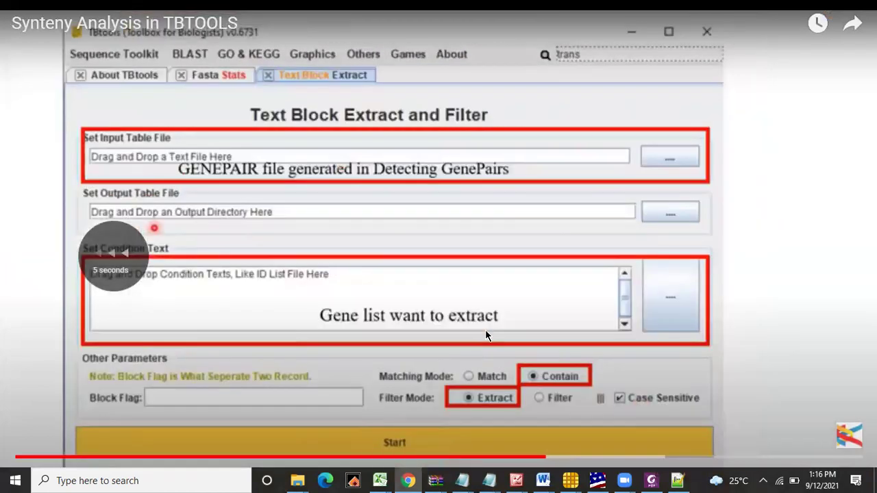
{"action": "key", "text": "Left"}
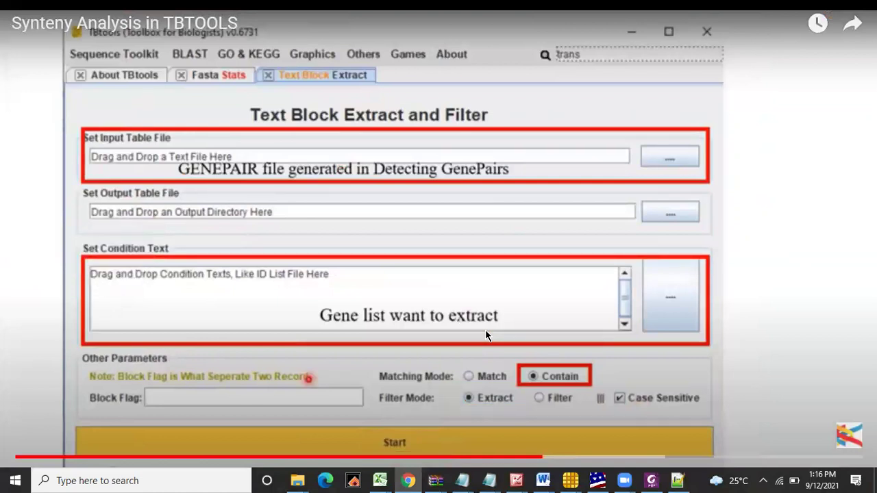
{"action": "key", "text": "Escape"}
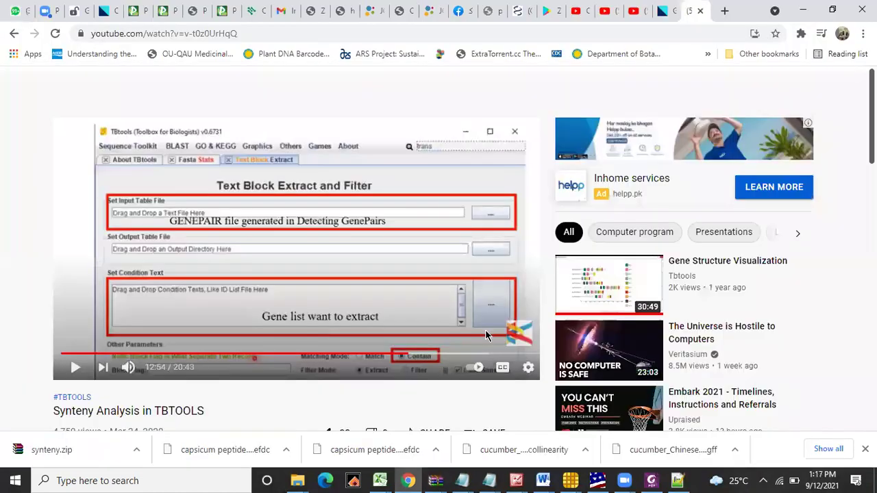
Copy the YouTube video's link and send it to the GWA-LSD1 Cucumber group in WhatsApp Web.
{"action": "left_click", "coordinate": [259, 33]}
{"action": "right_click", "coordinate": [261, 36]}
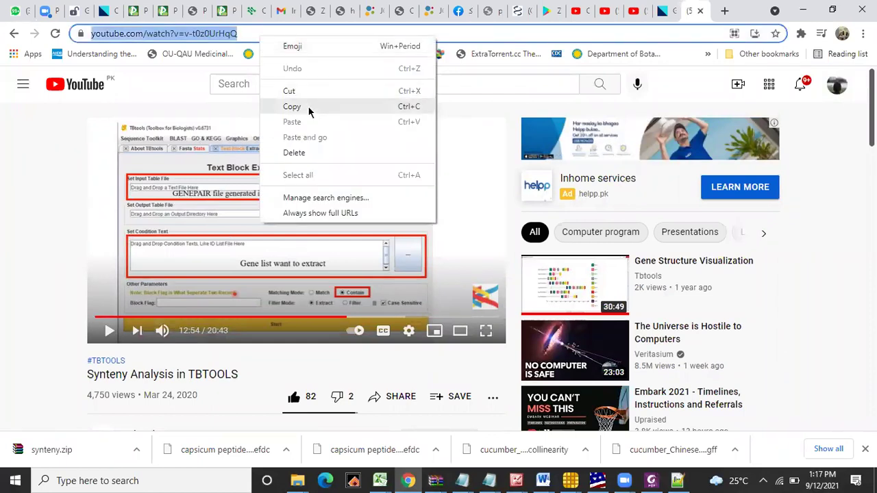
{"action": "left_click", "coordinate": [308, 106]}
{"action": "left_click", "coordinate": [13, 8]}
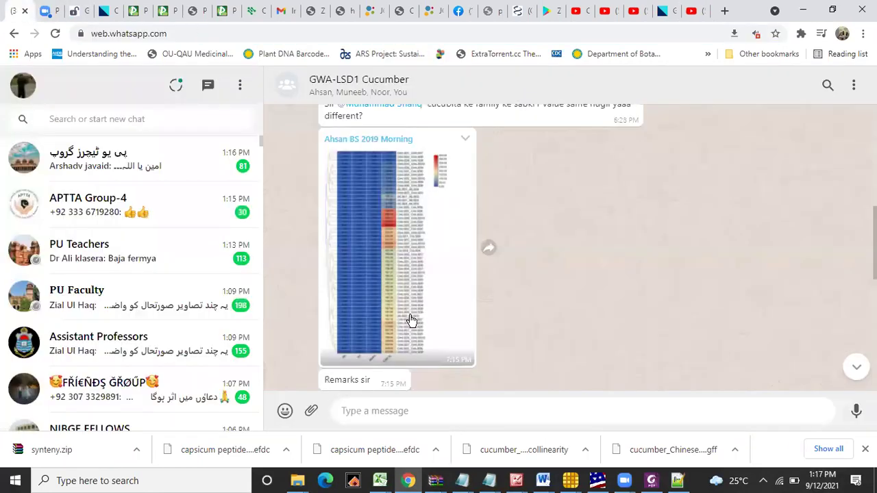
{"action": "left_click", "coordinate": [398, 412]}
{"action": "key", "text": "ctrl+v"}
{"action": "key", "text": "Return"}
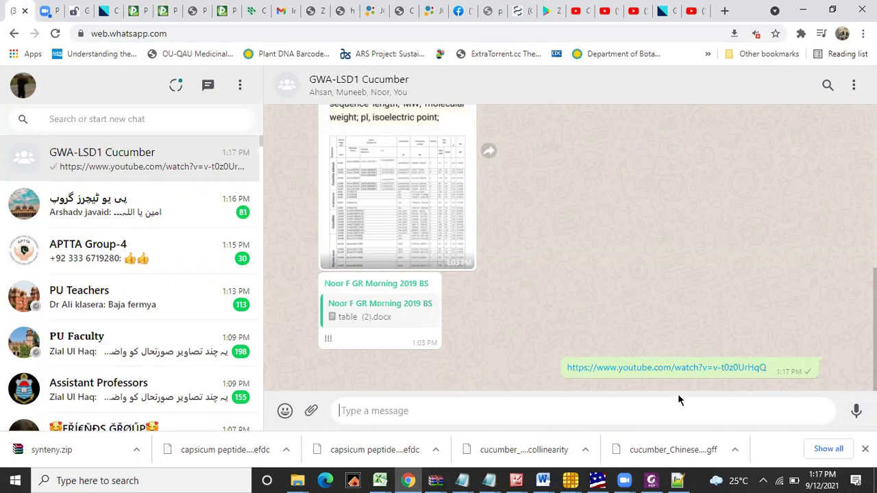
{"action": "mouse_move", "coordinate": [677, 480]}
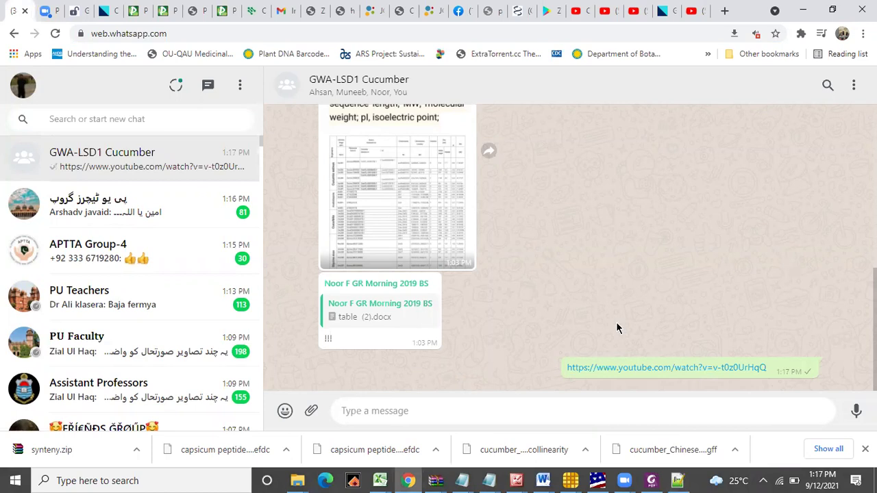
{"action": "left_click", "coordinate": [804, 8]}
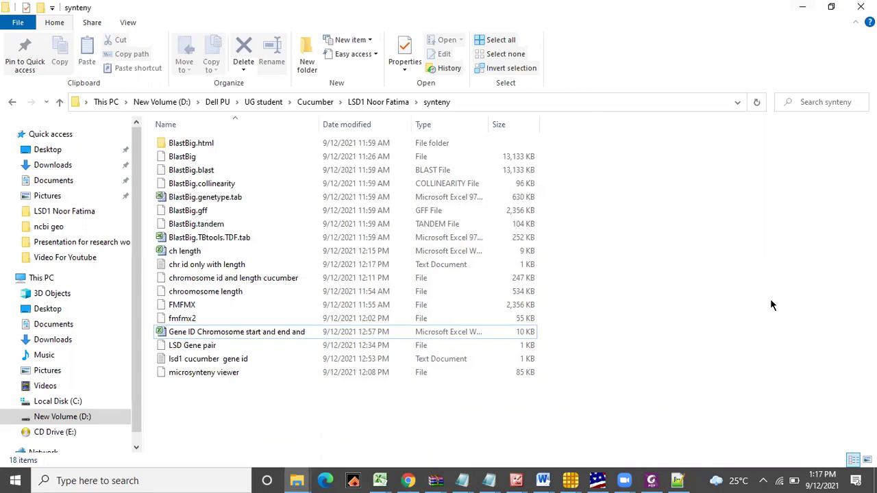
View the microsynteny viewer file in Notepad++, minimize it, and bring up the TBtools window with the Advanced Circos setup.
{"action": "left_click", "coordinate": [678, 480]}
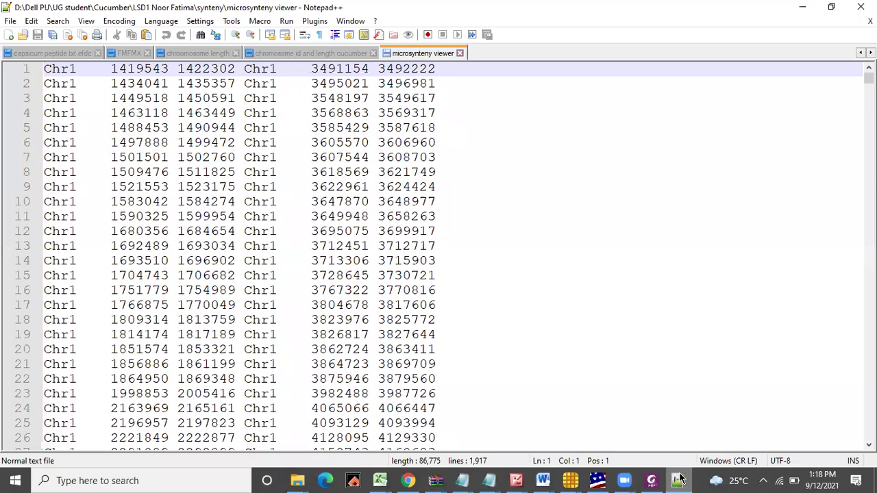
{"action": "left_click", "coordinate": [802, 8]}
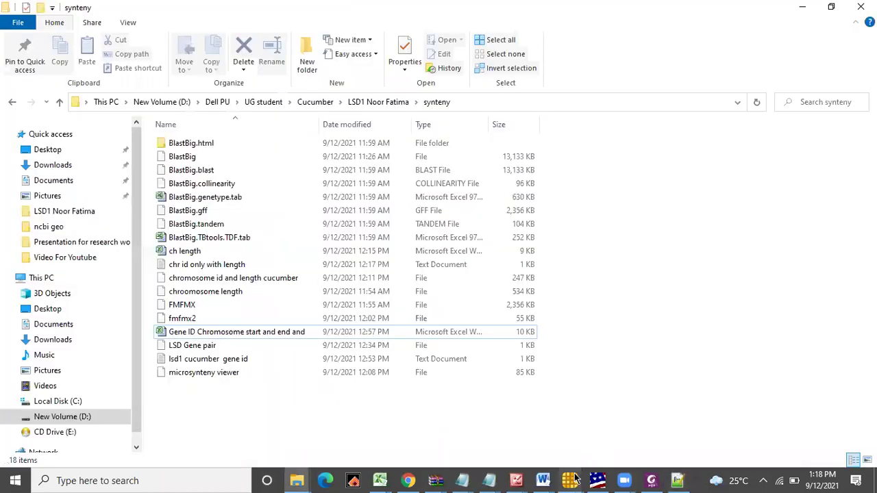
{"action": "mouse_move", "coordinate": [570, 481]}
{"action": "left_click", "coordinate": [430, 411]}
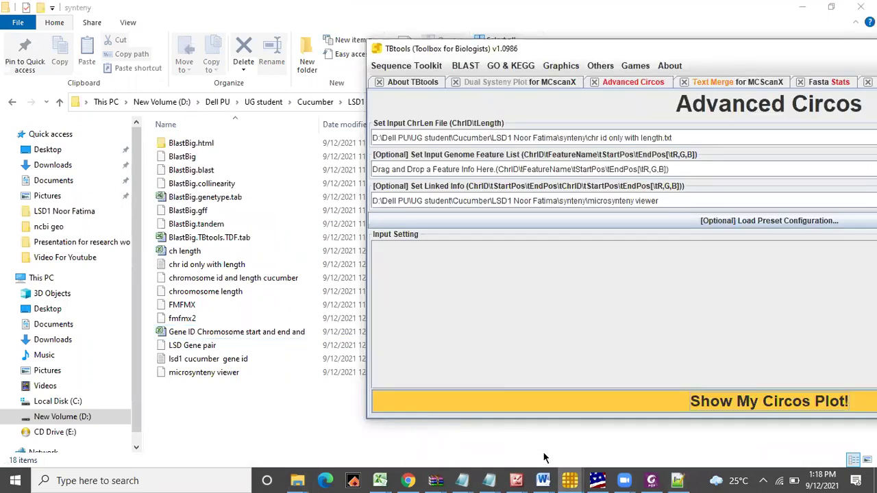
Switch to Chrome and view the Text Block Extract and Filter part of the Synteny Analysis in TBTOOLS video full screen.
{"action": "left_click", "coordinate": [411, 480]}
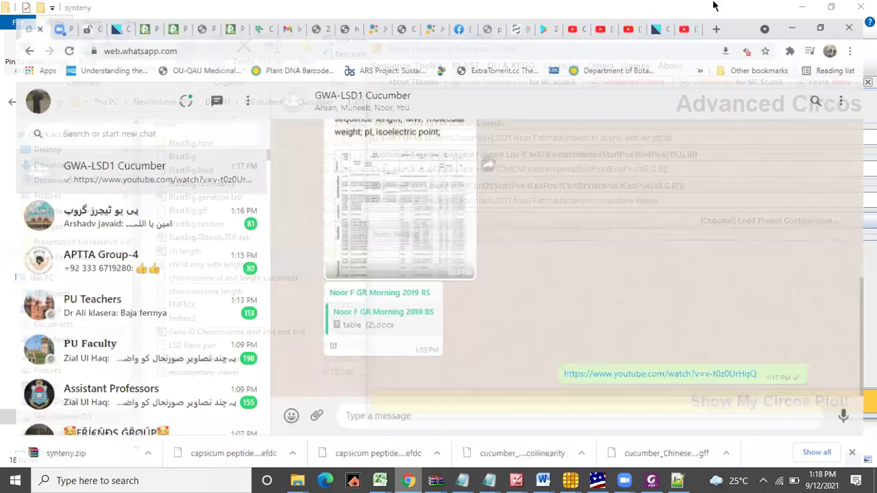
{"action": "left_click", "coordinate": [692, 10]}
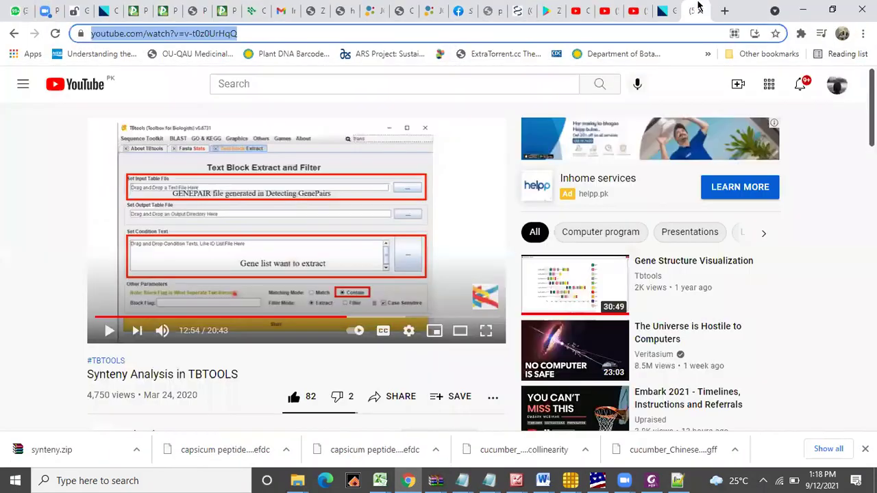
{"action": "left_click", "coordinate": [486, 330]}
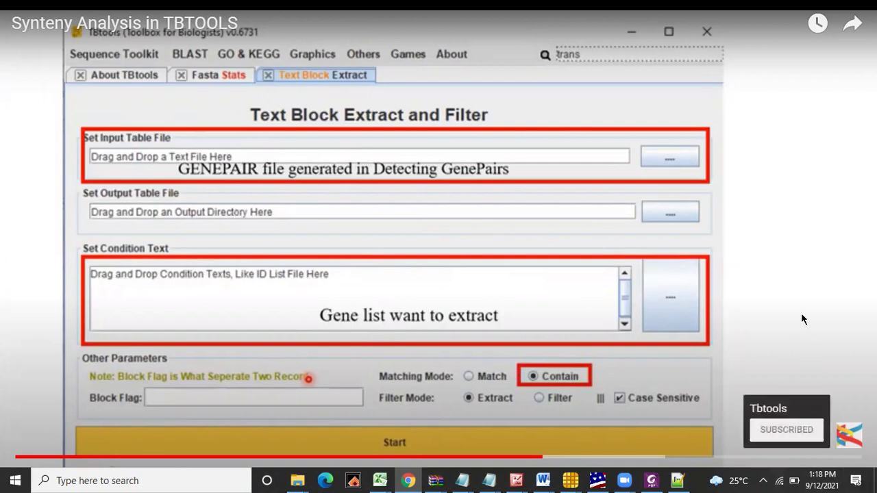
{"action": "key", "text": "Escape"}
Switch to the table (2) (2) Word document and copy the V2 accession ids of CsLSD1 to CsLSD7.
{"action": "left_click", "coordinate": [542, 479]}
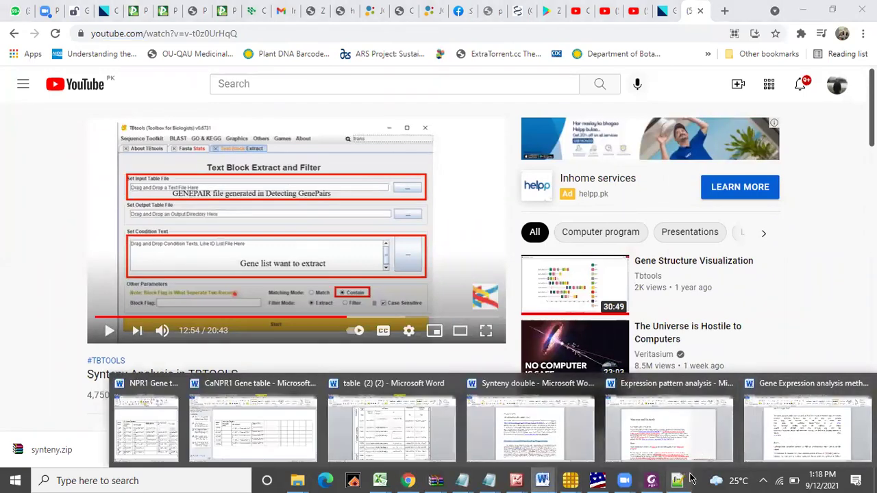
{"action": "left_click", "coordinate": [690, 479]}
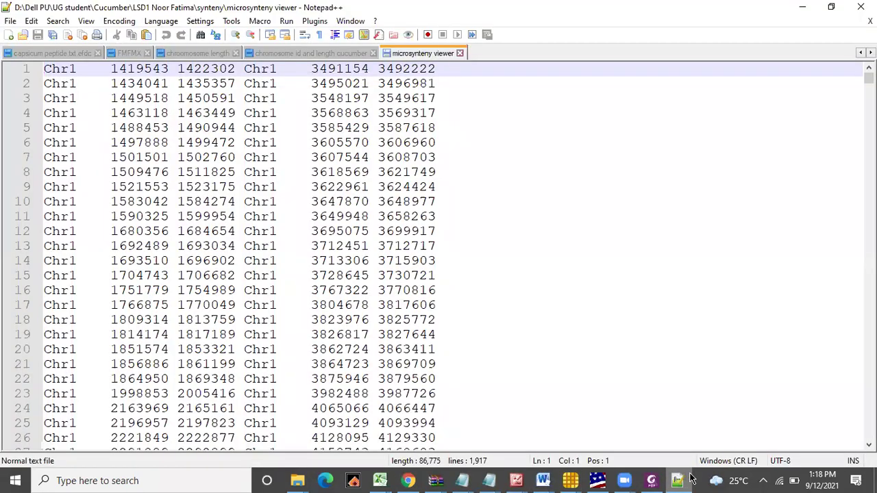
{"action": "left_click", "coordinate": [691, 479]}
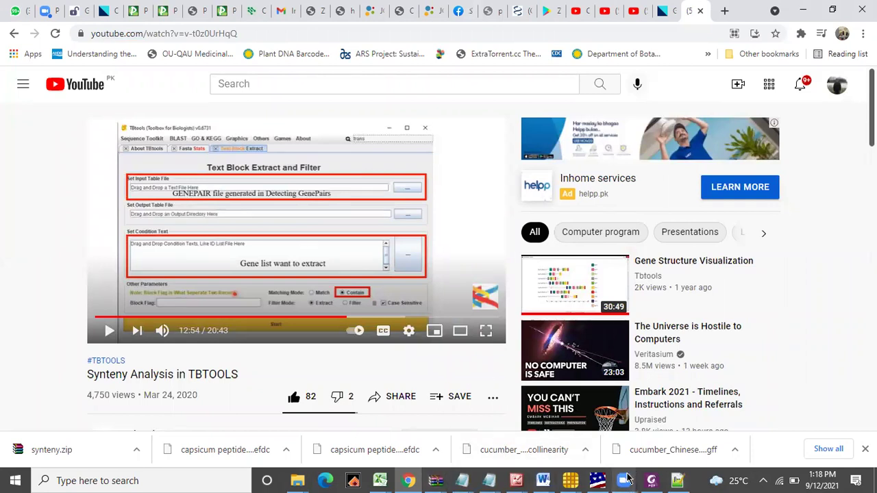
{"action": "mouse_move", "coordinate": [546, 480]}
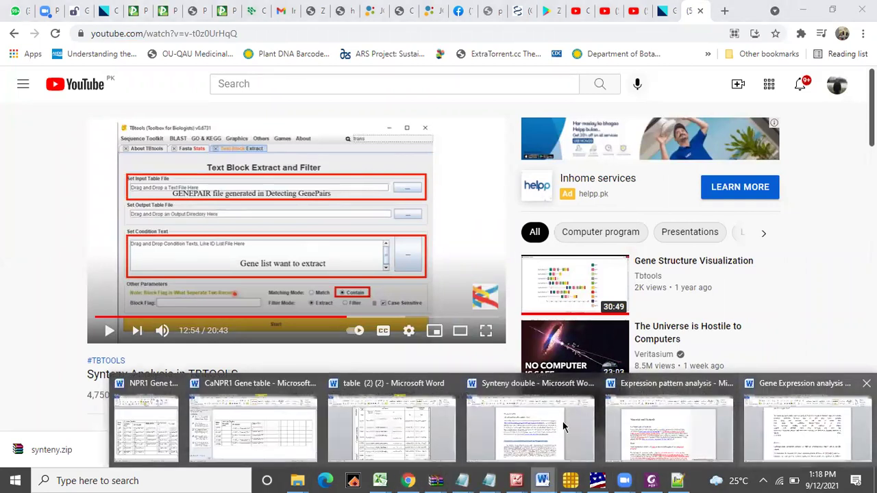
{"action": "left_click", "coordinate": [400, 424]}
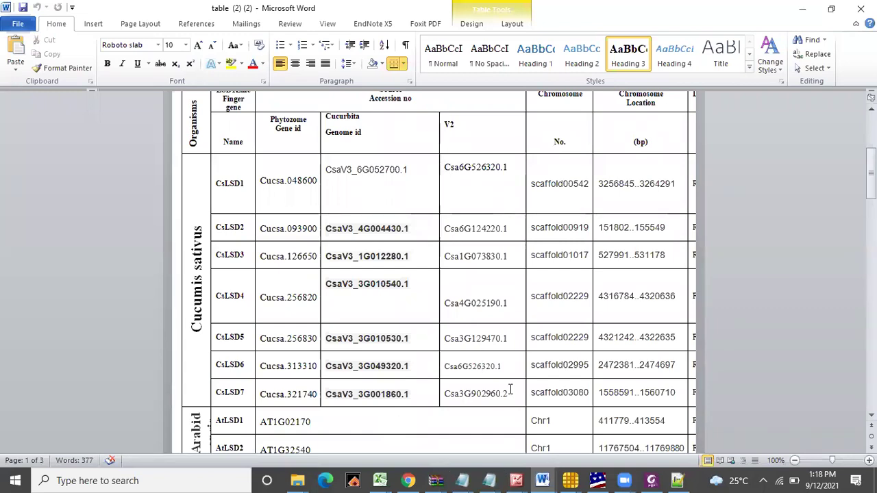
{"action": "mouse_move", "coordinate": [461, 479]}
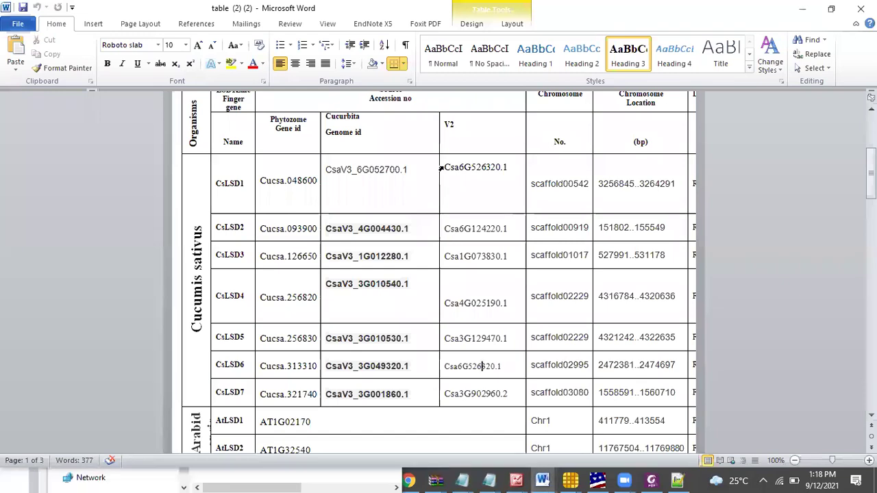
{"action": "left_click_drag", "start_coordinate": [443, 168], "coordinate": [512, 398]}
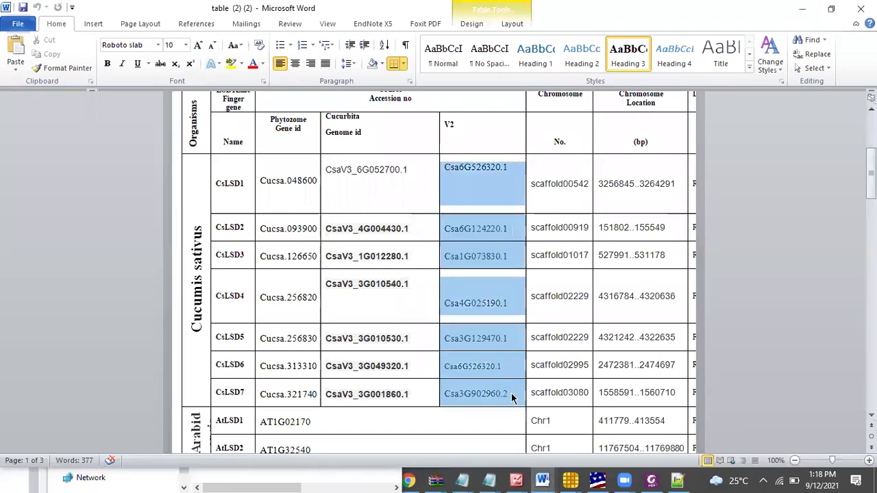
{"action": "right_click", "coordinate": [471, 199]}
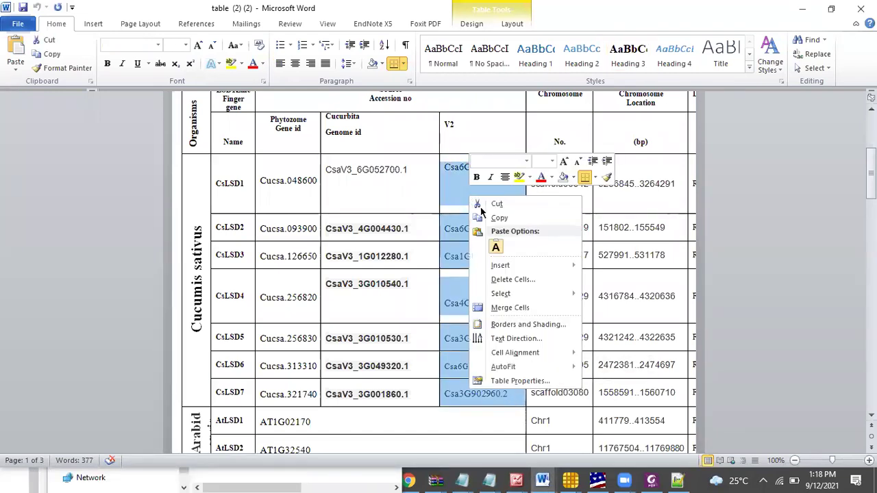
{"action": "left_click", "coordinate": [498, 218]}
Switch to TBtools and open the Text Block Extract tool from the table/text file manipulation functions.
{"action": "mouse_move", "coordinate": [570, 480]}
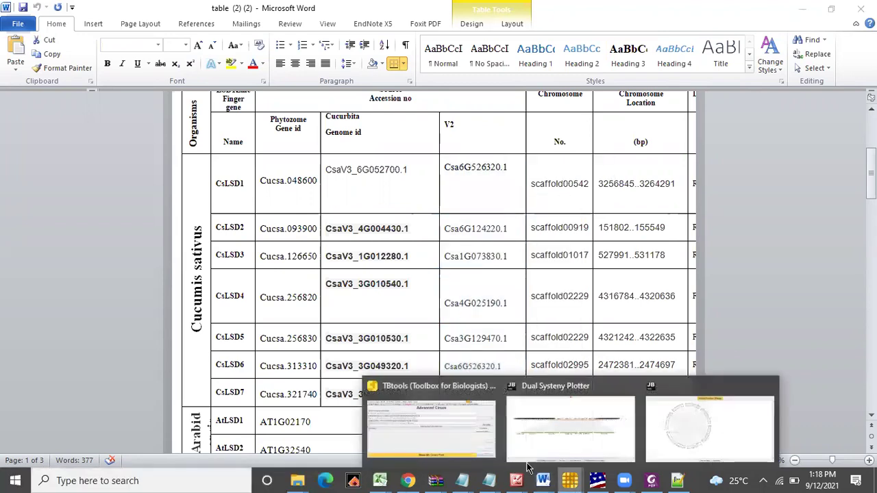
{"action": "left_click", "coordinate": [445, 425]}
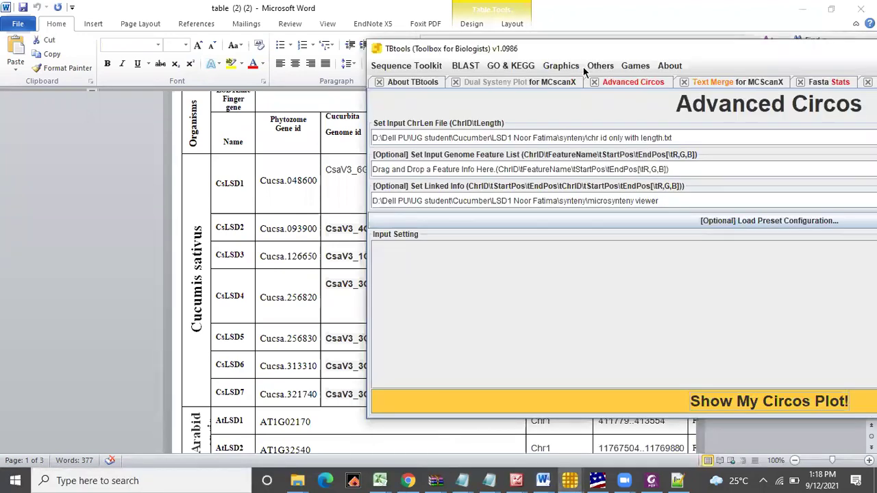
{"action": "left_click", "coordinate": [408, 480]}
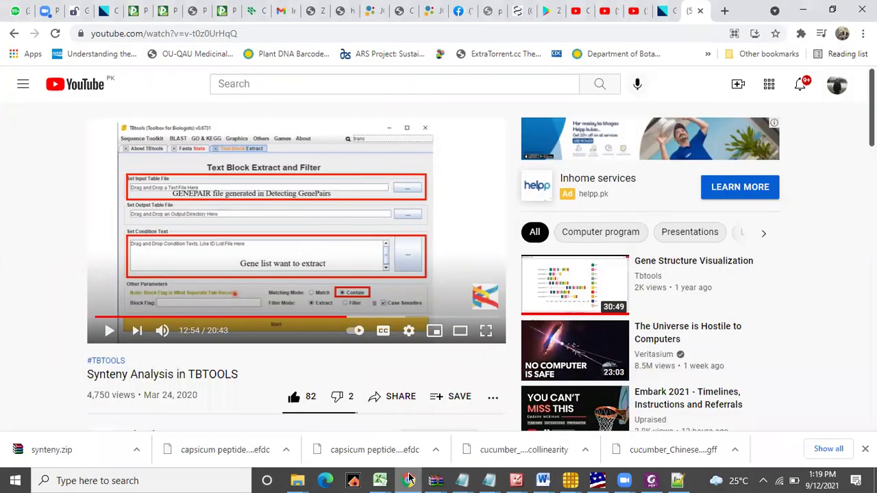
{"action": "left_click", "coordinate": [408, 479]}
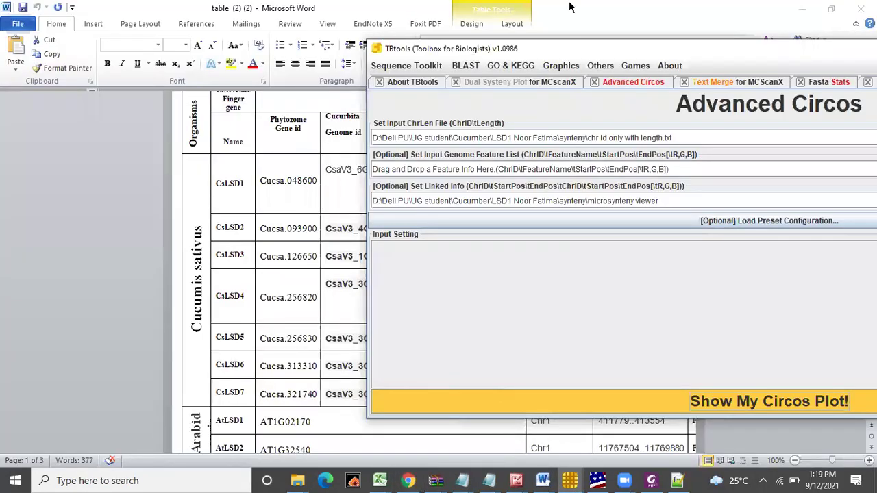
{"action": "left_click", "coordinate": [605, 70]}
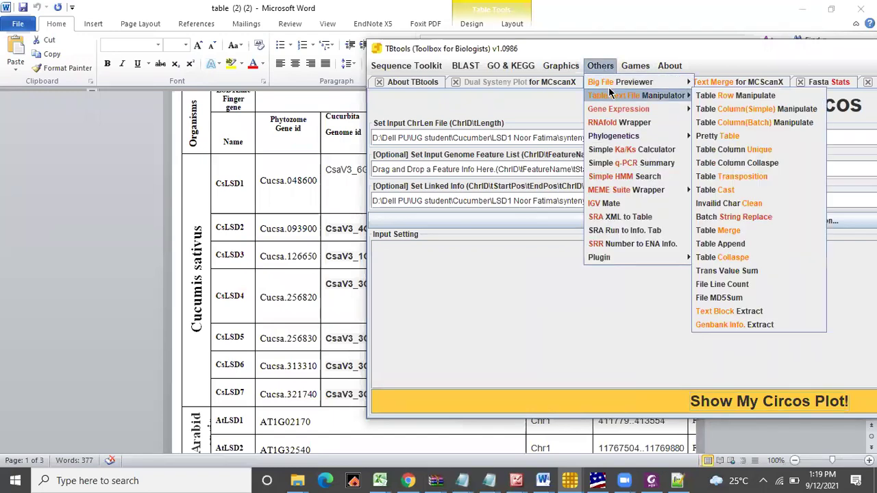
{"action": "mouse_move", "coordinate": [662, 95]}
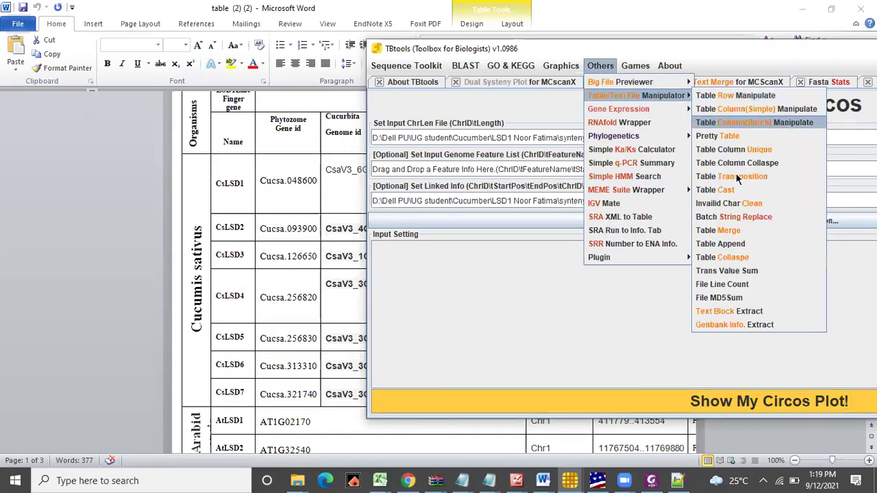
{"action": "left_click", "coordinate": [744, 313]}
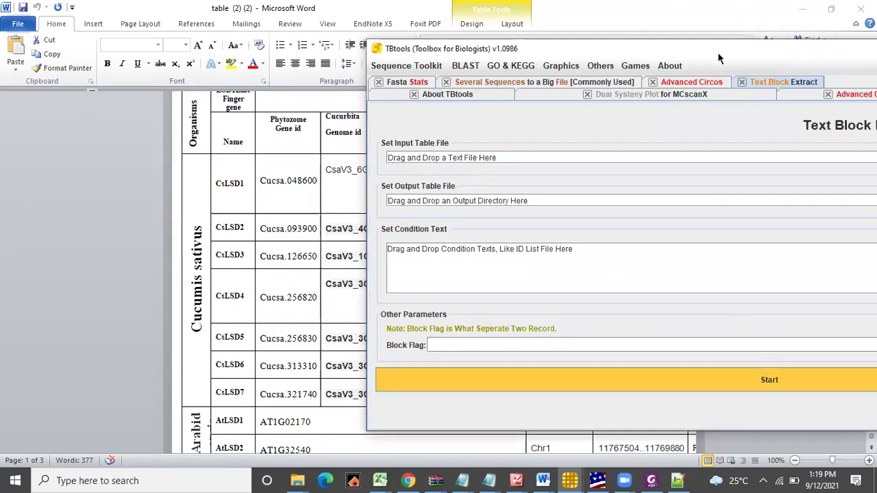
Replace the placeholder condition text with the copied V2 gene ids and change the last id to Csa3G902960.1.
{"action": "left_click_drag", "start_coordinate": [717, 52], "coordinate": [474, 47]}
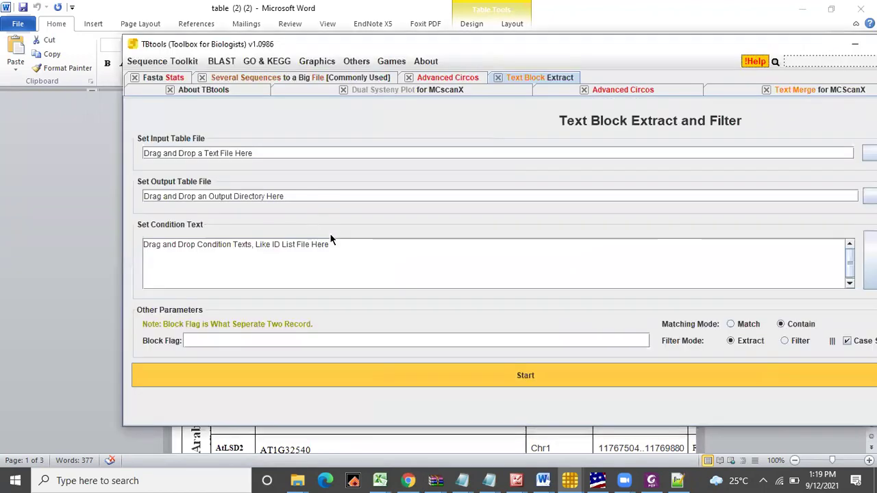
{"action": "left_click_drag", "start_coordinate": [330, 244], "coordinate": [60, 248]}
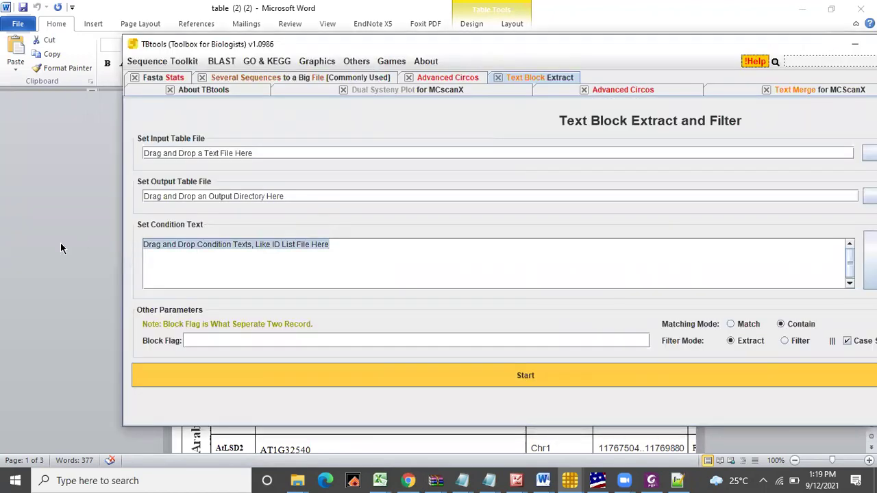
{"action": "key", "text": "ctrl+v"}
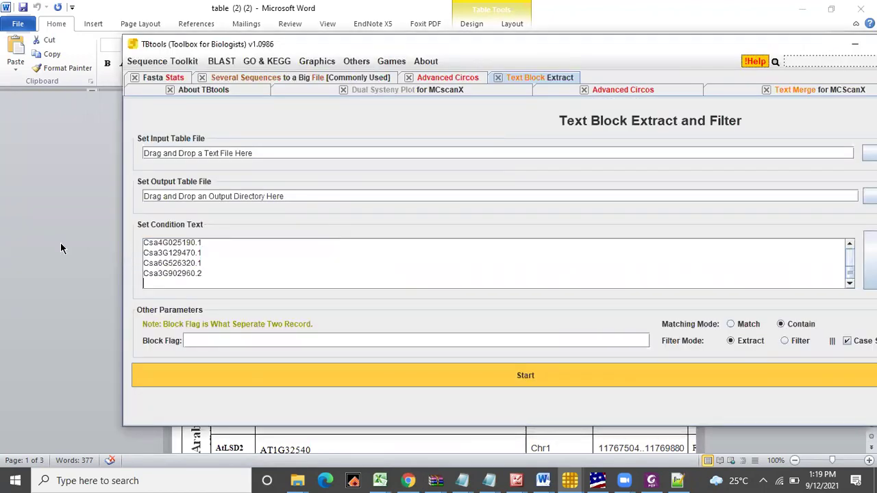
{"action": "left_click", "coordinate": [205, 274]}
{"action": "key", "text": "BackSpace"}
{"action": "type", "text": "1"}
Remove the blank lines after Csa6G526320.1 and Csa1G073830.1 in the condition text.
{"action": "left_click_drag", "start_coordinate": [850, 277], "coordinate": [850, 260]}
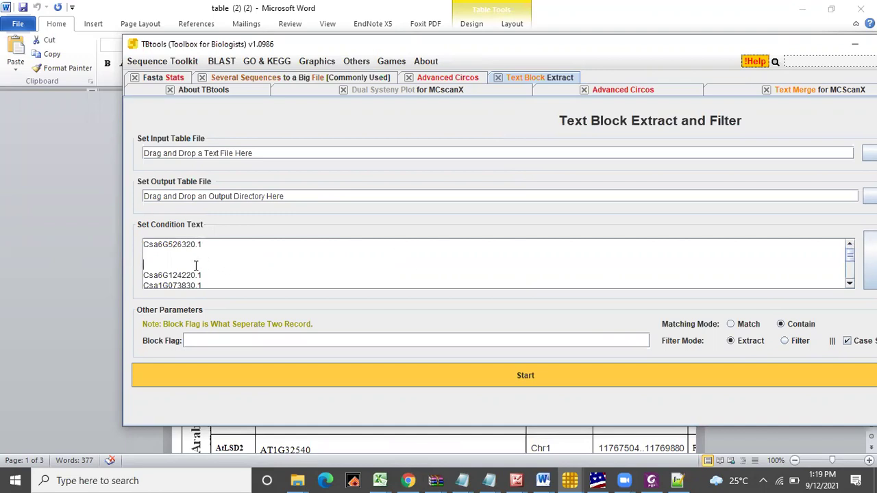
{"action": "key", "text": "Delete"}
{"action": "key", "text": "Delete"}
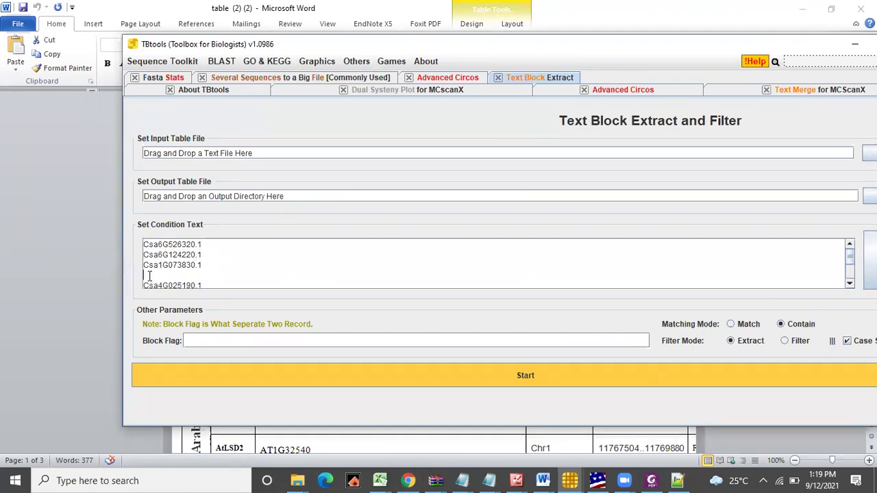
{"action": "left_click", "coordinate": [149, 275]}
{"action": "key", "text": "Delete"}
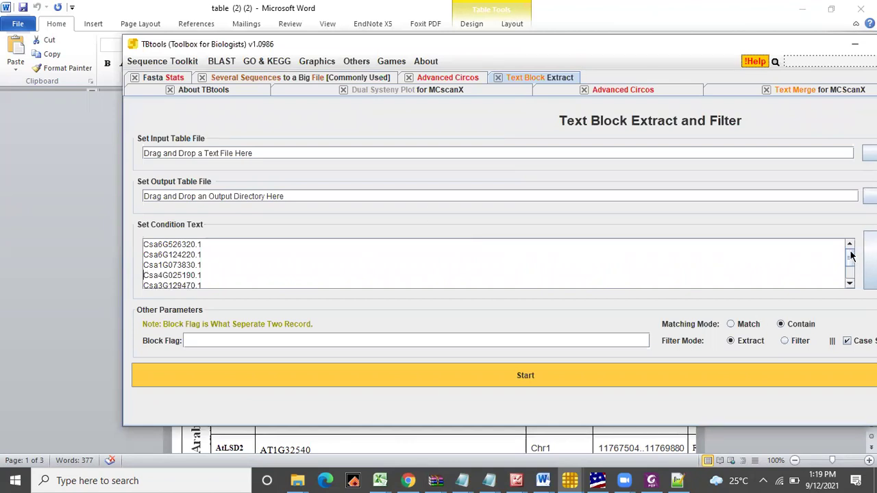
Delete the duplicate Csa6G526320.1 above the last id in the condition text, keeping the id before it as Csa3G129470.1.
{"action": "left_click_drag", "start_coordinate": [851, 256], "coordinate": [852, 268]}
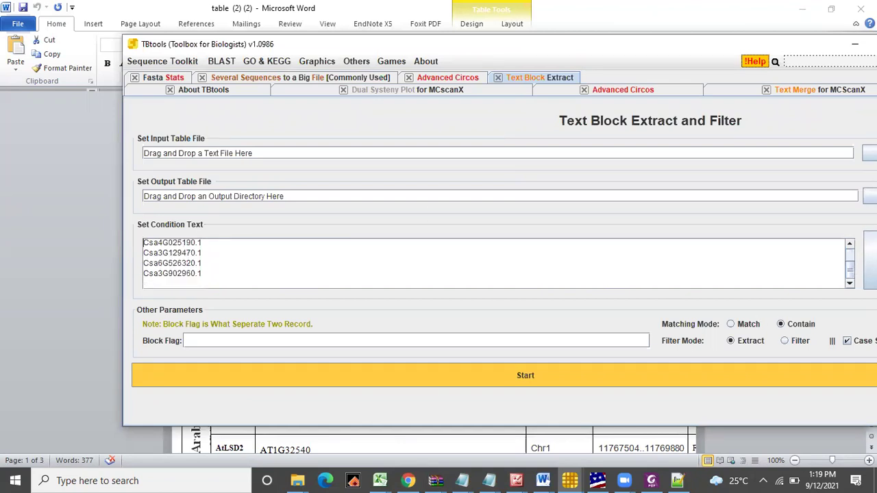
{"action": "scroll", "coordinate": [494, 263], "scroll_direction": "up", "scroll_amount": 1}
{"action": "scroll", "coordinate": [493, 264], "scroll_direction": "down", "scroll_amount": 1}
{"action": "left_click", "coordinate": [202, 266]}
{"action": "key", "text": "BackSpace"}
{"action": "key", "text": "BackSpace"}
{"action": "key", "text": "BackSpace"}
{"action": "key", "text": "BackSpace"}
{"action": "key", "text": "BackSpace"}
{"action": "key", "text": "BackSpace"}
{"action": "key", "text": "BackSpace"}
{"action": "key", "text": "BackSpace"}
{"action": "key", "text": "BackSpace"}
{"action": "key", "text": "BackSpace"}
{"action": "key", "text": "BackSpace"}
{"action": "key", "text": "BackSpace"}
{"action": "key", "text": "BackSpace"}
{"action": "key", "text": "BackSpace"}
{"action": "key", "text": "BackSpace"}
{"action": "key", "text": "BackSpace"}
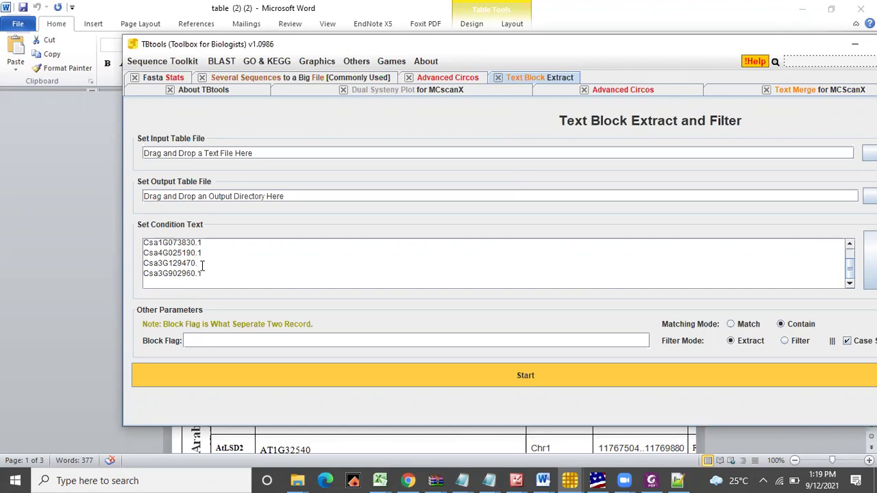
{"action": "left_click", "coordinate": [203, 263]}
Set the output table file to "LSD Gene pair new" in the synteny folder, using the existing LSD Gene pair file for the path.
{"action": "left_click", "coordinate": [296, 481]}
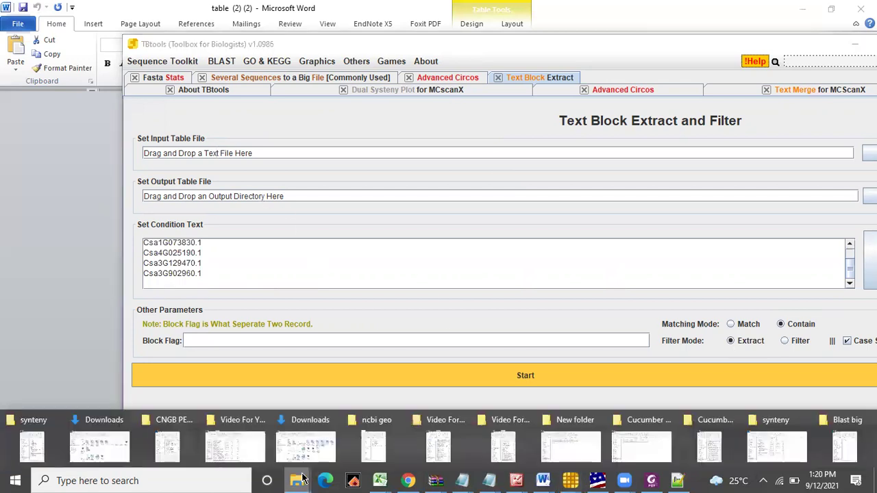
{"action": "left_click", "coordinate": [32, 445]}
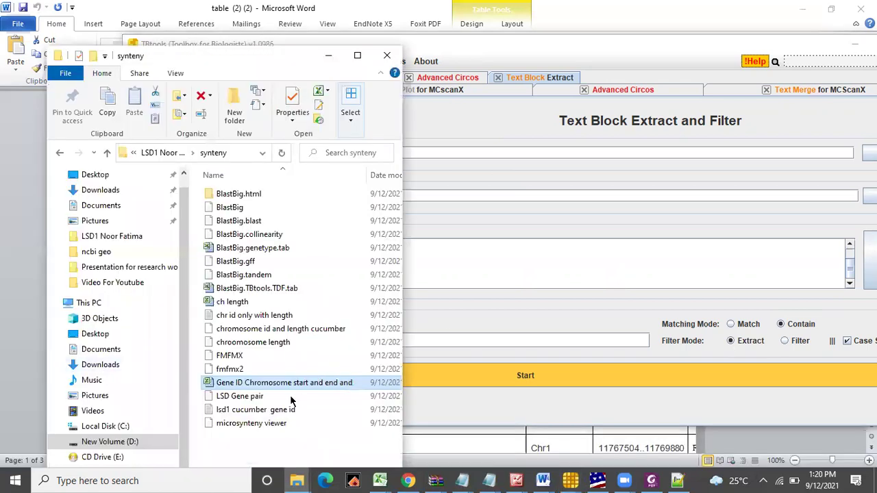
{"action": "left_click", "coordinate": [250, 403]}
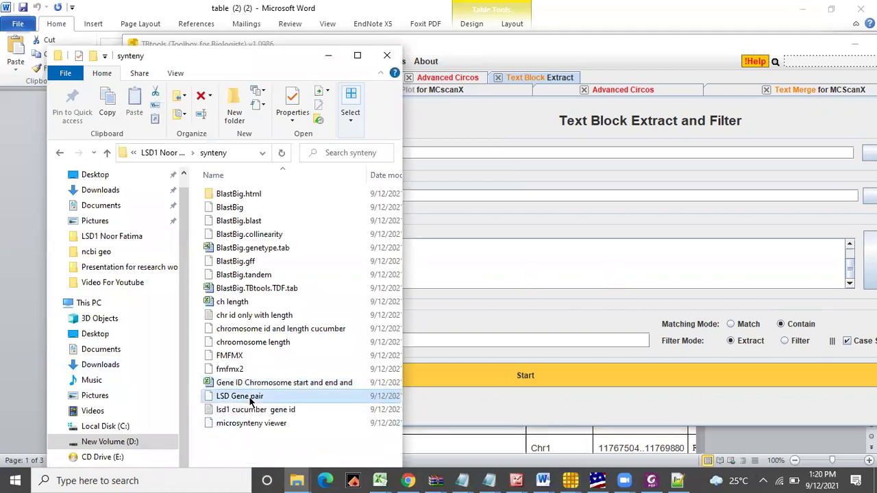
{"action": "left_click_drag", "start_coordinate": [250, 403], "coordinate": [459, 196]}
{"action": "left_click_drag", "start_coordinate": [254, 55], "coordinate": [673, 206]}
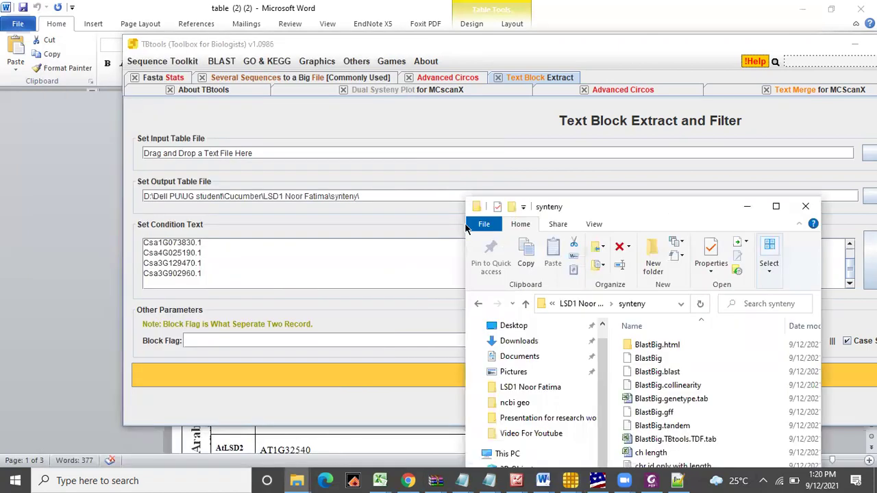
{"action": "left_click", "coordinate": [375, 195]}
{"action": "type", "text": "LSD Gene pai"}
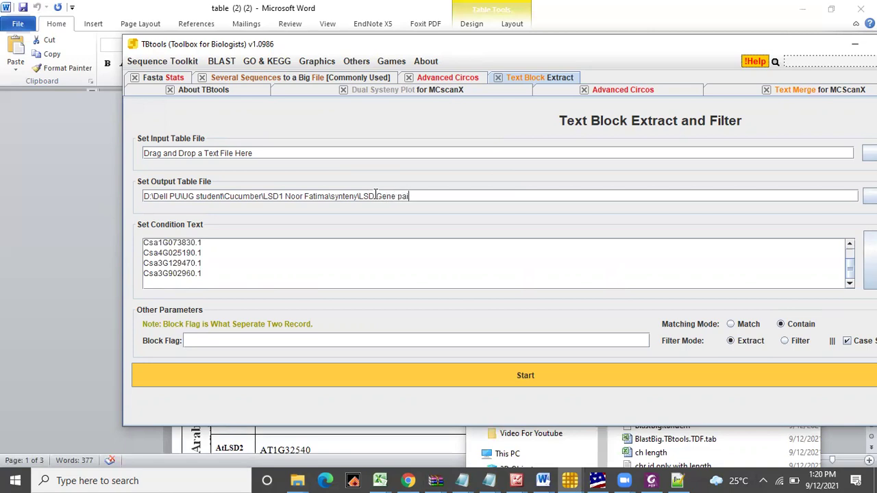
{"action": "type", "text": "r new"}
Check the tutorial video for the required input table, and view BlastBig.tandem from the synteny folder in Notepad++.
{"action": "left_click", "coordinate": [411, 480]}
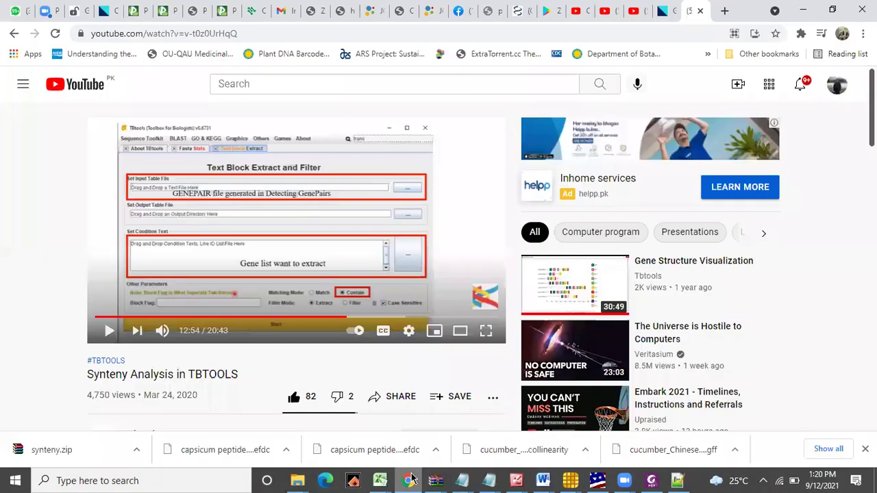
{"action": "left_click", "coordinate": [412, 479]}
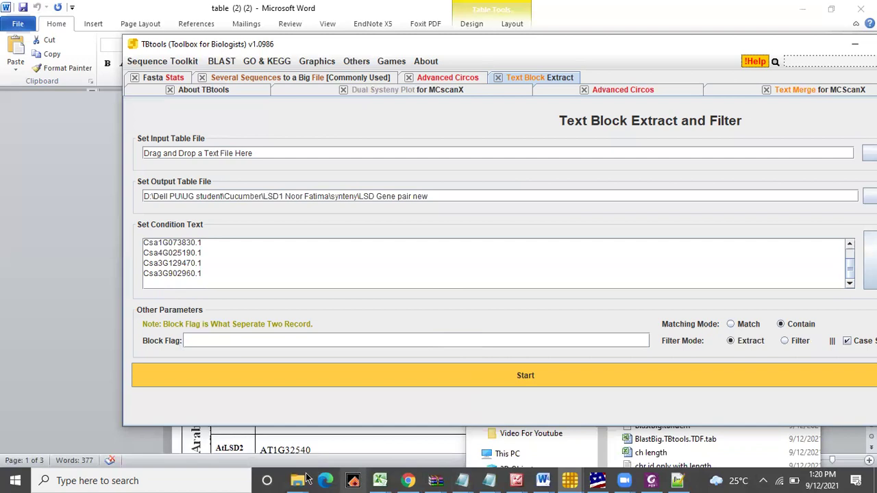
{"action": "mouse_move", "coordinate": [298, 480]}
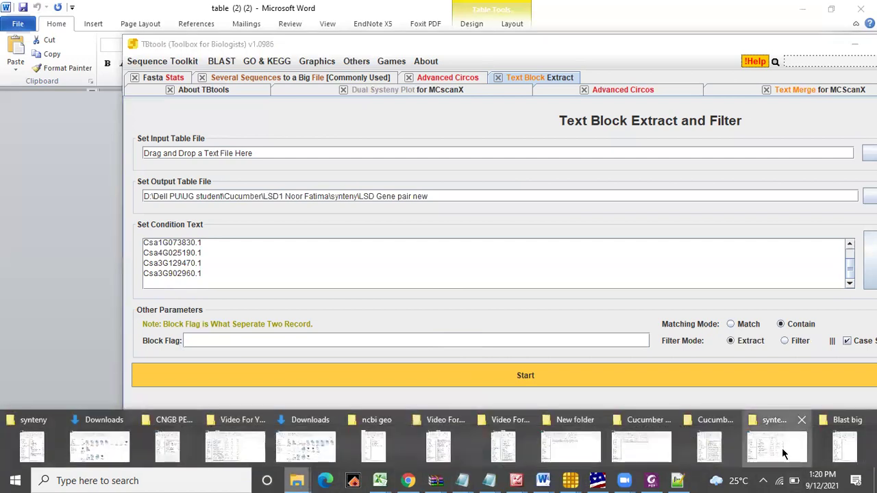
{"action": "left_click", "coordinate": [797, 461]}
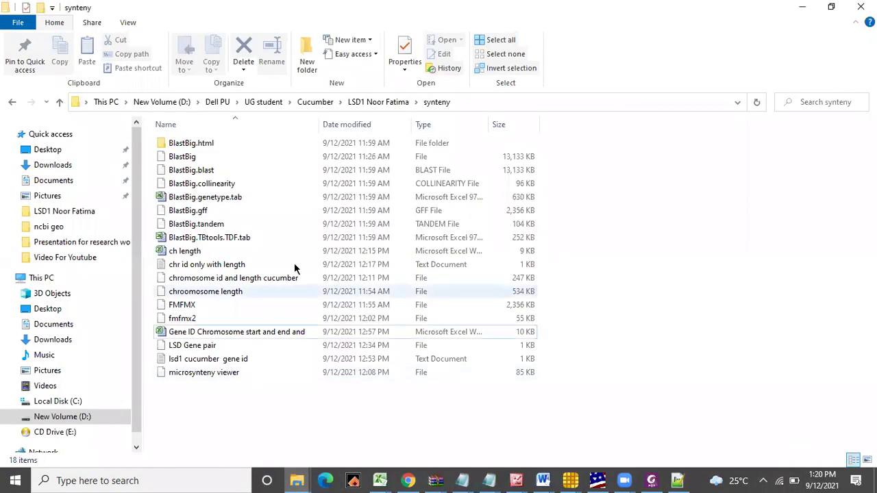
{"action": "right_click", "coordinate": [200, 173]}
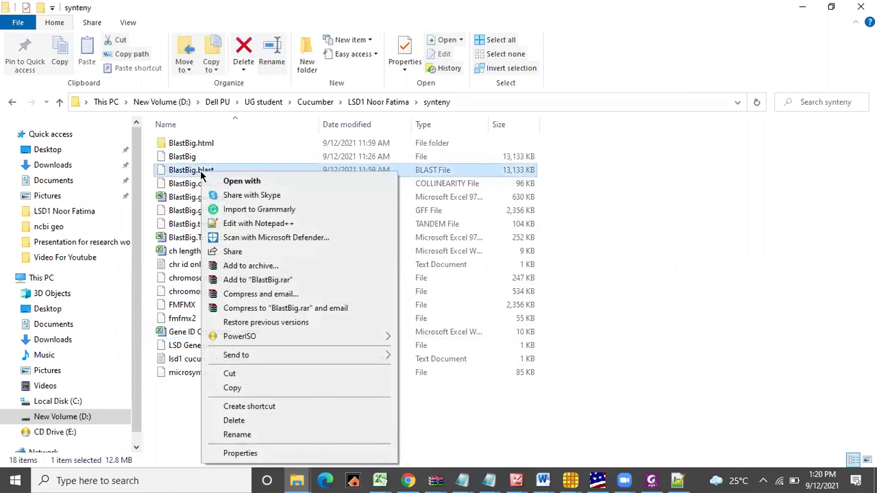
{"action": "left_click", "coordinate": [146, 202]}
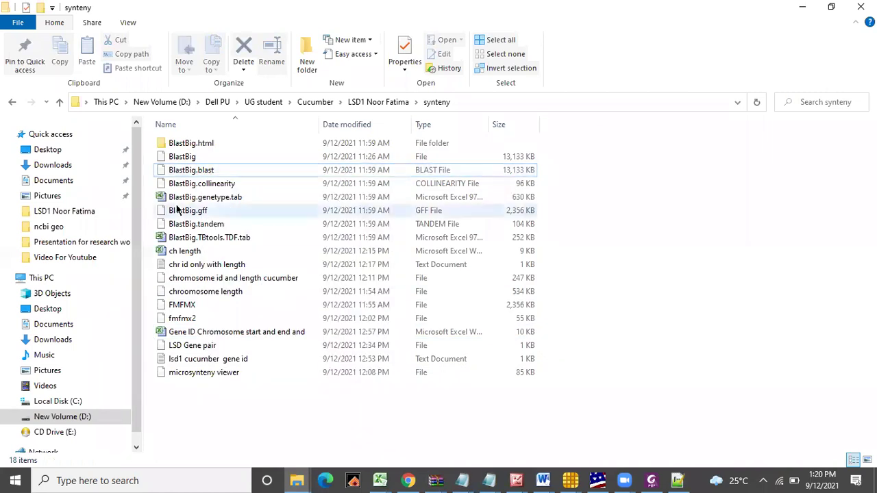
{"action": "right_click", "coordinate": [204, 228]}
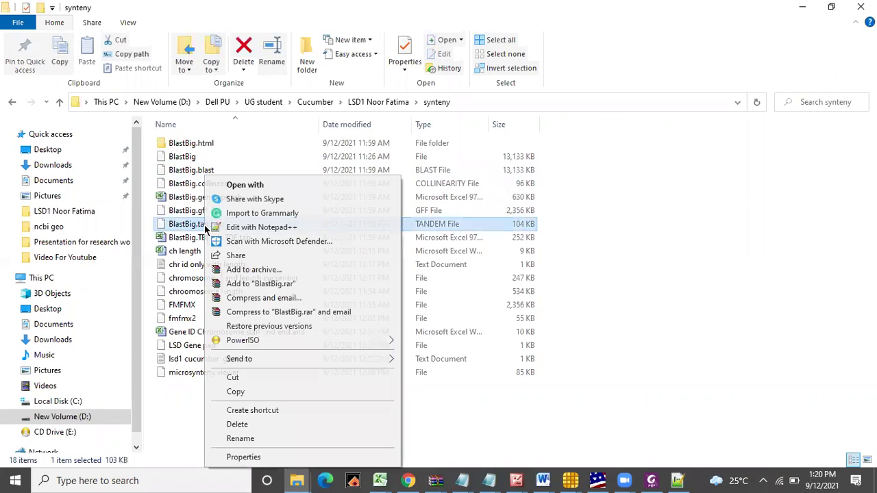
{"action": "left_click", "coordinate": [231, 228]}
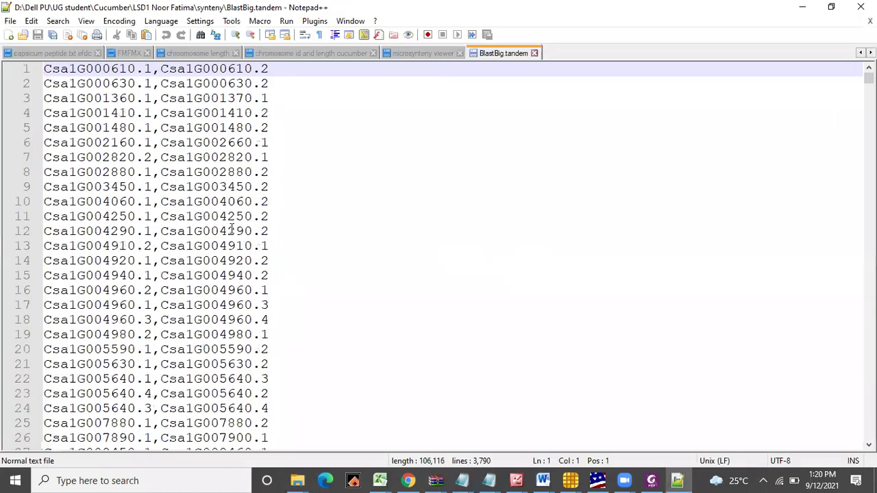
{"action": "left_click", "coordinate": [802, 7]}
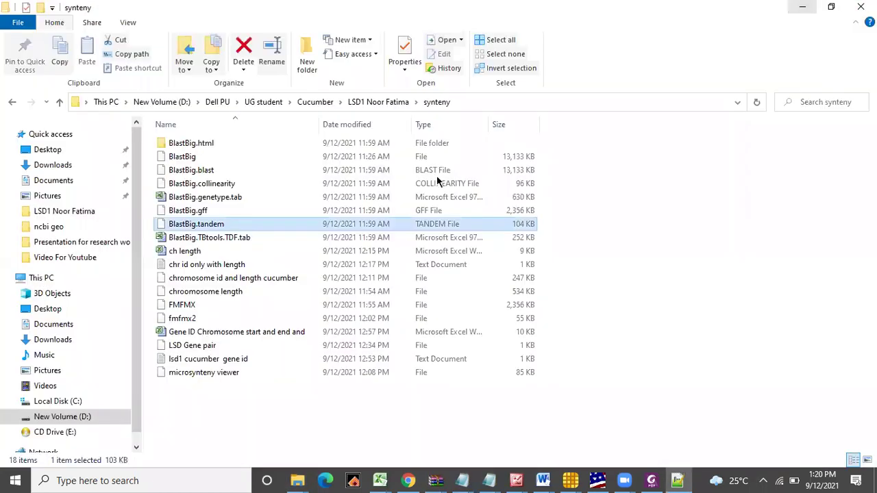
Examine the contents of the FMFMX file in Notepad++ as a candidate gene pair input.
{"action": "left_click", "coordinate": [187, 307]}
{"action": "right_click", "coordinate": [190, 309]}
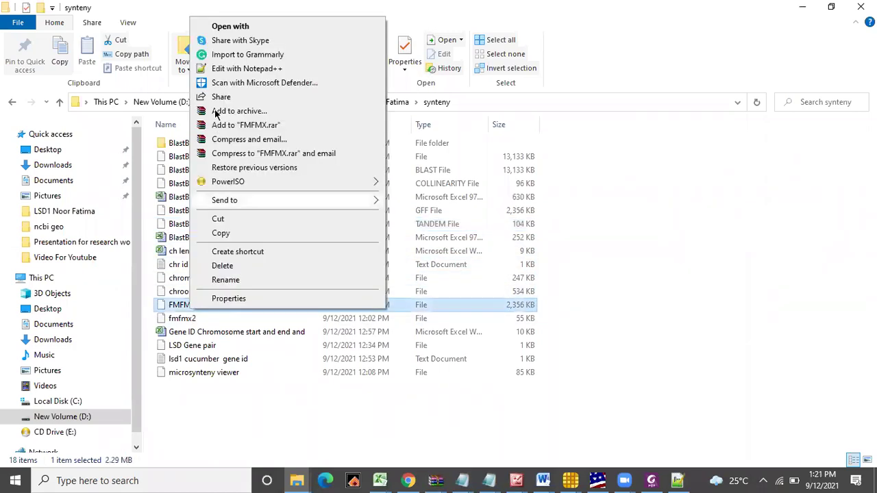
{"action": "left_click", "coordinate": [227, 67]}
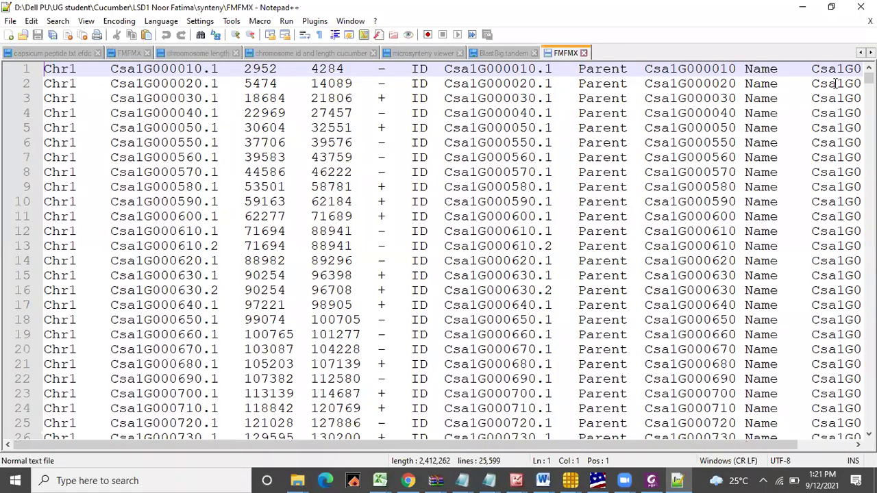
{"action": "left_click", "coordinate": [803, 7]}
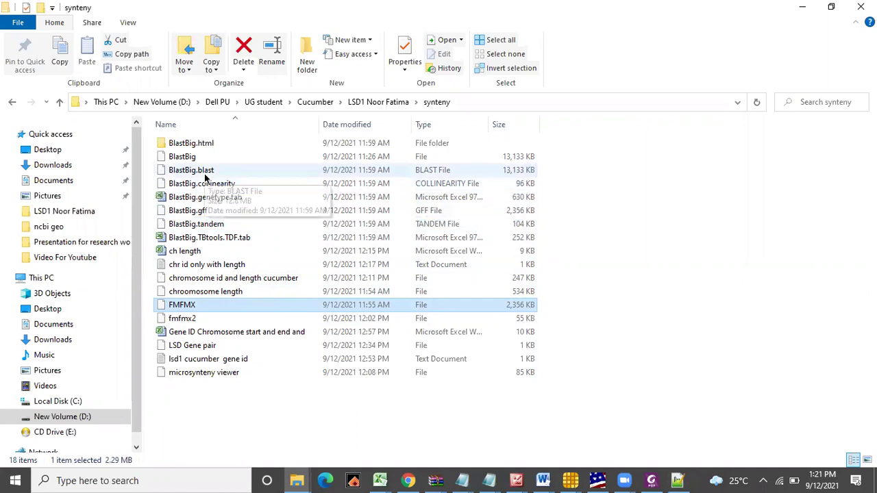
{"action": "left_click", "coordinate": [196, 229]}
{"action": "right_click", "coordinate": [197, 229]}
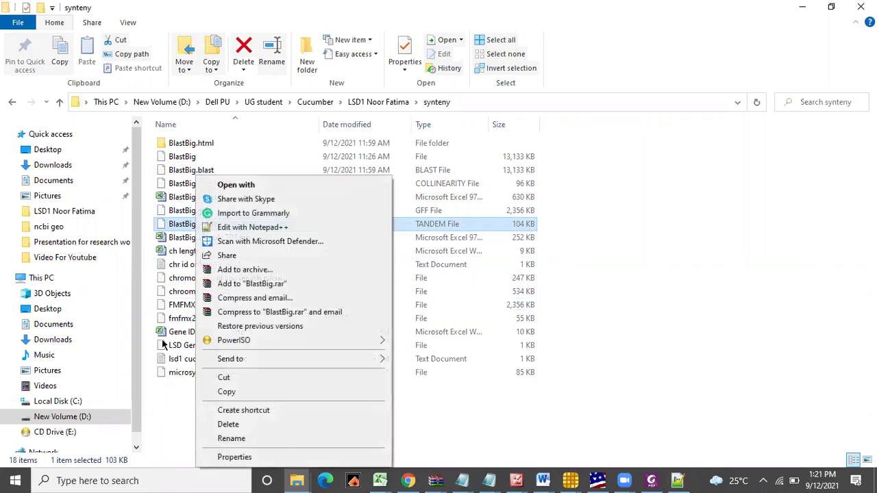
{"action": "left_click", "coordinate": [178, 429]}
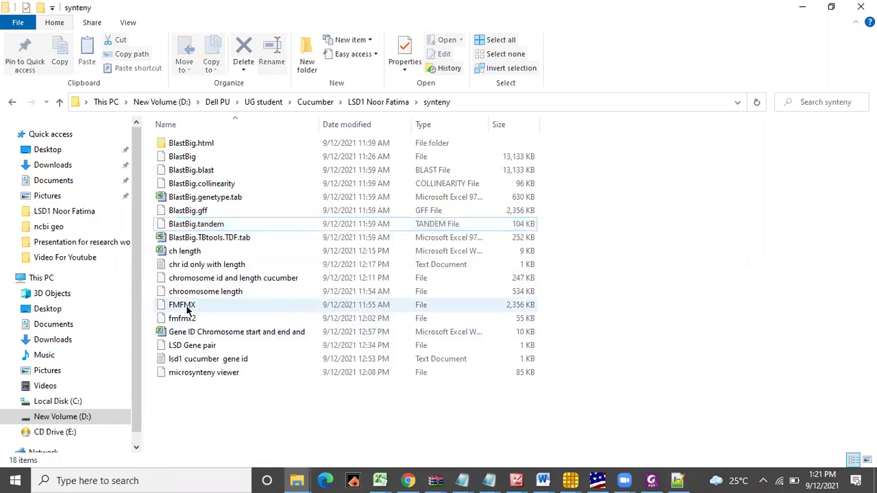
{"action": "left_click", "coordinate": [187, 309]}
{"action": "right_click", "coordinate": [188, 307]}
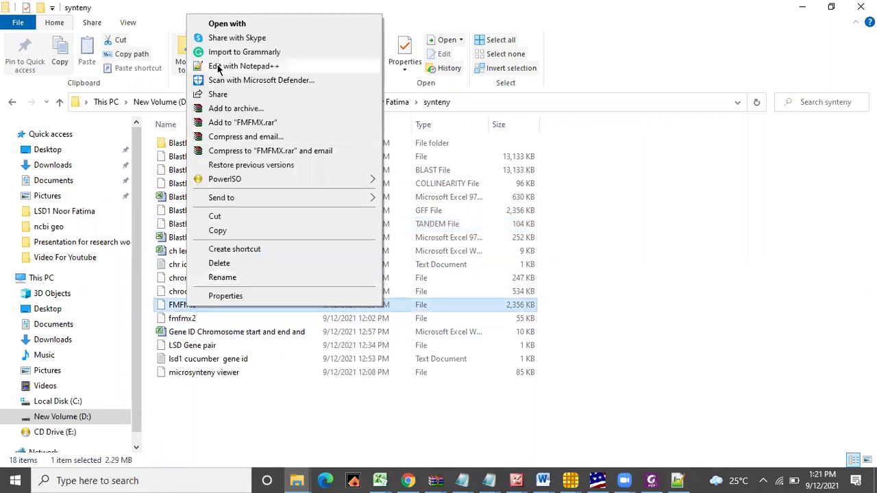
{"action": "left_click", "coordinate": [217, 65]}
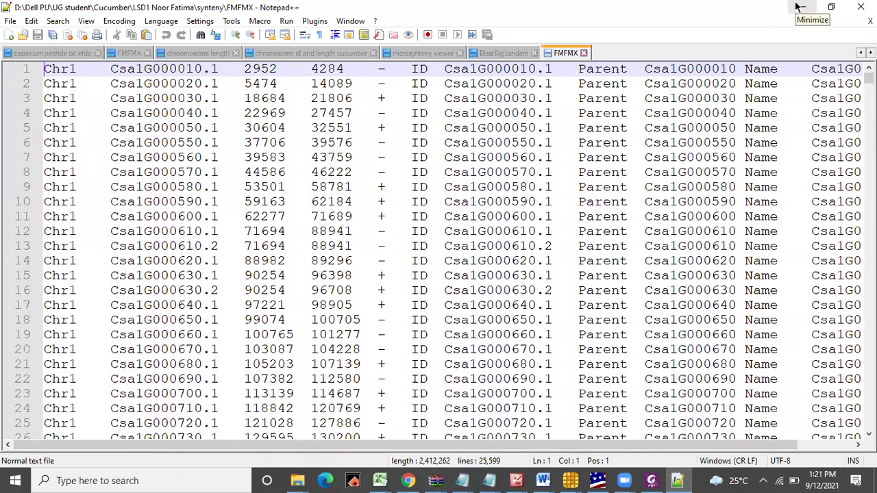
{"action": "left_click", "coordinate": [797, 6]}
View the gene id pairs in the fmfmx2 file in Notepad++ and return to the synteny folder.
{"action": "left_click", "coordinate": [180, 319]}
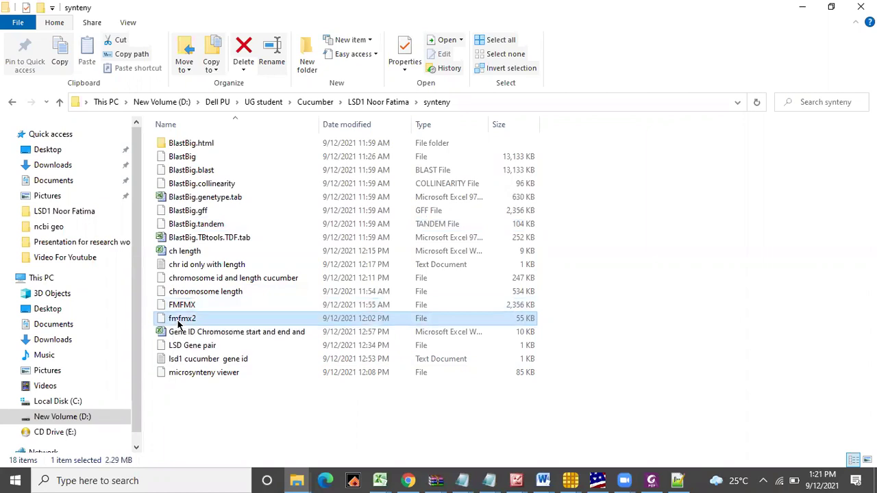
{"action": "right_click", "coordinate": [177, 321]}
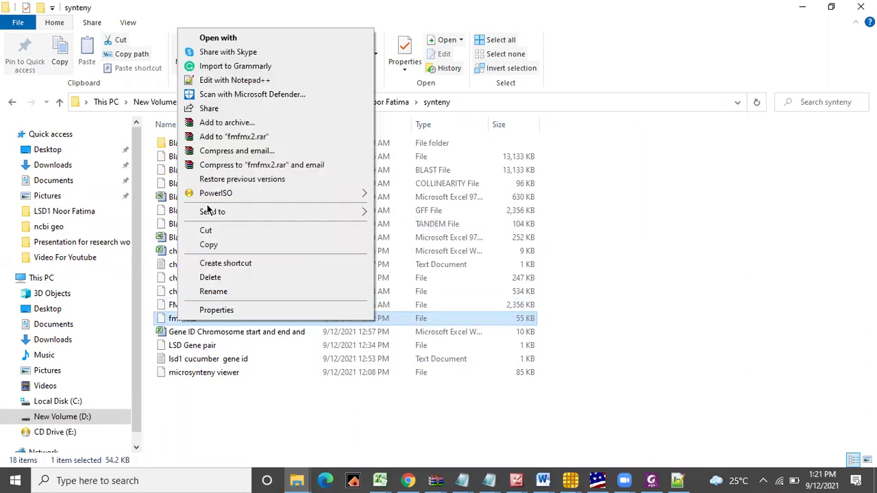
{"action": "left_click", "coordinate": [213, 81]}
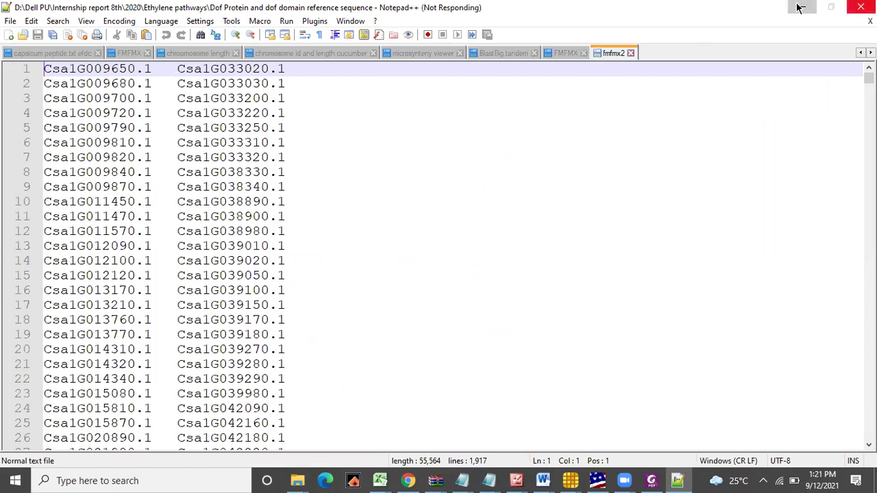
{"action": "left_click", "coordinate": [802, 8]}
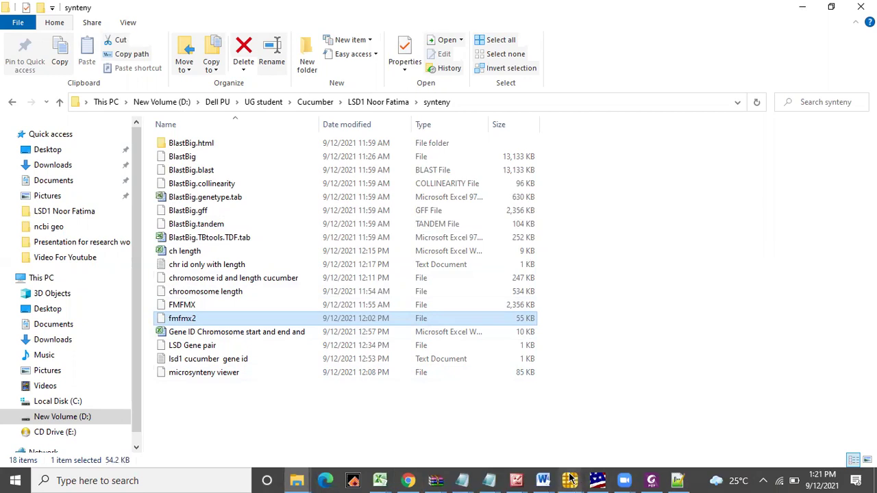
{"action": "left_click", "coordinate": [677, 478]}
{"action": "left_click", "coordinate": [677, 477]}
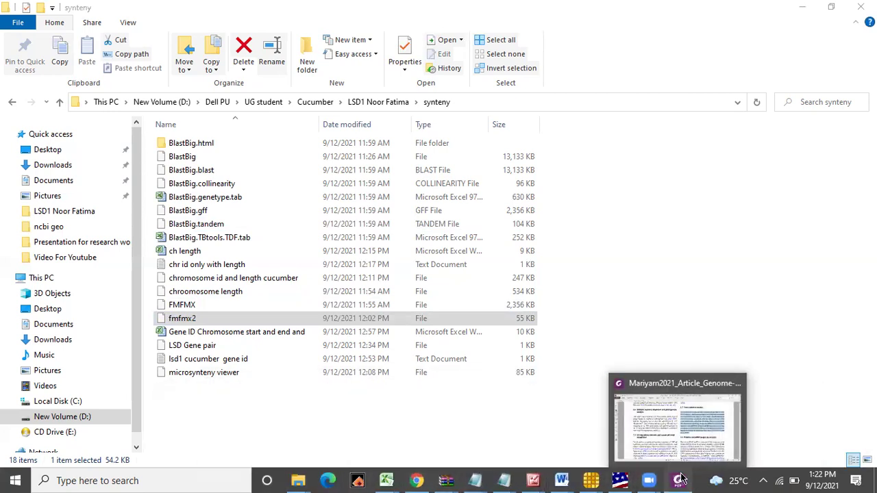
Reopen the fmfmx2 file from the synteny folder in Notepad++.
{"action": "left_click", "coordinate": [182, 322]}
{"action": "right_click", "coordinate": [181, 322]}
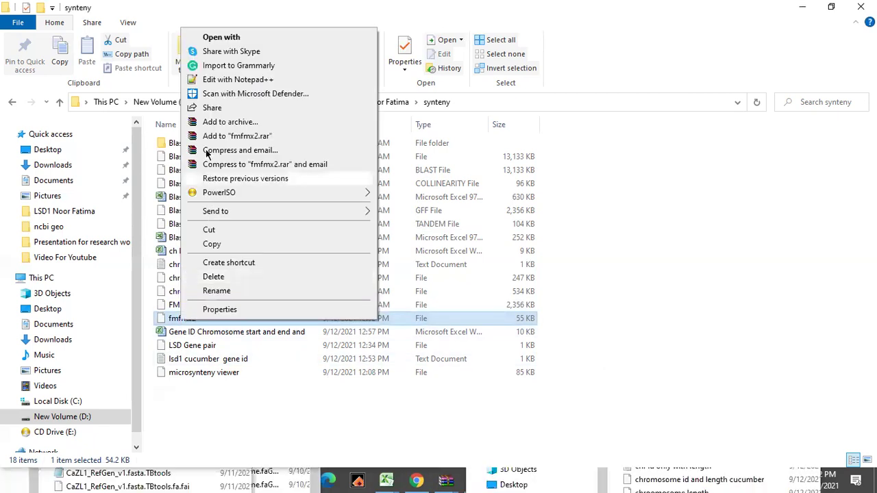
{"action": "left_click", "coordinate": [209, 80]}
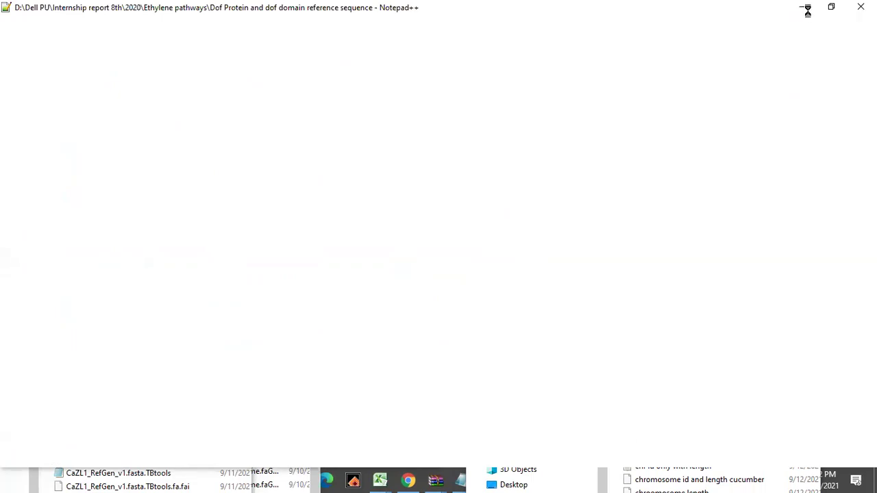
Recheck the input table requirement in the tutorial video and switch back to the Text Block Extract form in TBtools.
{"action": "left_click", "coordinate": [409, 480]}
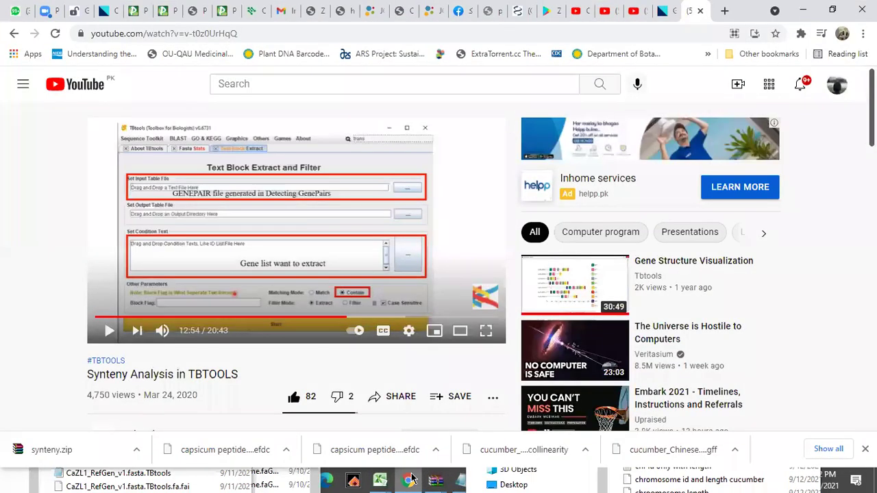
{"action": "left_click", "coordinate": [410, 481]}
{"action": "left_click", "coordinate": [409, 480]}
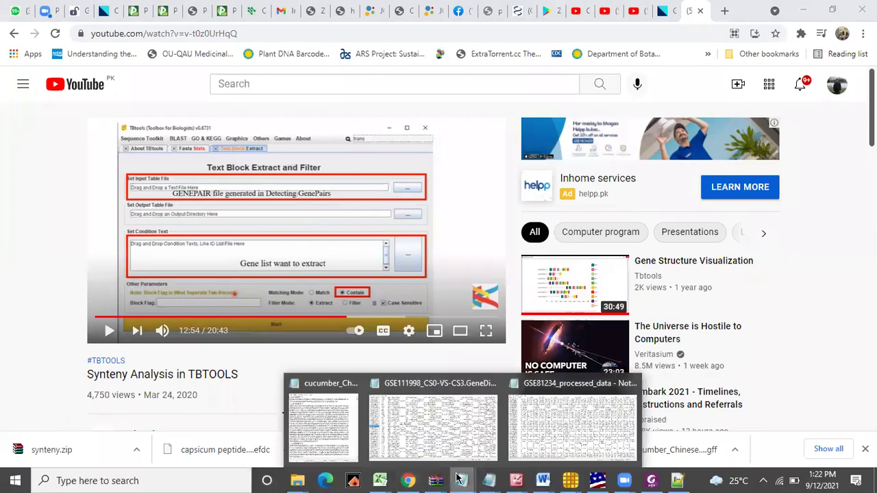
{"action": "mouse_move", "coordinate": [569, 479]}
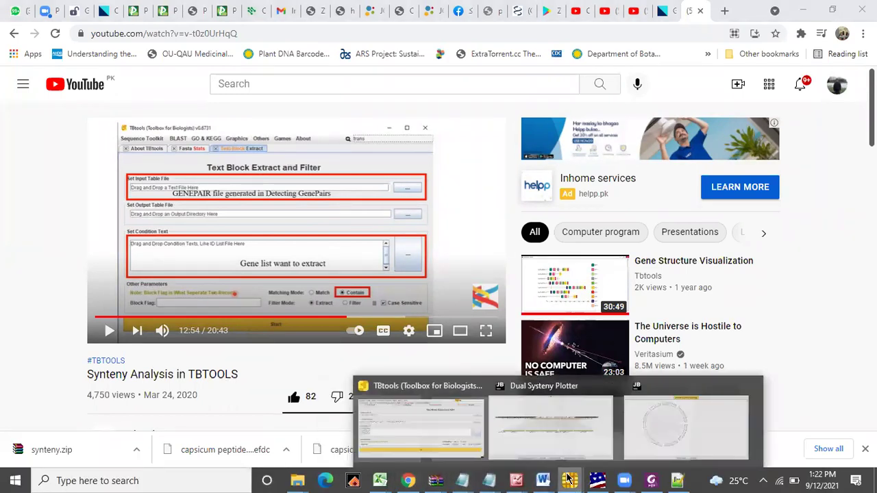
{"action": "left_click", "coordinate": [458, 430]}
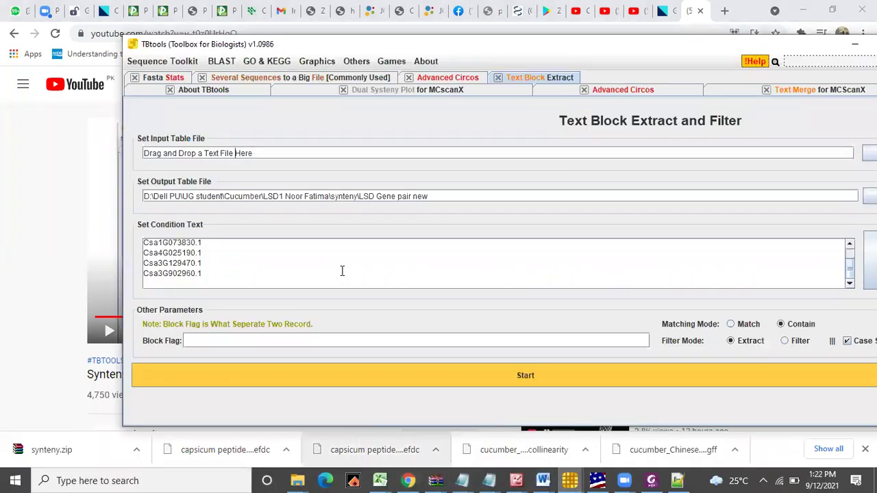
Force the unresponsive Notepad++ to close and cancel the problem report.
{"action": "left_click", "coordinate": [806, 10]}
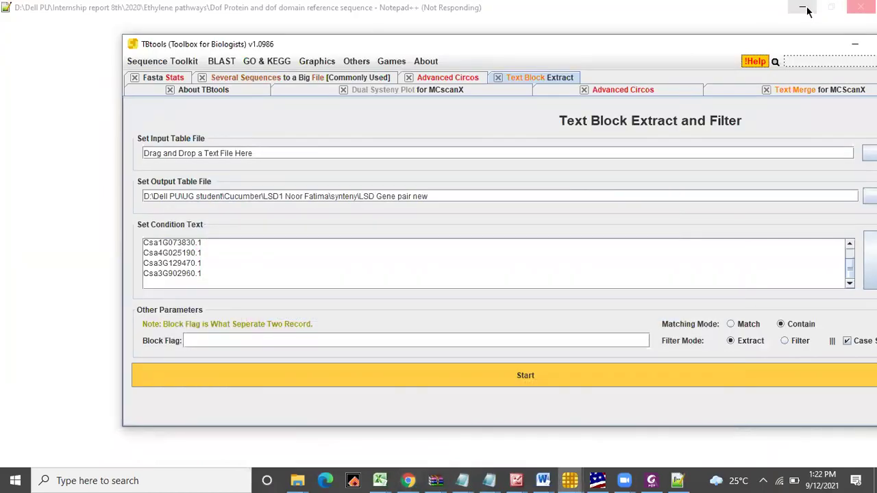
{"action": "left_click", "coordinate": [803, 7]}
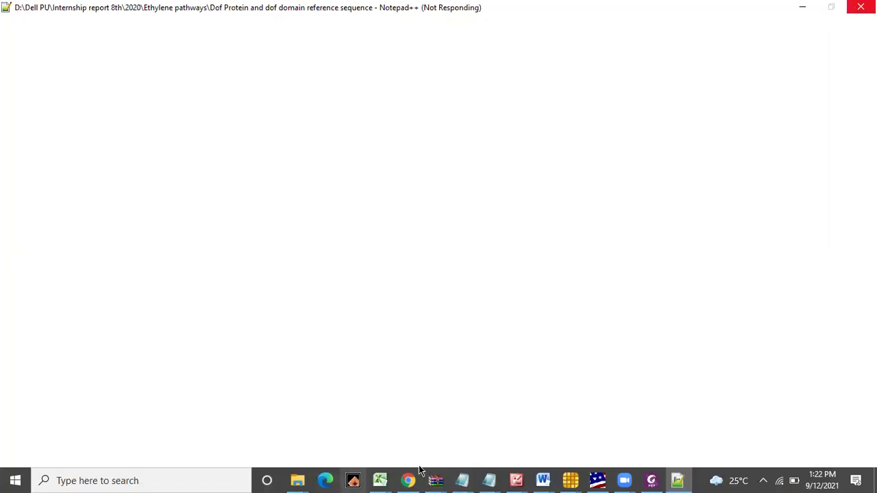
{"action": "left_click", "coordinate": [298, 481]}
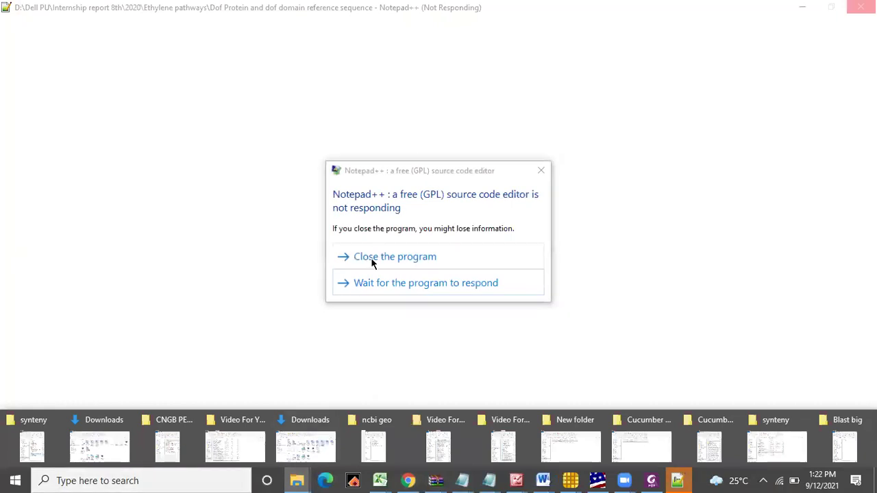
{"action": "left_click", "coordinate": [373, 253]}
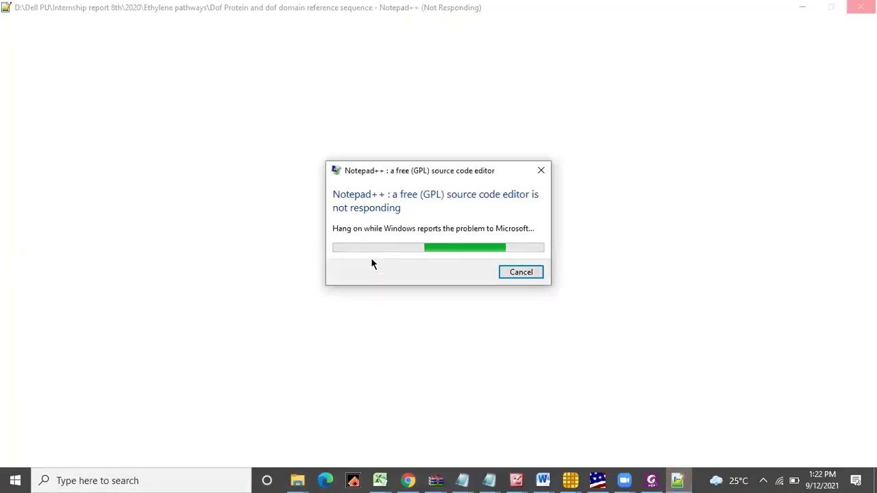
{"action": "left_click", "coordinate": [511, 269]}
Switch to the synteny folder window and try to rename the fmfmx2 file as All gene pair.
{"action": "left_click", "coordinate": [298, 480]}
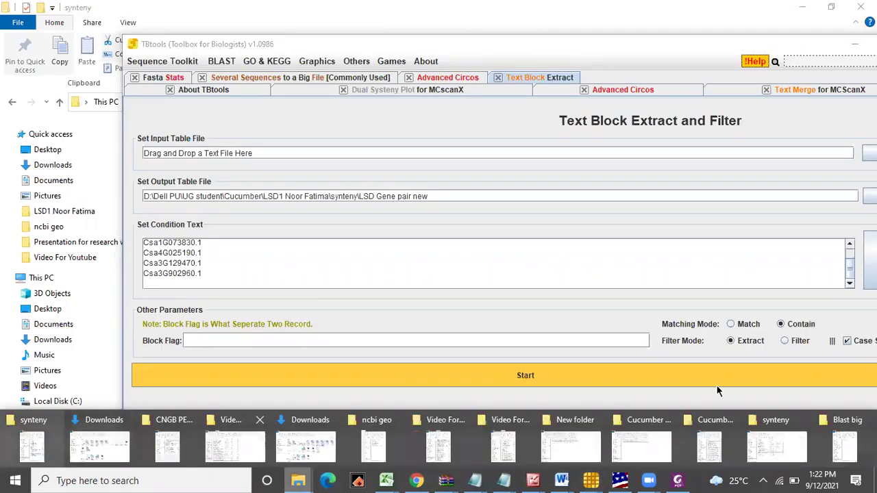
{"action": "left_click", "coordinate": [24, 449]}
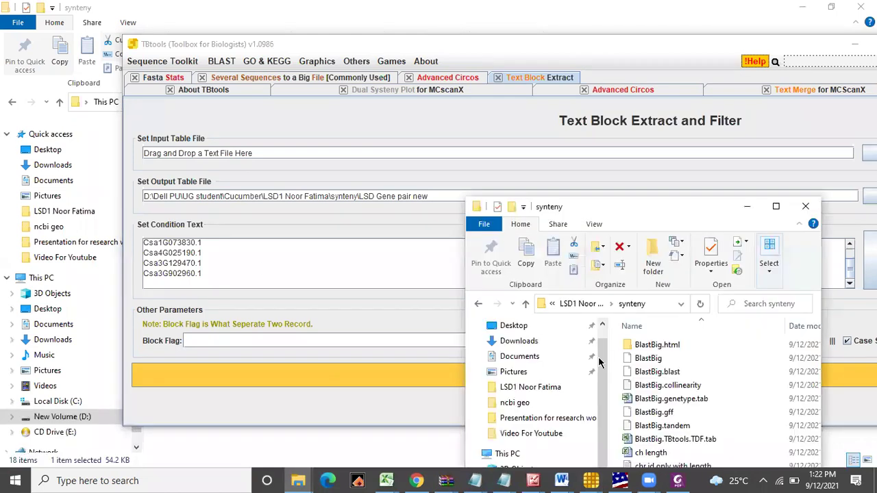
{"action": "double_click", "coordinate": [662, 208]}
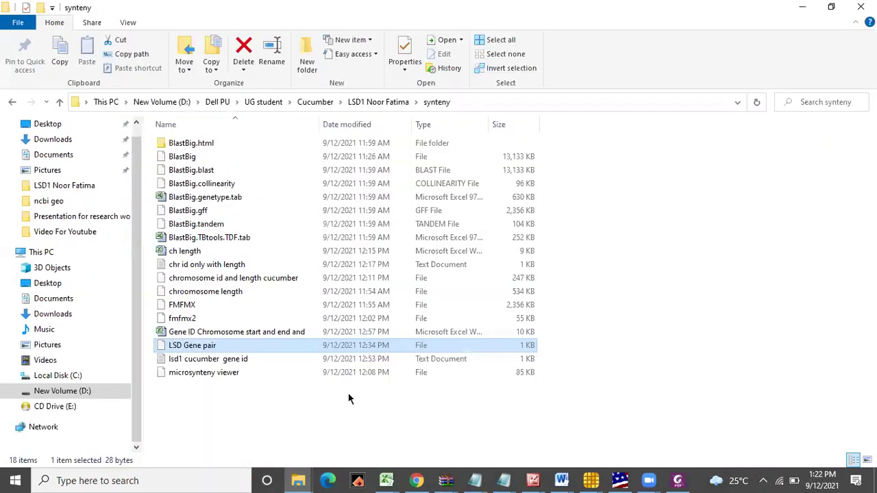
{"action": "left_click", "coordinate": [184, 319]}
{"action": "right_click", "coordinate": [183, 320]}
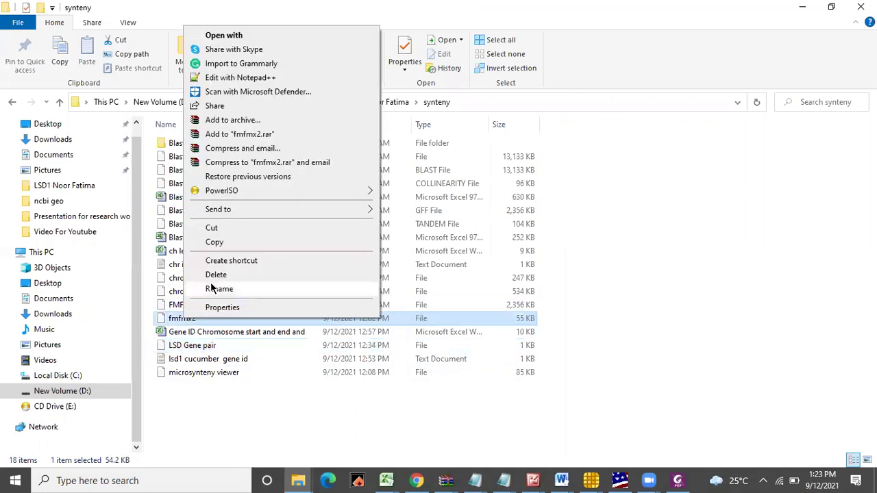
{"action": "left_click", "coordinate": [212, 289]}
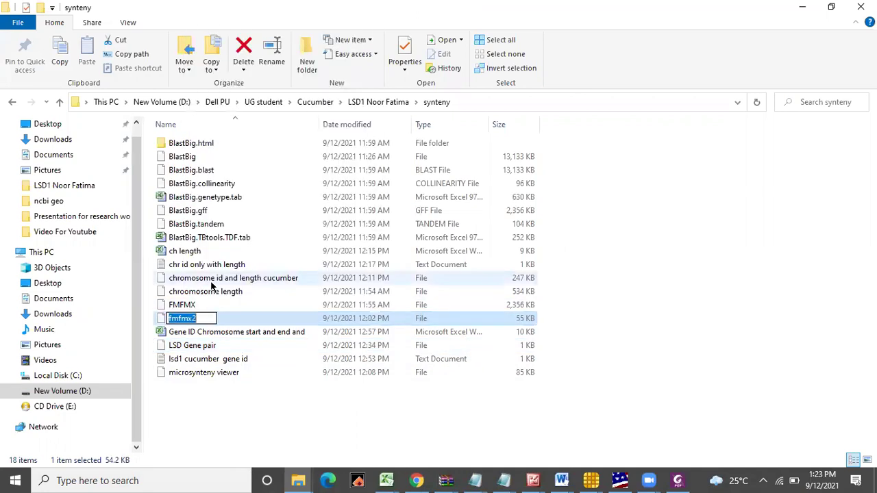
{"action": "type", "text": "A"}
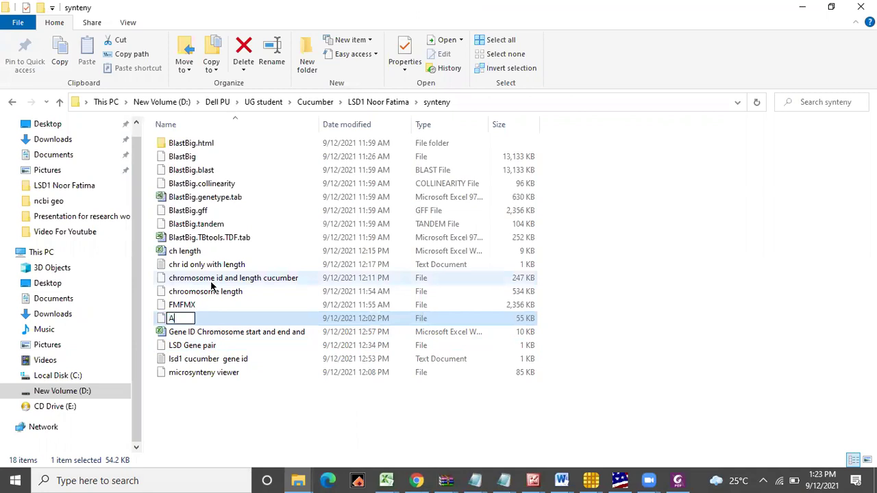
{"action": "type", "text": "ll gene pair"}
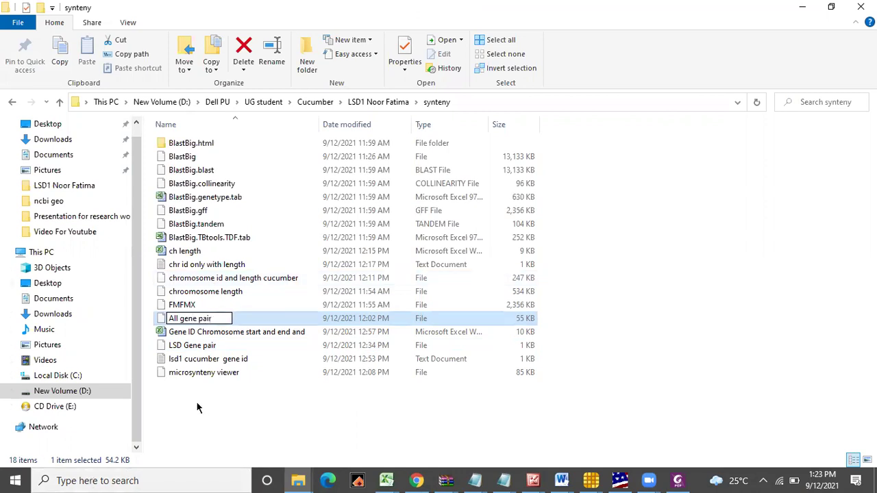
{"action": "key", "text": "Return"}
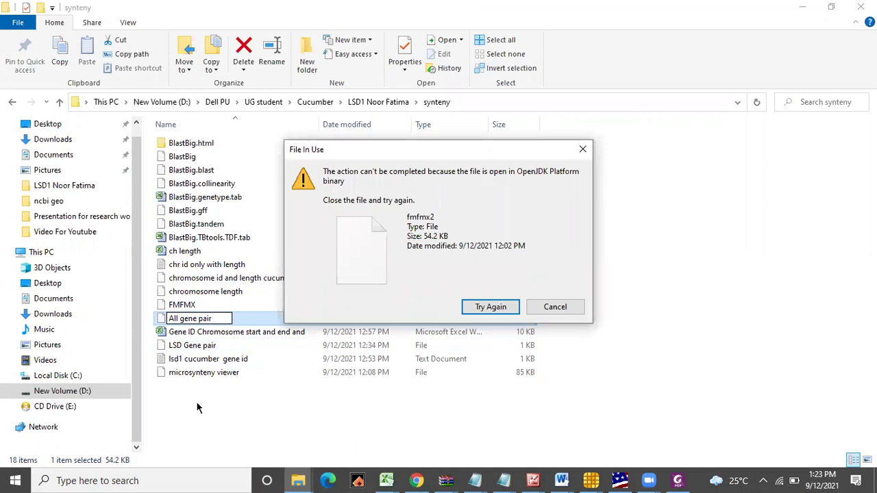
{"action": "left_click", "coordinate": [555, 308]}
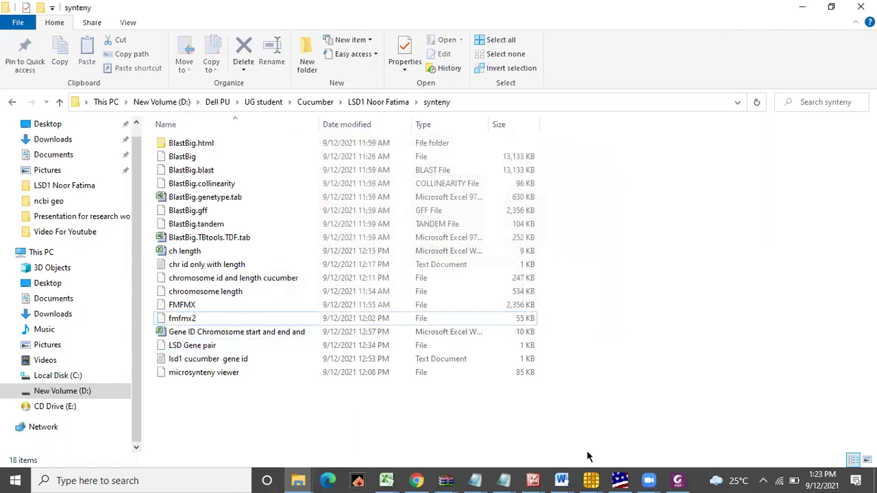
Switch to TBtools and close every open tool except About TBtools and Text Block Extract.
{"action": "mouse_move", "coordinate": [588, 479]}
{"action": "left_click", "coordinate": [502, 440]}
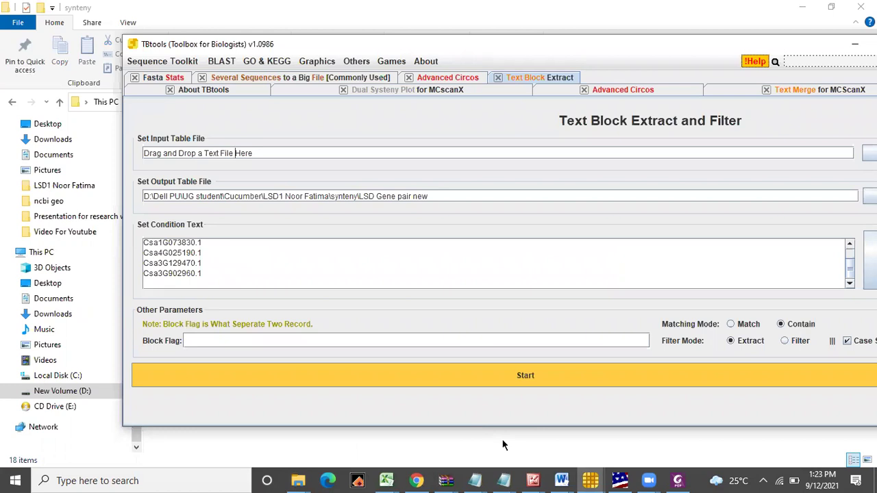
{"action": "left_click", "coordinate": [311, 94]}
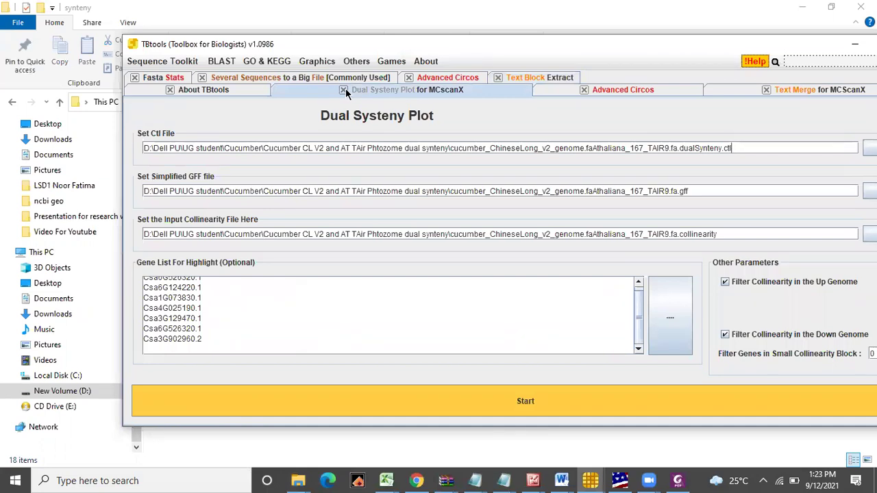
{"action": "left_click", "coordinate": [344, 91]}
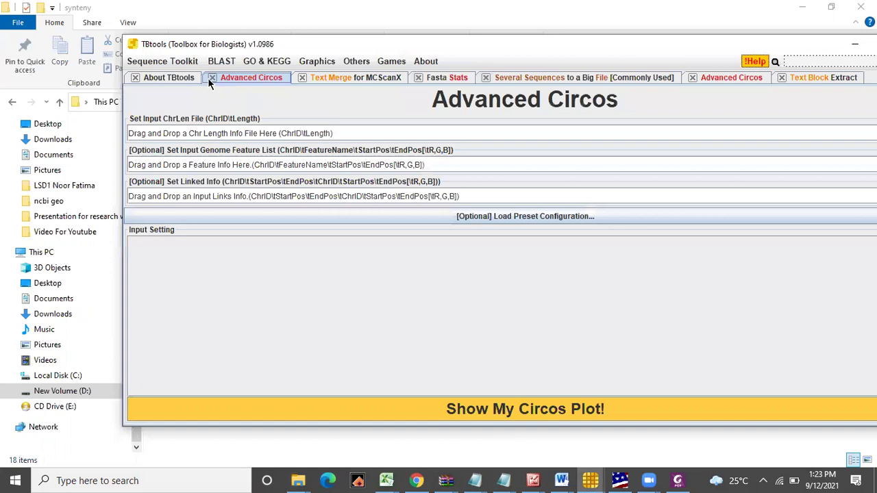
{"action": "left_click", "coordinate": [212, 78]}
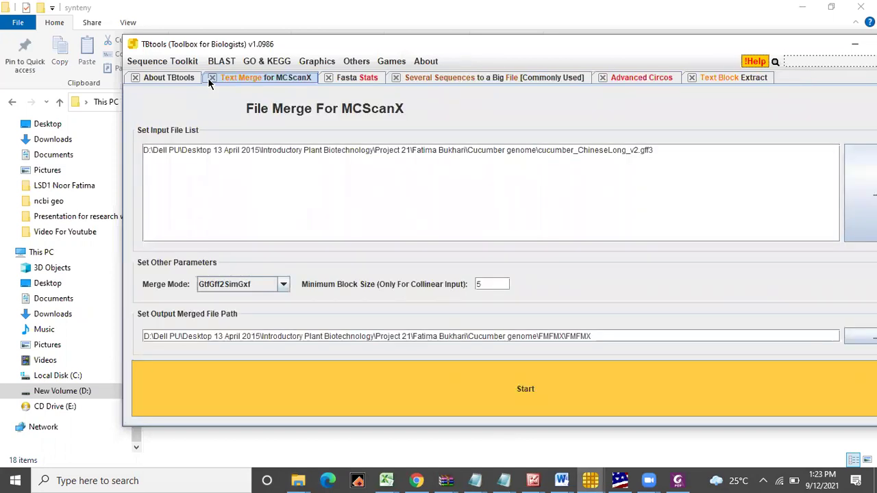
{"action": "left_click", "coordinate": [211, 78]}
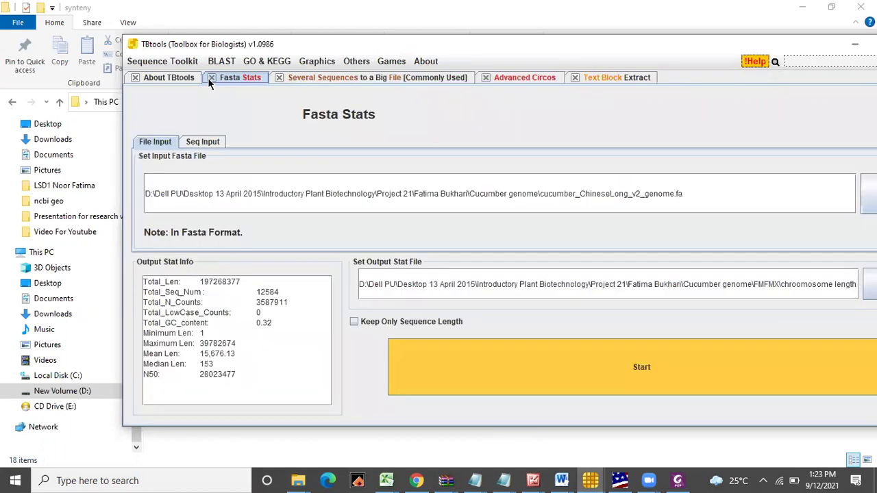
{"action": "left_click", "coordinate": [211, 77]}
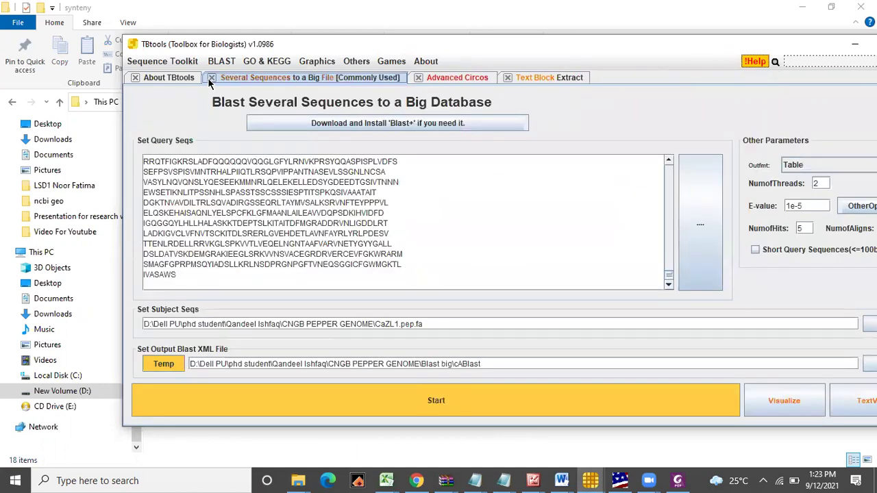
{"action": "left_click", "coordinate": [211, 78]}
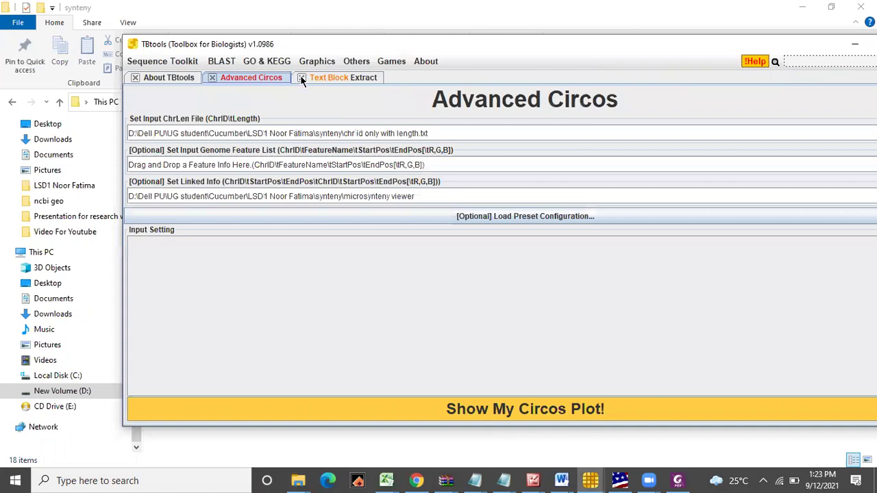
{"action": "left_click", "coordinate": [211, 78]}
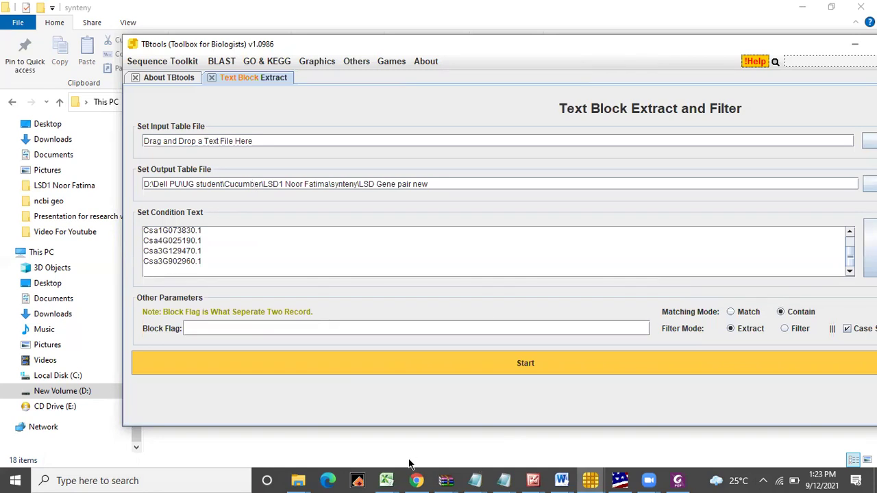
Return to the synteny folder, enter All gene pair as the new name of the fmfmx2 file and retry the rename.
{"action": "left_click", "coordinate": [302, 479]}
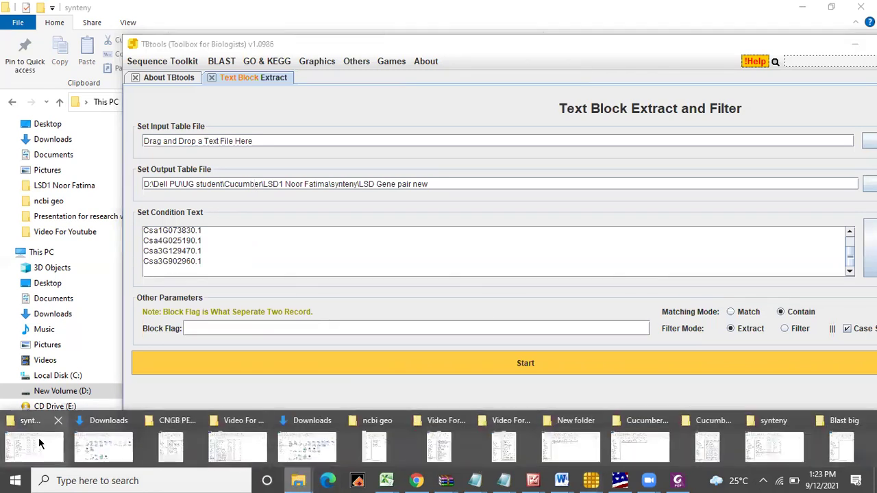
{"action": "left_click", "coordinate": [38, 438]}
{"action": "left_click", "coordinate": [184, 320]}
{"action": "right_click", "coordinate": [184, 322]}
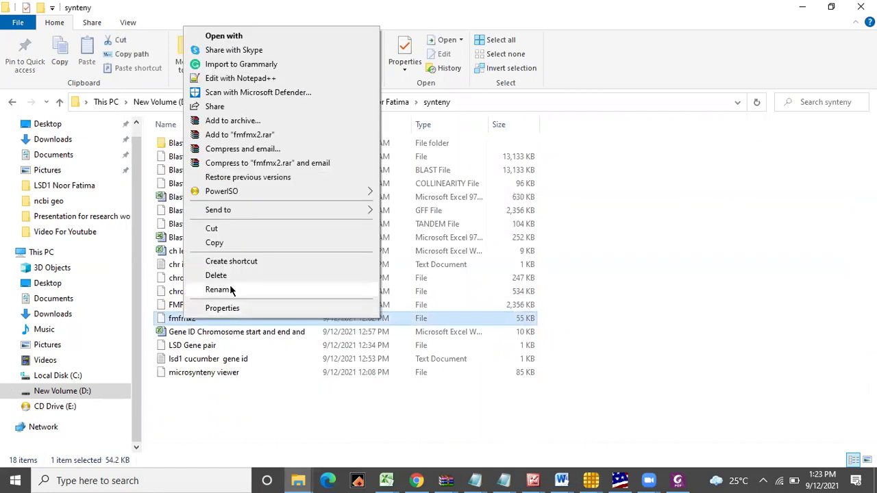
{"action": "left_click", "coordinate": [231, 289]}
{"action": "type", "text": "a"}
{"action": "key", "text": "BackSpace"}
{"action": "type", "text": "All"}
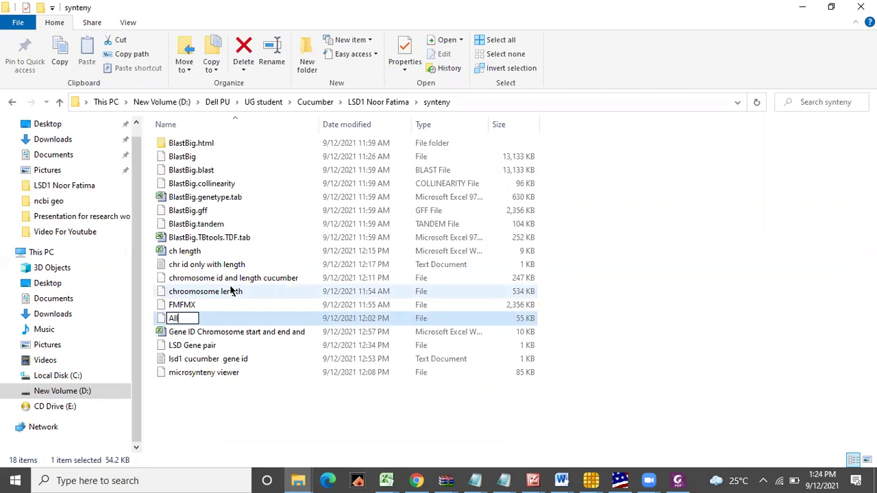
{"action": "type", "text": " gene pai"}
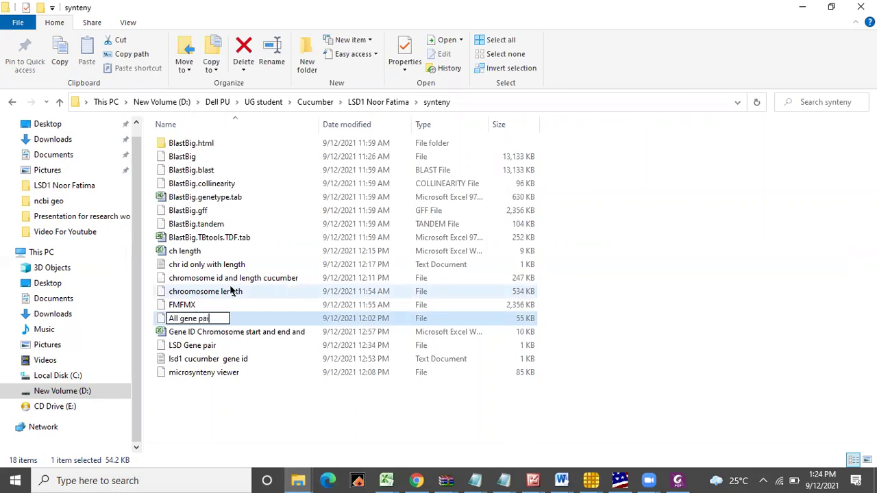
{"action": "type", "text": "r"}
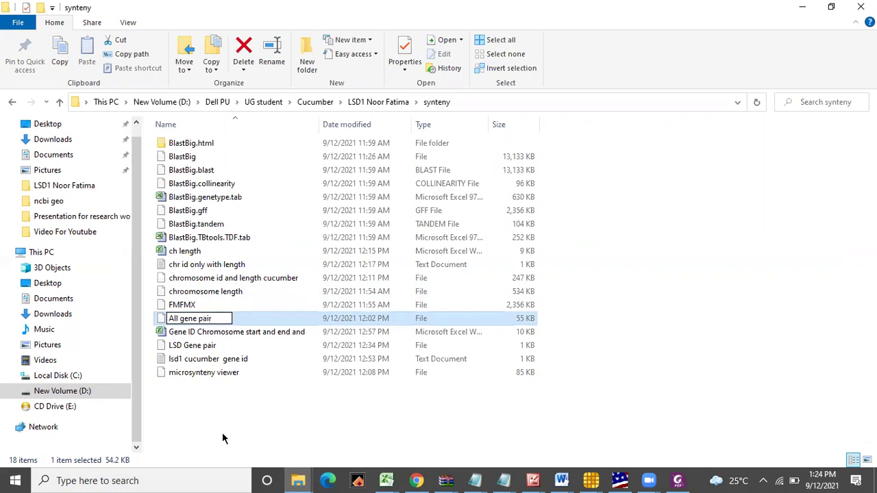
{"action": "left_click", "coordinate": [223, 435]}
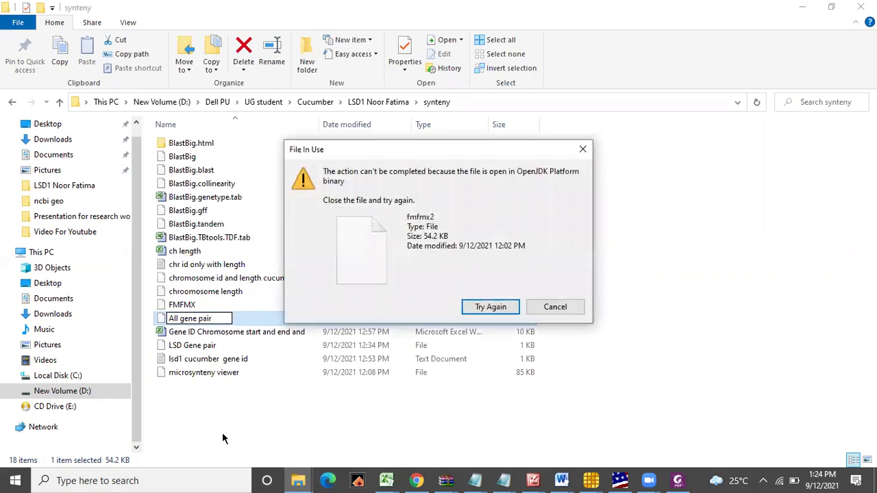
{"action": "left_click", "coordinate": [488, 308]}
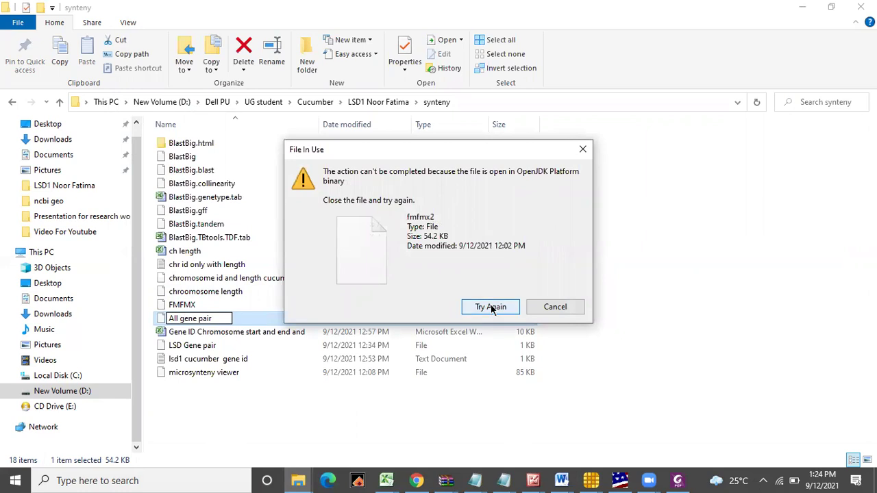
Close the Dual Systeny Plotter and exit TBtools completely without minimizing it to the tray, and retry the pending file rename.
{"action": "left_click", "coordinate": [590, 481]}
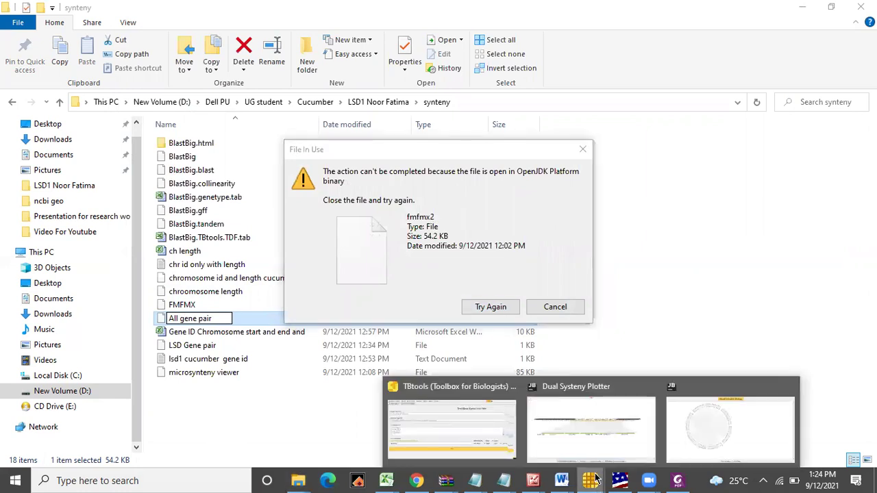
{"action": "left_click", "coordinate": [587, 422]}
{"action": "left_click", "coordinate": [861, 7]}
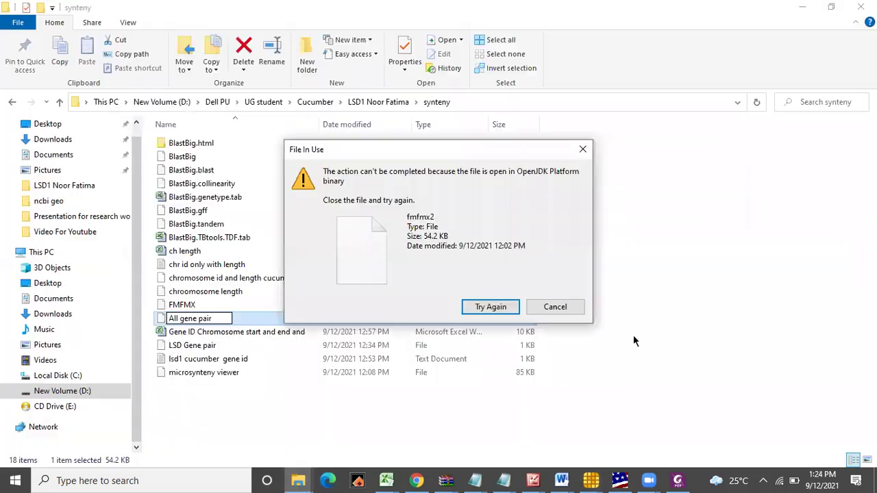
{"action": "left_click", "coordinate": [590, 480]}
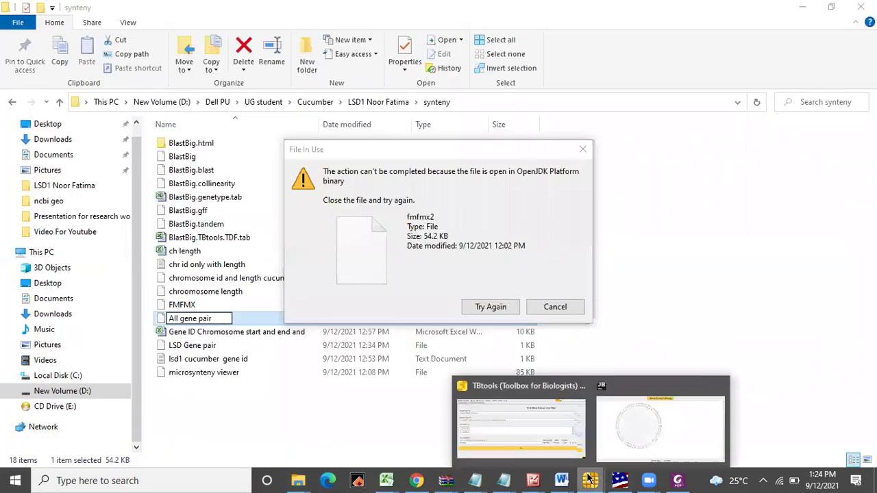
{"action": "right_click", "coordinate": [590, 479]}
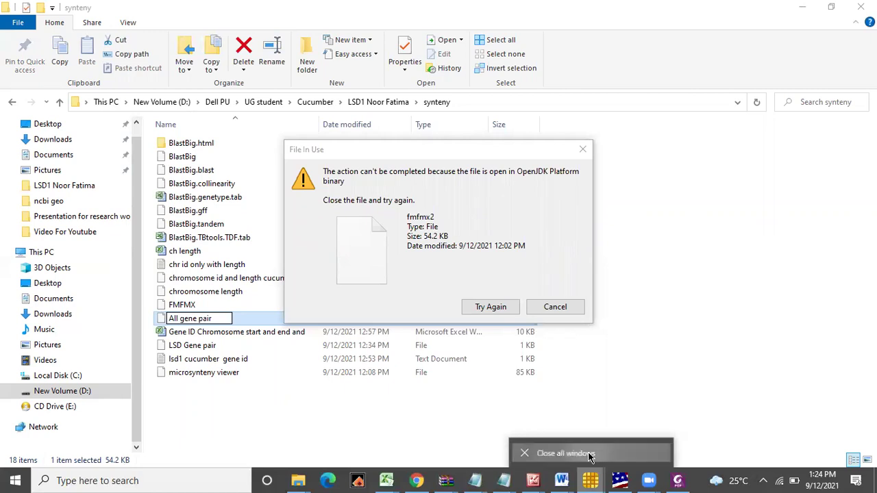
{"action": "left_click", "coordinate": [588, 457]}
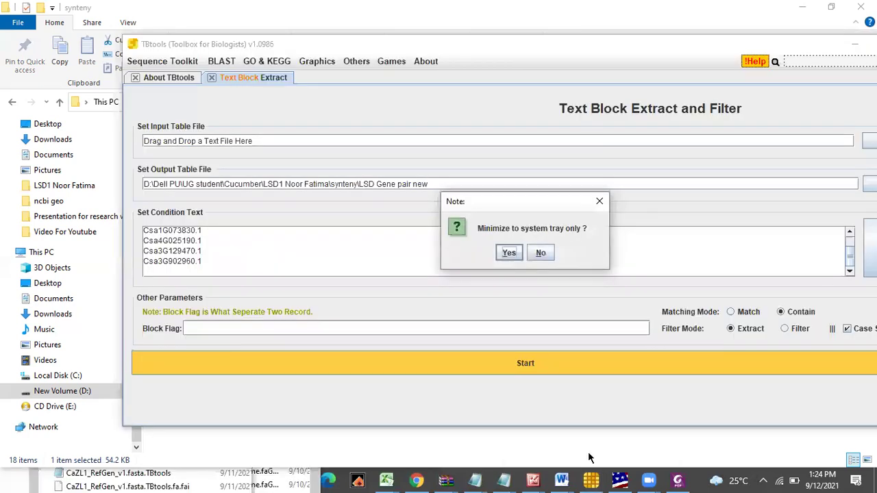
{"action": "left_click", "coordinate": [541, 254]}
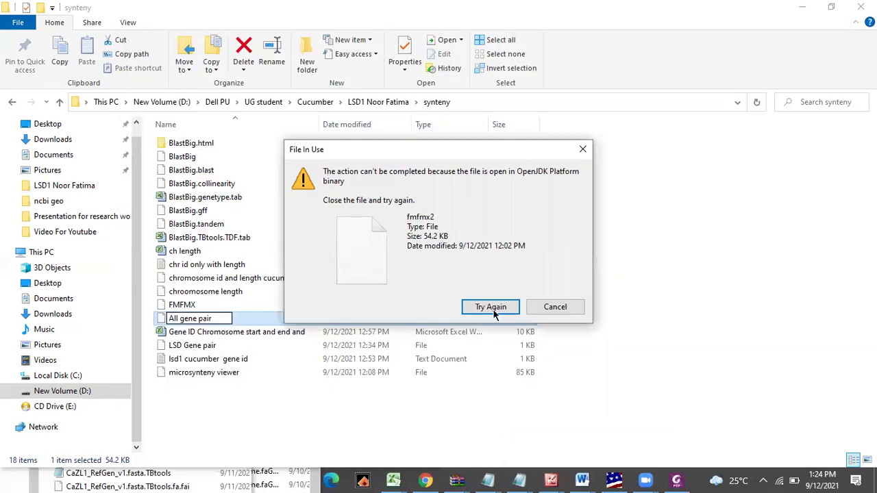
{"action": "left_click", "coordinate": [491, 307]}
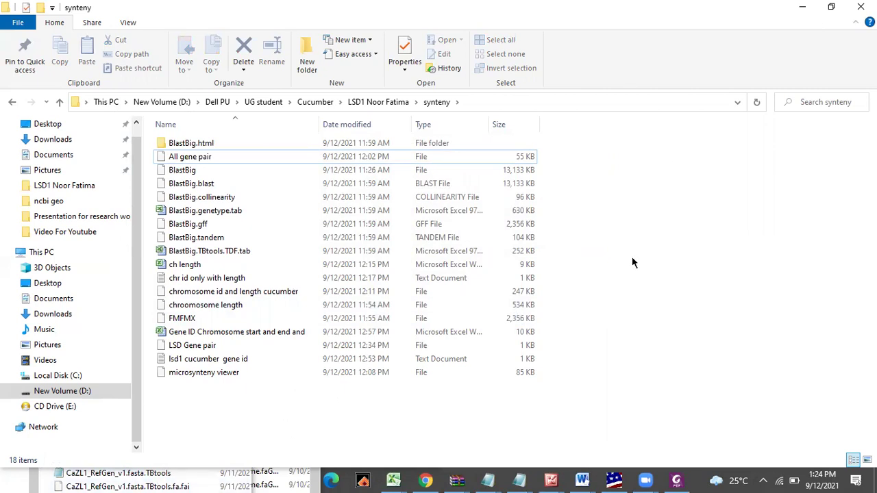
Restore the synteny folder window to its smaller size and relaunch TBtools from the desktop.
{"action": "left_click", "coordinate": [830, 7]}
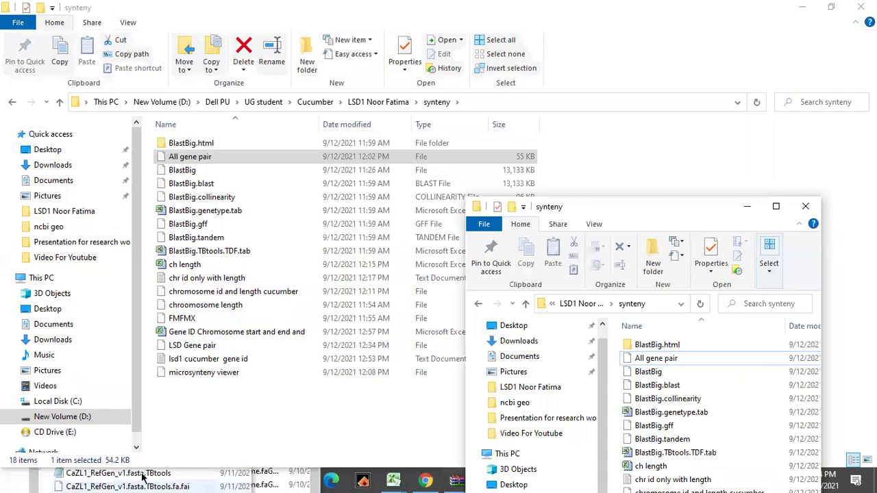
{"action": "key", "text": "super+d"}
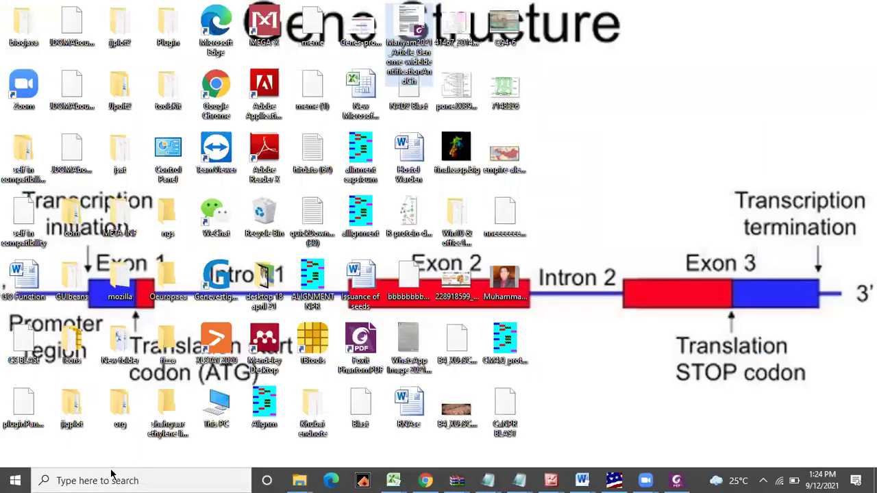
{"action": "left_click", "coordinate": [318, 333]}
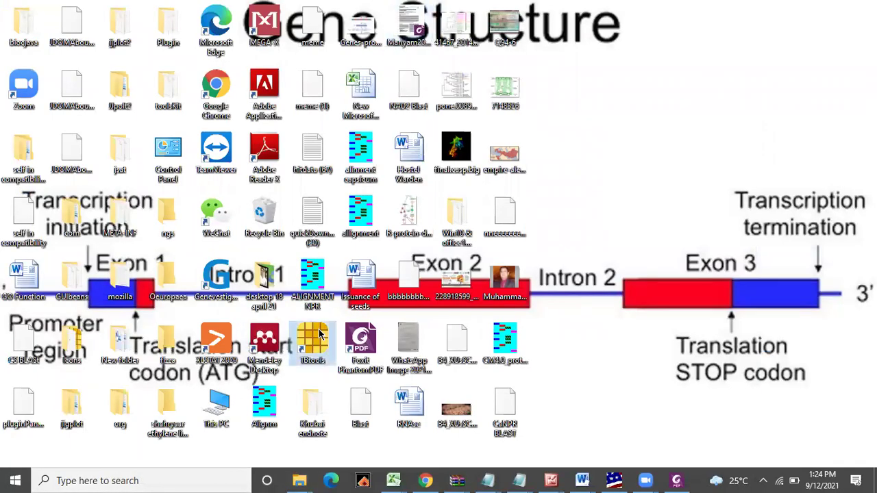
{"action": "double_click", "coordinate": [319, 334]}
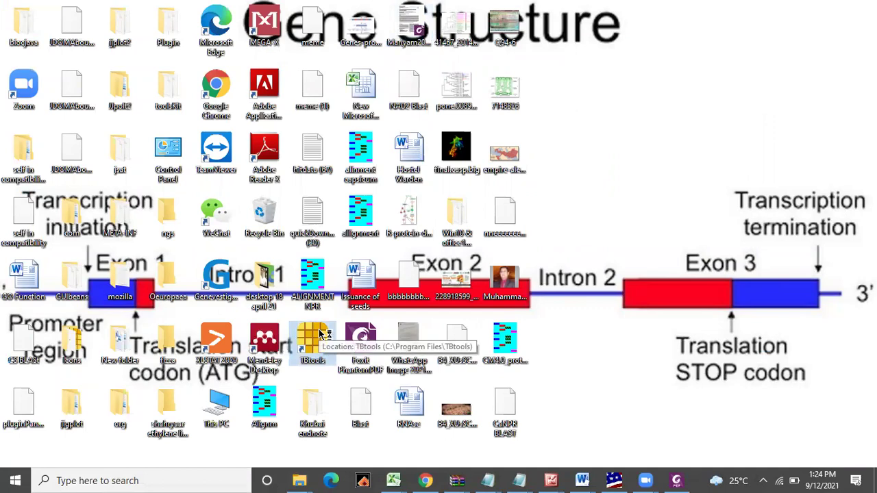
Bring up the synteny folder window and place it beside TBtools so both stay accessible.
{"action": "left_click", "coordinate": [300, 480]}
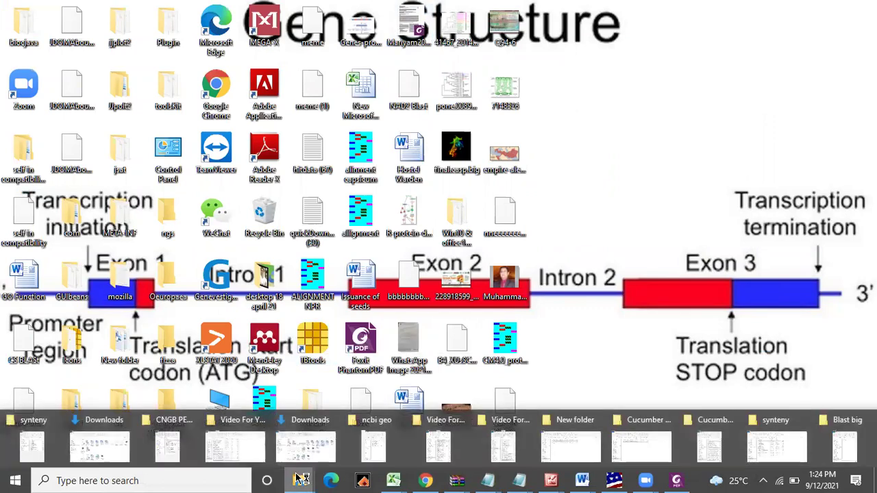
{"action": "left_click", "coordinate": [18, 438]}
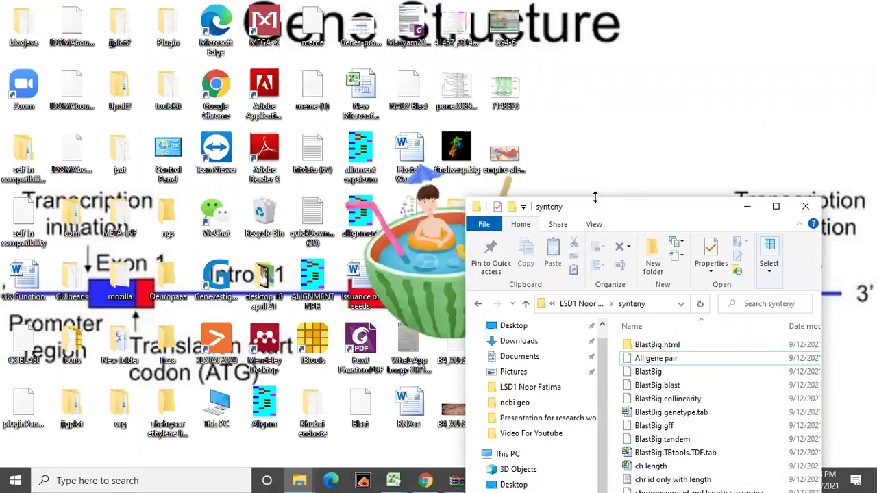
{"action": "left_click_drag", "start_coordinate": [596, 213], "coordinate": [872, 3]}
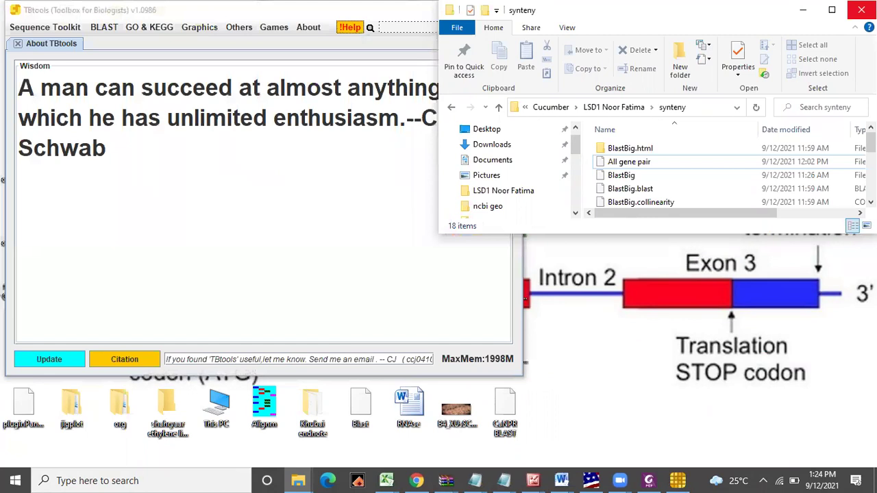
Open the Text Block Extract tool from TBtools' table and text file manipulation functions.
{"action": "left_click", "coordinate": [246, 27]}
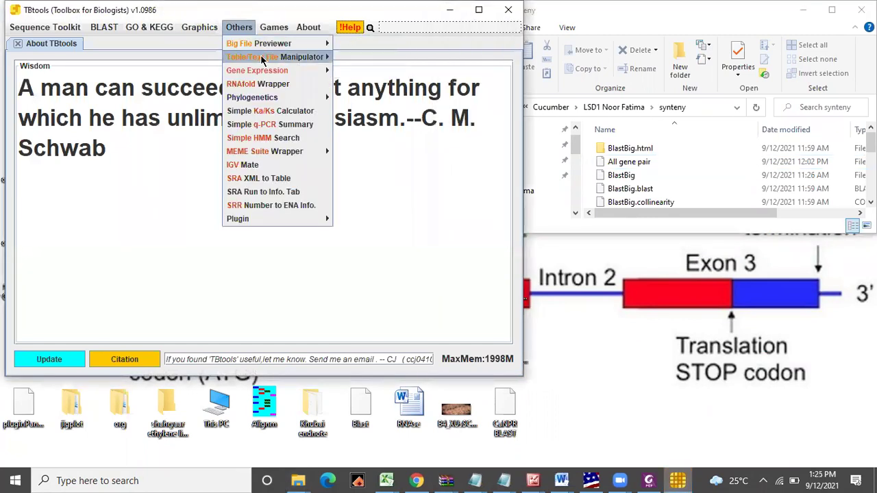
{"action": "mouse_move", "coordinate": [301, 57]}
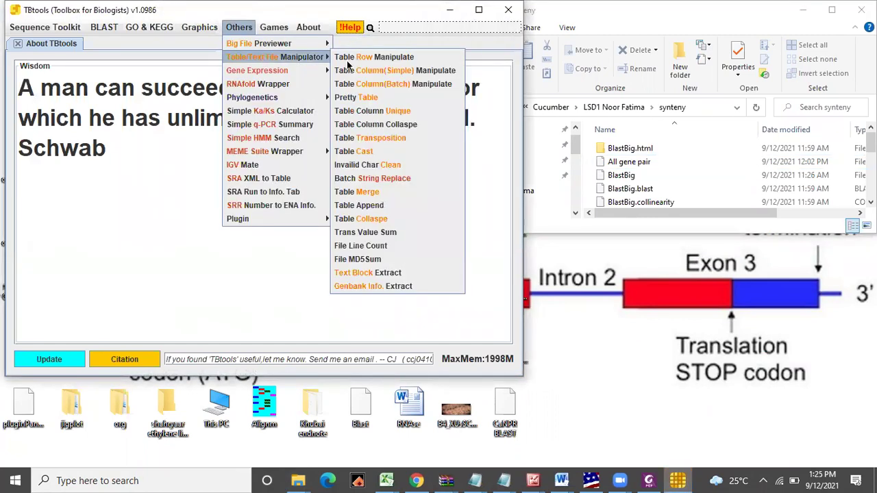
{"action": "left_click", "coordinate": [376, 272]}
{"action": "left_click", "coordinate": [375, 278]}
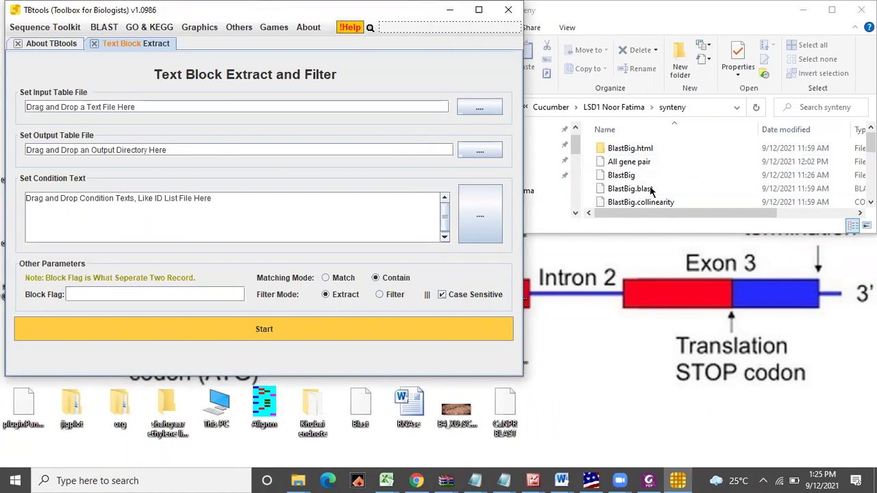
Load the All gene pair file from the synteny folder as the input table of Text Block Extract.
{"action": "mouse_move", "coordinate": [871, 140]}
{"action": "left_mouse_down"}
{"action": "mouse_move", "coordinate": [871, 183]}
{"action": "mouse_move", "coordinate": [871, 137]}
{"action": "left_mouse_up"}
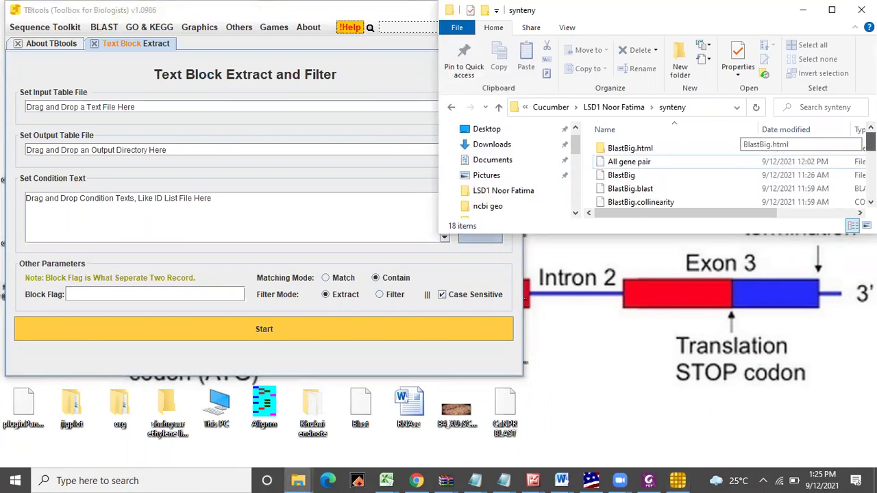
{"action": "left_click_drag", "start_coordinate": [627, 164], "coordinate": [323, 104]}
{"action": "left_click", "coordinate": [293, 370]}
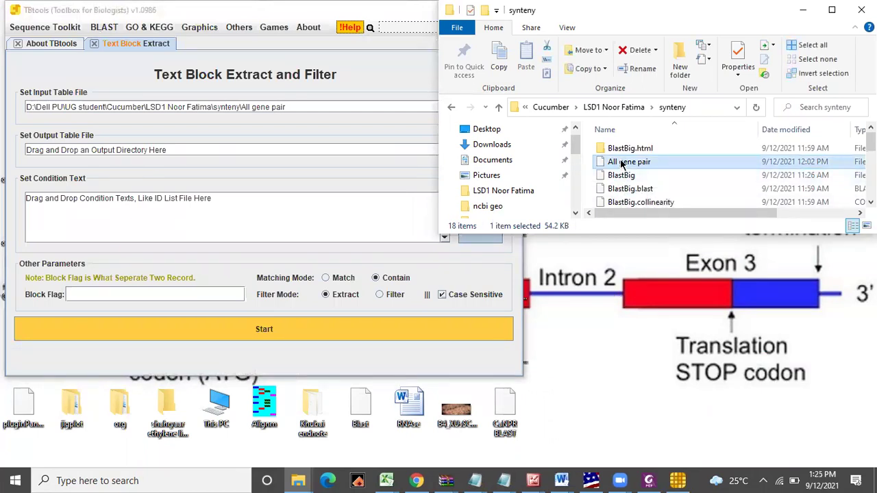
Set the output file to lsd gene pair new in the synteny folder and clear the condition text placeholder.
{"action": "left_click_drag", "start_coordinate": [622, 163], "coordinate": [353, 150]}
{"action": "left_click", "coordinate": [352, 150]}
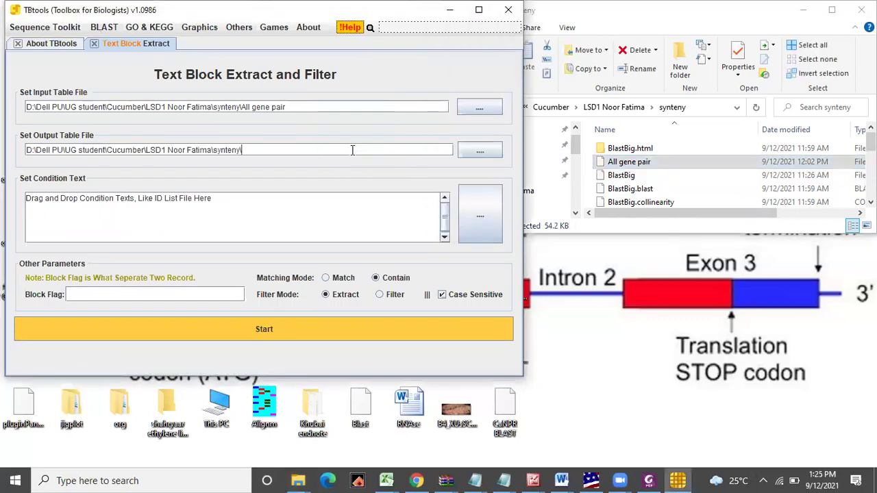
{"action": "type", "text": "lsd gene pair new"}
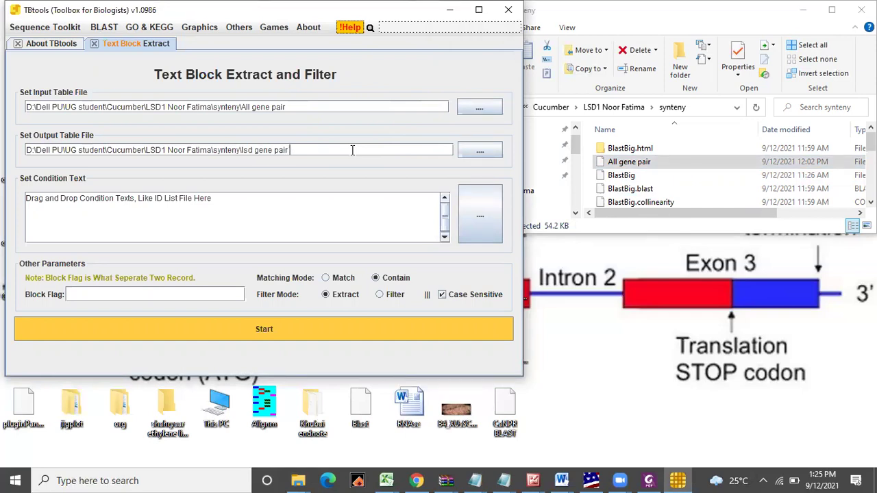
{"action": "triple_click", "coordinate": [228, 194]}
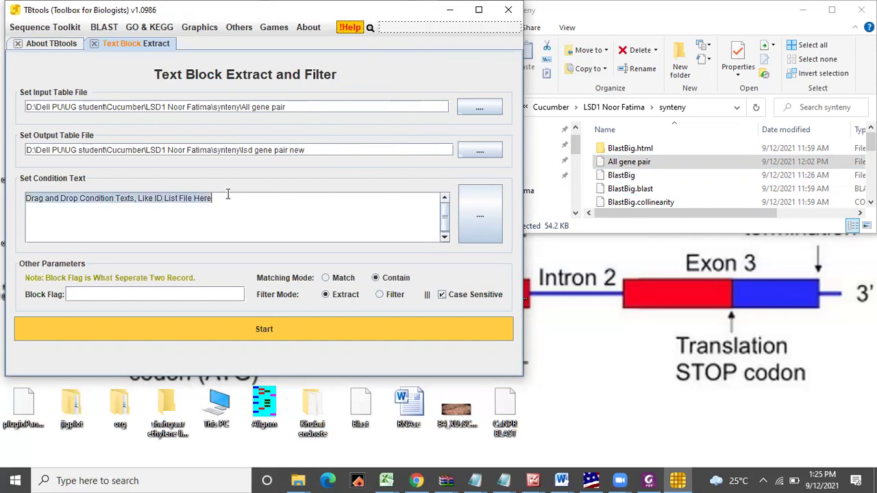
{"action": "key", "text": "BackSpace"}
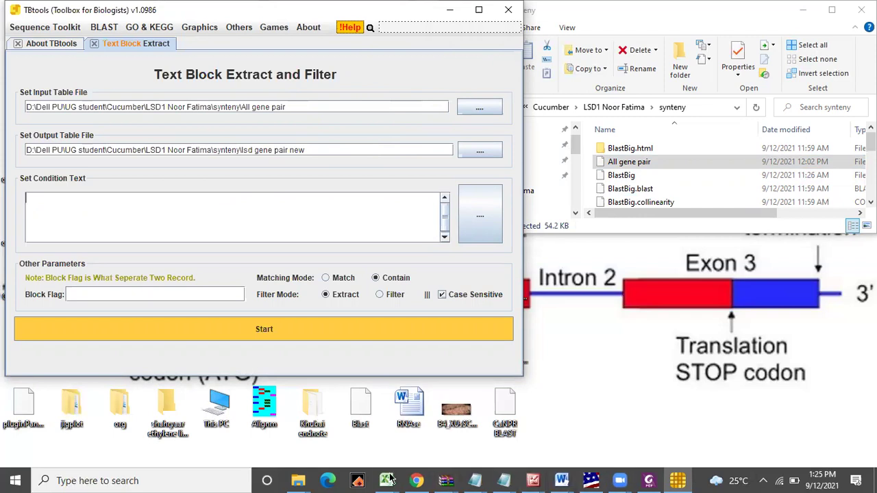
{"action": "mouse_move", "coordinate": [561, 480]}
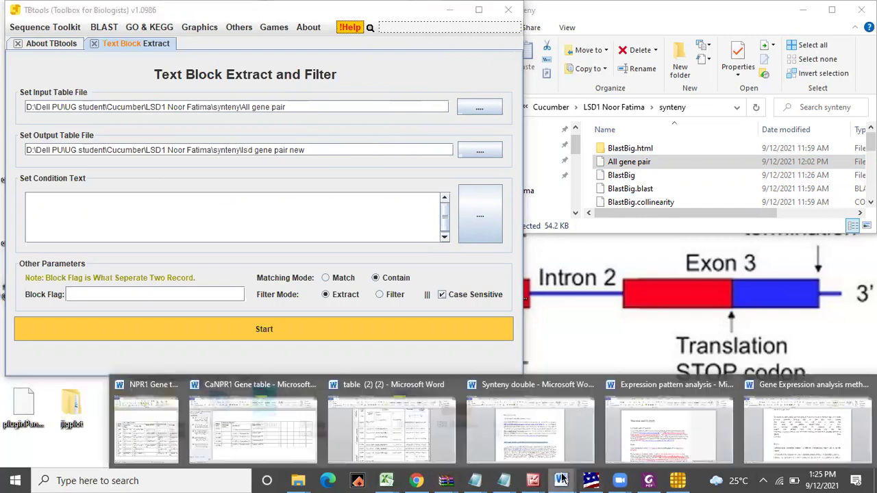
{"action": "left_click", "coordinate": [253, 426]}
{"action": "mouse_move", "coordinate": [504, 479]}
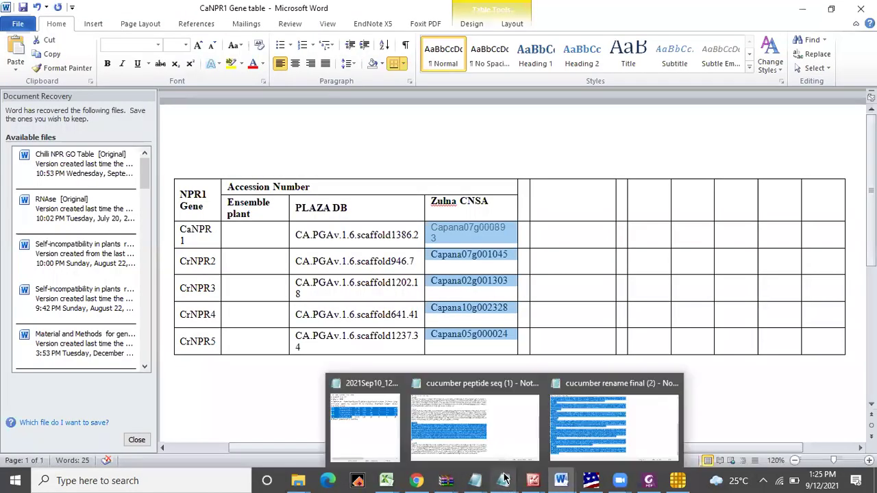
{"action": "left_click", "coordinate": [801, 9]}
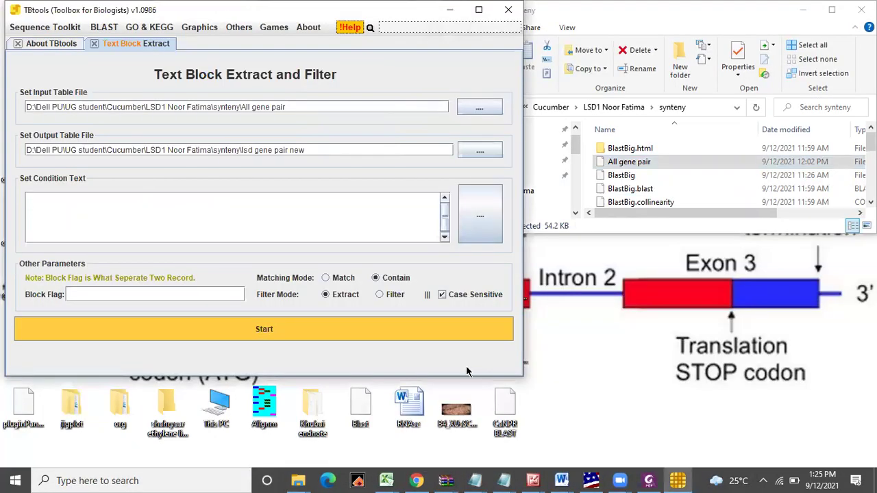
Maximize the synteny folder window and open the lsd1 cucumber gene id text file.
{"action": "left_click", "coordinate": [728, 24]}
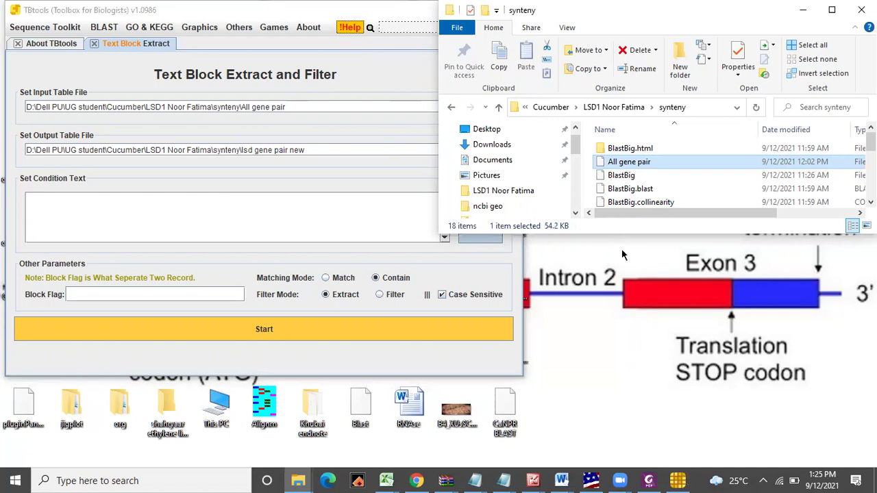
{"action": "left_click", "coordinate": [832, 10]}
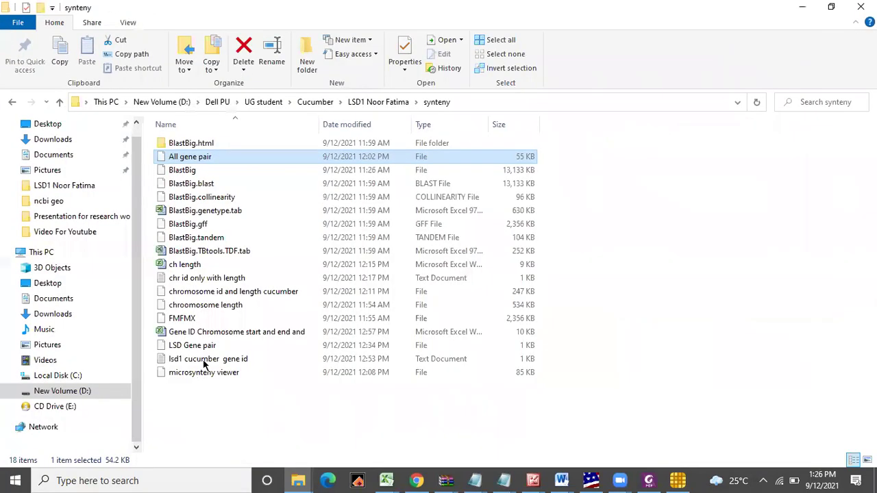
{"action": "left_click", "coordinate": [203, 360]}
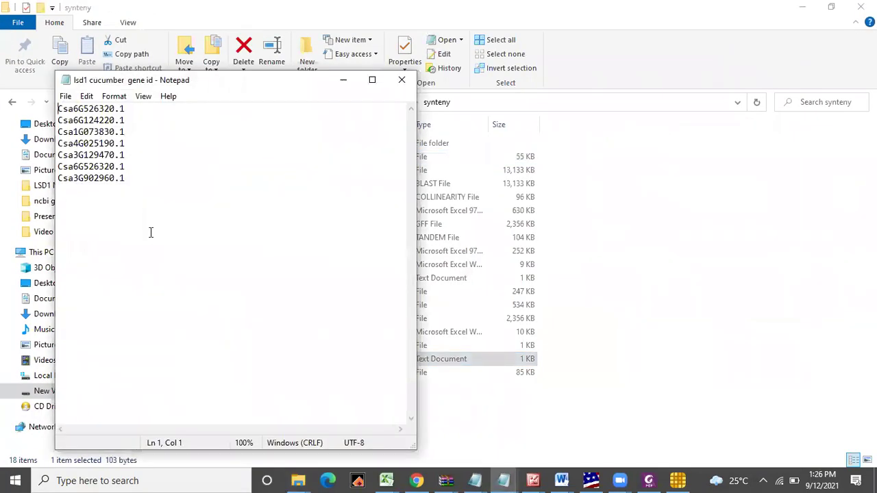
Delete the second, duplicate Csa6G526320.1 entry from the gene ID list and copy all remaining IDs.
{"action": "left_click", "coordinate": [129, 162]}
{"action": "key", "text": "BackSpace"}
{"action": "key", "text": "BackSpace"}
{"action": "key", "text": "BackSpace"}
{"action": "key", "text": "BackSpace"}
{"action": "key", "text": "BackSpace"}
{"action": "key", "text": "BackSpace"}
{"action": "key", "text": "BackSpace"}
{"action": "key", "text": "BackSpace"}
{"action": "key", "text": "BackSpace"}
{"action": "key", "text": "BackSpace"}
{"action": "key", "text": "BackSpace"}
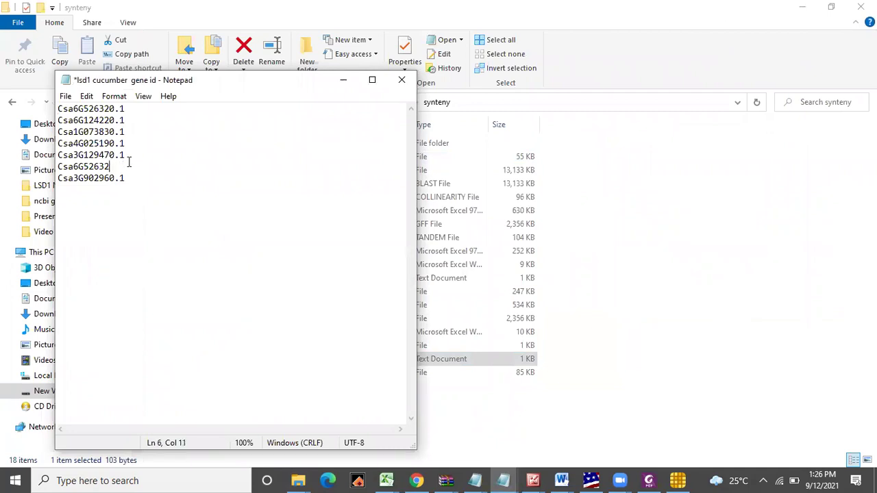
{"action": "key", "text": "BackSpace"}
{"action": "key", "text": "BackSpace"}
{"action": "key", "text": "Delete"}
{"action": "key", "text": "ctrl+a"}
{"action": "key", "text": "ctrl+c"}
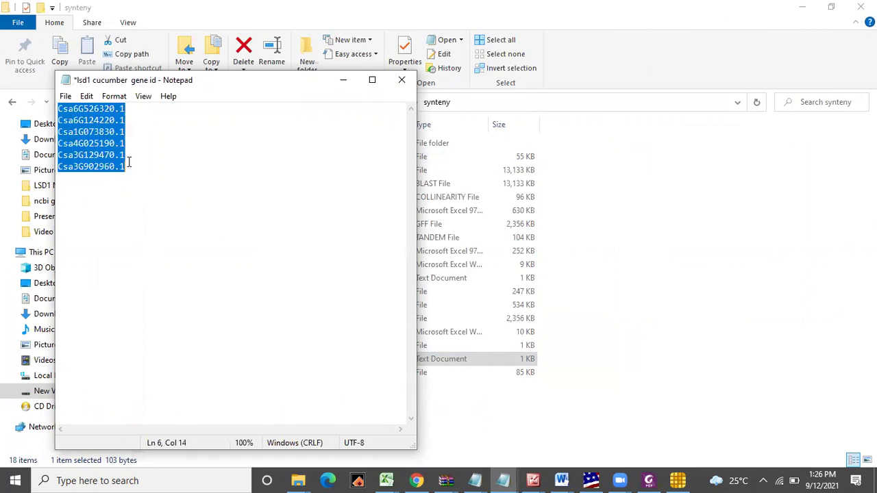
Paste the copied gene IDs as the condition text in Text Block Extract, run the extraction and go to the output directory.
{"action": "left_click", "coordinate": [589, 8]}
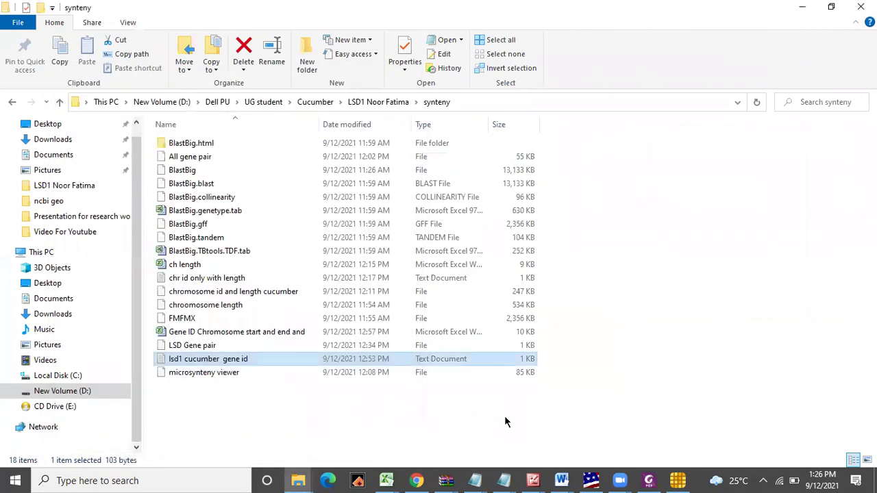
{"action": "left_click", "coordinate": [678, 480]}
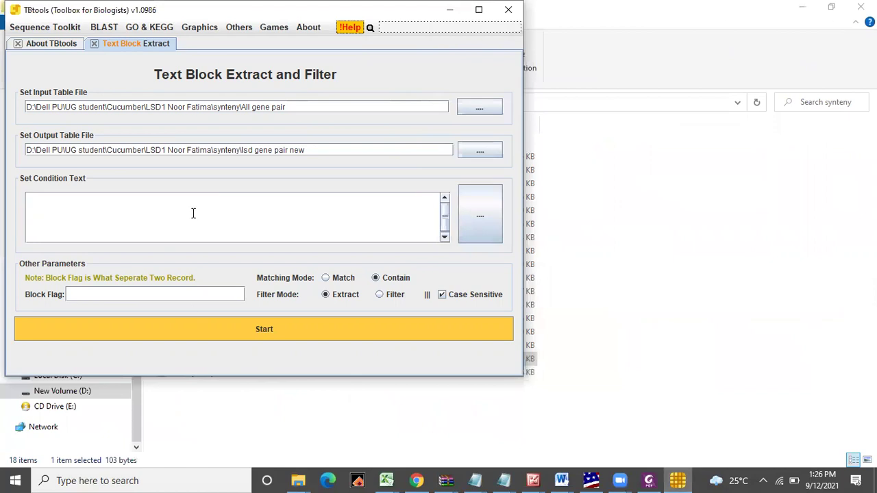
{"action": "key", "text": "ctrl+v"}
{"action": "left_click", "coordinate": [221, 333]}
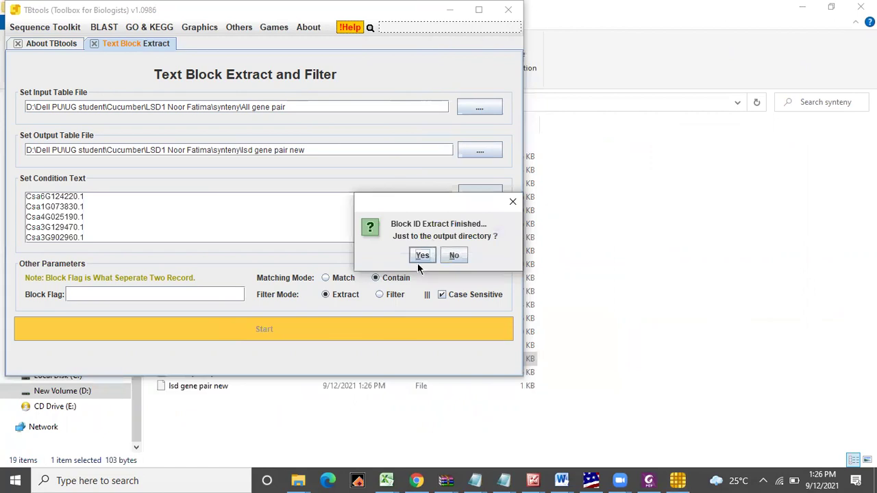
{"action": "left_click", "coordinate": [421, 256]}
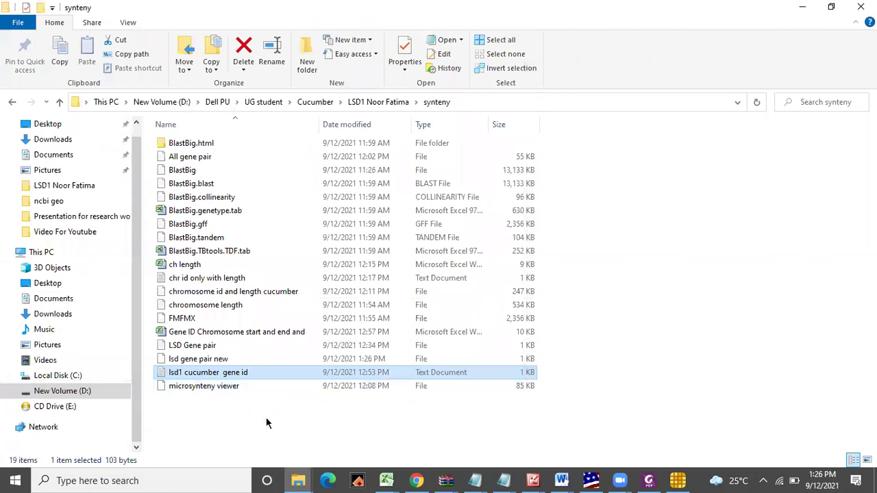
Open the extracted lsd gene pair new file in Notepad++.
{"action": "left_click", "coordinate": [206, 363]}
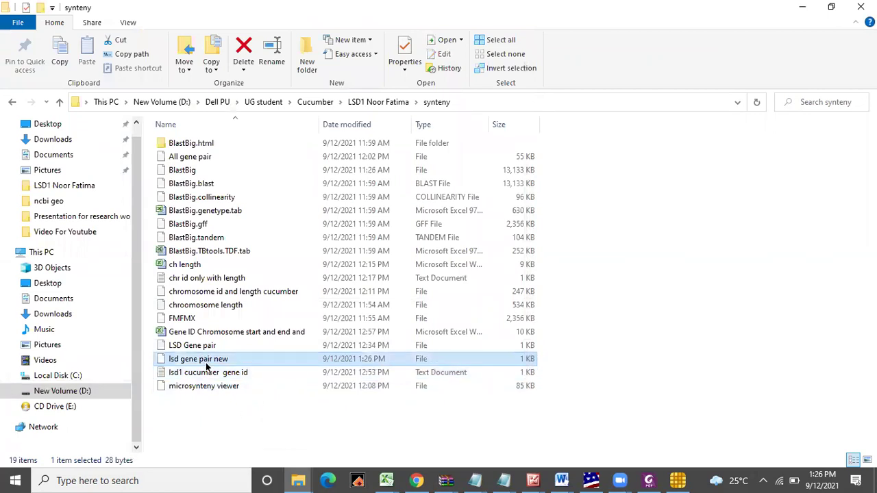
{"action": "right_click", "coordinate": [207, 362]}
{"action": "left_click", "coordinate": [263, 122]}
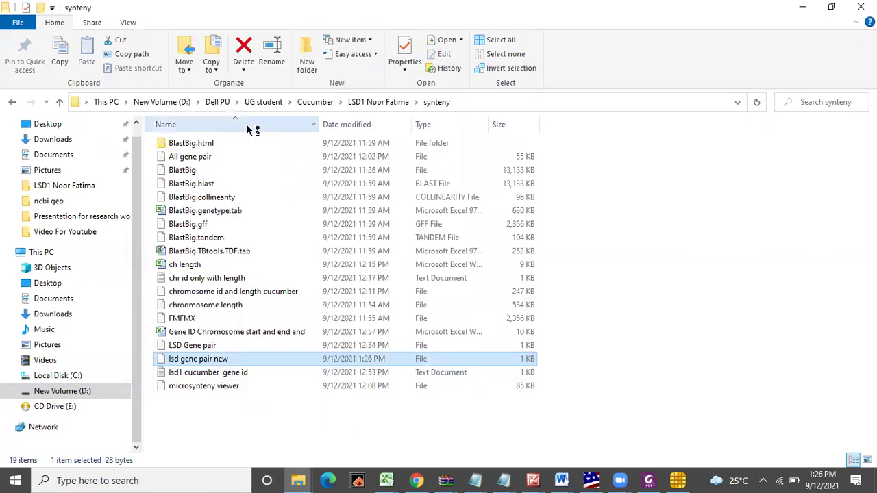
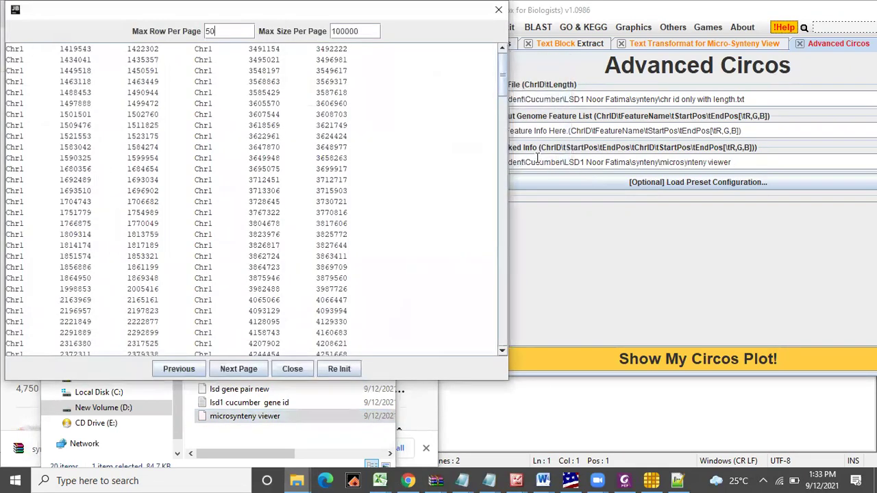
Close the linked info preview, then view the Circos plot drawn from the microsynteny viewer links and close it.
{"action": "left_click", "coordinate": [292, 371]}
{"action": "left_click", "coordinate": [610, 360]}
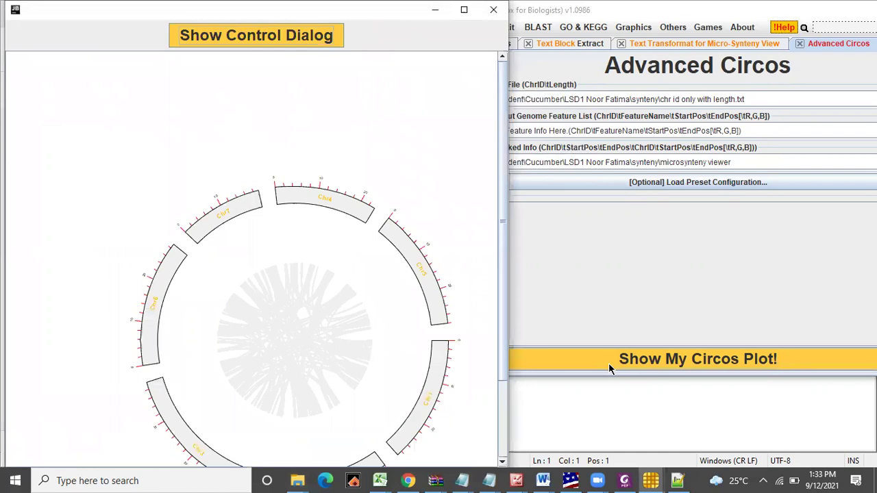
{"action": "left_click", "coordinate": [489, 12]}
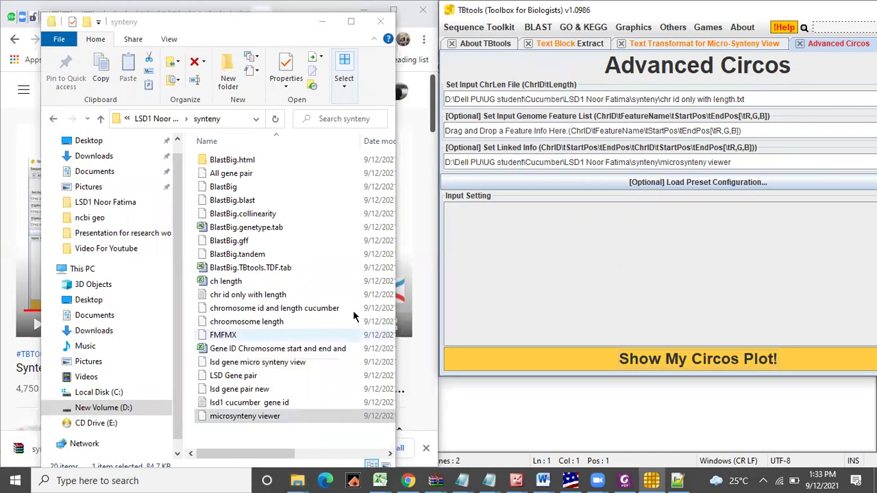
Open lsd gene pair new in Notepad++, add a tab after Csa3G902960.1 on the first line and minimize the editor.
{"action": "right_click", "coordinate": [241, 391]}
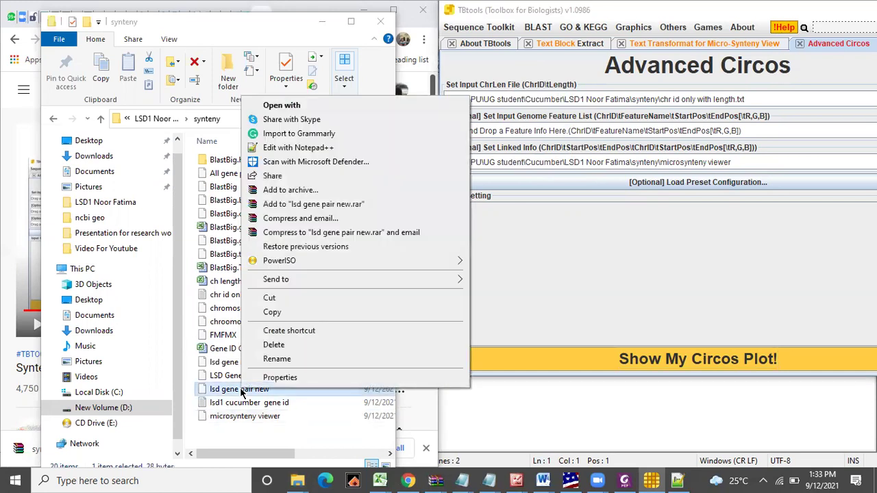
{"action": "left_click", "coordinate": [290, 149]}
{"action": "left_click", "coordinate": [286, 69]}
{"action": "key", "text": "Tab"}
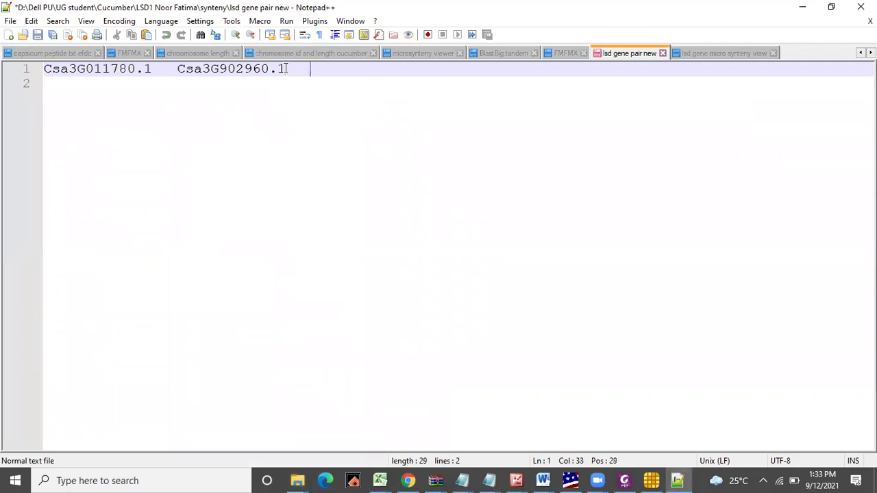
{"action": "left_click", "coordinate": [811, 11]}
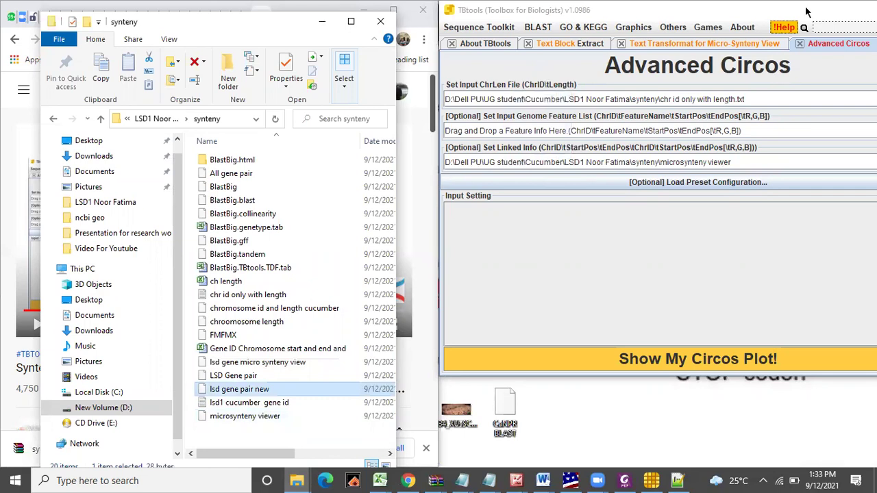
Open the ColorPicker from the graphics tools, choose the bright pink swatch and copy its RGB value 240,2,127.
{"action": "left_click", "coordinate": [673, 27]}
{"action": "mouse_move", "coordinate": [702, 27]}
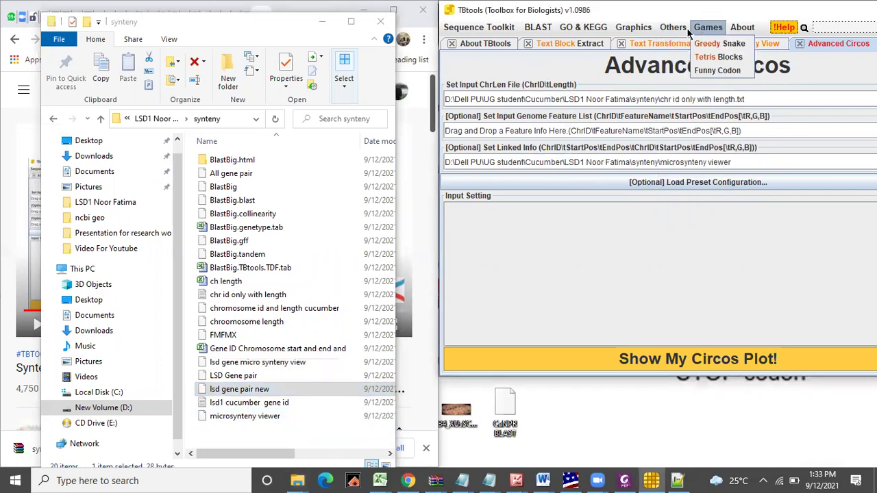
{"action": "mouse_move", "coordinate": [674, 33]}
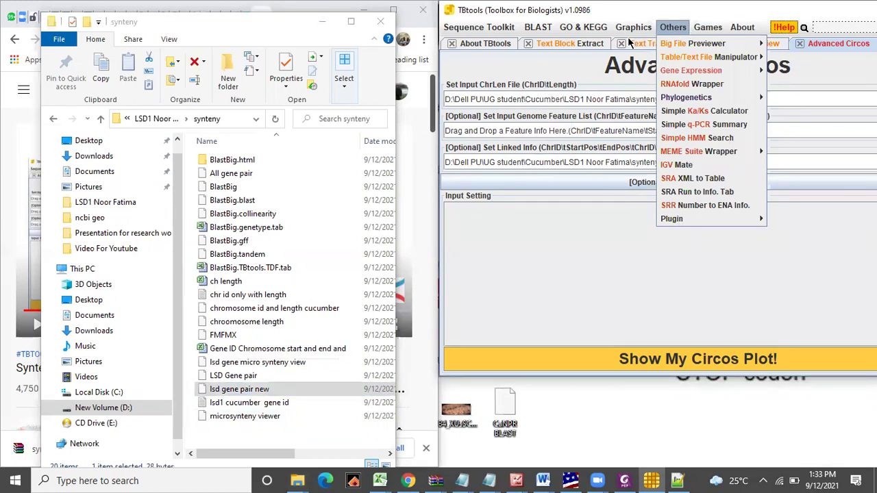
{"action": "mouse_move", "coordinate": [633, 31]}
{"action": "mouse_move", "coordinate": [636, 48]}
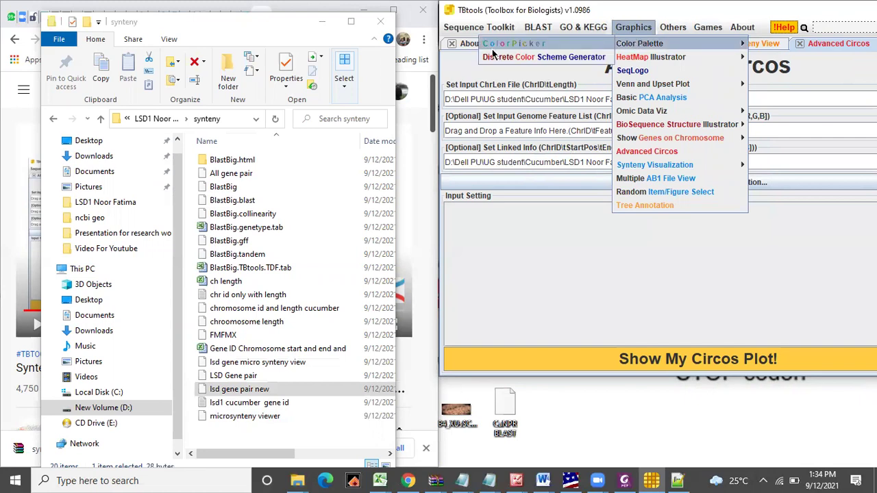
{"action": "left_click", "coordinate": [491, 48]}
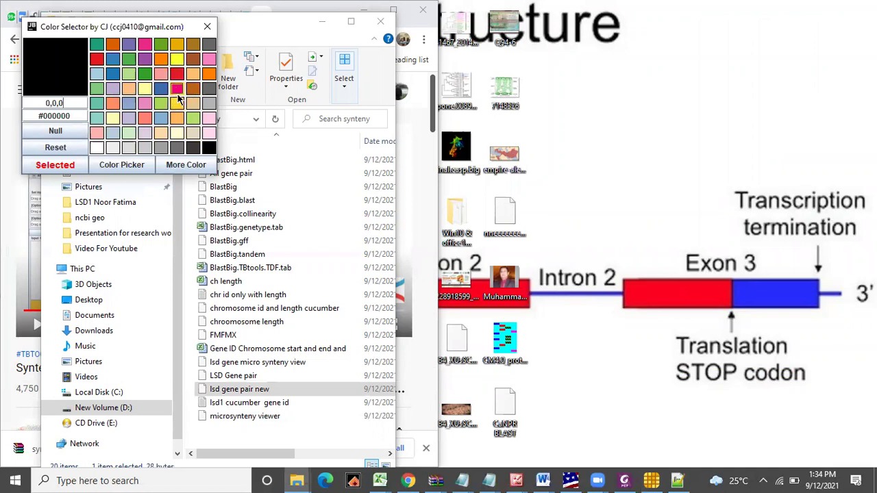
{"action": "left_click", "coordinate": [176, 87]}
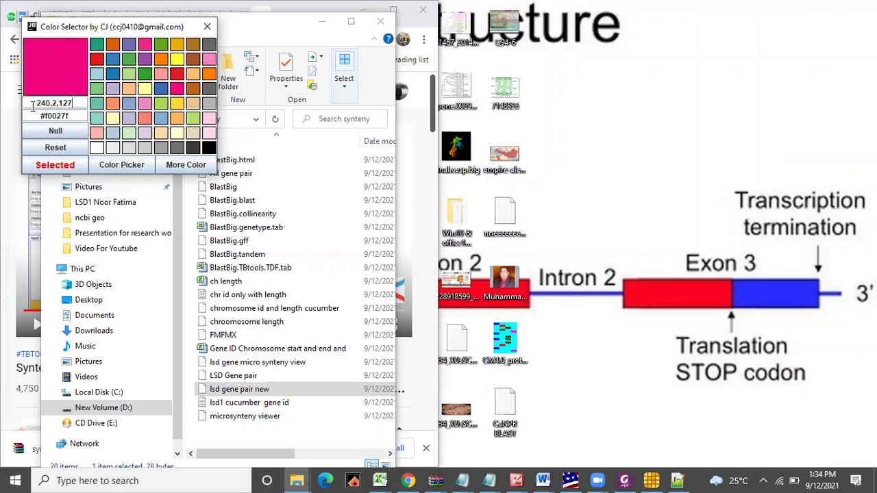
{"action": "double_click", "coordinate": [72, 102]}
{"action": "key", "text": "ctrl+c"}
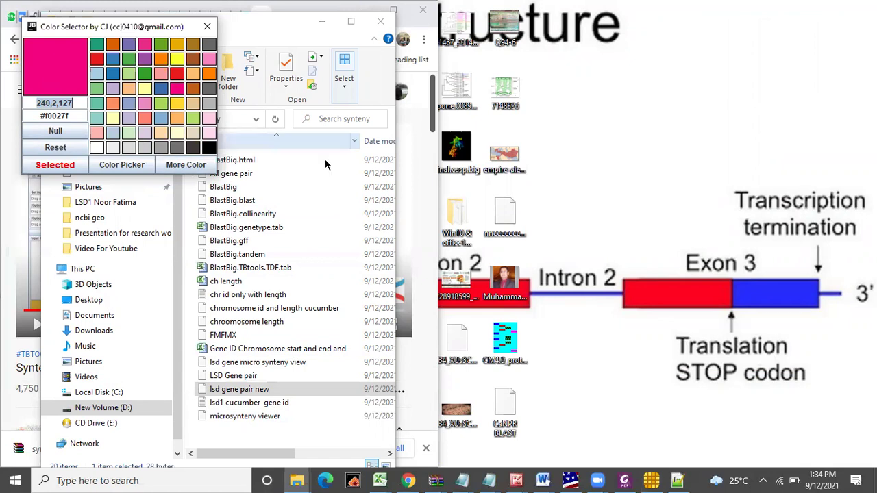
Paste 240,2,127 at the end of the first line of lsd gene pair new, close the Color Selector and minimize the editor.
{"action": "left_click", "coordinate": [323, 26]}
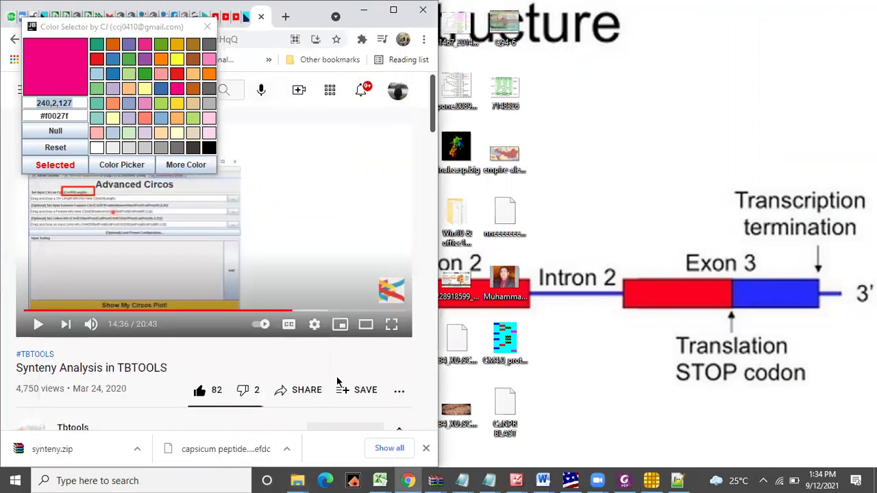
{"action": "left_click", "coordinate": [677, 481]}
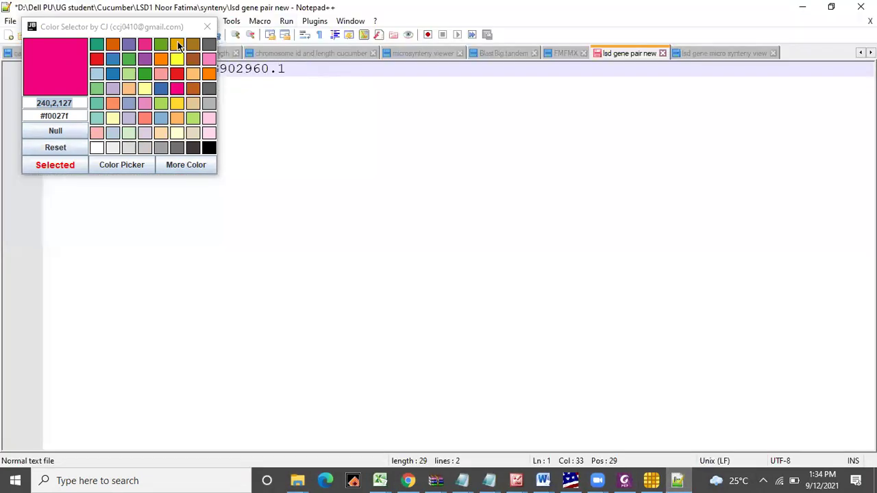
{"action": "key", "text": "ctrl+v"}
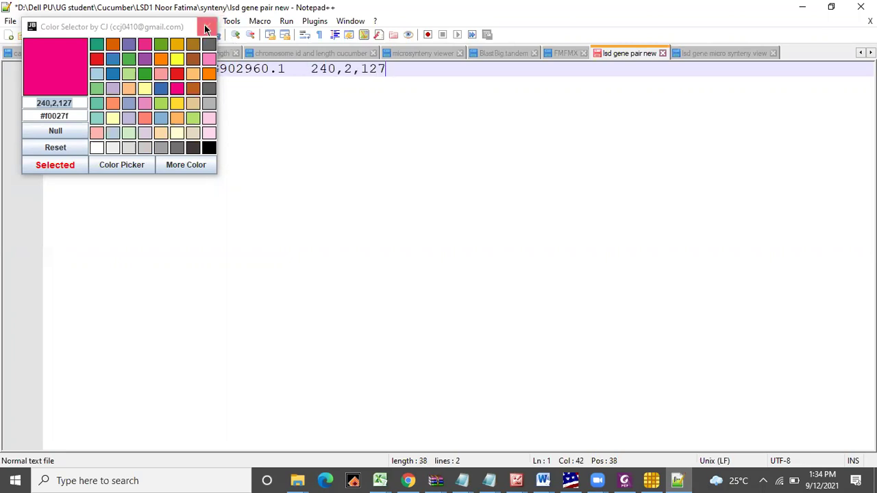
{"action": "left_click", "coordinate": [207, 27]}
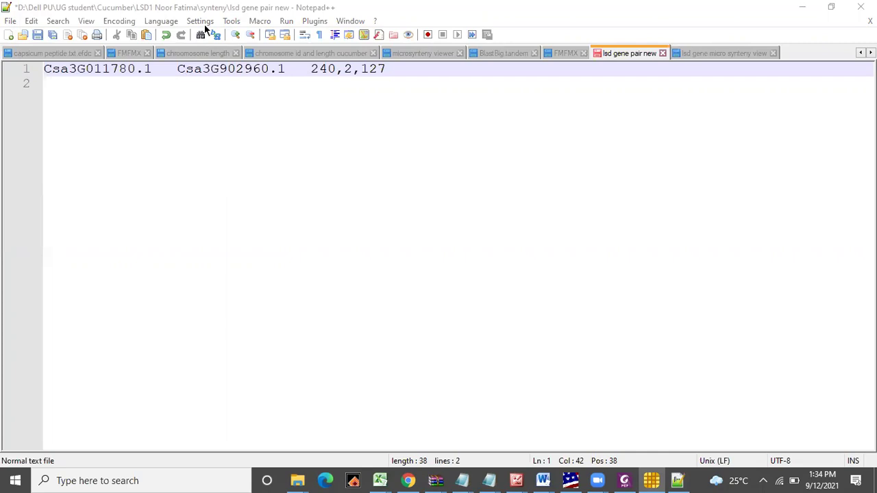
{"action": "left_click", "coordinate": [800, 8]}
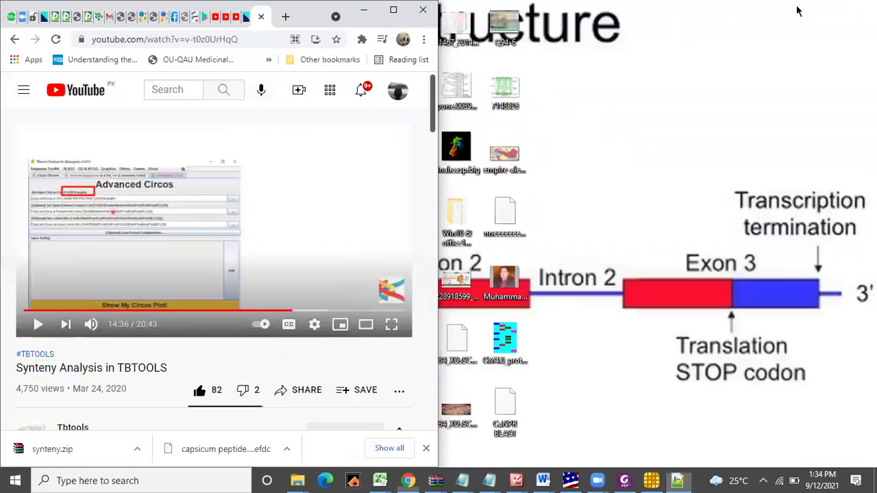
Place TBtools beside the synteny folder and load lsd gene micro synteny view as the Advanced Circos genome feature list.
{"action": "left_click", "coordinate": [297, 480]}
{"action": "left_click", "coordinate": [41, 445]}
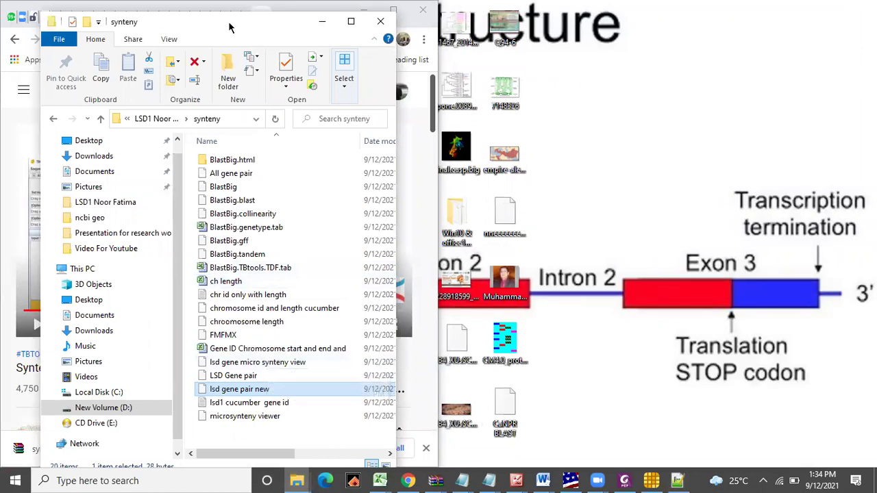
{"action": "left_click", "coordinate": [651, 481]}
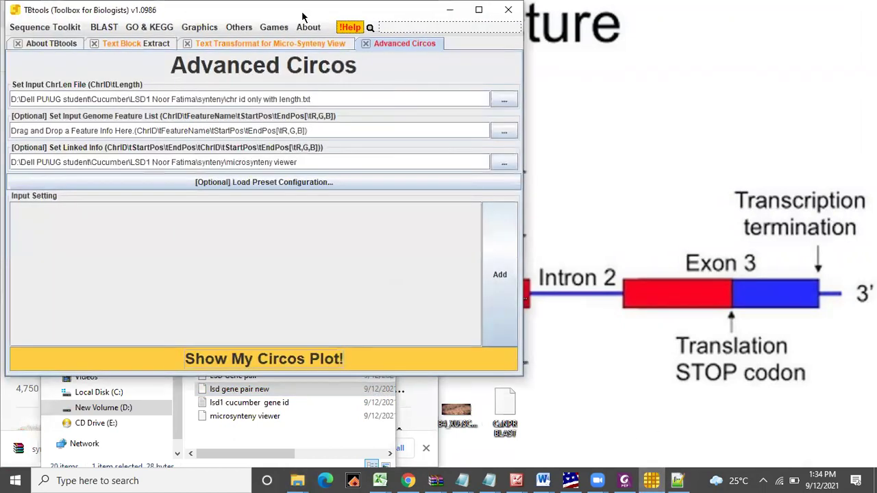
{"action": "left_click_drag", "start_coordinate": [304, 15], "coordinate": [706, 42]}
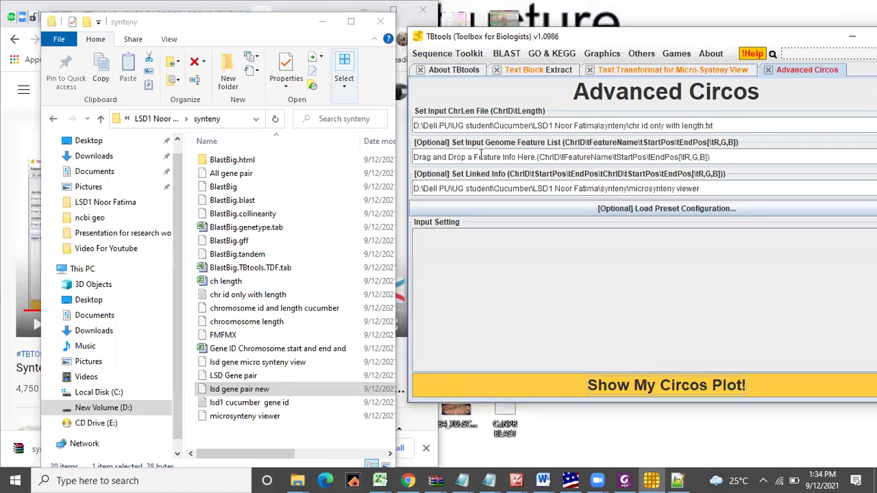
{"action": "left_click", "coordinate": [260, 365]}
{"action": "left_click_drag", "start_coordinate": [260, 367], "coordinate": [486, 152]}
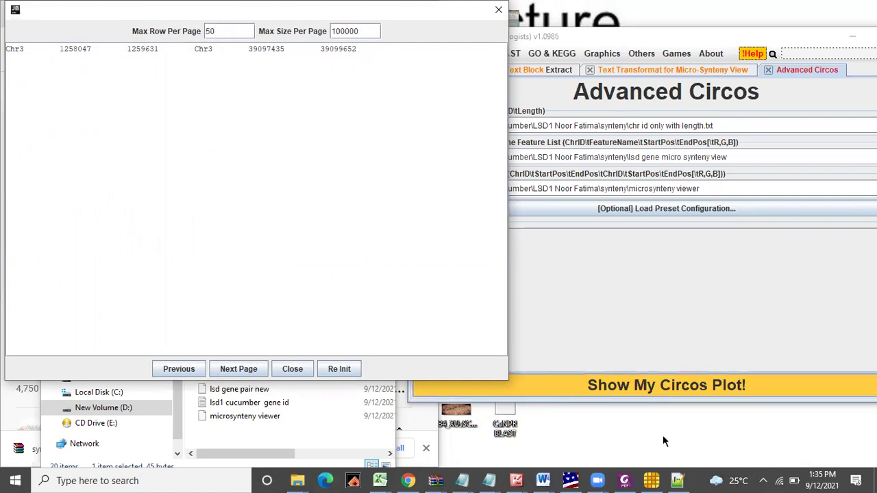
Append a tab and 240,2,127 to the first line of lsd gene micro synteny view, save and close the file, and minimize the editor.
{"action": "left_click", "coordinate": [680, 480]}
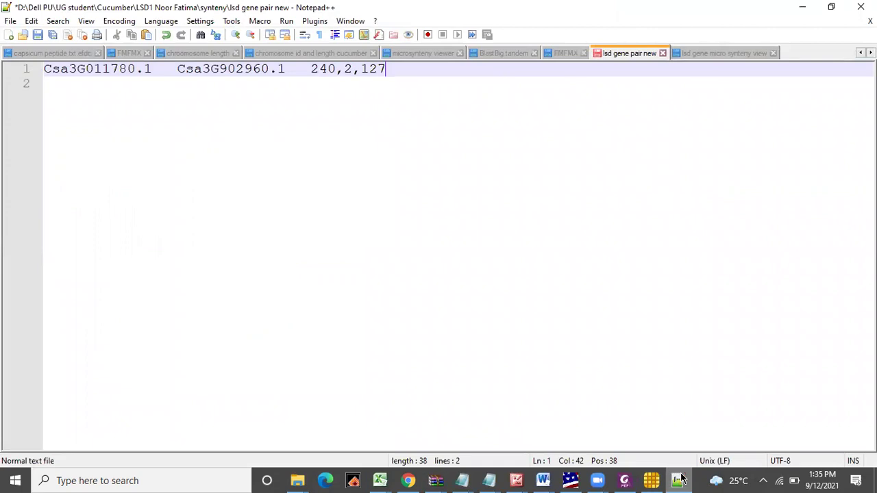
{"action": "left_click", "coordinate": [700, 54]}
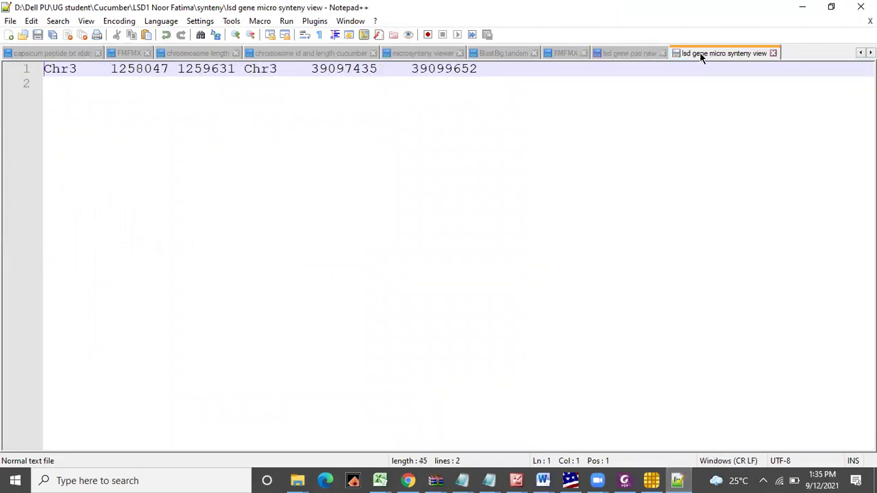
{"action": "left_click", "coordinate": [481, 69]}
{"action": "key", "text": "Tab"}
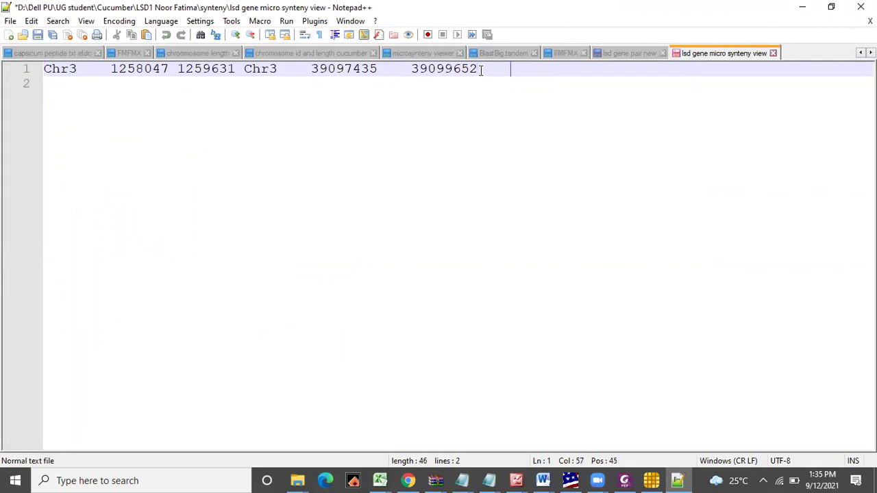
{"action": "type", "text": "240,2,127"}
{"action": "key", "text": "ctrl+s"}
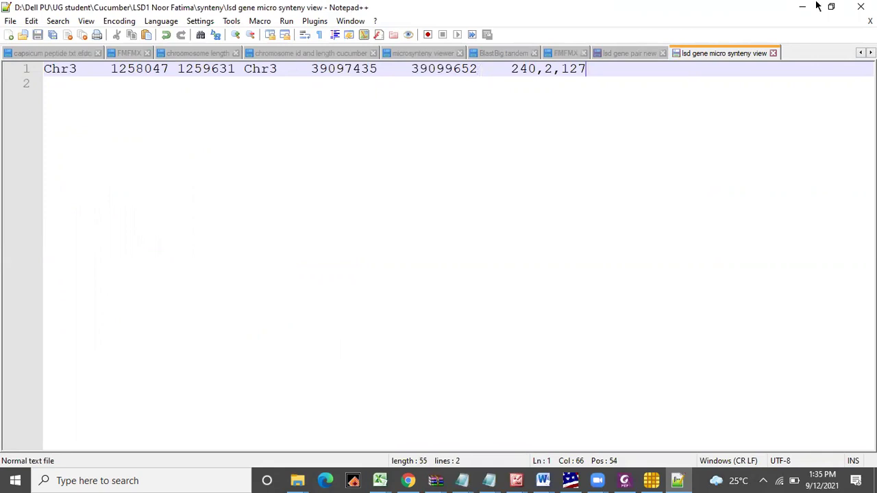
{"action": "left_click", "coordinate": [775, 52]}
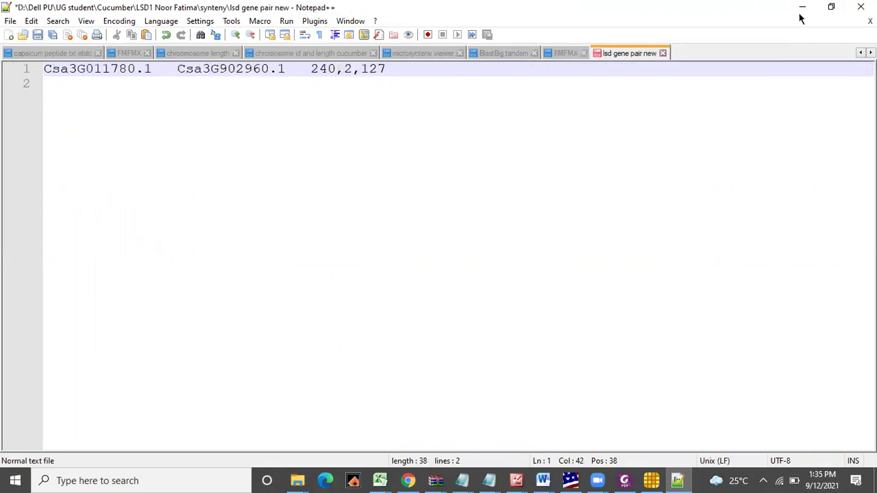
{"action": "left_click", "coordinate": [802, 7]}
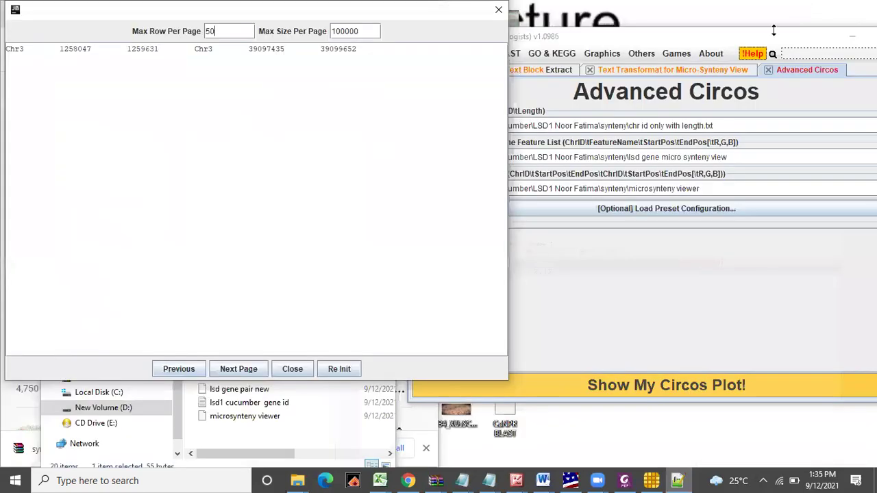
Reload lsd gene micro synteny view as the genome feature list, close its preview and try to draw the Circos plot.
{"action": "left_click", "coordinate": [500, 14]}
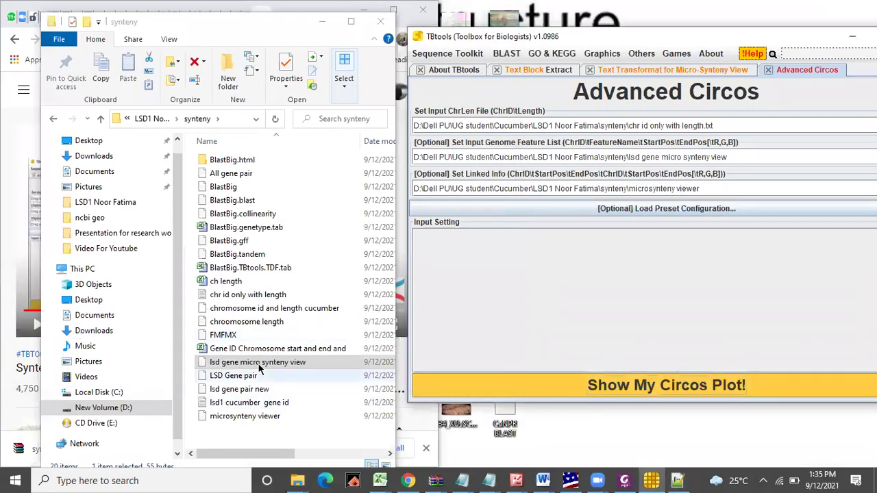
{"action": "left_click_drag", "start_coordinate": [258, 368], "coordinate": [492, 159]}
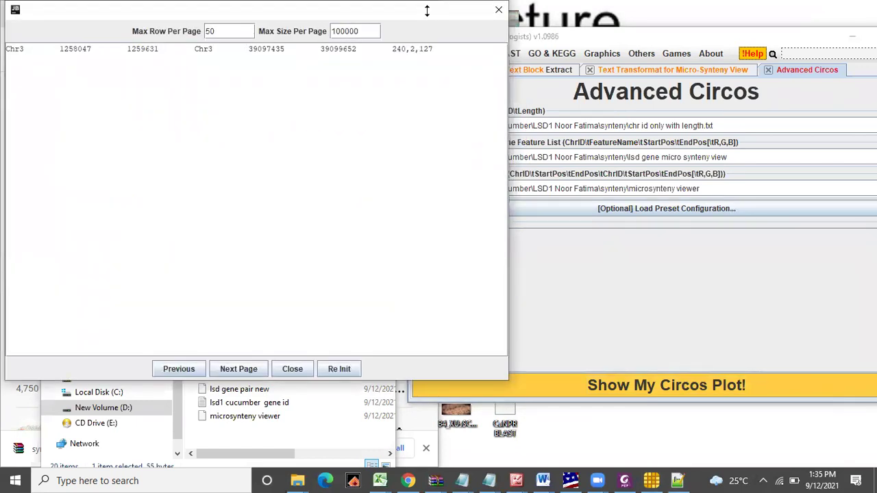
{"action": "left_click", "coordinate": [497, 12]}
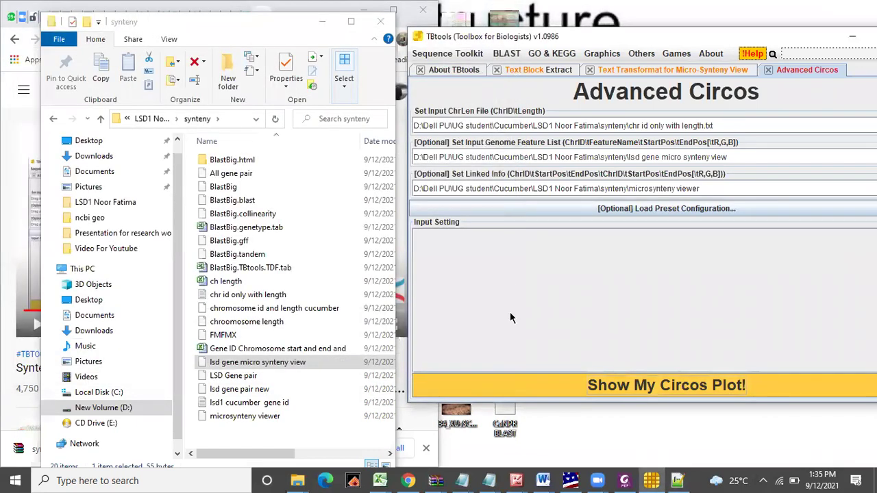
{"action": "left_click", "coordinate": [530, 389]}
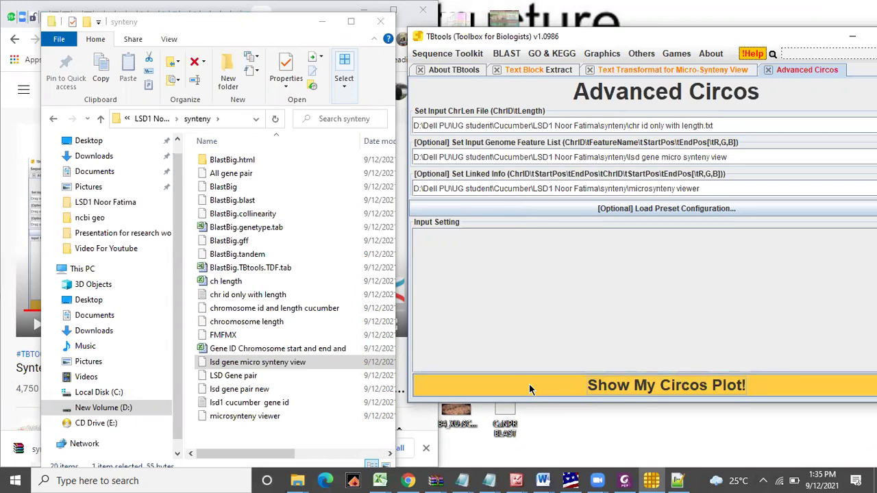
Reopen lsd gene micro synteny view in Notepad++, remove the color value from its first line, save it and minimize the editor.
{"action": "right_click", "coordinate": [294, 363]}
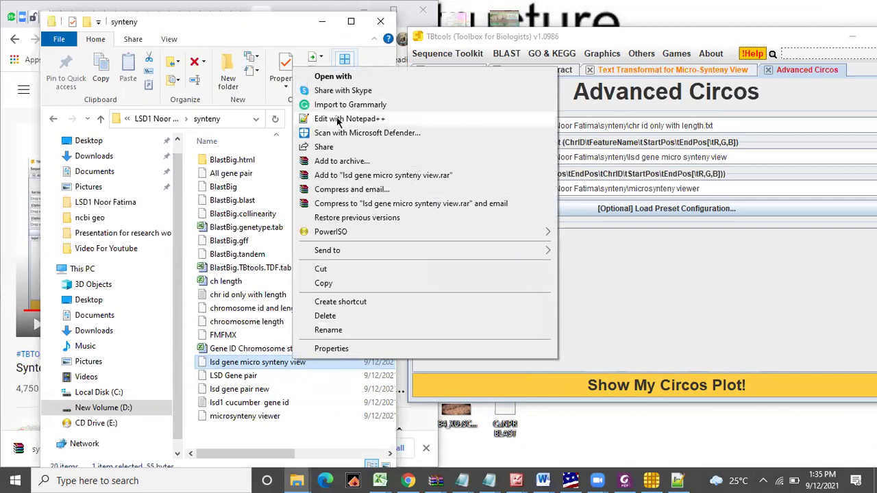
{"action": "left_click", "coordinate": [338, 119]}
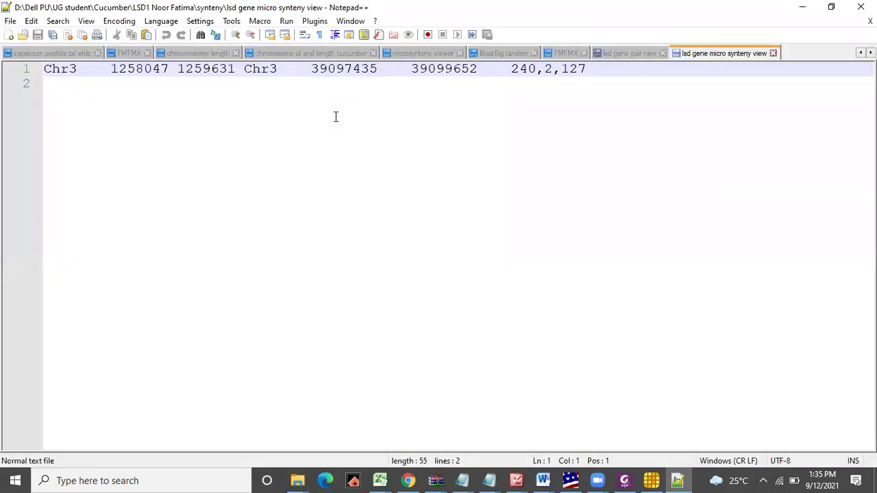
{"action": "left_click", "coordinate": [511, 68]}
{"action": "key", "text": "Delete"}
{"action": "key", "text": "Delete"}
{"action": "key", "text": "Delete"}
{"action": "key", "text": "Delete"}
{"action": "key", "text": "Delete"}
{"action": "key", "text": "Delete"}
{"action": "key", "text": "Delete"}
{"action": "key", "text": "Delete"}
{"action": "key", "text": "Delete"}
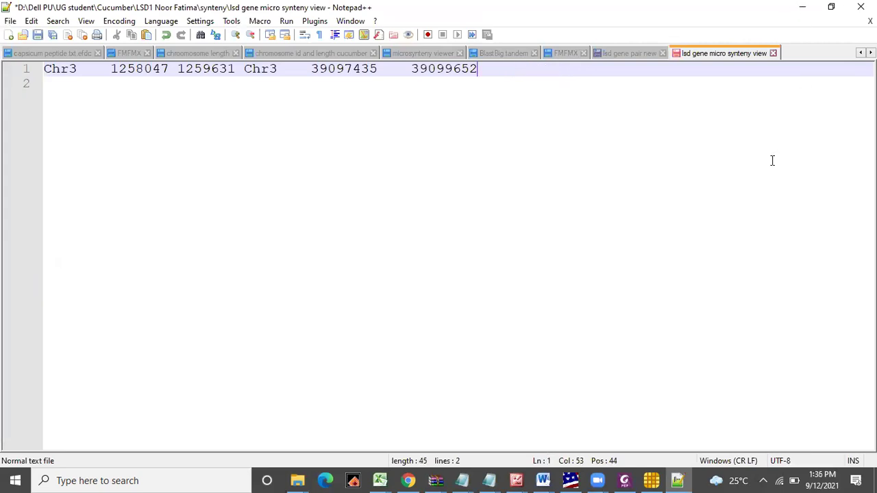
{"action": "key", "text": "ctrl+s"}
{"action": "left_click", "coordinate": [802, 7]}
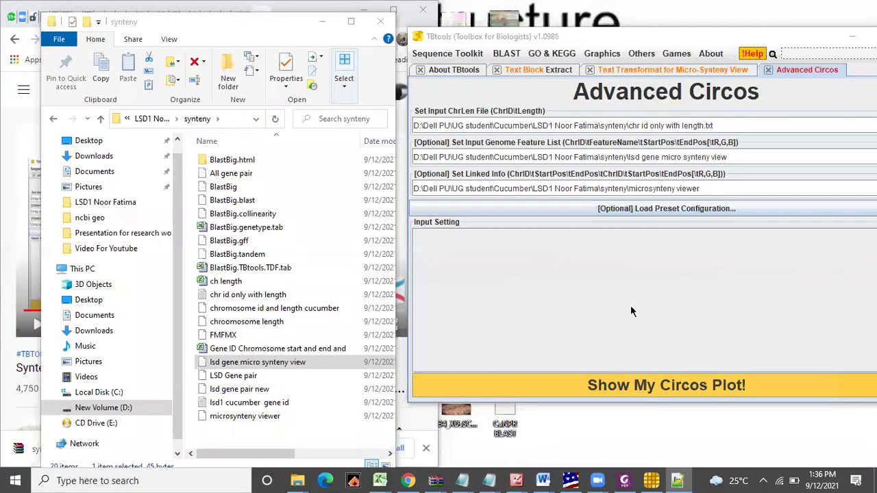
Try to draw the Circos plot again, then load microsynteny viewer as the genome feature list and close its preview.
{"action": "left_click", "coordinate": [595, 387]}
{"action": "left_click", "coordinate": [594, 387]}
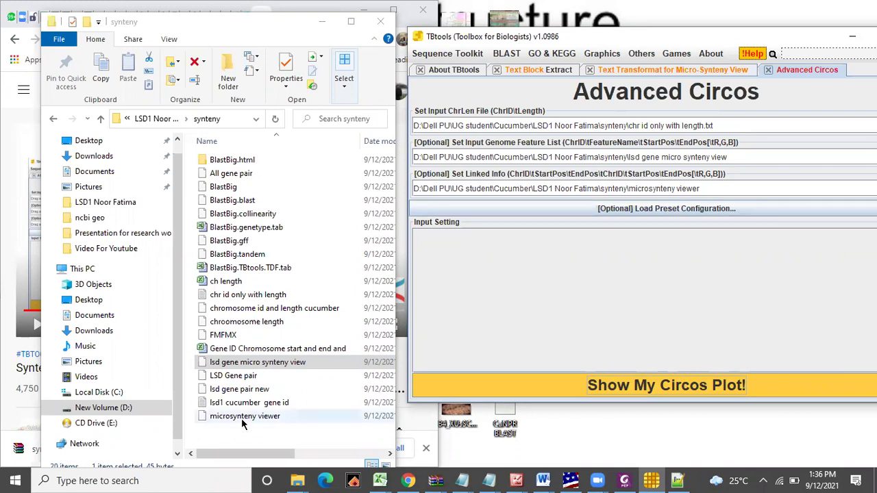
{"action": "left_click_drag", "start_coordinate": [244, 418], "coordinate": [510, 156]}
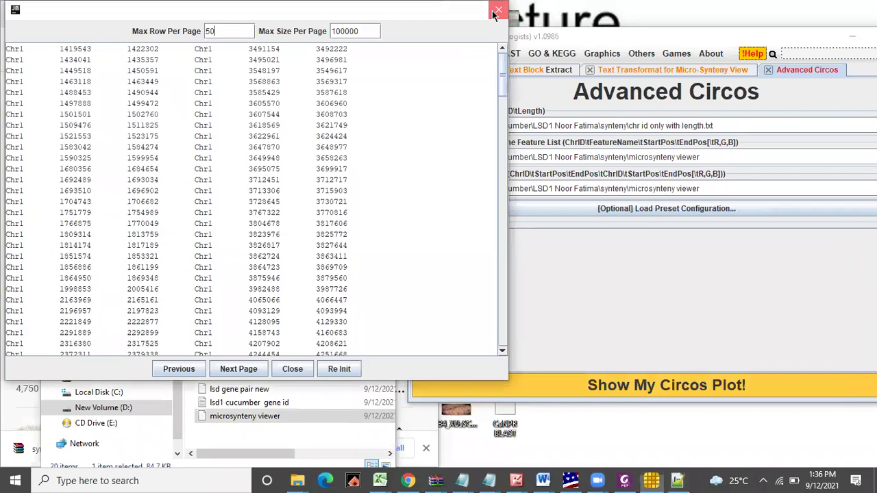
{"action": "left_click", "coordinate": [495, 13]}
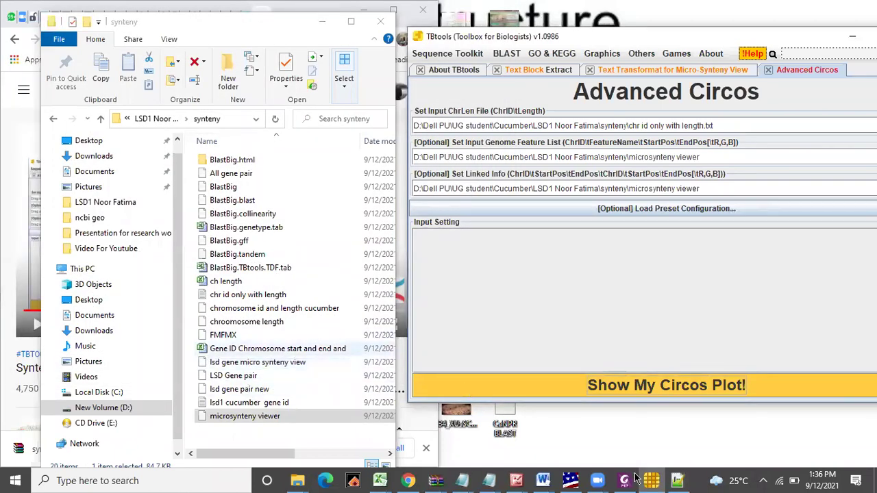
Return to lsd gene micro synteny view in Notepad++, add a tab and 240,2,127 to the end of its first line and save.
{"action": "left_click", "coordinate": [677, 480]}
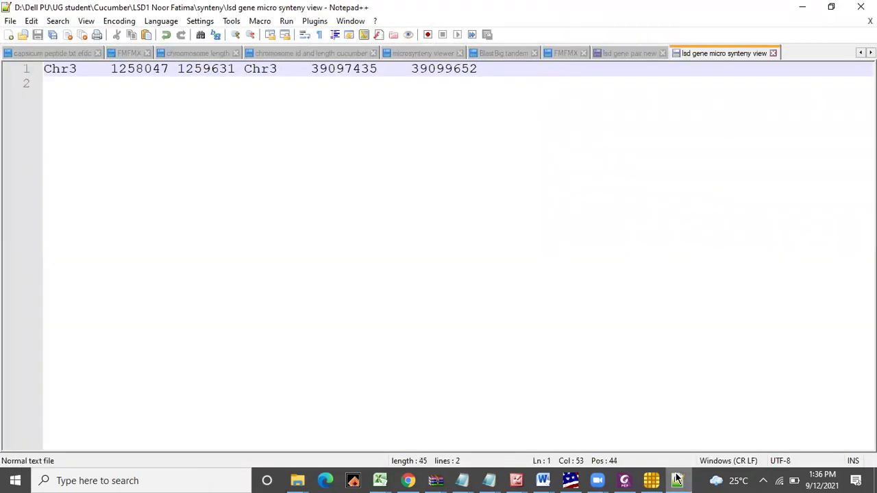
{"action": "key", "text": "Tab"}
{"action": "type", "text": "240,2,127"}
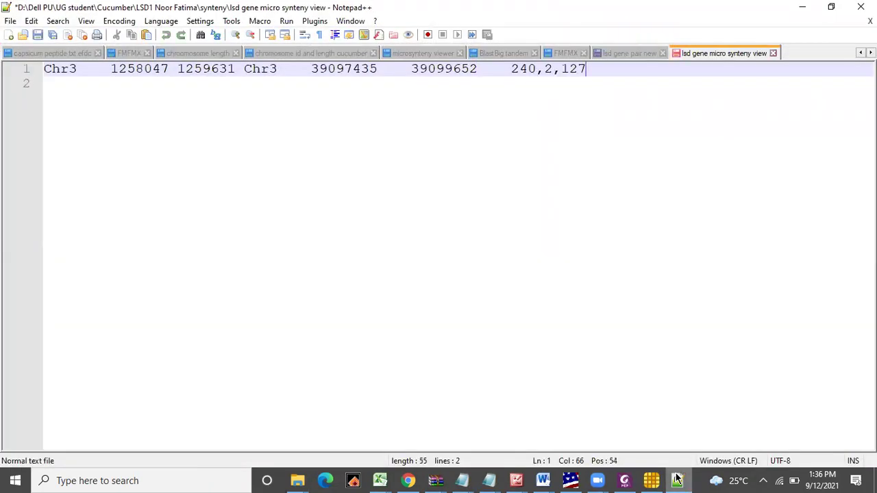
{"action": "key", "text": "ctrl+s"}
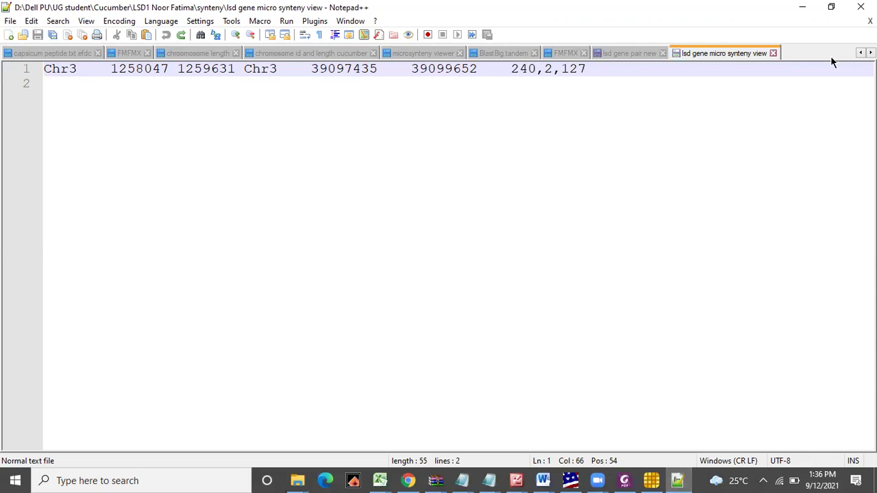
Load lsd gene micro synteny view as the linked info in TBtools, close its preview and try to draw the Circos plot.
{"action": "left_click", "coordinate": [802, 6]}
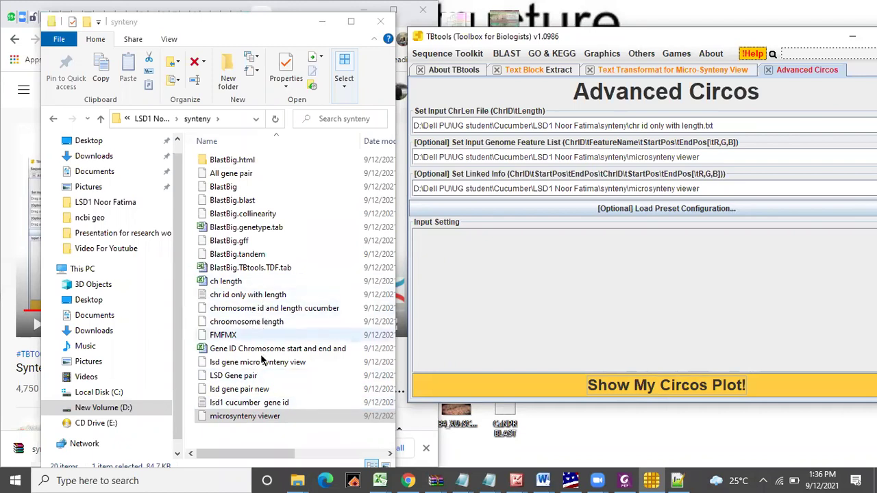
{"action": "left_click_drag", "start_coordinate": [261, 368], "coordinate": [555, 190]}
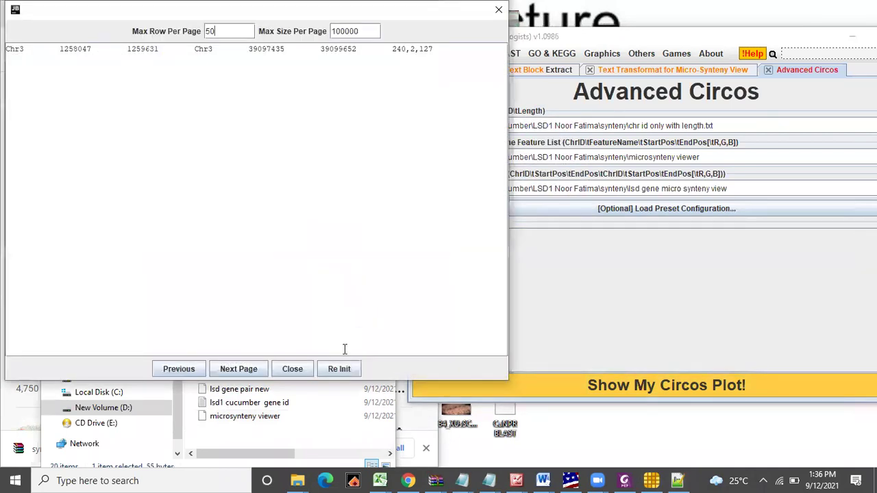
{"action": "left_click", "coordinate": [293, 370]}
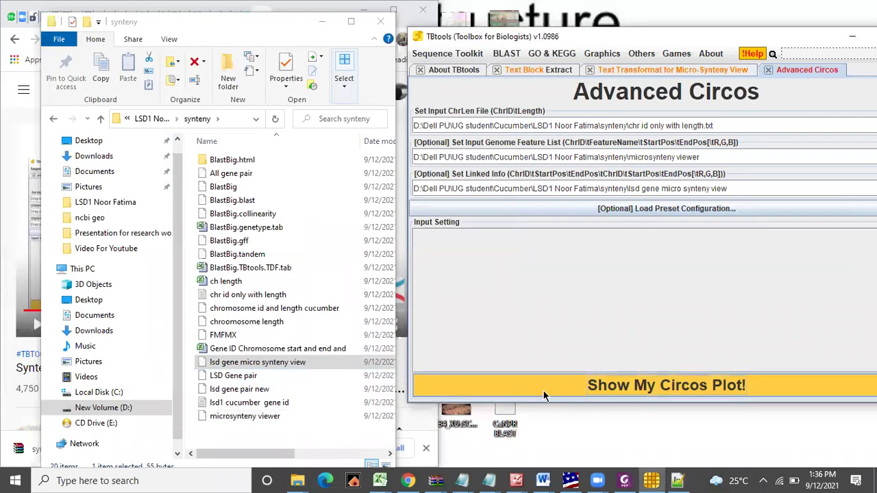
{"action": "left_click", "coordinate": [543, 396]}
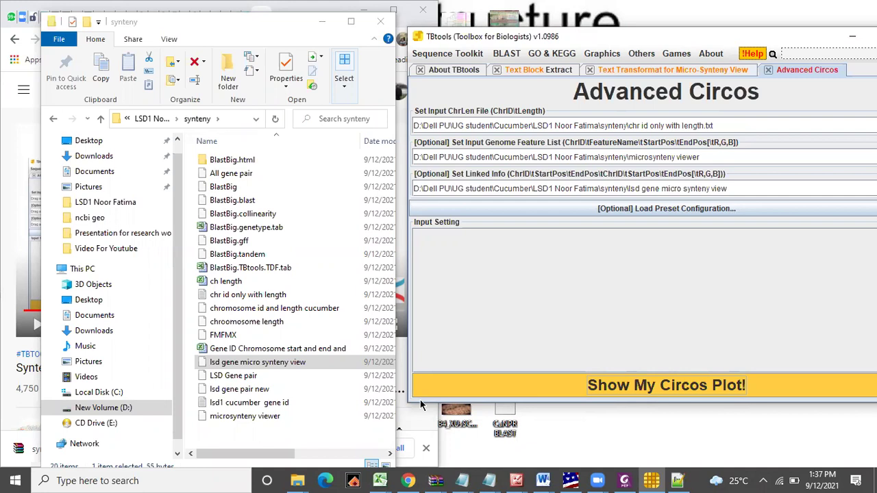
Show lsd gene micro synteny view and the Gene ID Chromosome start and end and workbook in smaller windows to compare their gene data.
{"action": "left_click", "coordinate": [678, 479]}
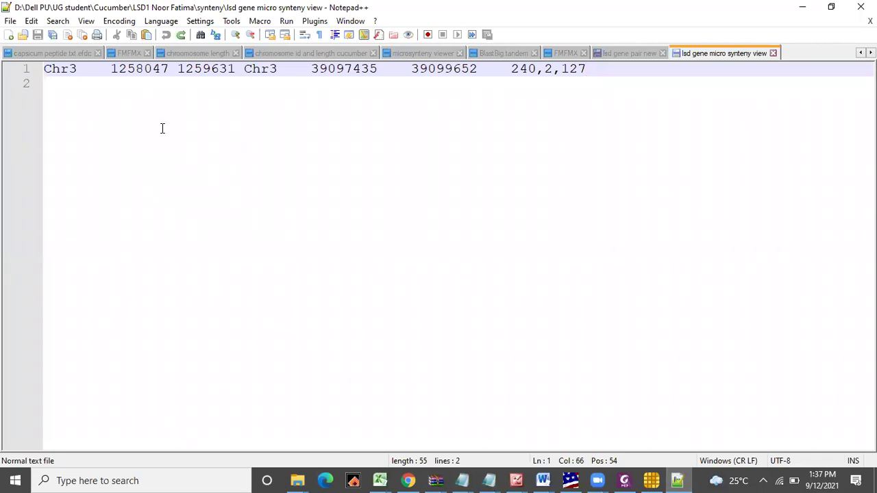
{"action": "double_click", "coordinate": [713, 10]}
{"action": "left_click_drag", "start_coordinate": [566, 133], "coordinate": [730, 235]}
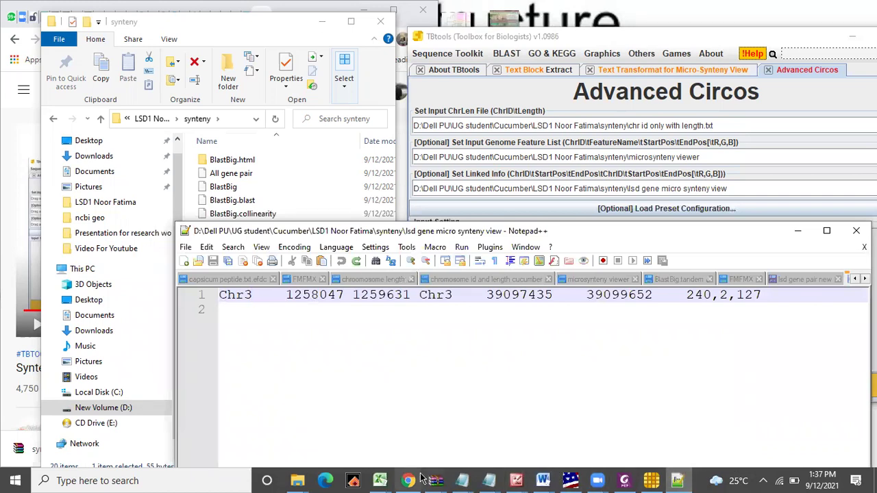
{"action": "left_click", "coordinate": [381, 480]}
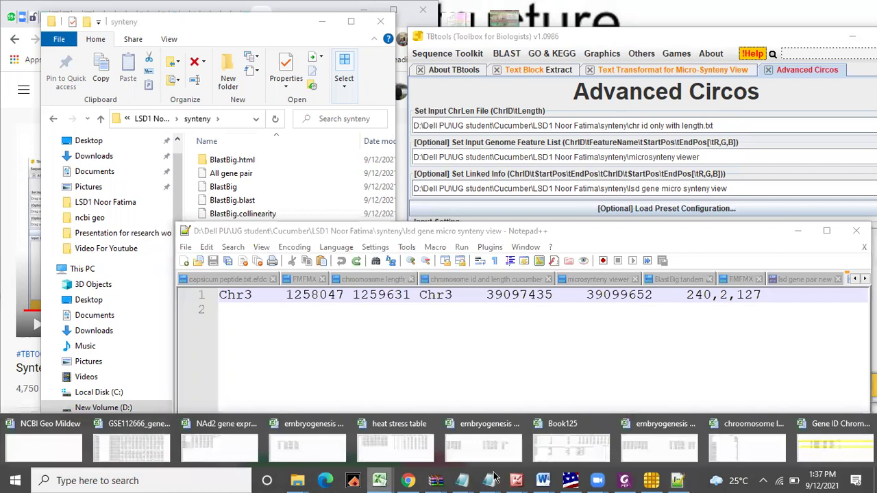
{"action": "left_click", "coordinate": [824, 449]}
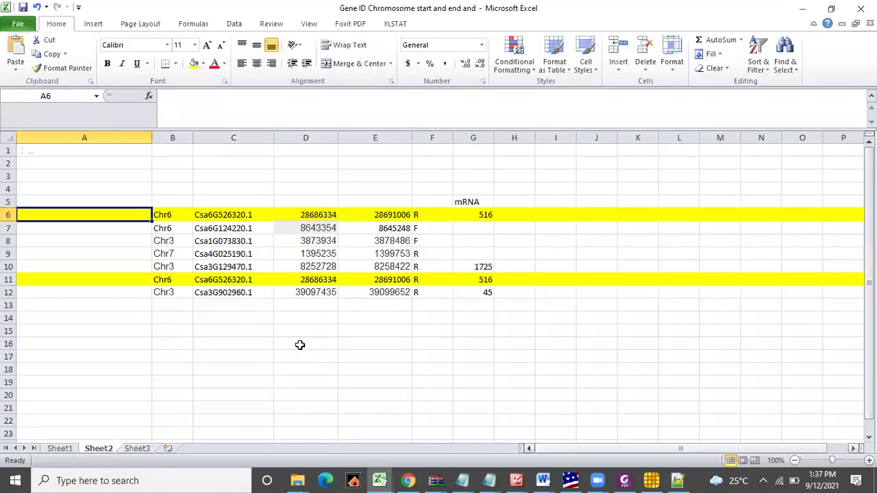
{"action": "double_click", "coordinate": [728, 10]}
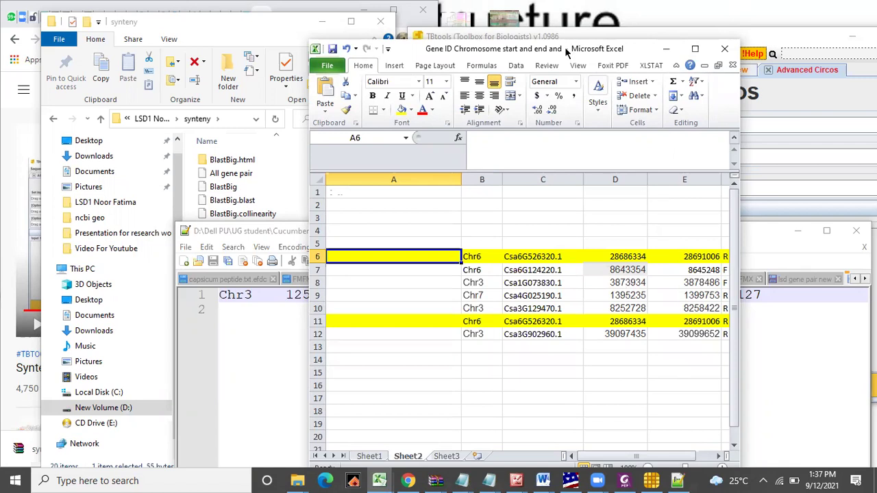
{"action": "left_click_drag", "start_coordinate": [566, 51], "coordinate": [826, 28]}
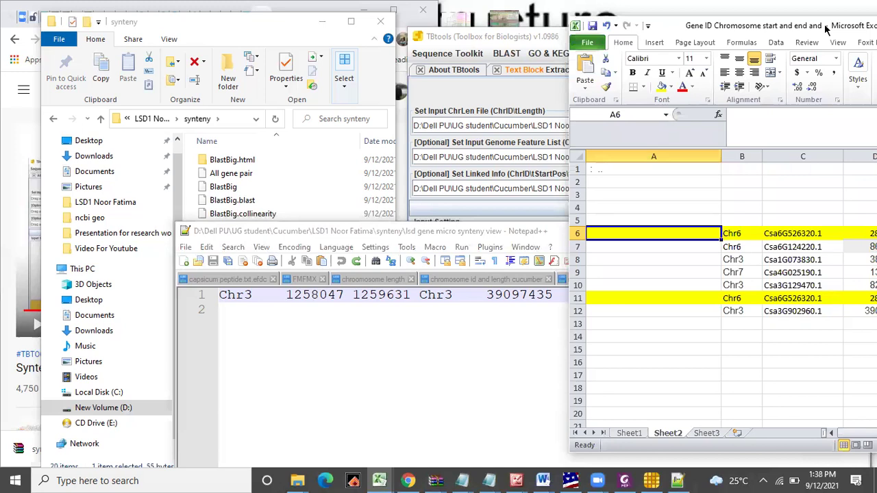
{"action": "left_click_drag", "start_coordinate": [734, 37], "coordinate": [730, 38]}
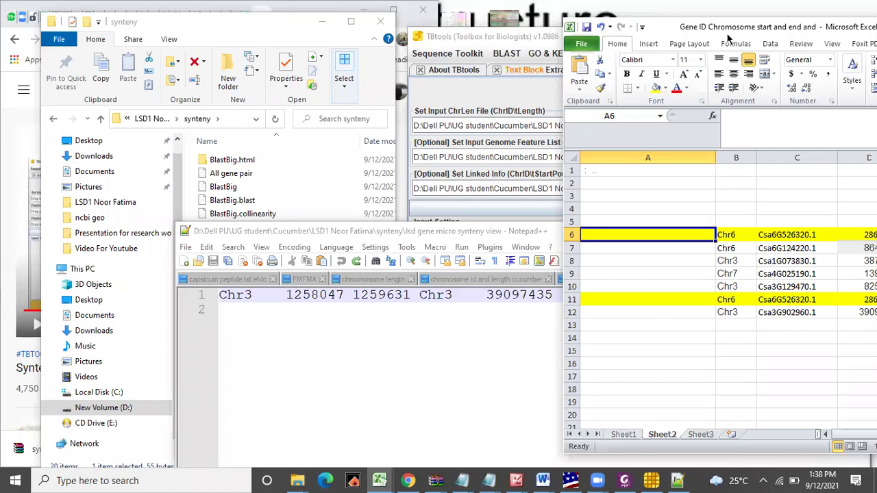
{"action": "double_click", "coordinate": [603, 34]}
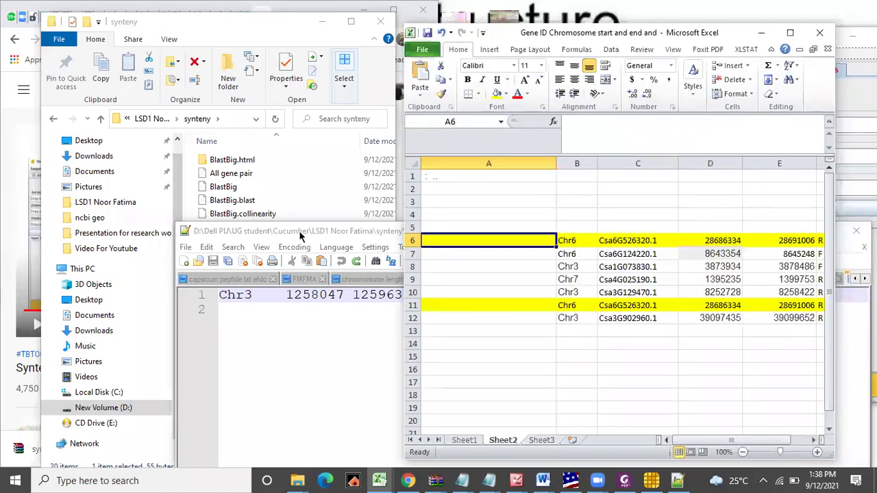
Open lsd gene pair new in Notepad++ from the synteny folder and copy the gene ID Csa3G011780.1.
{"action": "left_click", "coordinate": [278, 27]}
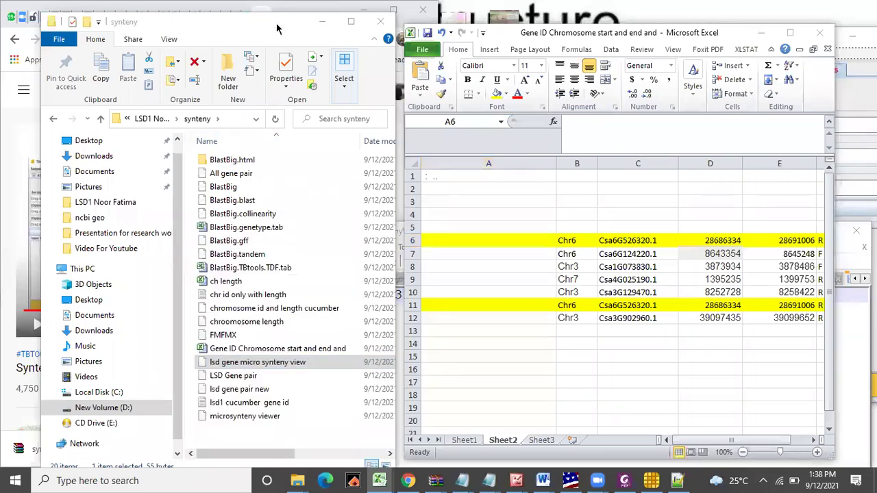
{"action": "left_click", "coordinate": [243, 391]}
{"action": "right_click", "coordinate": [243, 392]}
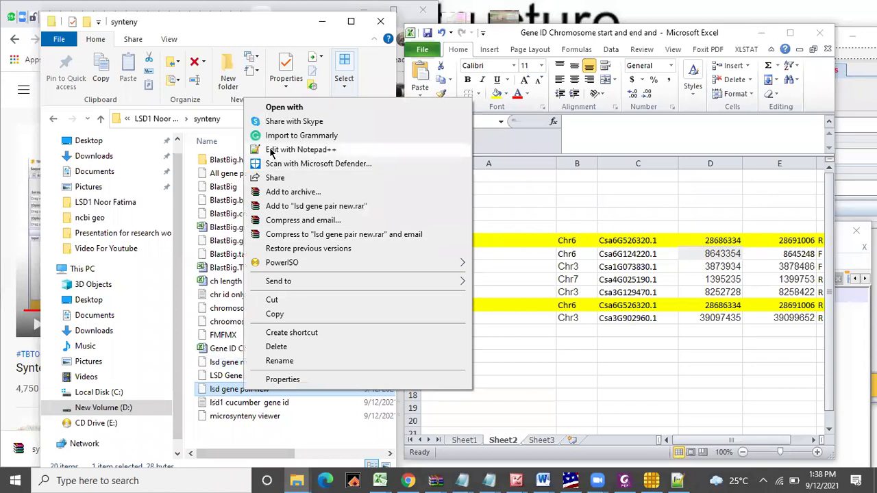
{"action": "left_click", "coordinate": [273, 150]}
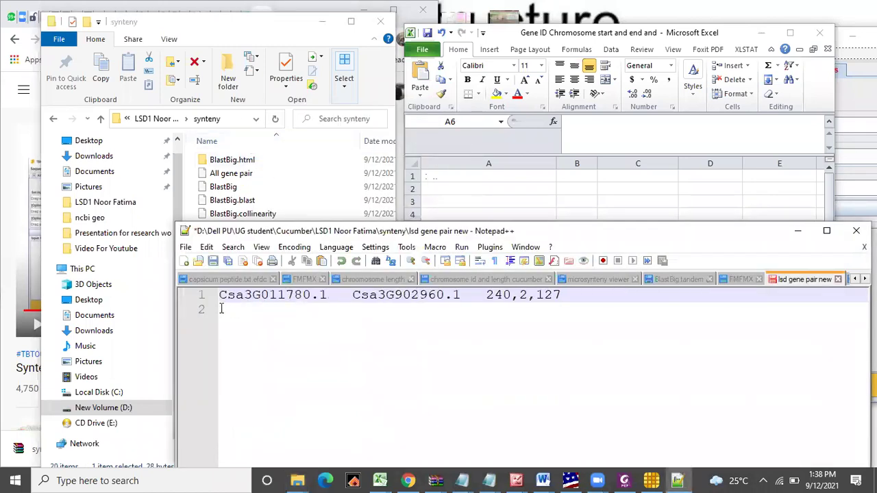
{"action": "left_click_drag", "start_coordinate": [218, 295], "coordinate": [329, 295]}
{"action": "right_click", "coordinate": [292, 296]}
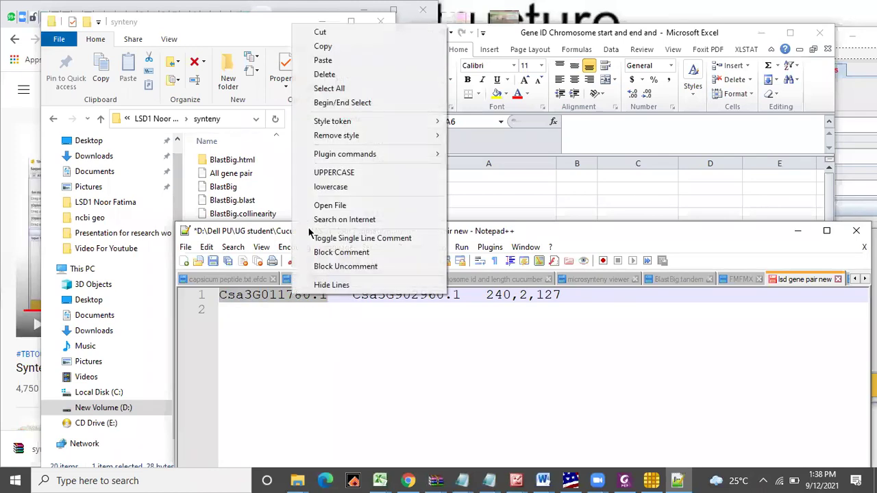
{"action": "left_click", "coordinate": [325, 46]}
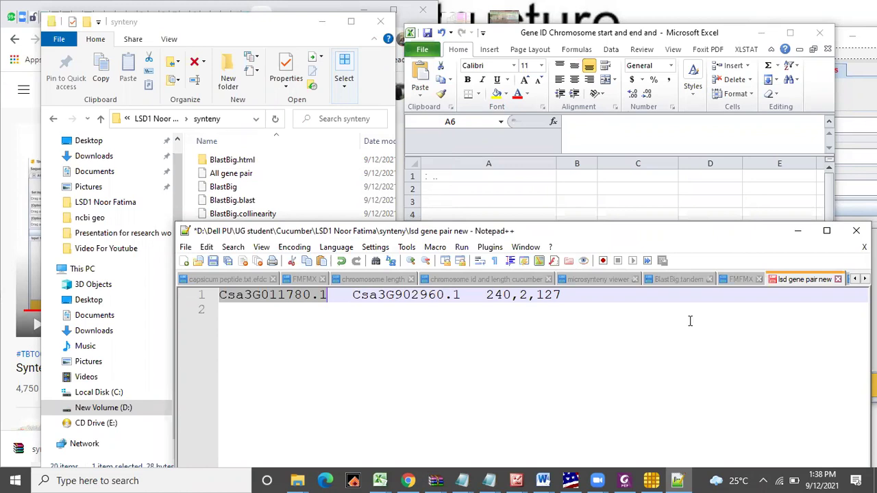
Add a tab after the first Chr3 in lsd gene micro synteny view and paste Csa3G011780.1 there.
{"action": "left_click", "coordinate": [798, 232]}
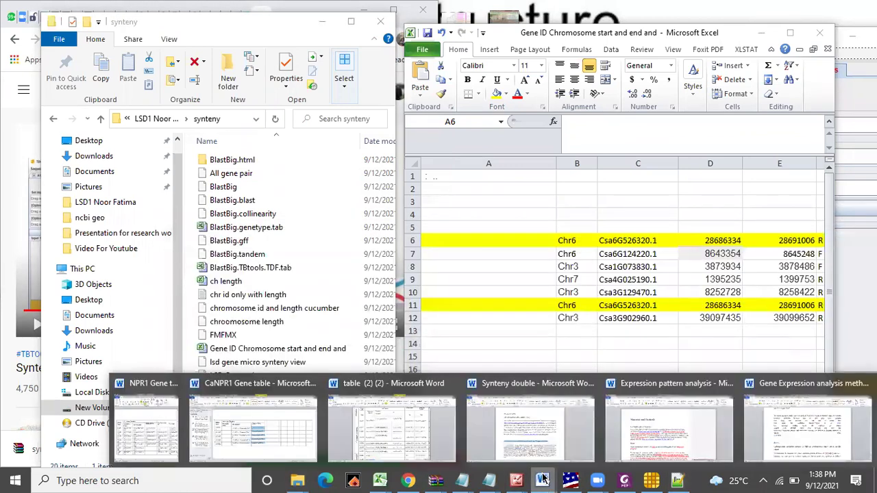
{"action": "left_click", "coordinate": [677, 480]}
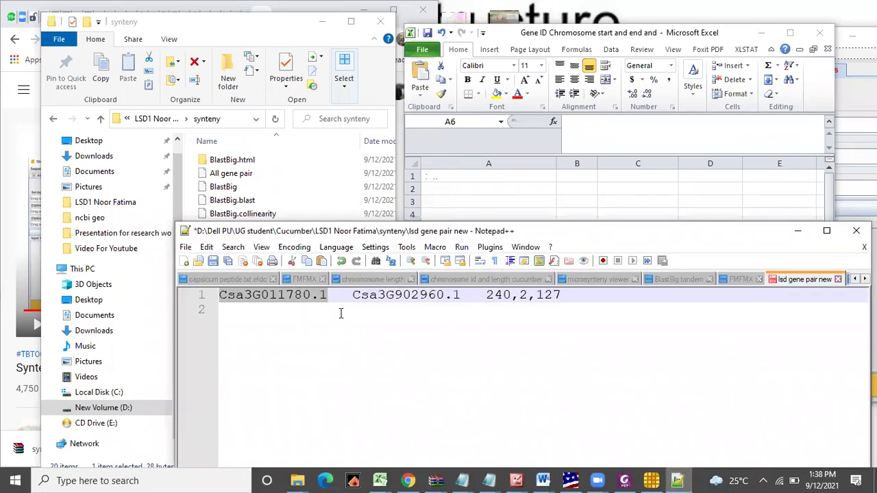
{"action": "double_click", "coordinate": [717, 233]}
{"action": "left_click", "coordinate": [707, 53]}
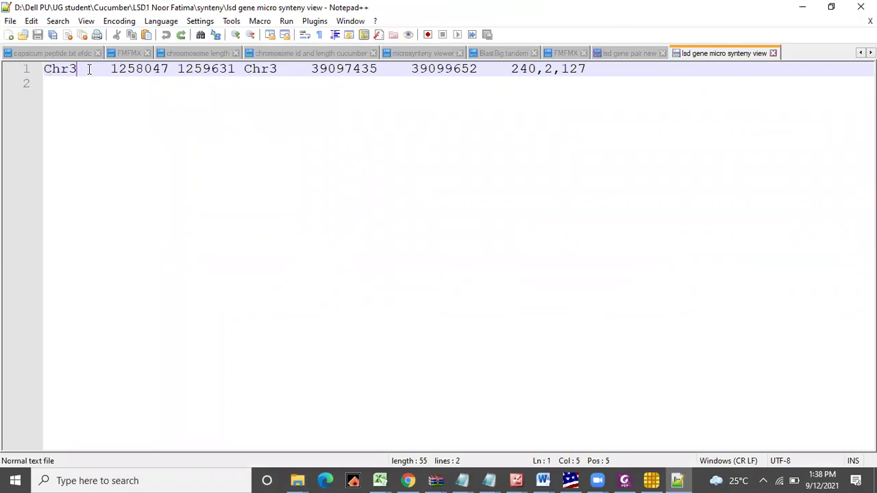
{"action": "key", "text": "Tab"}
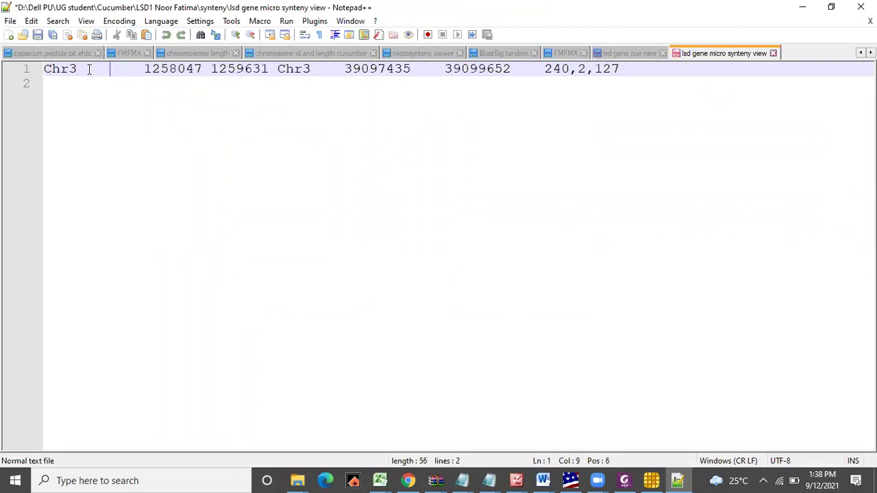
{"action": "key", "text": "ctrl+v"}
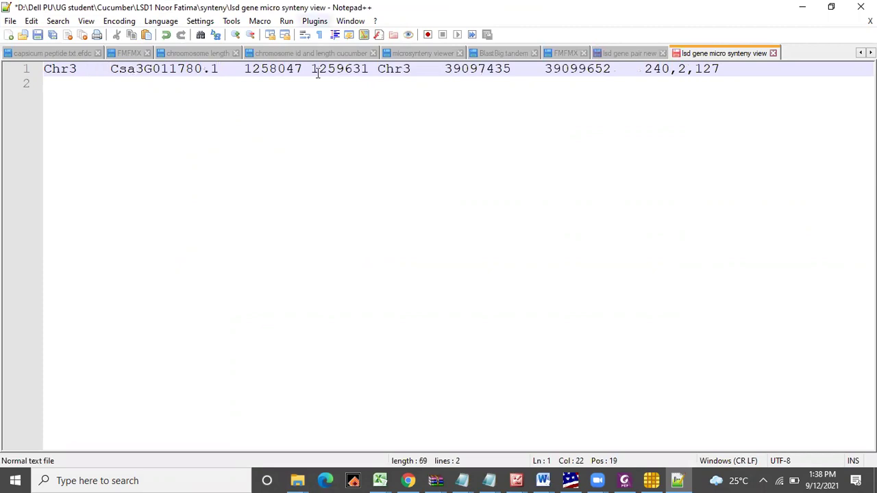
Add a tab after the second Chr3, paste Csa3G902960.1 copied from lsd gene pair new there, and save lsd gene micro synteny view.
{"action": "left_click", "coordinate": [442, 69]}
{"action": "left_click", "coordinate": [411, 69]}
{"action": "key", "text": "Tab"}
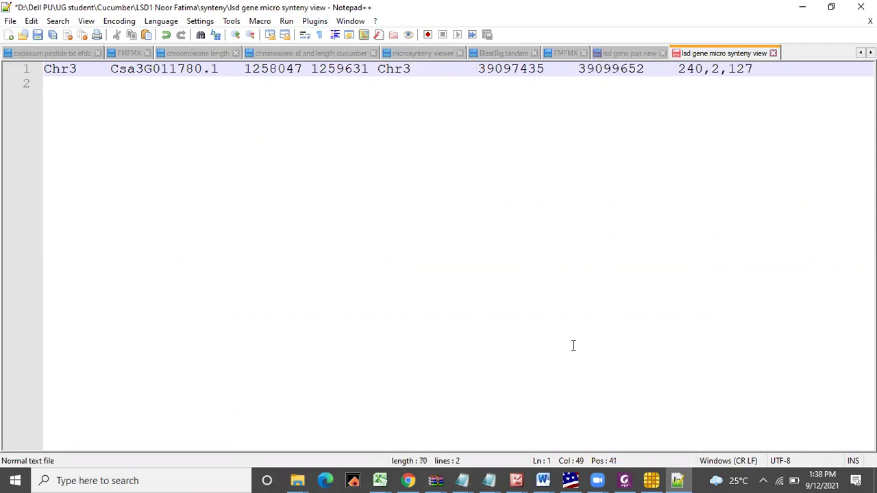
{"action": "mouse_move", "coordinate": [677, 480]}
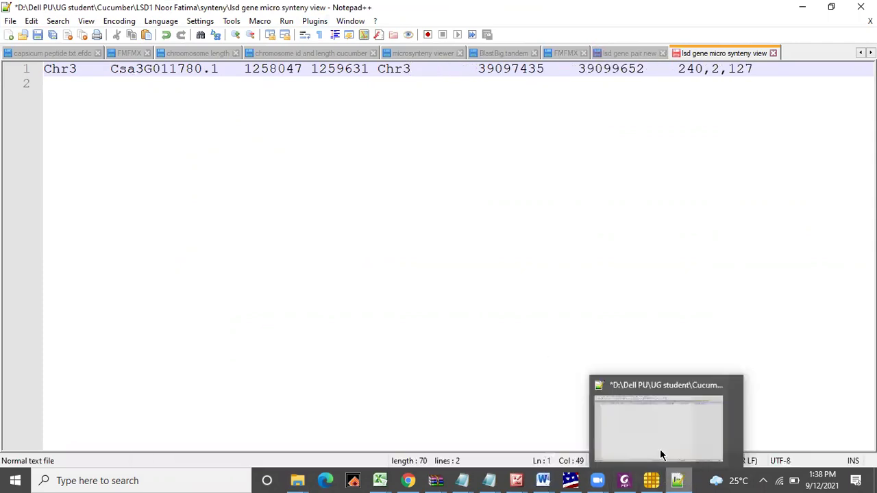
{"action": "left_click", "coordinate": [653, 428]}
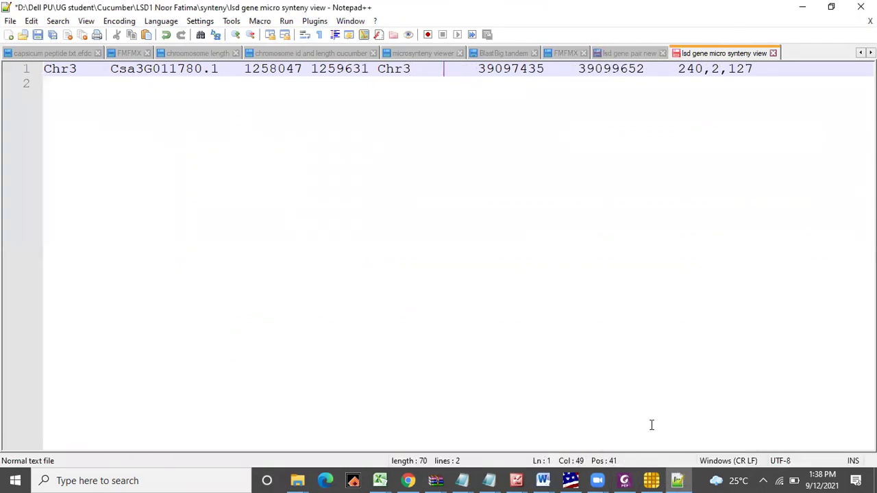
{"action": "left_click", "coordinate": [620, 54]}
{"action": "left_click_drag", "start_coordinate": [177, 69], "coordinate": [286, 73]}
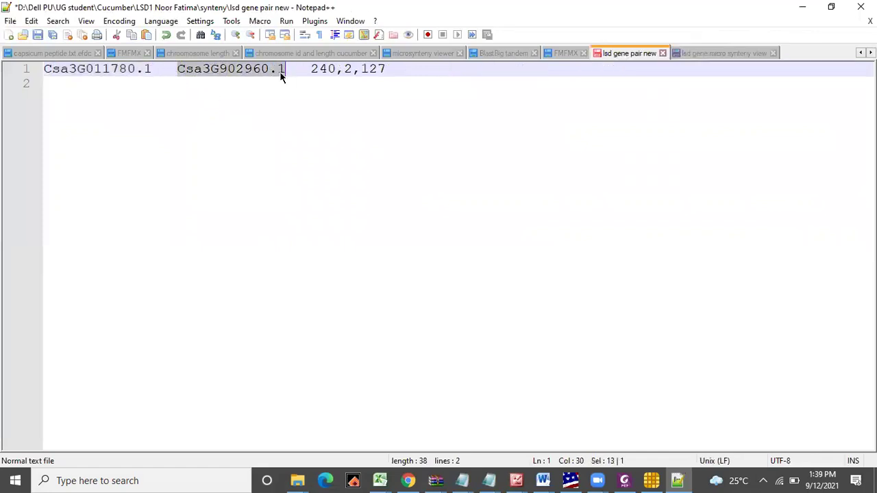
{"action": "right_click", "coordinate": [272, 73]}
{"action": "left_click", "coordinate": [297, 94]}
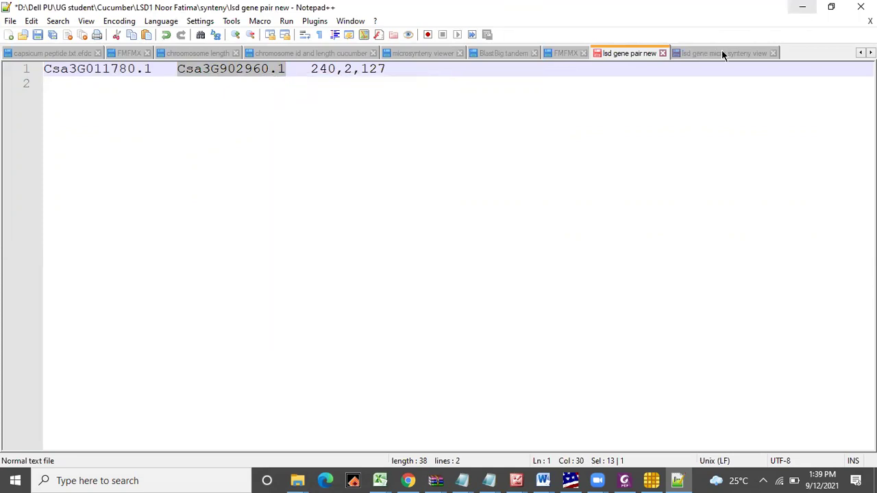
{"action": "left_click", "coordinate": [688, 55]}
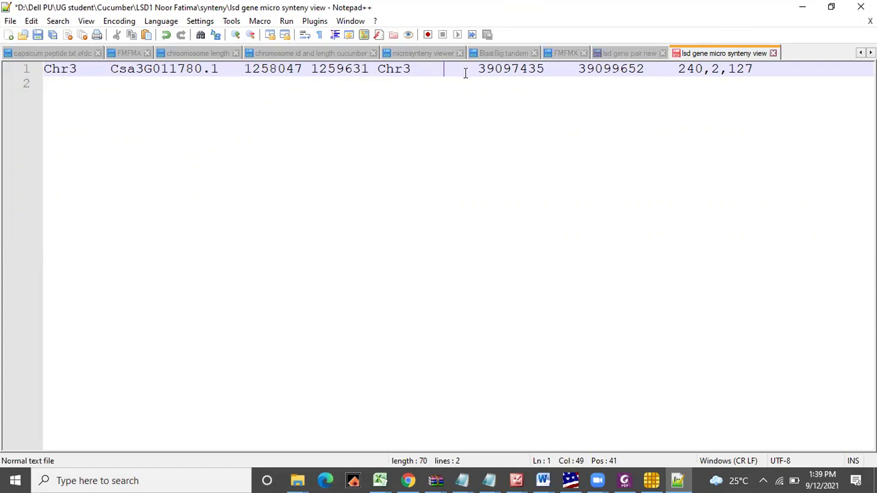
{"action": "key", "text": "ctrl+v"}
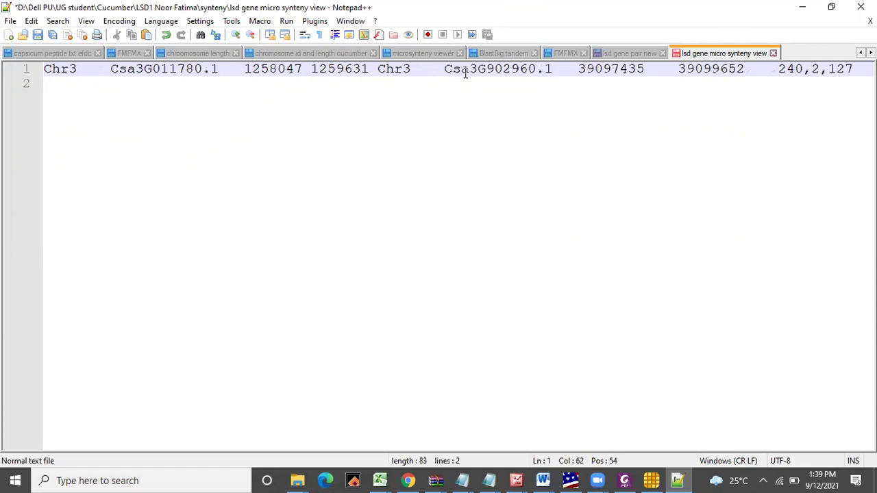
{"action": "key", "text": "ctrl+s"}
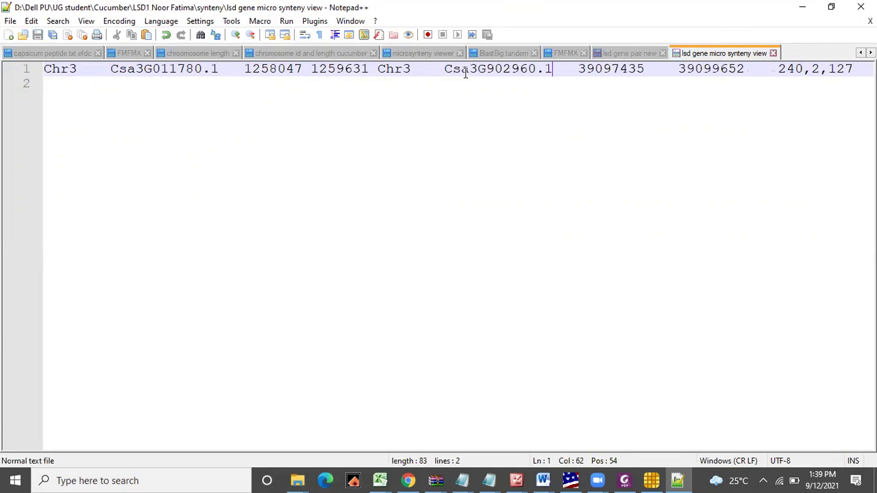
Close the edited file, minimize Notepad++ and Excel, load lsd gene micro synteny view as TBtools' genome feature list and close its preview.
{"action": "left_click", "coordinate": [774, 54]}
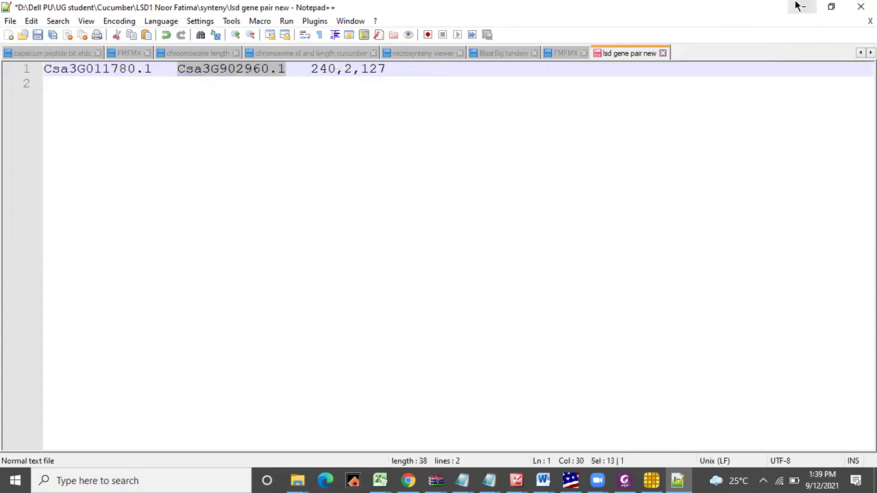
{"action": "left_click", "coordinate": [795, 6]}
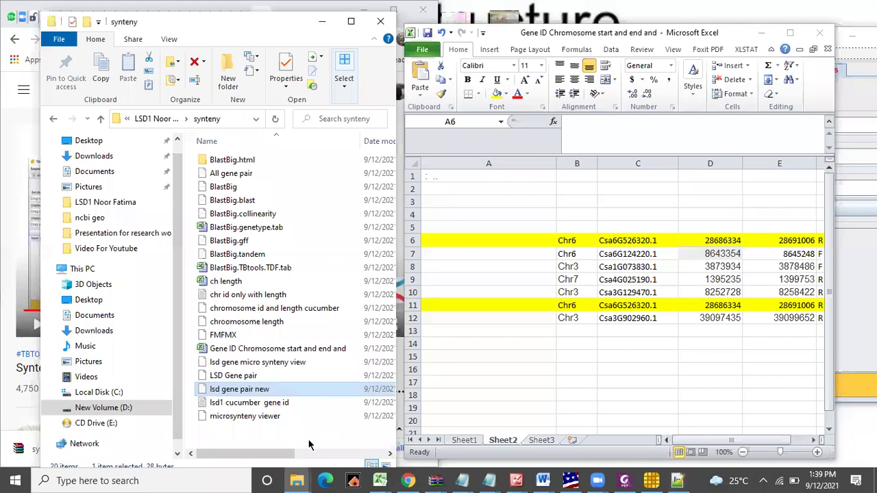
{"action": "left_click", "coordinate": [761, 32]}
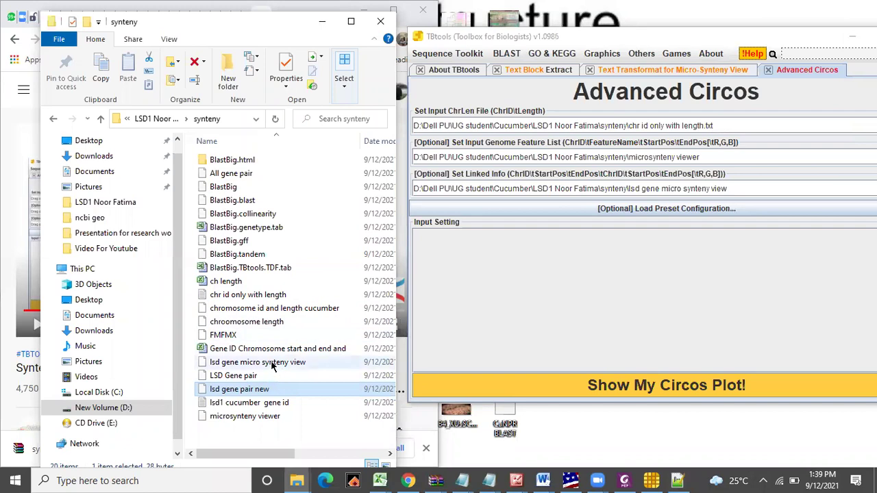
{"action": "left_click_drag", "start_coordinate": [273, 366], "coordinate": [547, 149]}
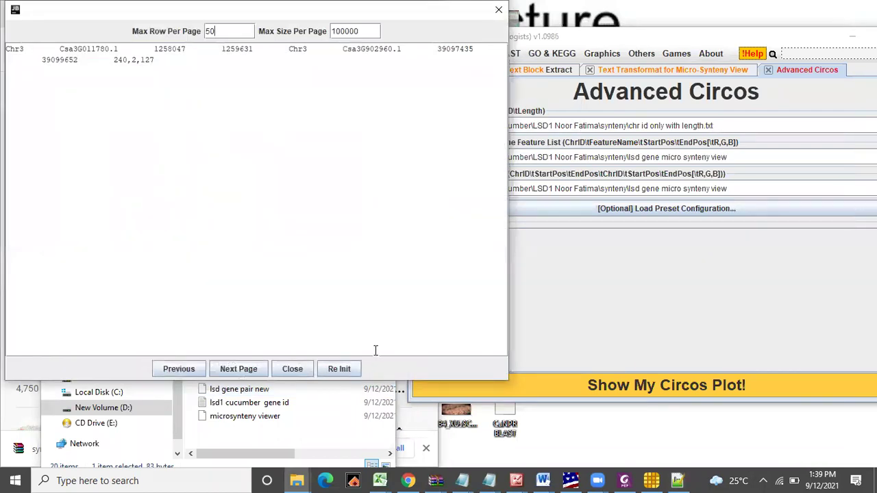
{"action": "left_click", "coordinate": [292, 369]}
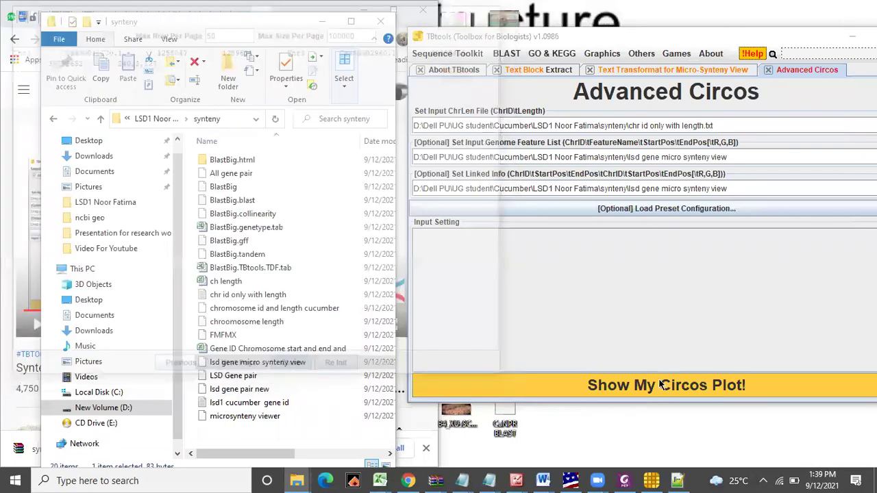
Try to generate the Advanced Circos plot from the loaded chromosome length, genome feature and linked info files.
{"action": "left_click", "coordinate": [637, 387]}
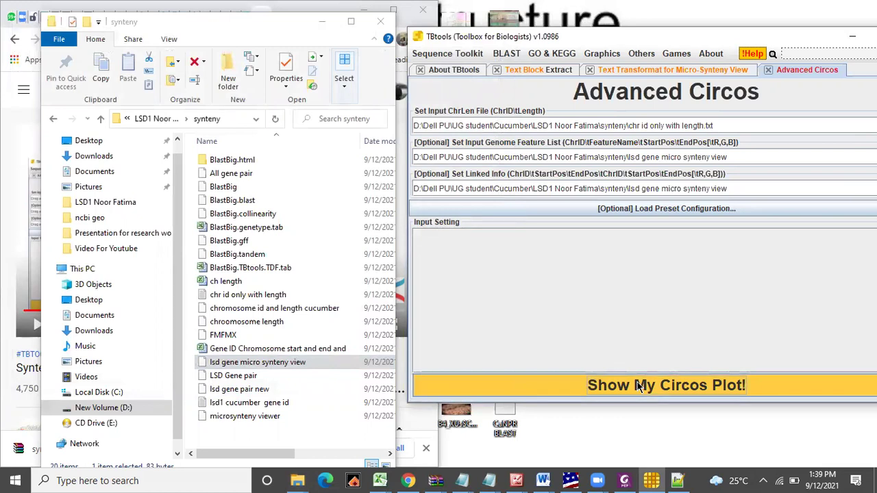
{"action": "left_click", "coordinate": [638, 387]}
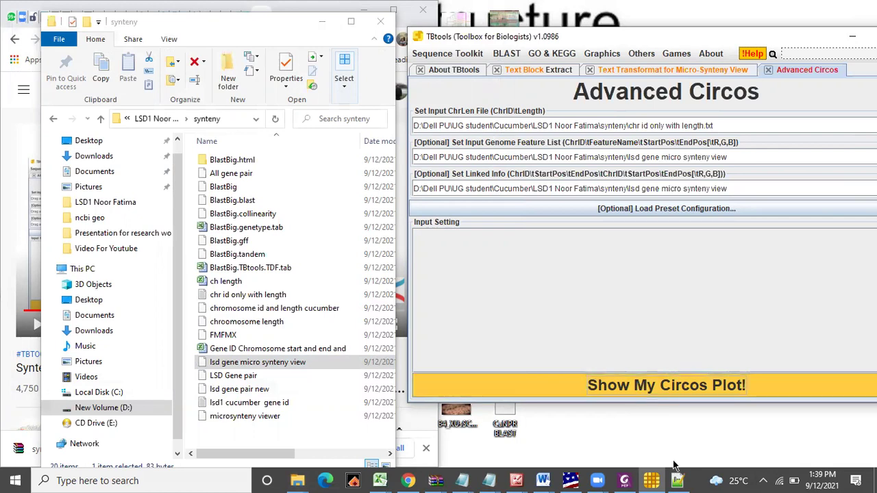
Switch to the Synteny Analysis in TBTOOLS video in Chrome and review full screen which input files Advanced Circos needs.
{"action": "left_click", "coordinate": [407, 481]}
{"action": "left_click", "coordinate": [391, 326]}
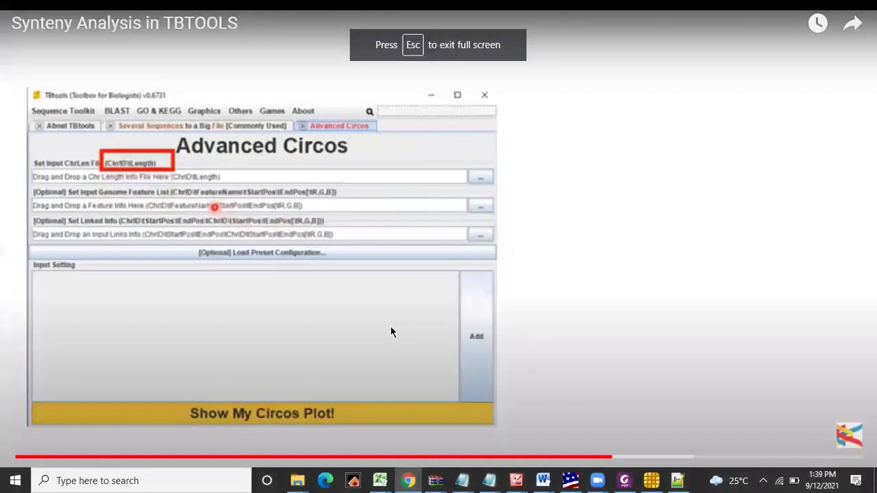
{"action": "left_click", "coordinate": [390, 331]}
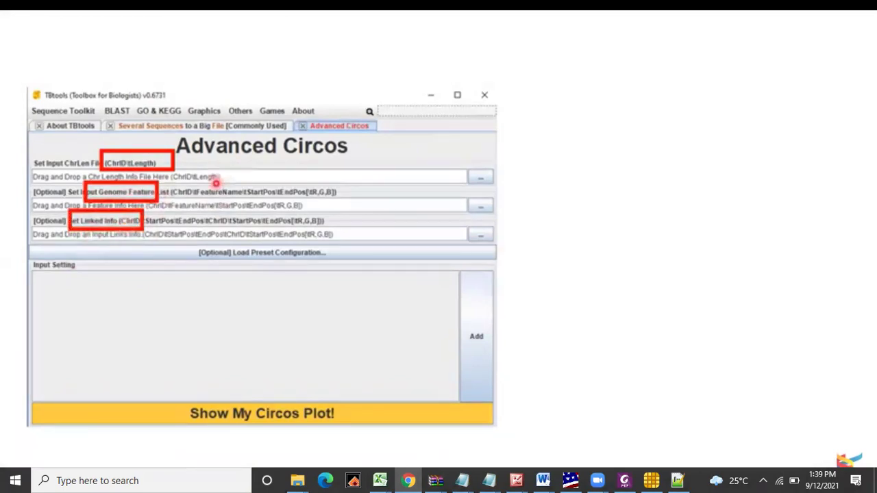
{"action": "mouse_move", "coordinate": [327, 39]}
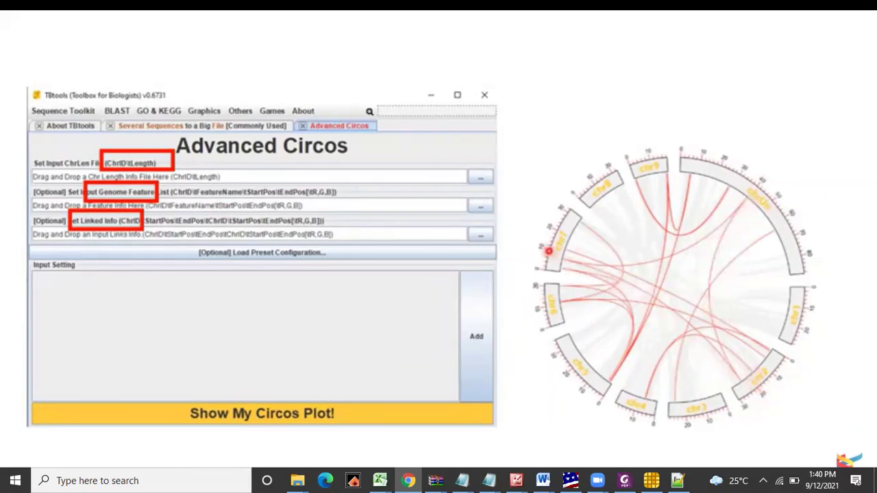
{"action": "key", "text": "Right"}
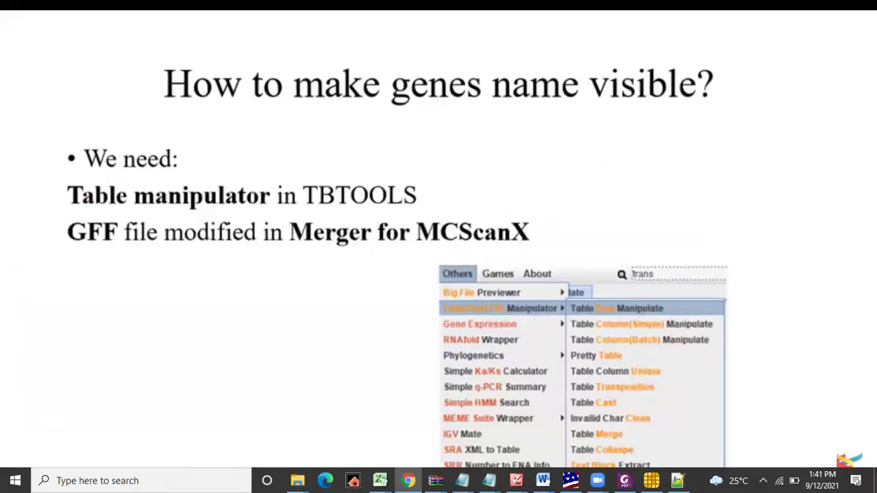
Review the video's section on making gene names visible by extracting GFF rows with Table Row Extract or Filter.
{"action": "left_click", "coordinate": [58, 463]}
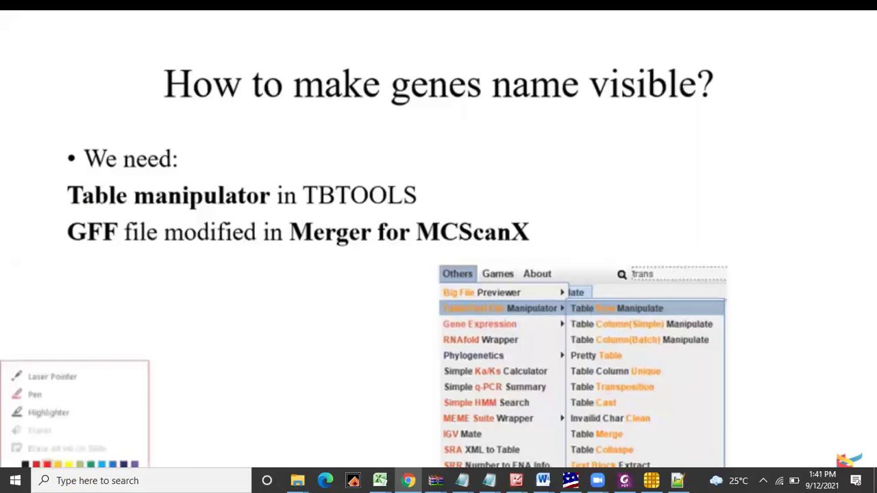
{"action": "left_click", "coordinate": [62, 366]}
{"action": "key", "text": "Right"}
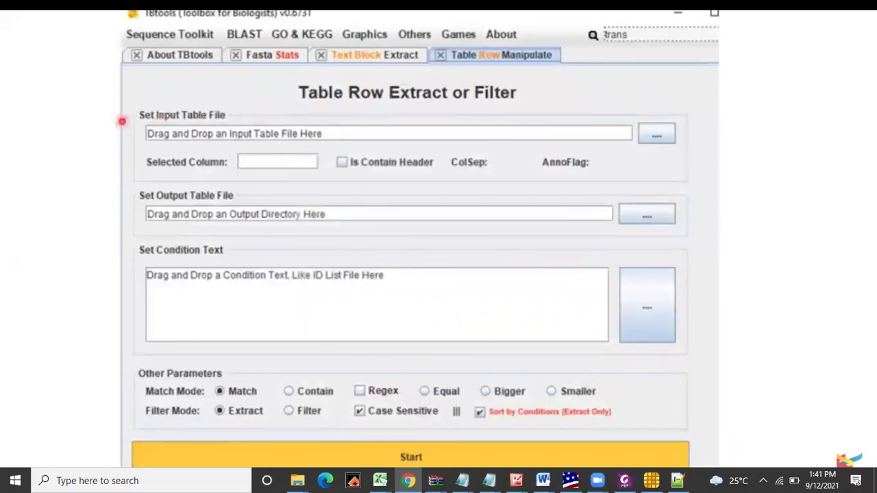
{"action": "key", "text": "Right"}
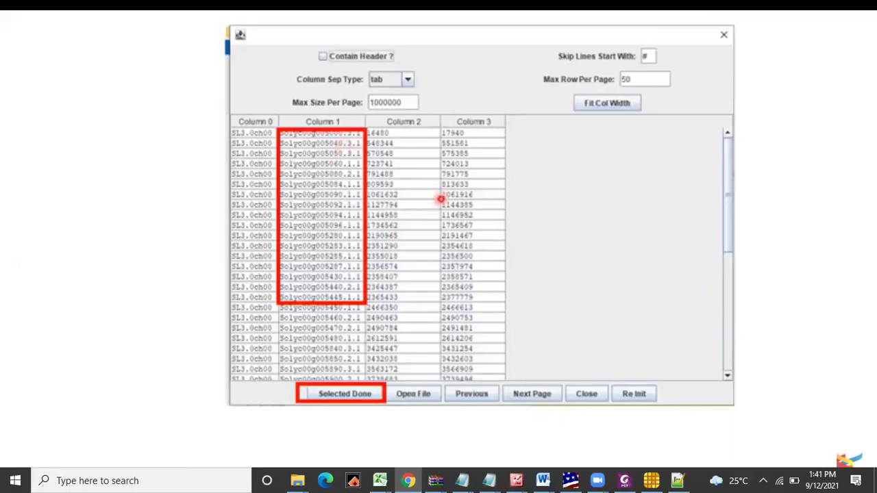
{"action": "key", "text": "Right"}
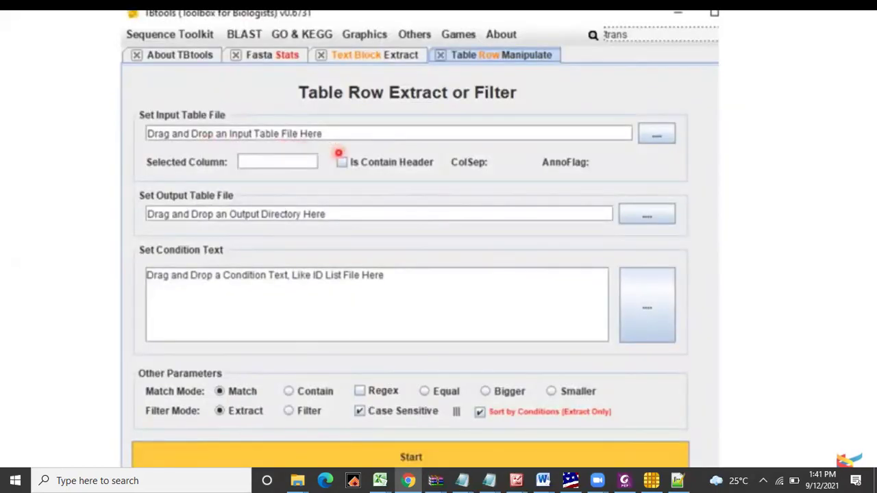
{"action": "key", "text": "Right"}
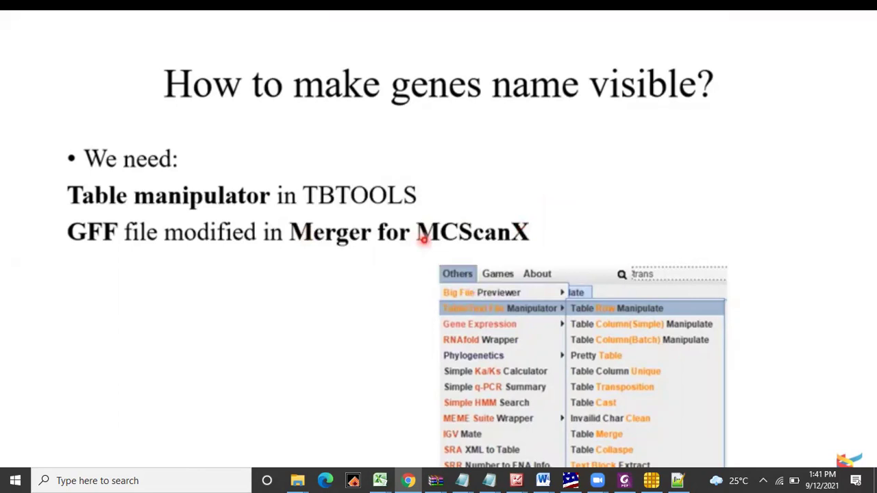
{"action": "key", "text": "Right"}
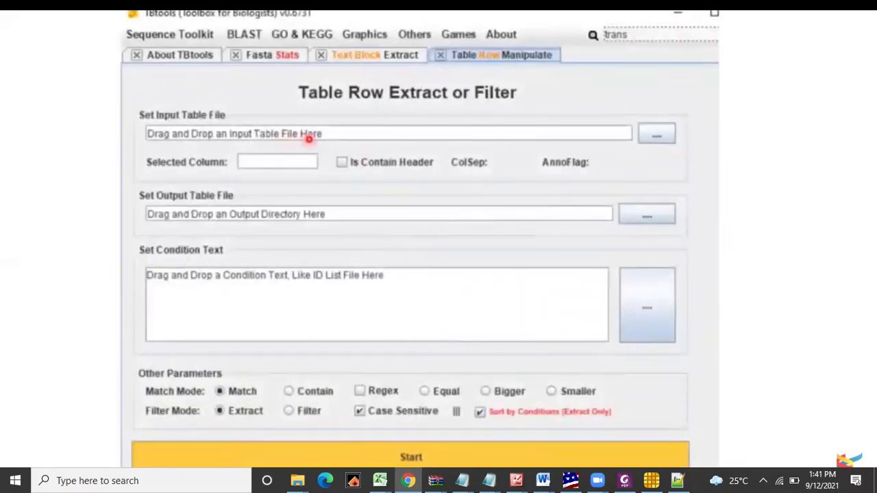
{"action": "key", "text": "Right"}
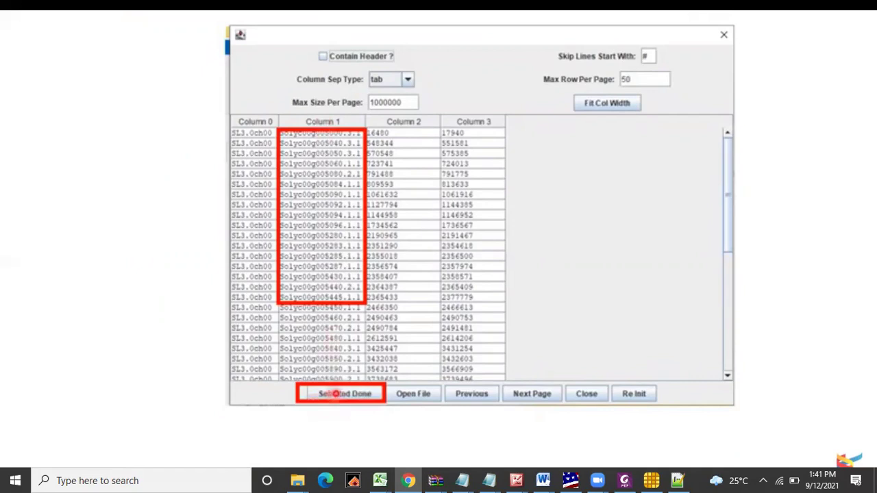
{"action": "key", "text": "Right"}
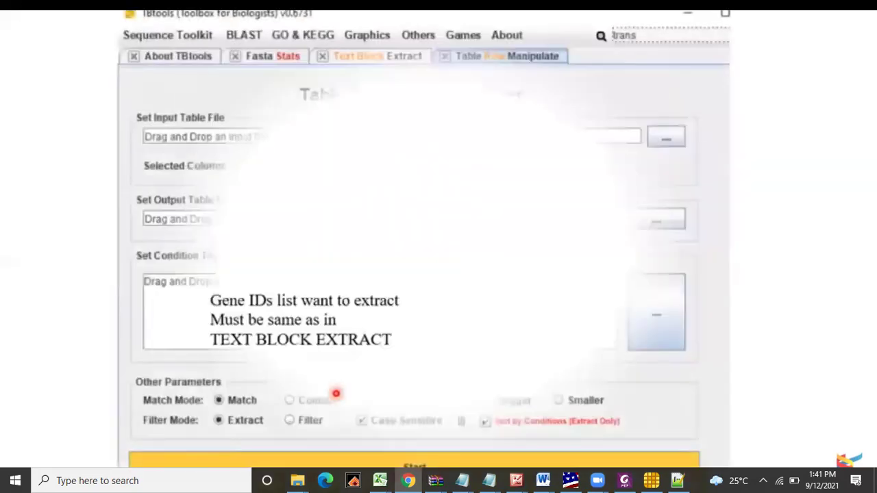
{"action": "key", "text": "Right"}
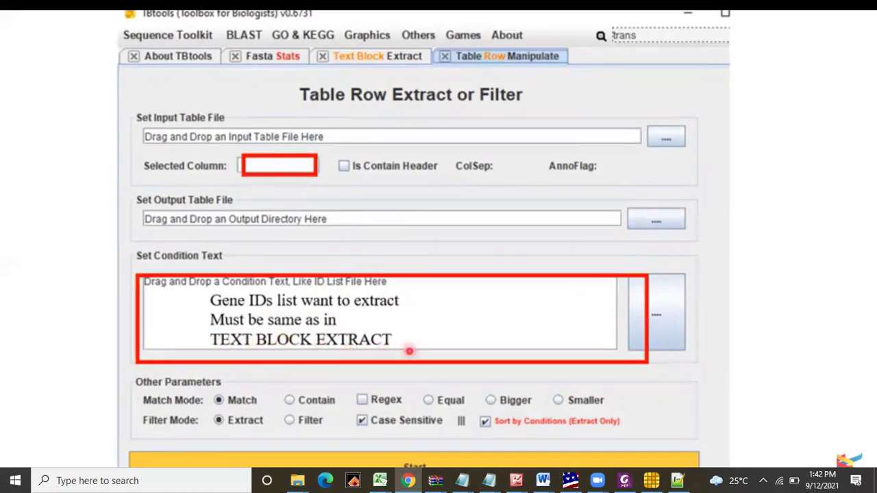
Skip ahead in the video to examine how its tables arrange the chromosome, gene name, position and RGB color columns.
{"action": "key", "text": "Right"}
{"action": "key", "text": "Left"}
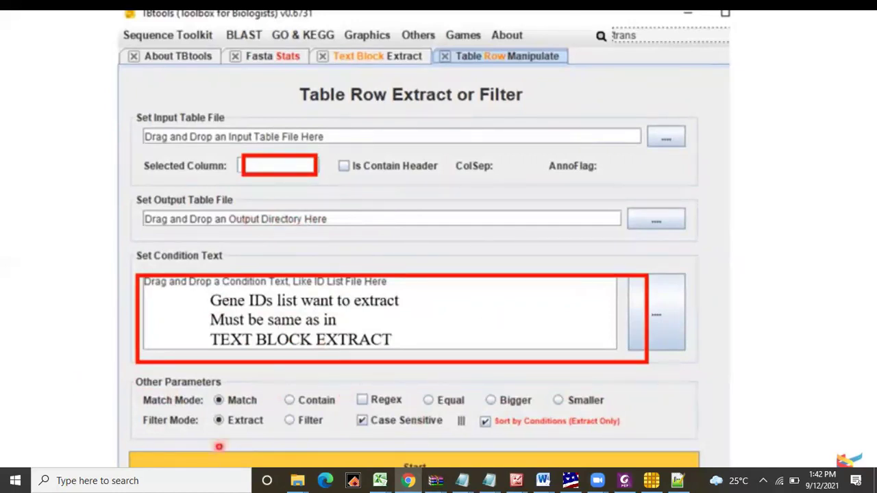
{"action": "key", "text": "Right"}
{"action": "key", "text": "Right"}
{"action": "key", "text": "Right"}
{"action": "key", "text": "Right"}
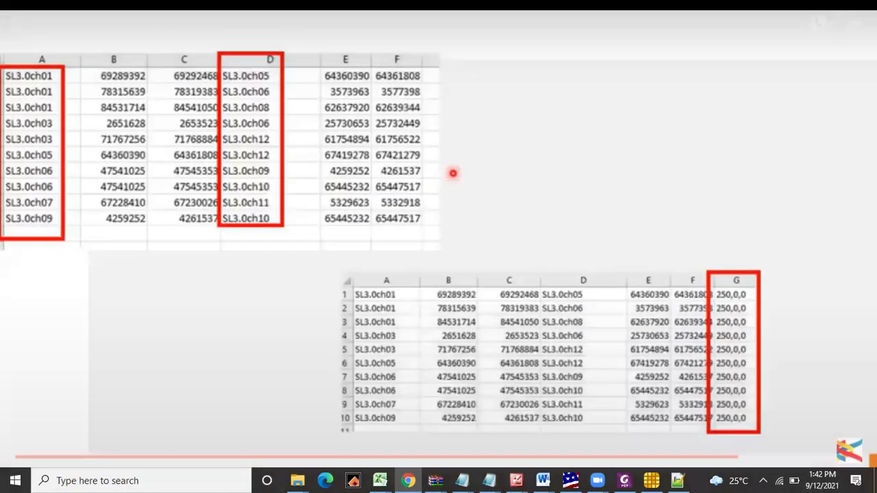
{"action": "key", "text": "Right"}
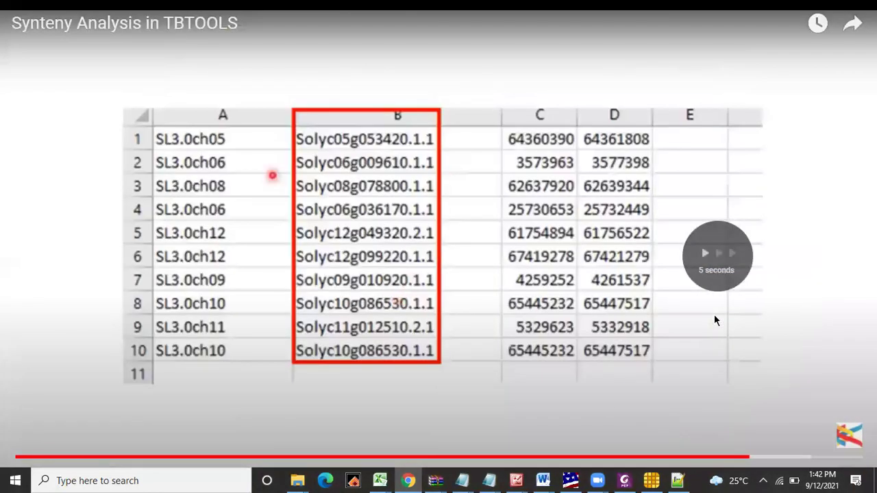
{"action": "key", "text": "Right"}
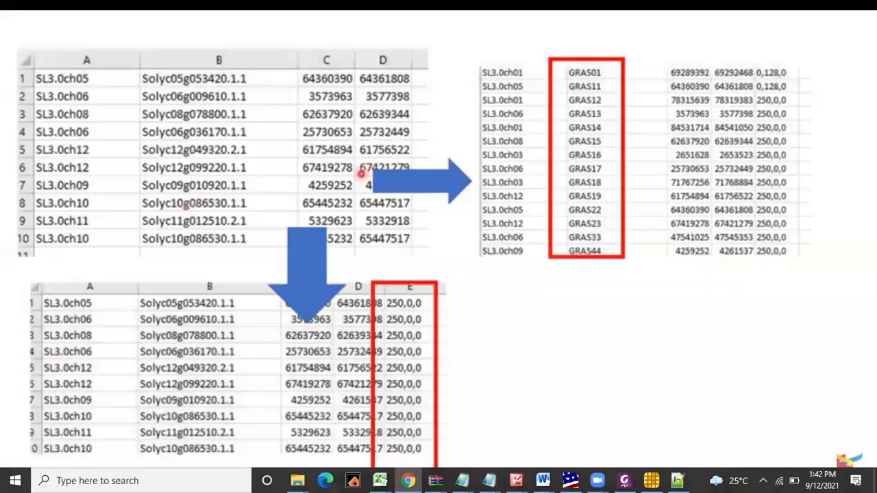
{"action": "key", "text": "Right"}
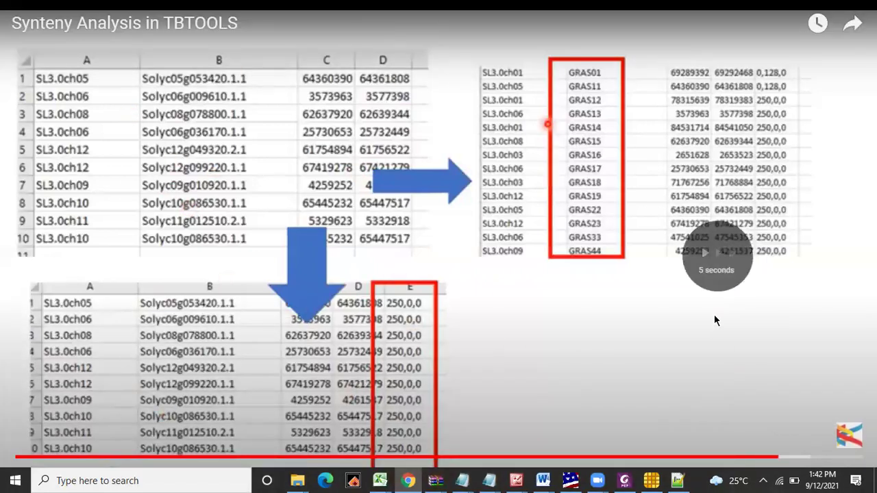
Examine the video's gene-labelled Advanced Circos example and plot control settings, leave full screen and pause playback.
{"action": "key", "text": "Right"}
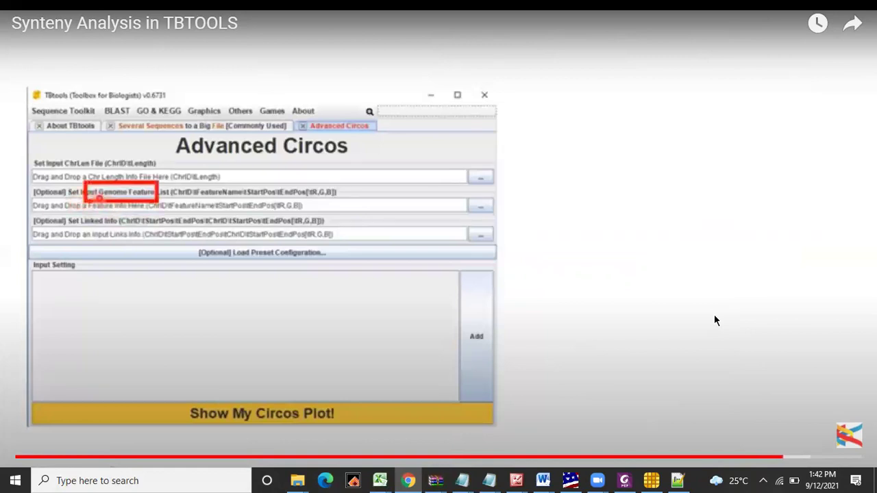
{"action": "key", "text": "Right"}
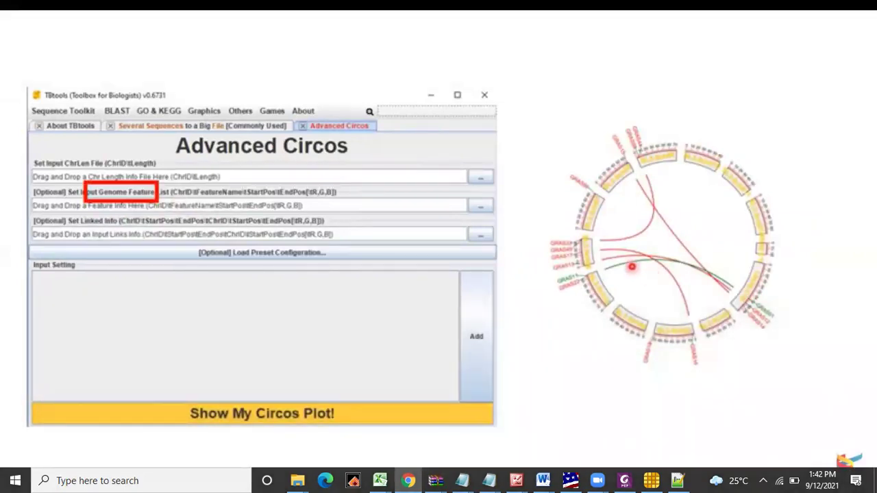
{"action": "key", "text": "Right"}
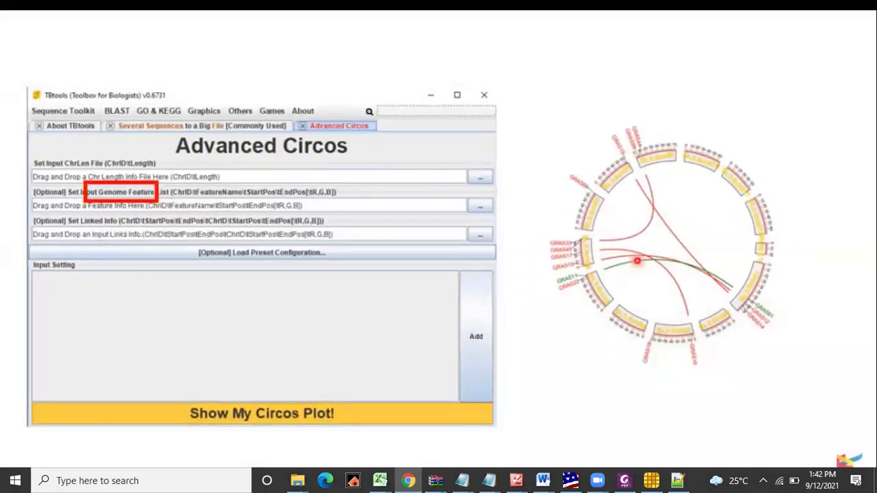
{"action": "key", "text": "Right"}
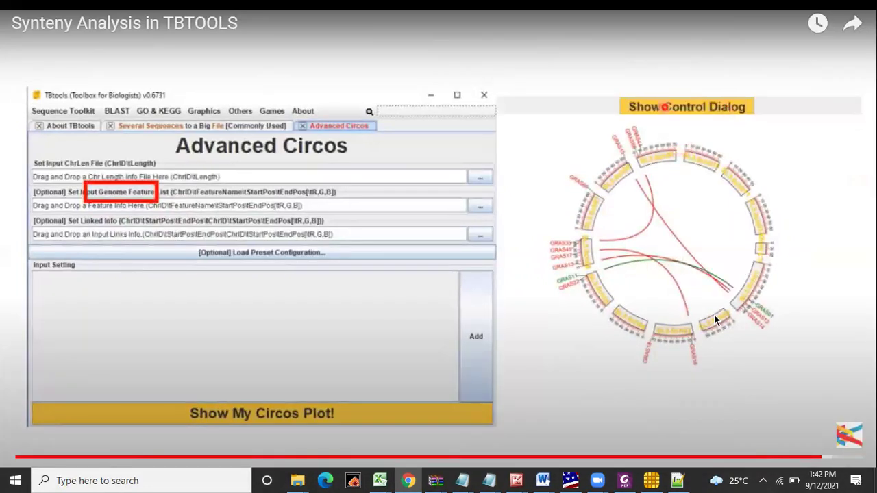
{"action": "key", "text": "Right"}
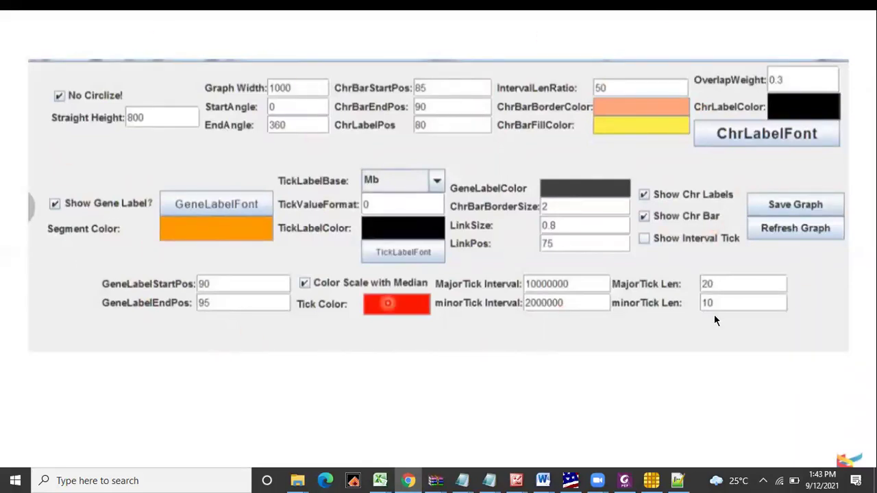
{"action": "key", "text": "Left"}
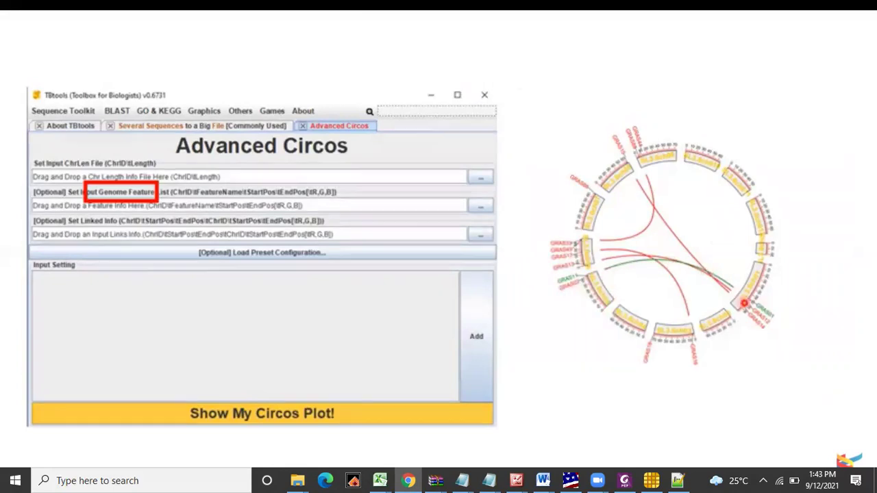
{"action": "mouse_move", "coordinate": [826, 272]}
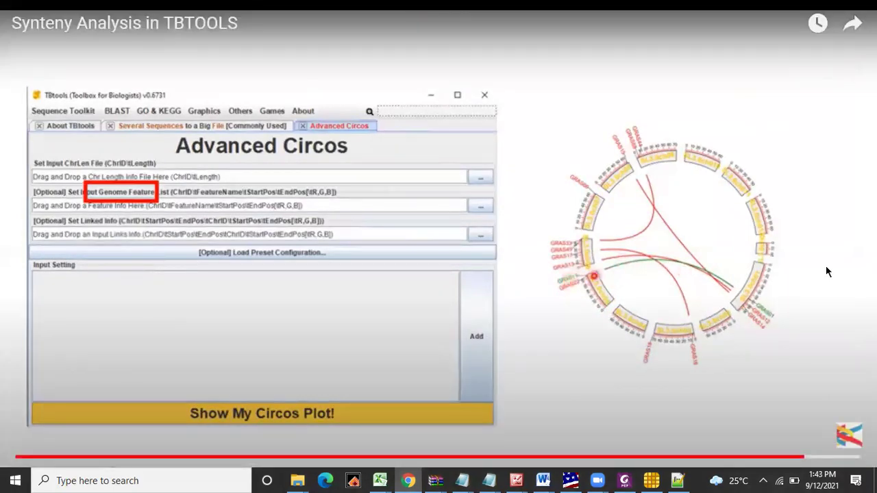
{"action": "key", "text": "Escape"}
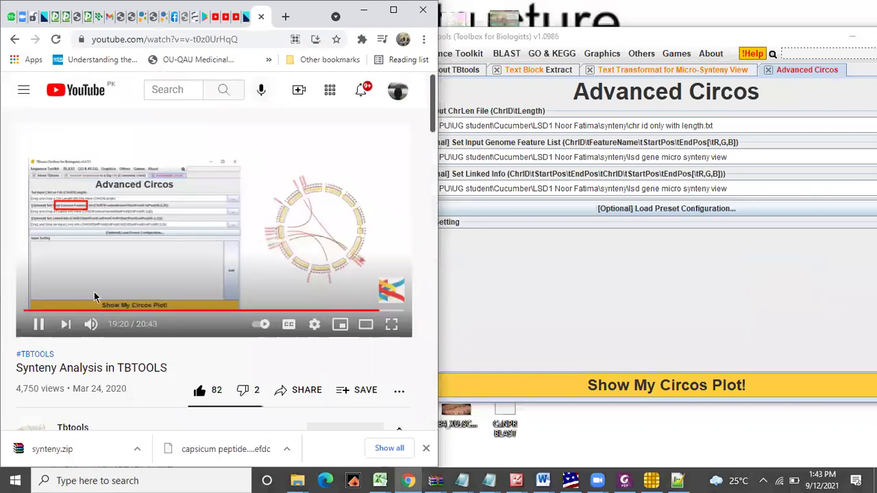
{"action": "left_click", "coordinate": [38, 325]}
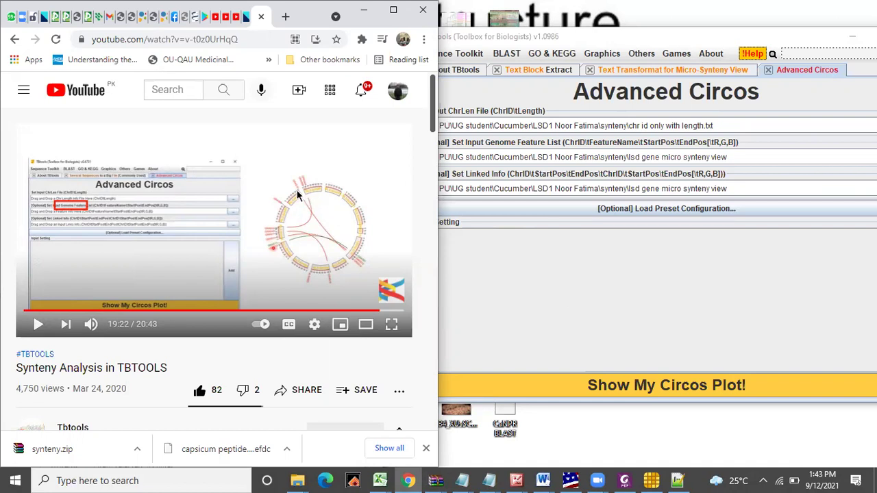
Return to TBtools and open the Gene Location Visualize (Advanced) tool for showing genes on chromosomes.
{"action": "left_click", "coordinate": [594, 298]}
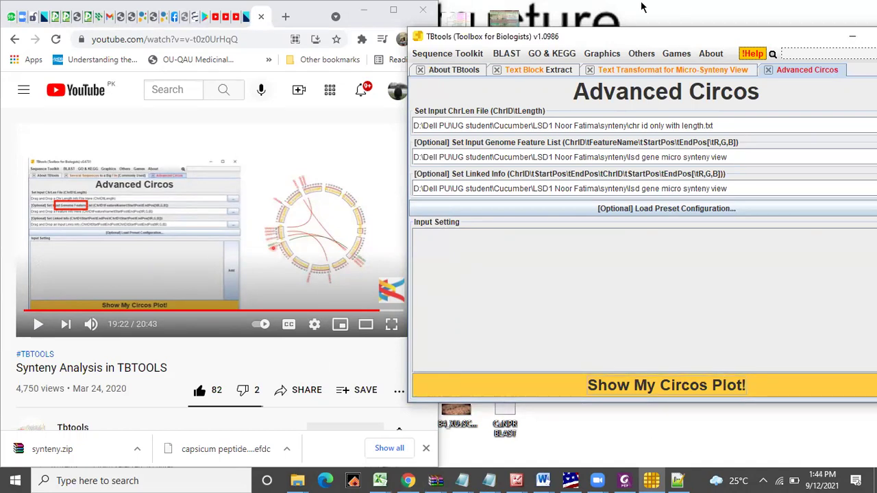
{"action": "left_click", "coordinate": [598, 58]}
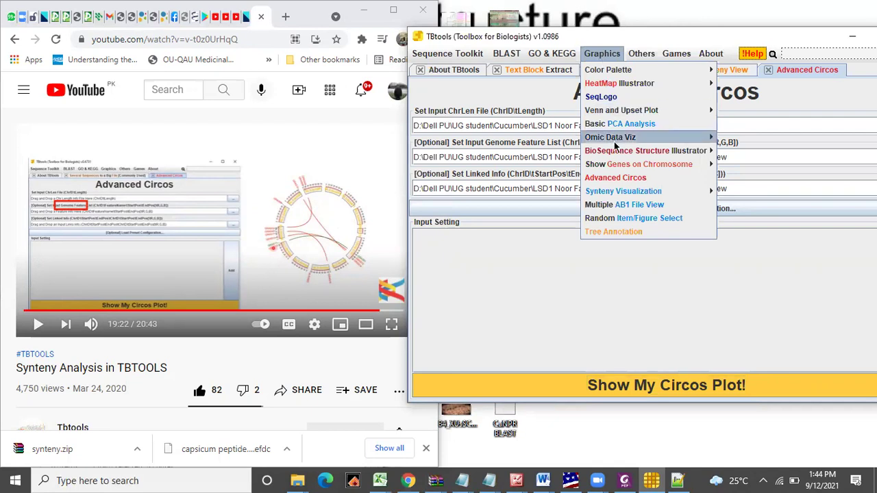
{"action": "mouse_move", "coordinate": [641, 53]}
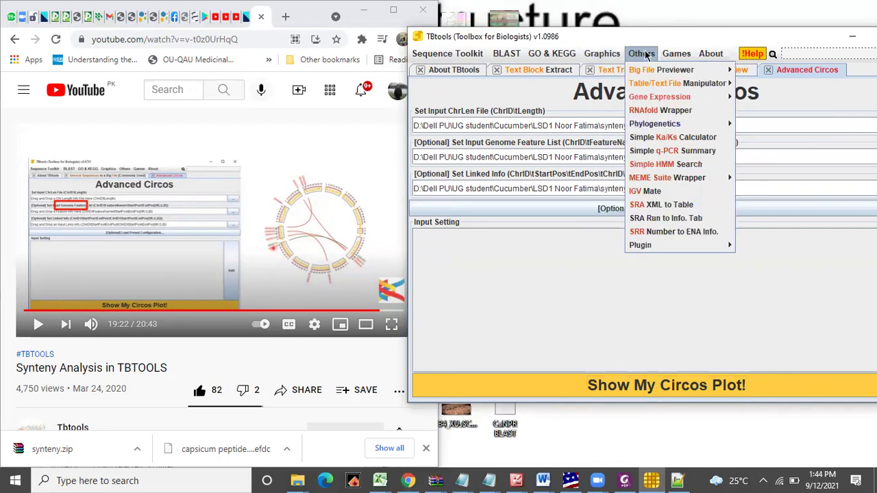
{"action": "mouse_move", "coordinate": [602, 54]}
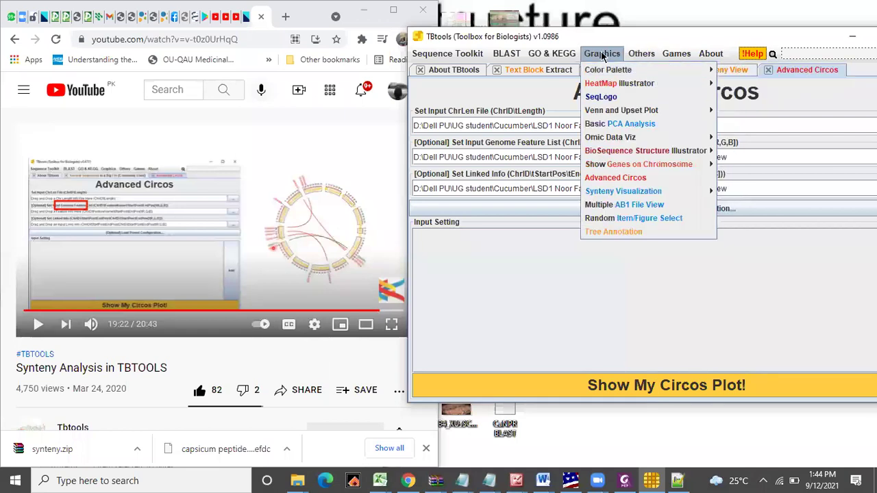
{"action": "mouse_move", "coordinate": [627, 170]}
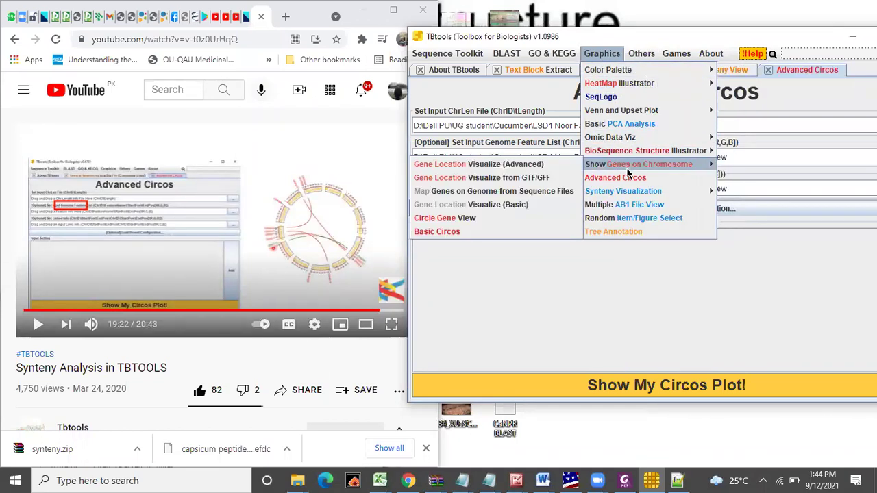
{"action": "left_click", "coordinate": [528, 171]}
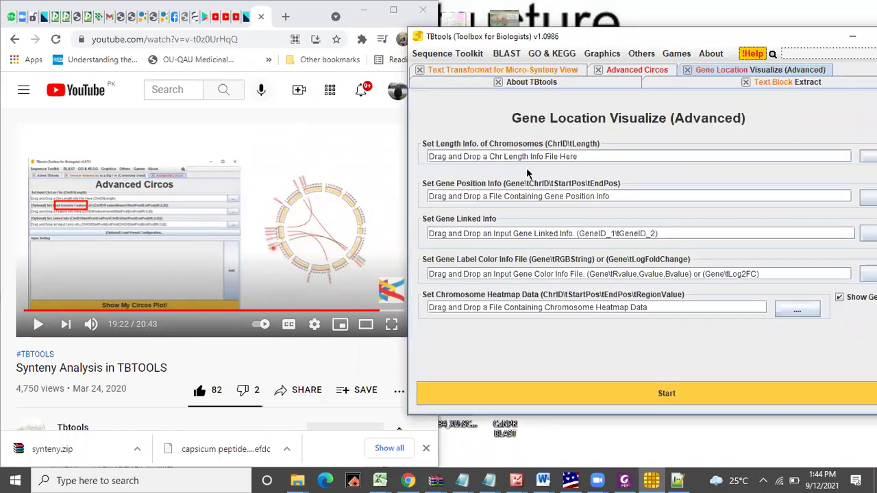
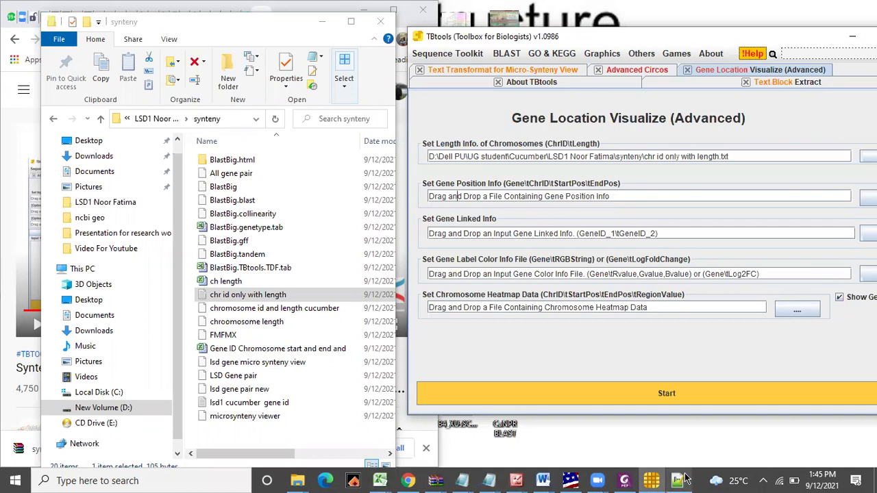
Switch to Excel by reopening the Gene ID Chromosome start and end and workbook from the synteny folder, discarding unsaved changes, and maximize it.
{"action": "mouse_move", "coordinate": [297, 479]}
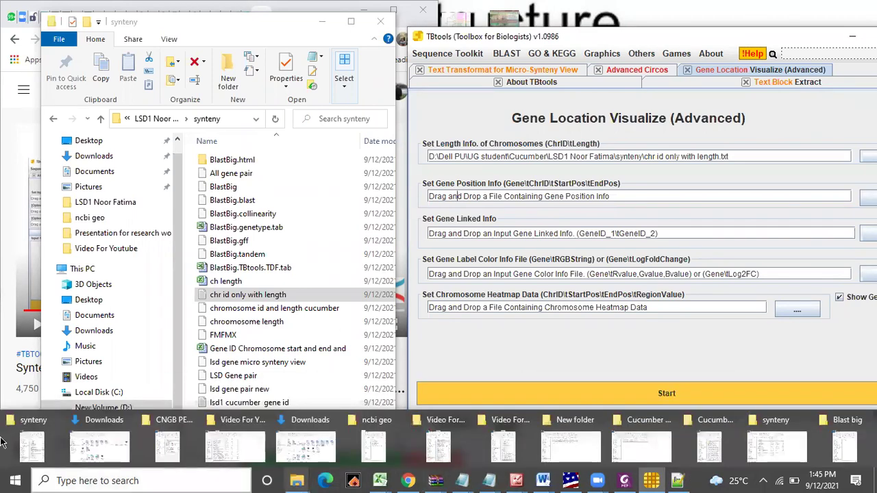
{"action": "left_click", "coordinate": [34, 453]}
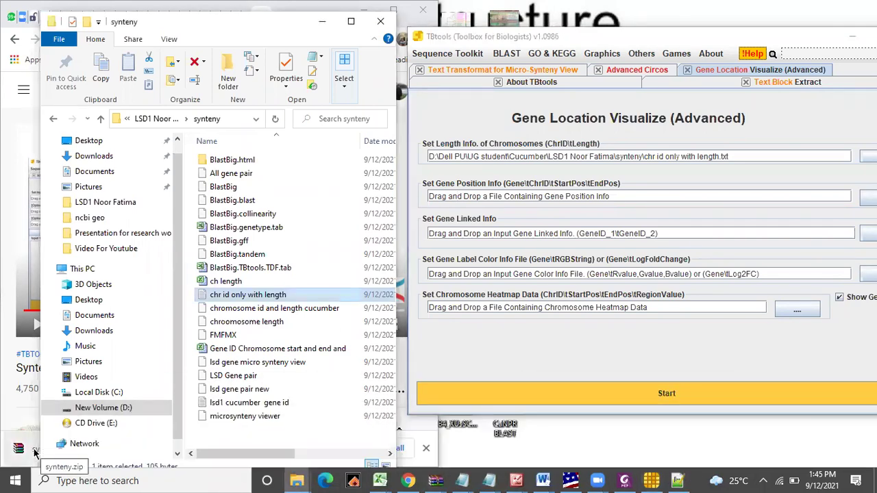
{"action": "double_click", "coordinate": [263, 349]}
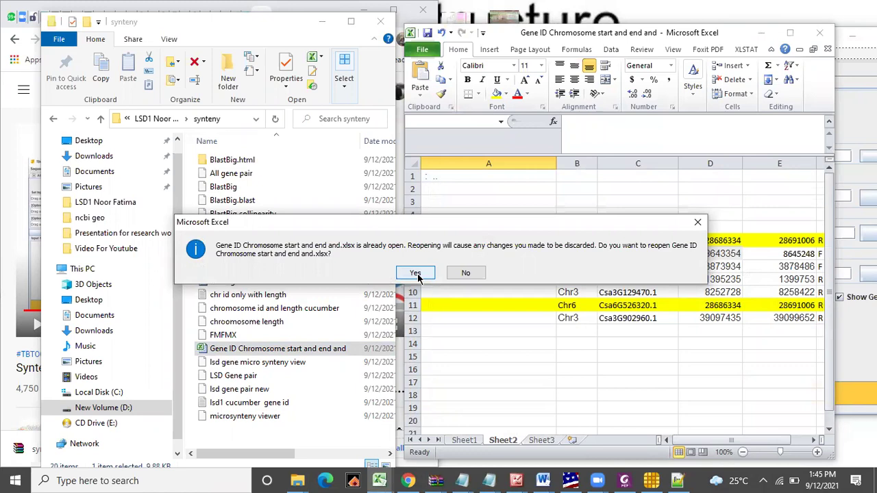
{"action": "left_click", "coordinate": [416, 274]}
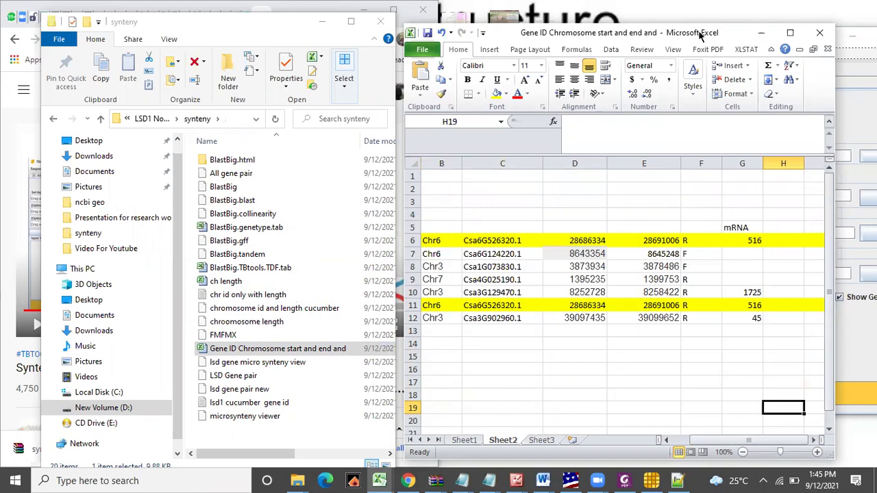
{"action": "left_click_drag", "start_coordinate": [699, 34], "coordinate": [263, 22]}
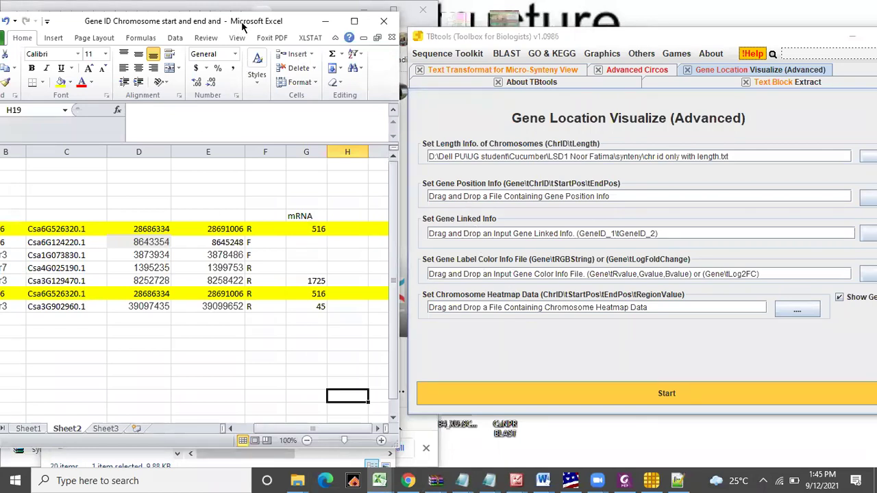
{"action": "left_click_drag", "start_coordinate": [242, 26], "coordinate": [264, 13]}
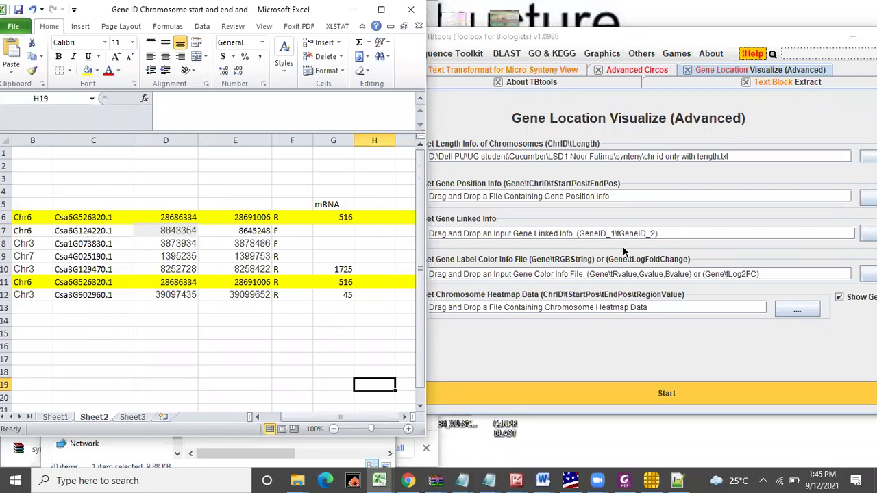
{"action": "double_click", "coordinate": [271, 17]}
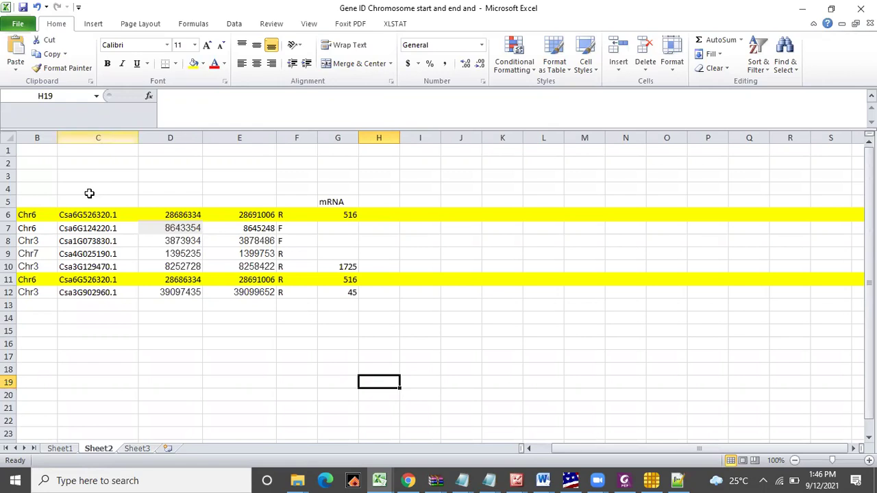
Copy the gene IDs in C6:C12 of Sheet2 to a new table starting at J16.
{"action": "left_click_drag", "start_coordinate": [73, 215], "coordinate": [104, 292]}
{"action": "right_click", "coordinate": [98, 268]}
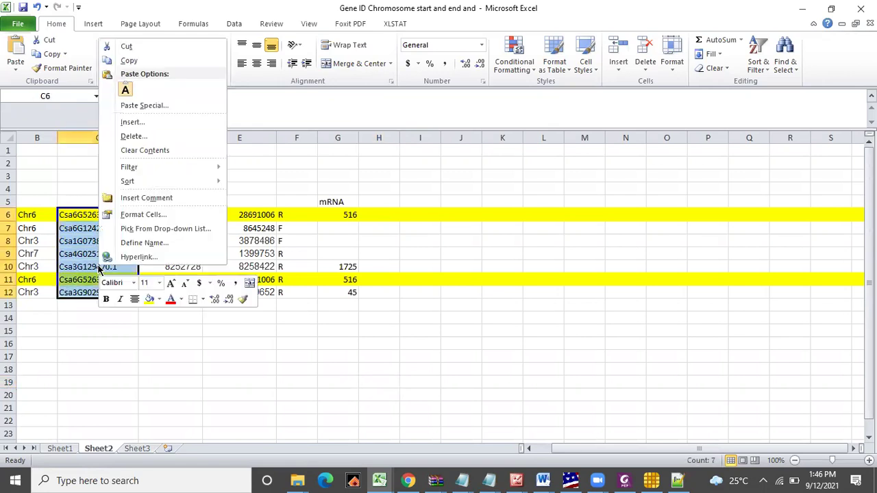
{"action": "left_click", "coordinate": [130, 62]}
{"action": "left_click", "coordinate": [469, 341]}
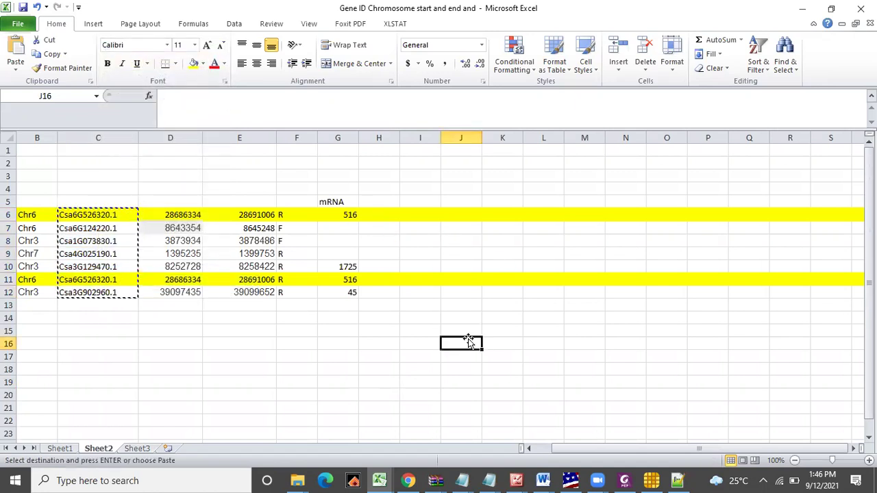
{"action": "key", "text": "ctrl+v"}
Copy the chromosome names in B6:B12 to K16 beside the copied gene IDs and widen column J to fit the IDs.
{"action": "left_click_drag", "start_coordinate": [32, 213], "coordinate": [31, 294]}
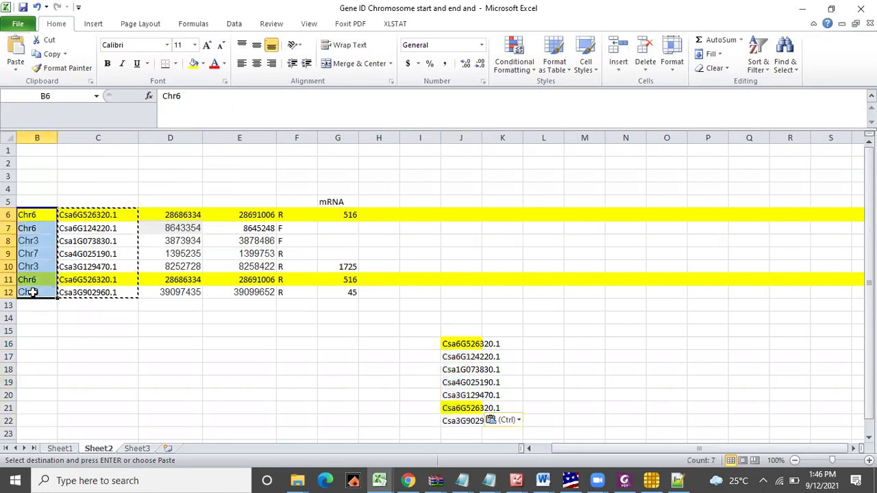
{"action": "right_click", "coordinate": [36, 221]}
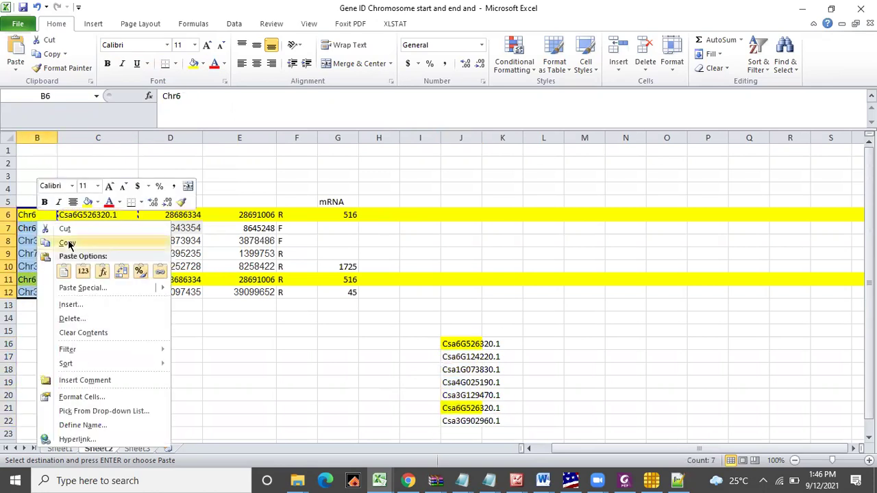
{"action": "left_click", "coordinate": [68, 244]}
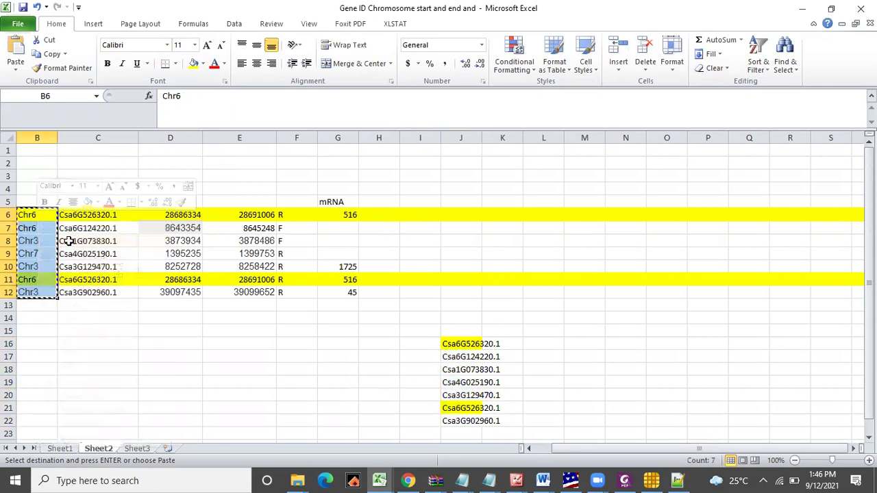
{"action": "left_click", "coordinate": [508, 343]}
{"action": "key", "text": "ctrl+v"}
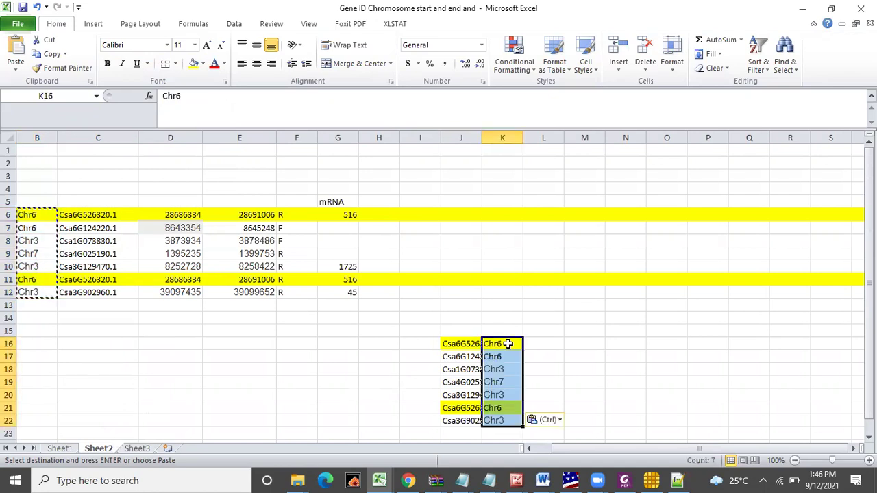
{"action": "left_click_drag", "start_coordinate": [482, 138], "coordinate": [532, 137]}
Copy the gene start and end positions in D6:E12 to the new table starting at L16.
{"action": "left_click_drag", "start_coordinate": [183, 215], "coordinate": [239, 289]}
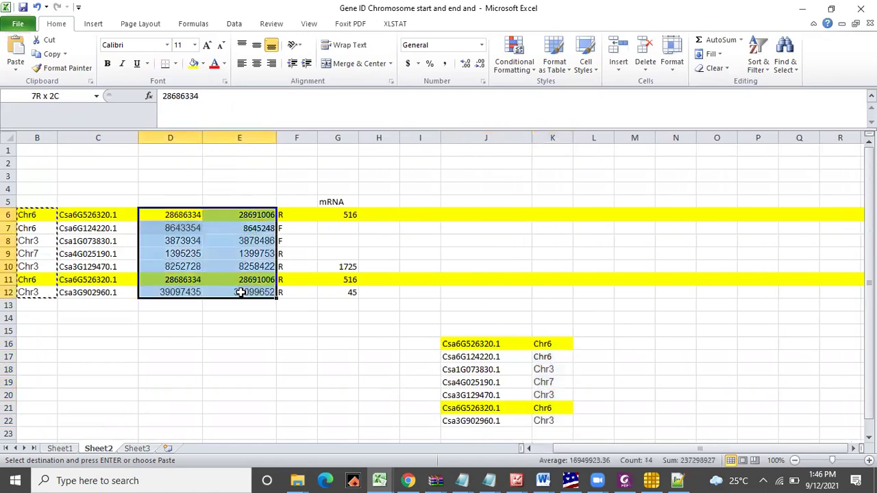
{"action": "right_click", "coordinate": [186, 248]}
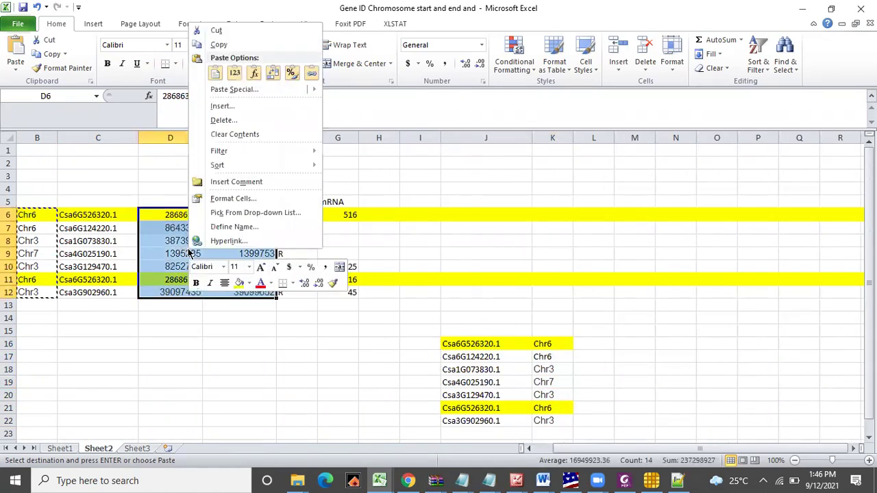
{"action": "left_click", "coordinate": [231, 45]}
{"action": "left_click", "coordinate": [592, 343]}
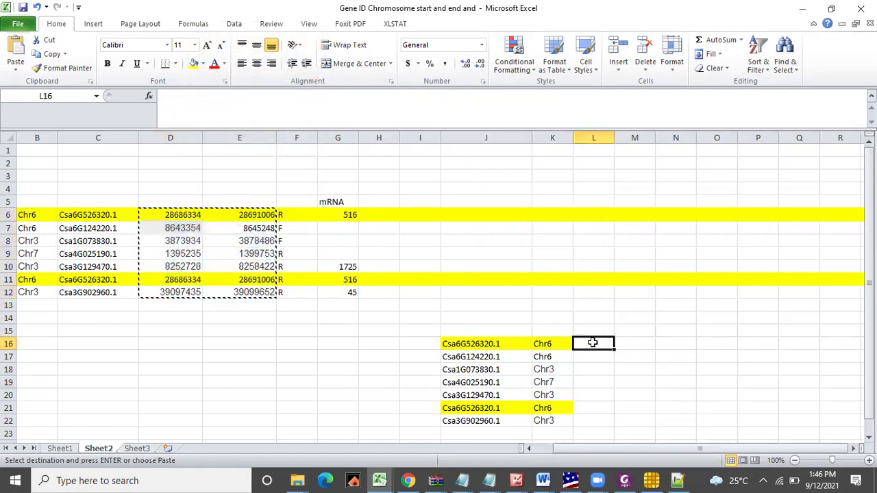
{"action": "key", "text": "ctrl+v"}
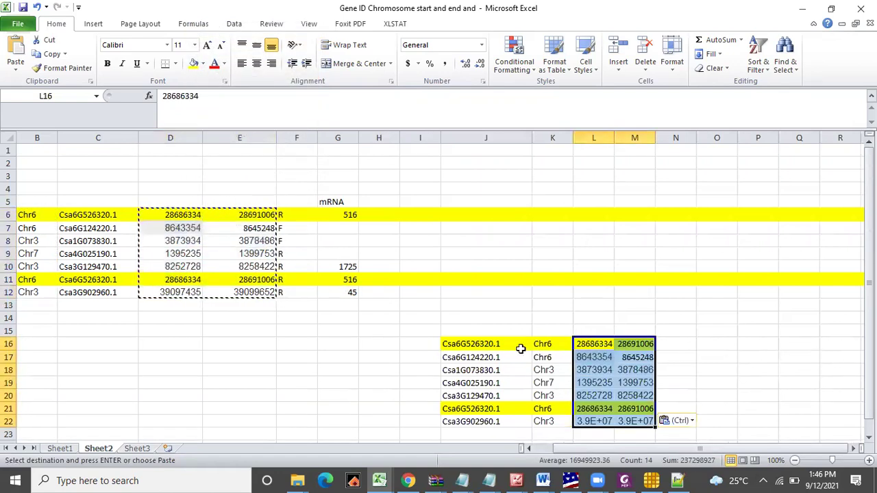
Fill I16:I22 with the gene names CsLSD1 to CsLSD7 and delete column J holding the copied gene IDs.
{"action": "left_click", "coordinate": [416, 341]}
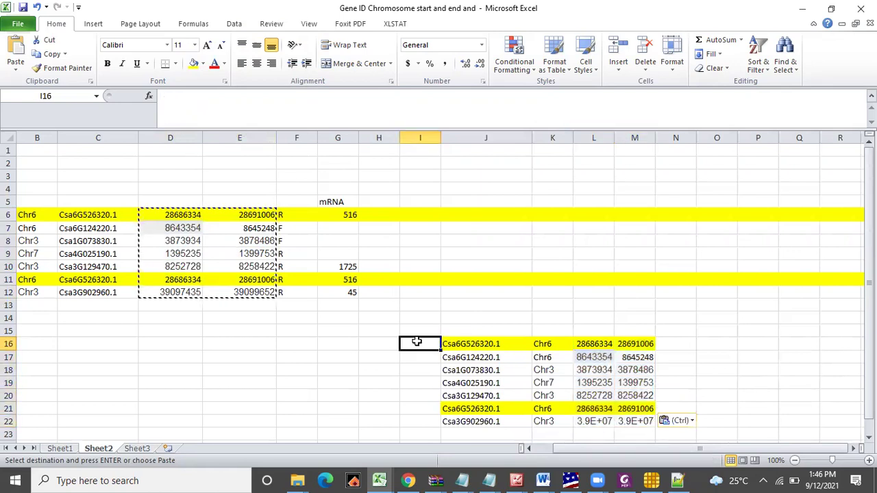
{"action": "type", "text": "Cs"}
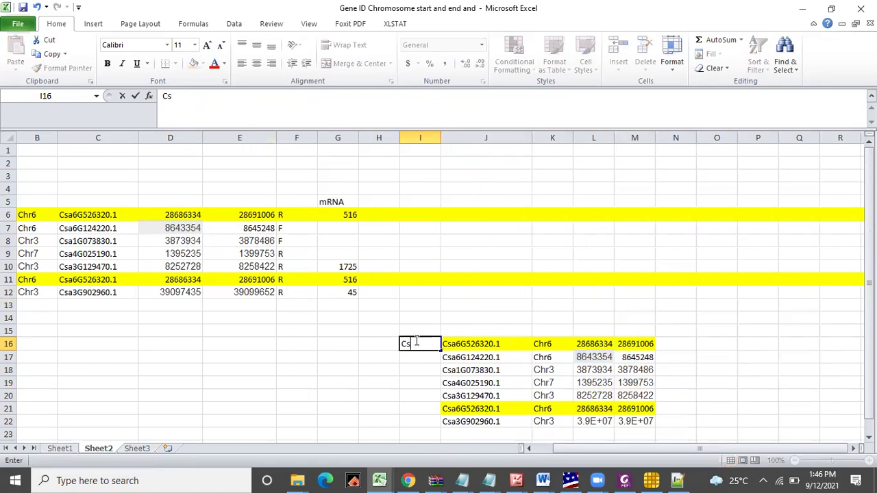
{"action": "type", "text": "LSD1"}
{"action": "left_click_drag", "start_coordinate": [442, 349], "coordinate": [442, 349]}
{"action": "left_click_drag", "start_coordinate": [429, 410], "coordinate": [426, 428]}
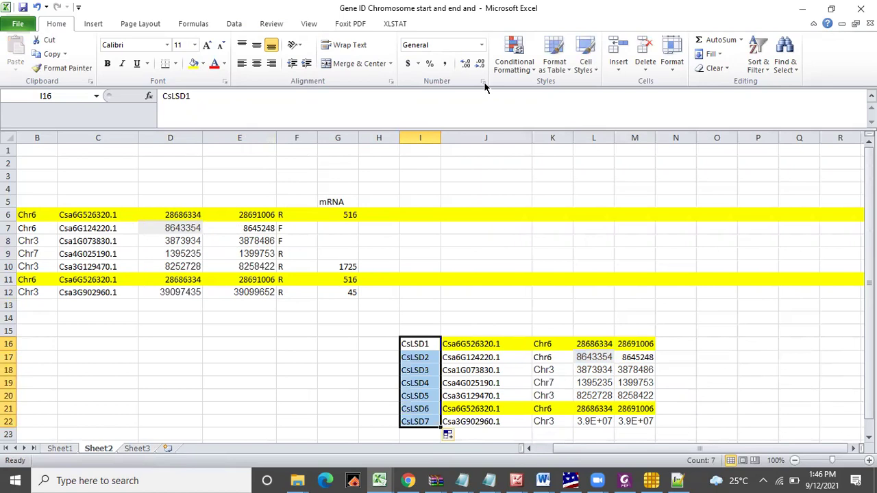
{"action": "right_click", "coordinate": [489, 137]}
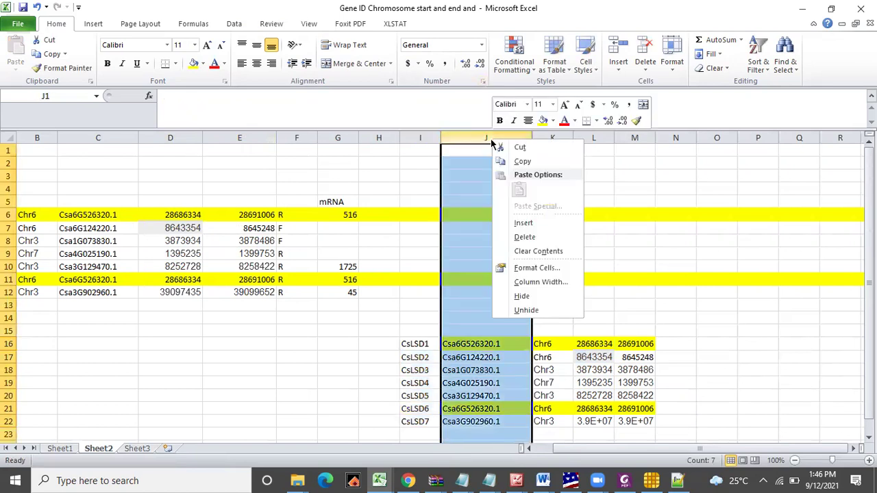
{"action": "left_click", "coordinate": [524, 237]}
{"action": "left_click", "coordinate": [416, 343]}
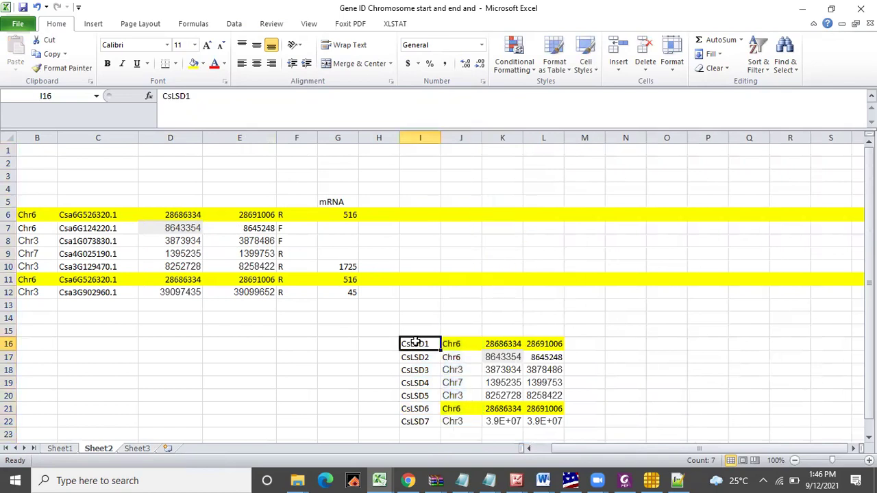
{"action": "right_click", "coordinate": [417, 342]}
{"action": "left_click", "coordinate": [416, 344]}
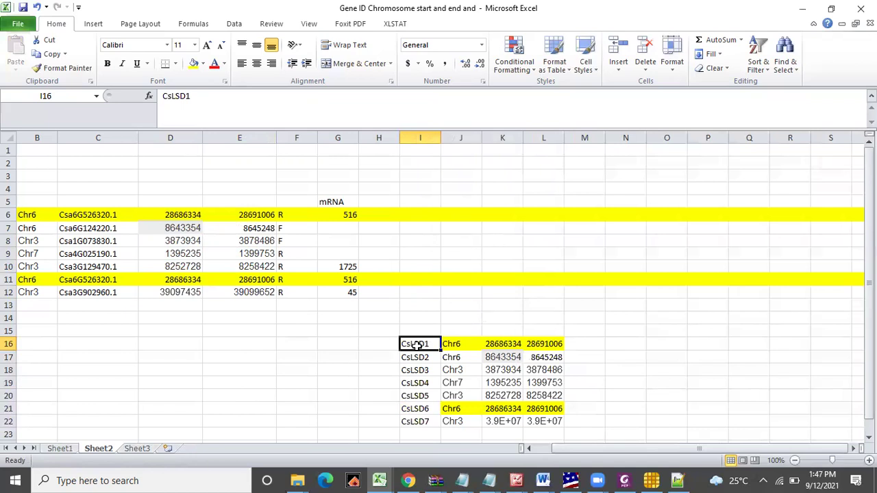
{"action": "right_click", "coordinate": [416, 345]}
{"action": "left_click", "coordinate": [666, 338]}
{"action": "left_click", "coordinate": [287, 357]}
Copy the gene position table in I16:L22 into a new blank document in Notepad++.
{"action": "left_click_drag", "start_coordinate": [414, 345], "coordinate": [555, 421]}
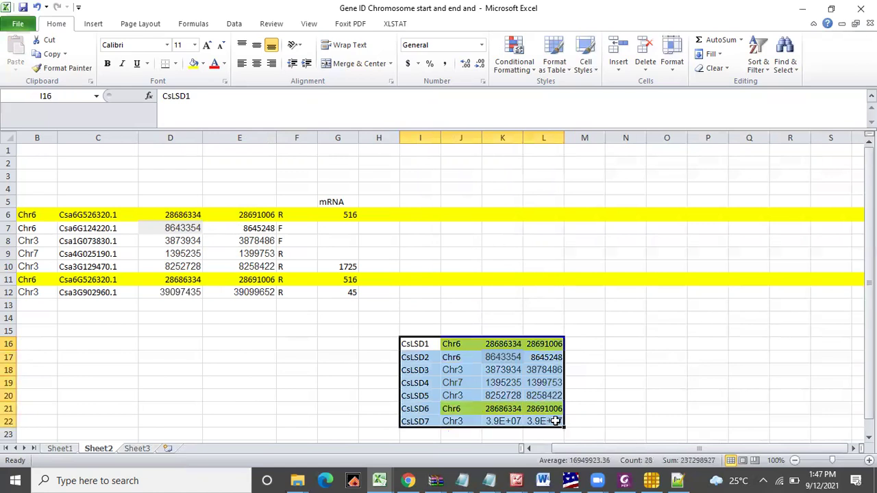
{"action": "key", "text": "ctrl+c"}
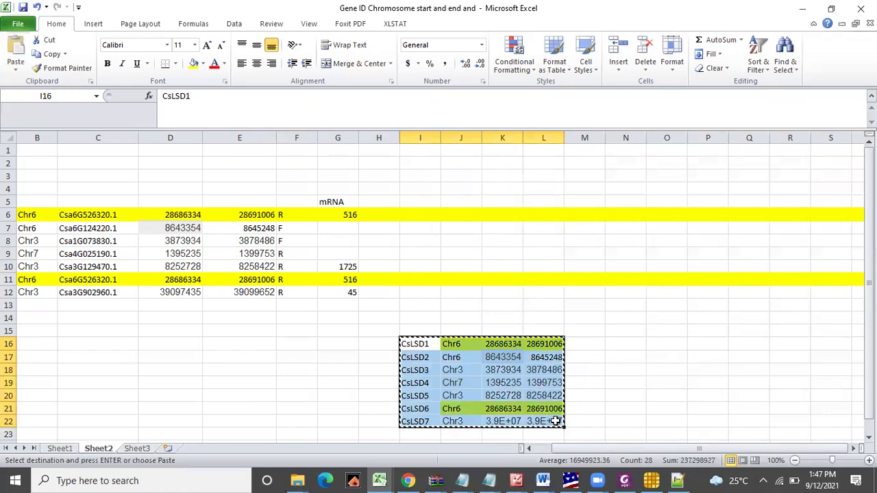
{"action": "left_click", "coordinate": [678, 480]}
{"action": "key", "text": "ctrl+n"}
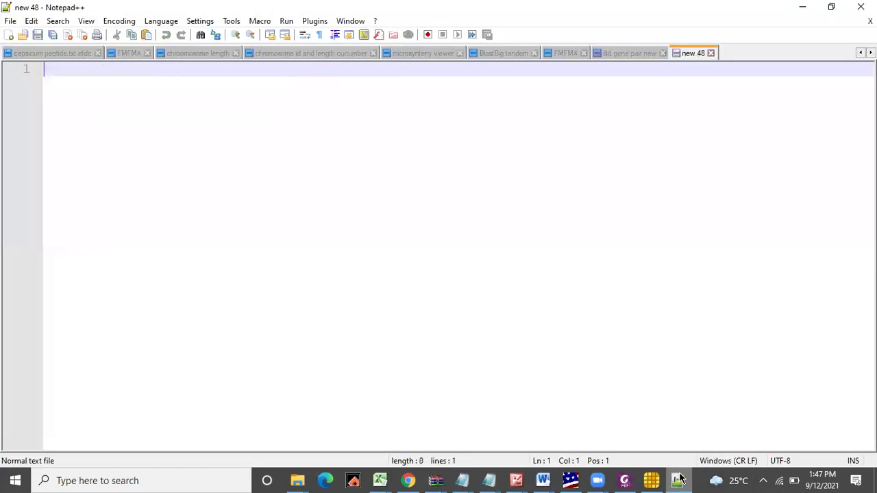
{"action": "key", "text": "ctrl+v"}
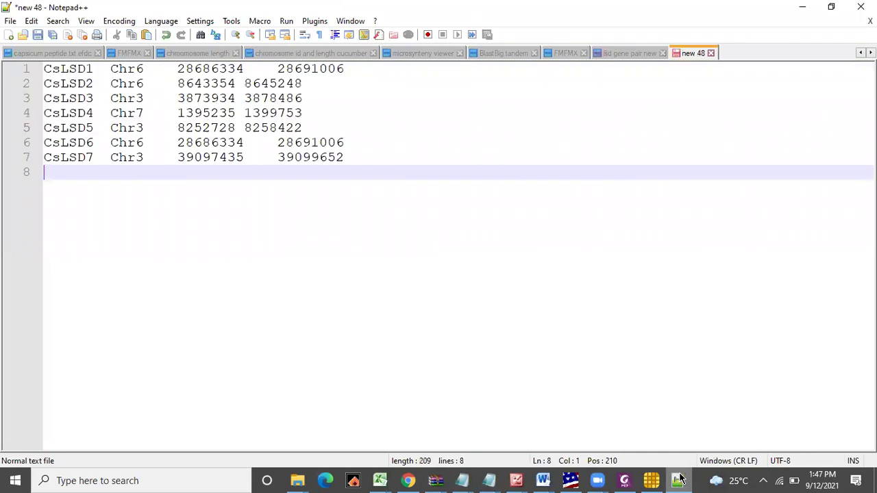
Start saving the gene position document and create and open a folder named chromosome mapping beside the synteny folder.
{"action": "left_click", "coordinate": [10, 20]}
{"action": "left_click", "coordinate": [63, 110]}
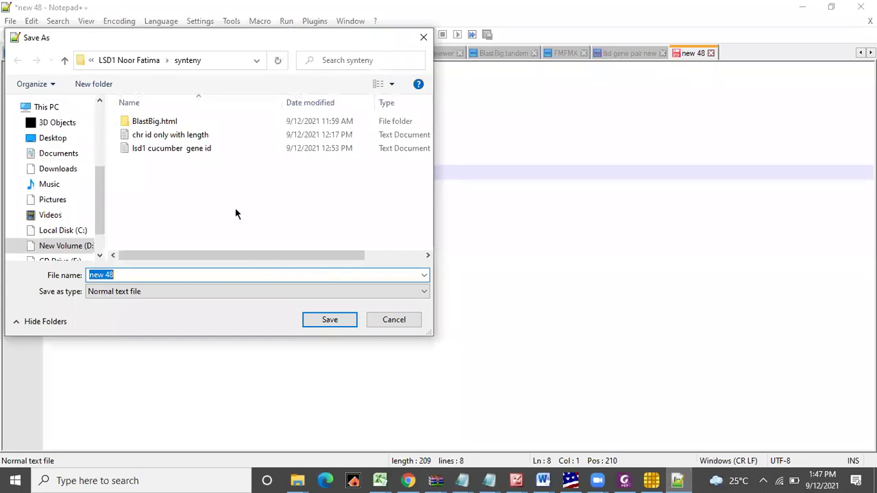
{"action": "left_click", "coordinate": [141, 59]}
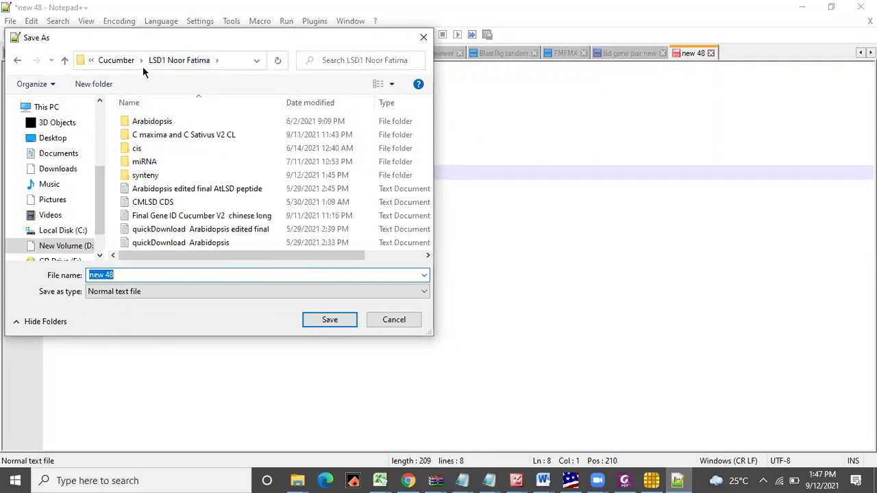
{"action": "left_click", "coordinate": [102, 83]}
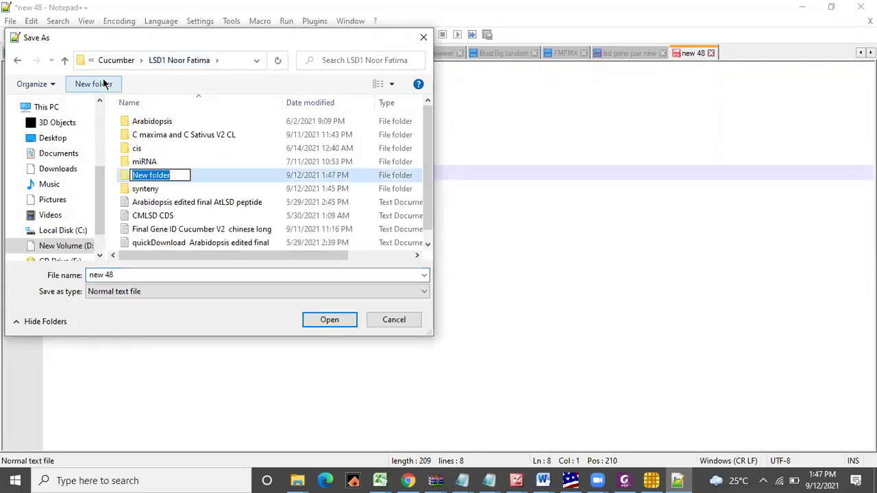
{"action": "type", "text": "c"}
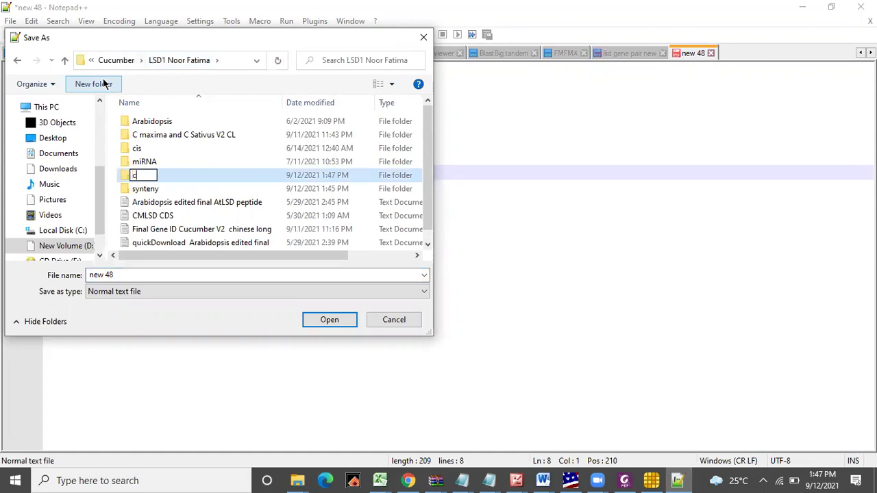
{"action": "type", "text": "hromoso"}
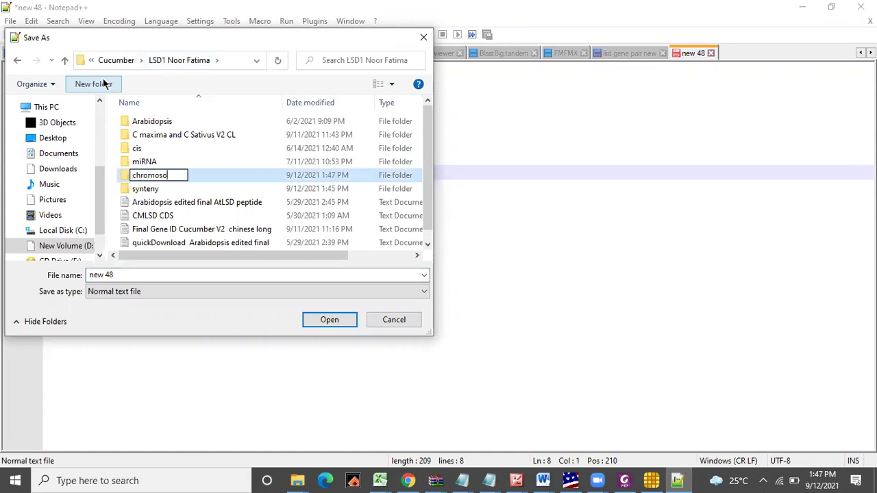
{"action": "type", "text": "me mapp"}
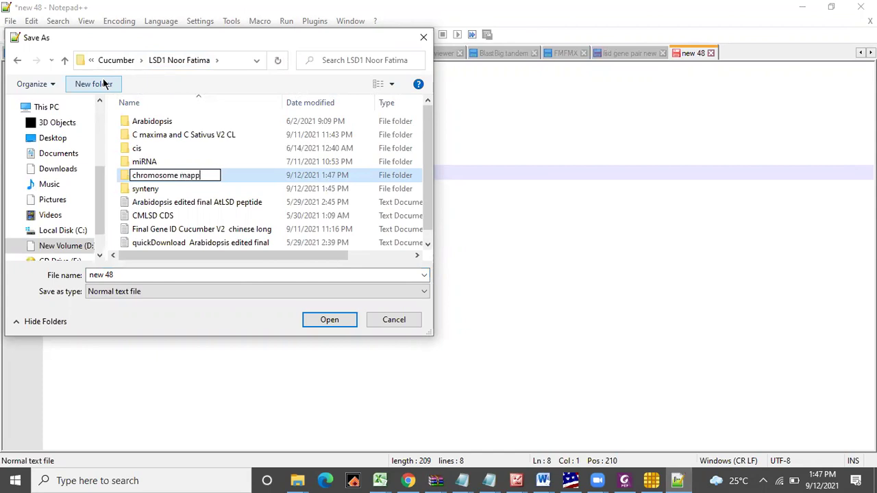
{"action": "type", "text": "ing"}
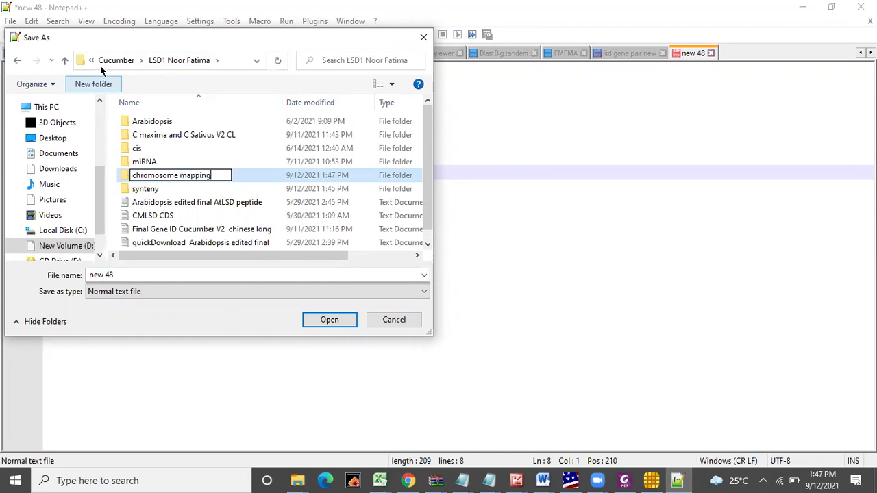
{"action": "double_click", "coordinate": [126, 177]}
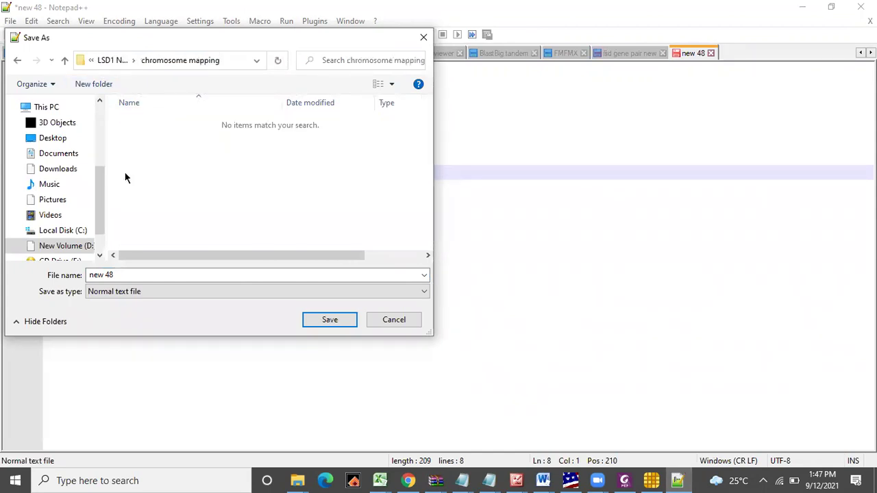
Save the gene position document in the chromosome mapping folder as "gene id chromosome id start and end".
{"action": "left_click", "coordinate": [149, 276]}
{"action": "type", "text": "ge"}
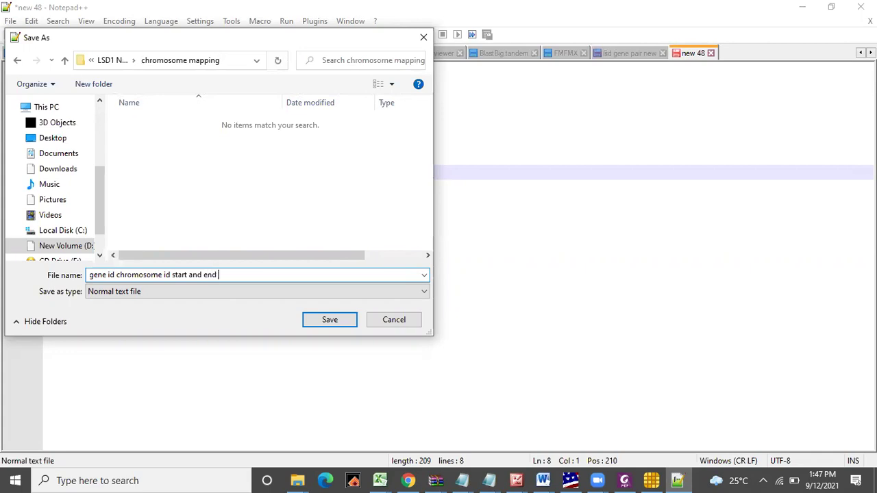
{"action": "left_click", "coordinate": [330, 320]}
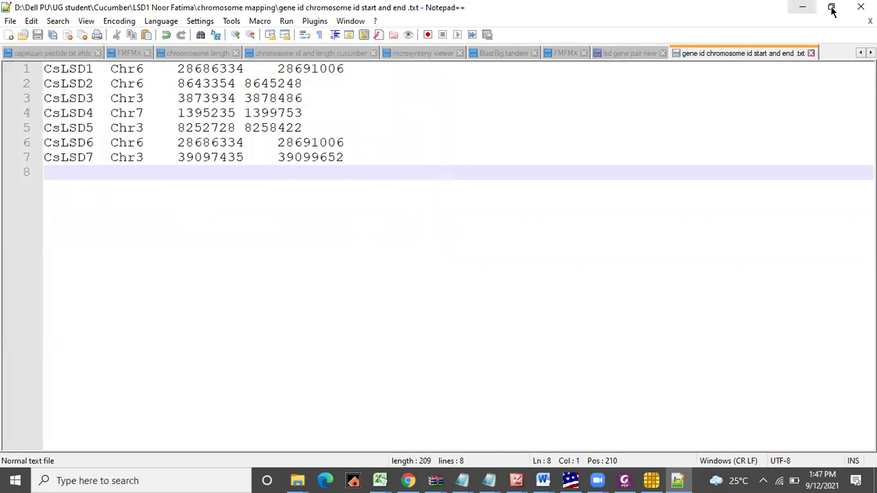
Switch to TBtools and load the "gene id chromosome id start and end" file from the chromosome mapping folder as the gene position info.
{"action": "left_click", "coordinate": [802, 7]}
{"action": "left_click", "coordinate": [802, 8]}
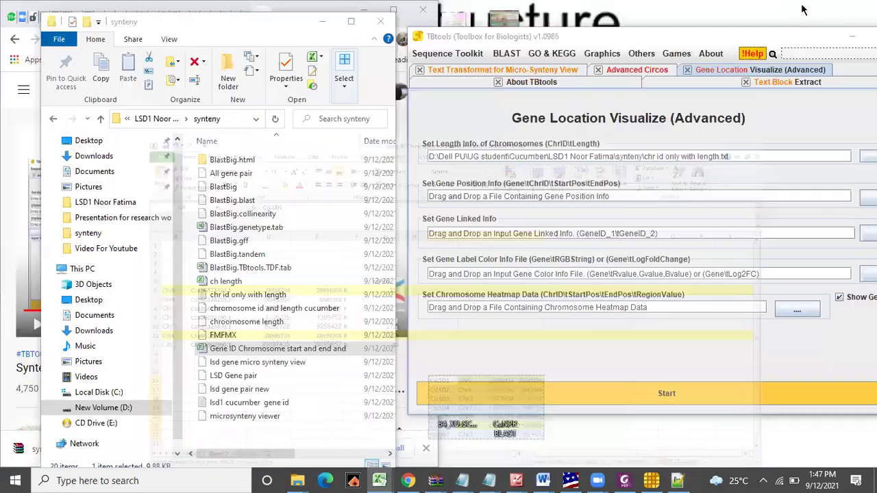
{"action": "left_click", "coordinate": [99, 118]}
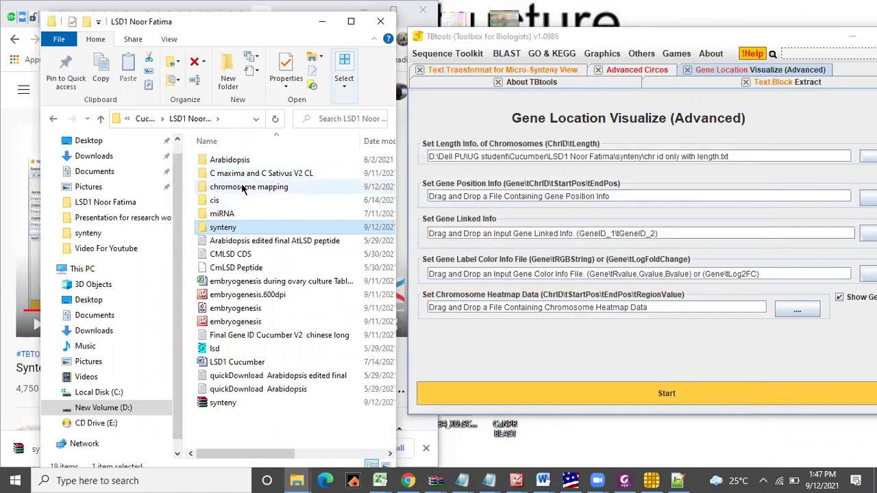
{"action": "double_click", "coordinate": [244, 188]}
{"action": "left_click", "coordinate": [247, 163]}
{"action": "left_click_drag", "start_coordinate": [251, 163], "coordinate": [482, 193]}
{"action": "left_click", "coordinate": [499, 9]}
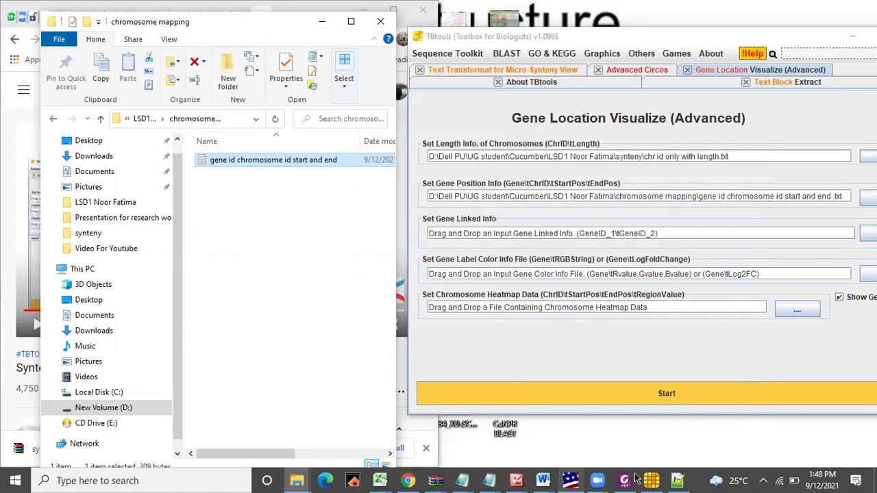
Switch to Notepad++ and enter the tab-separated gene pair CsLSD1 and CsLSD6 in a new blank document.
{"action": "left_click", "coordinate": [679, 481]}
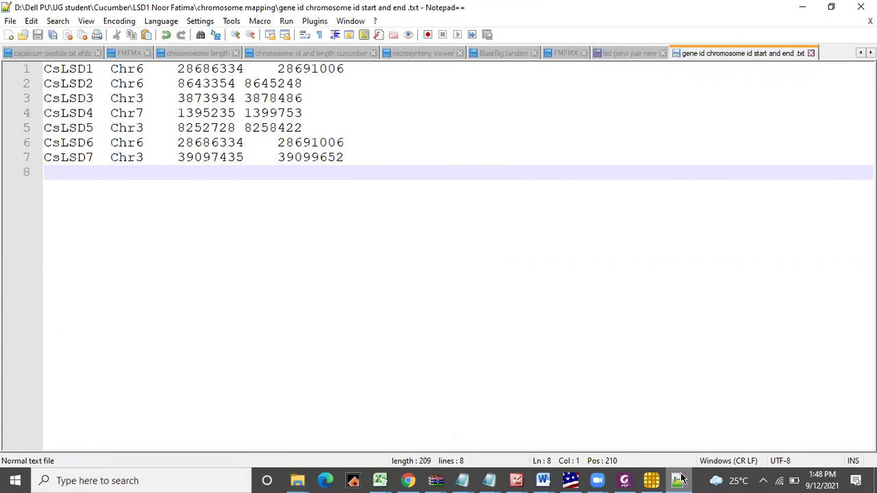
{"action": "key", "text": "ctrl+n"}
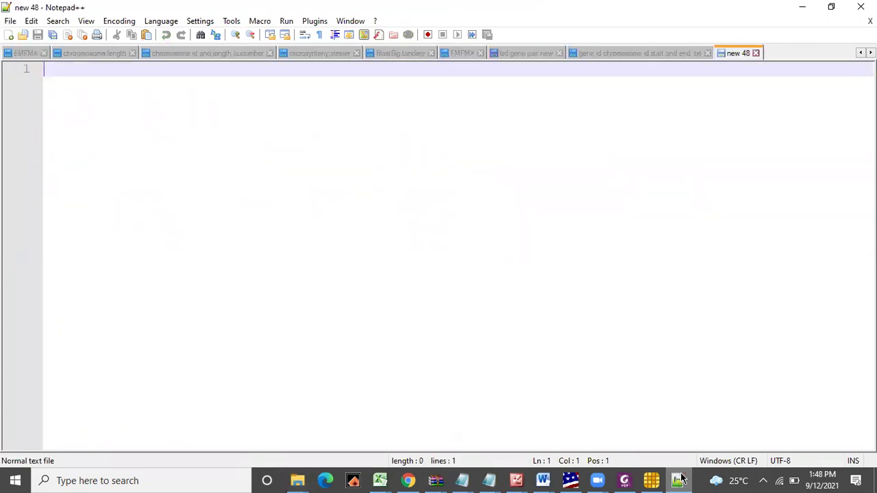
{"action": "type", "text": "Cs"}
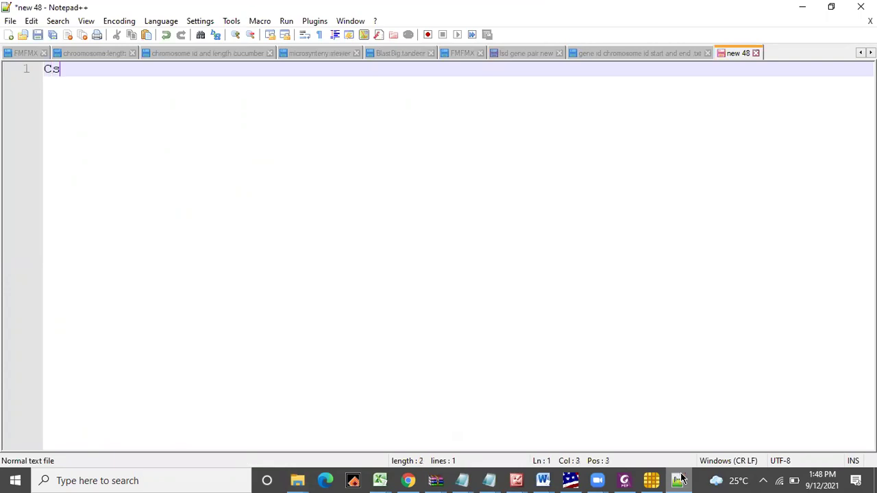
{"action": "type", "text": "LSD1\tCs"}
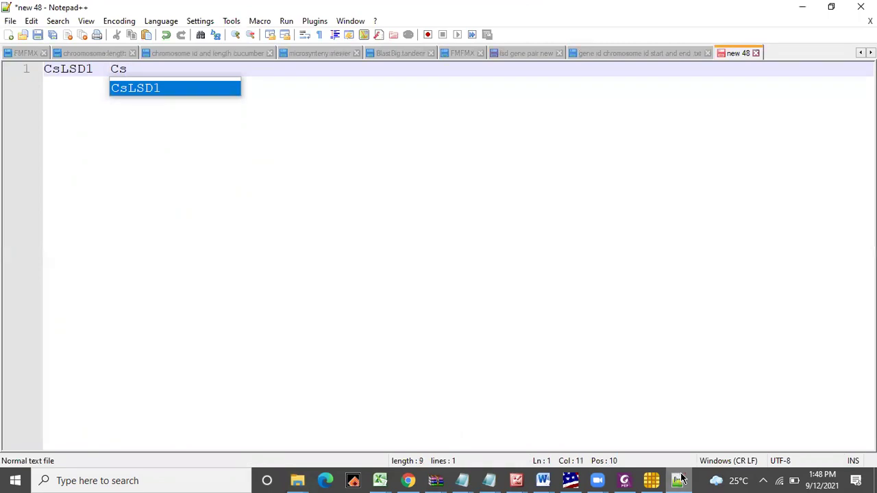
{"action": "type", "text": "LSD6"}
{"action": "key", "text": "Return"}
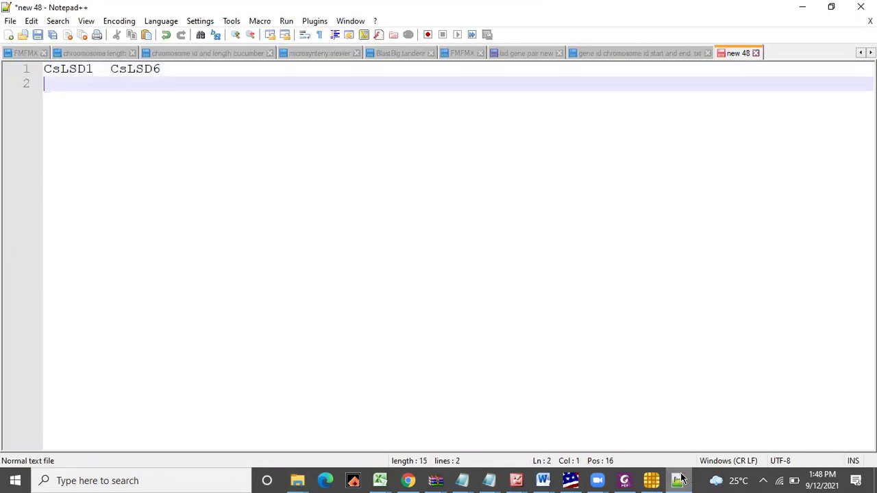
Add the tab-separated gene pair CsLSD3 and CsLSD6 on the second line.
{"action": "type", "text": "CsLS"}
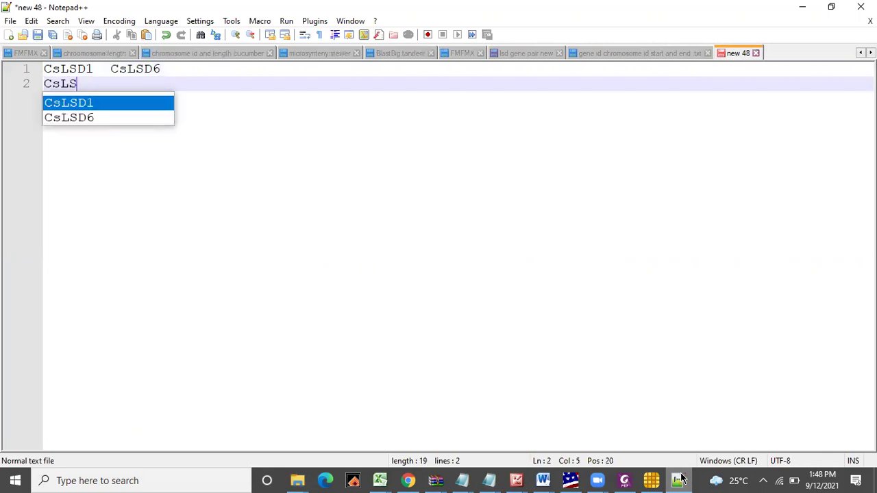
{"action": "type", "text": "D3"}
{"action": "key", "text": "Tab"}
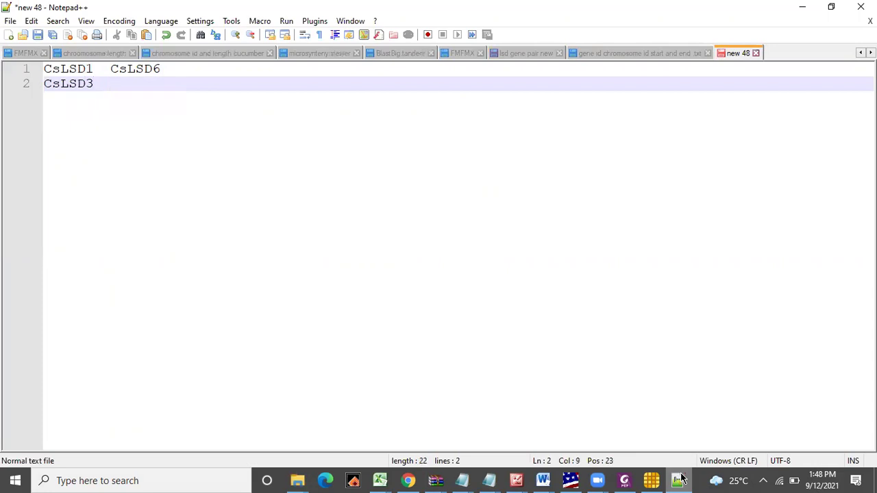
{"action": "type", "text": "Cs"}
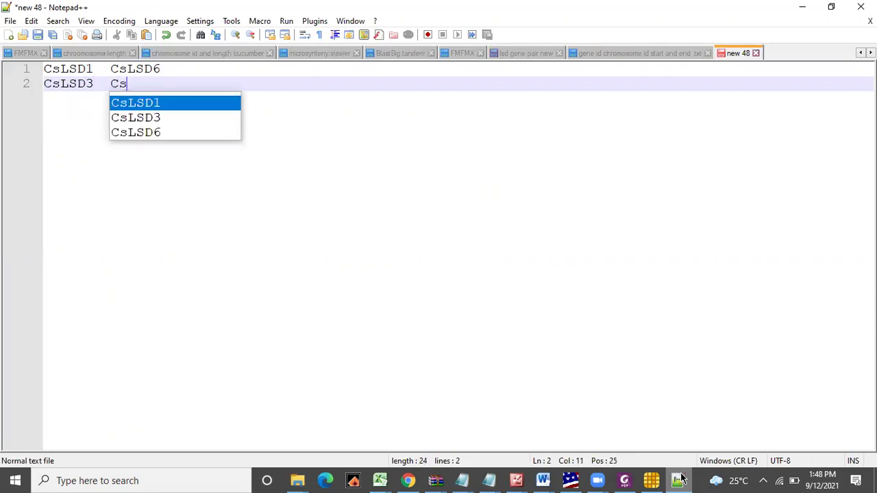
{"action": "type", "text": "LSD6"}
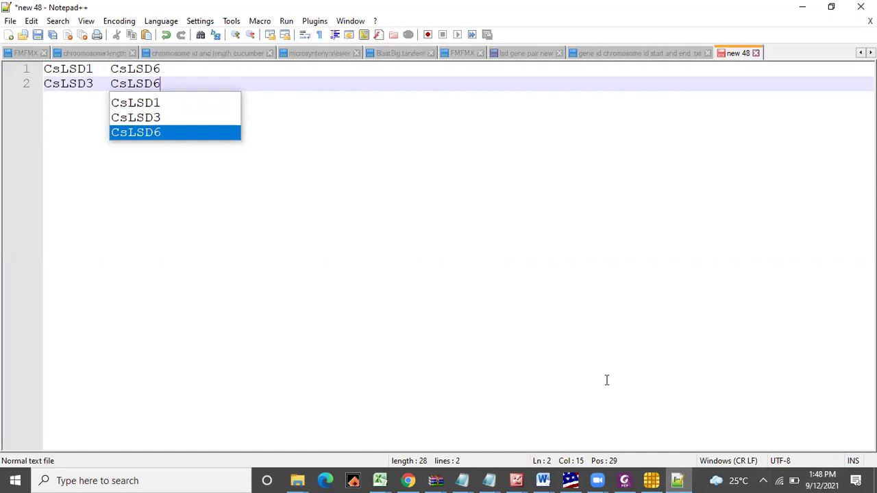
{"action": "left_click", "coordinate": [411, 171]}
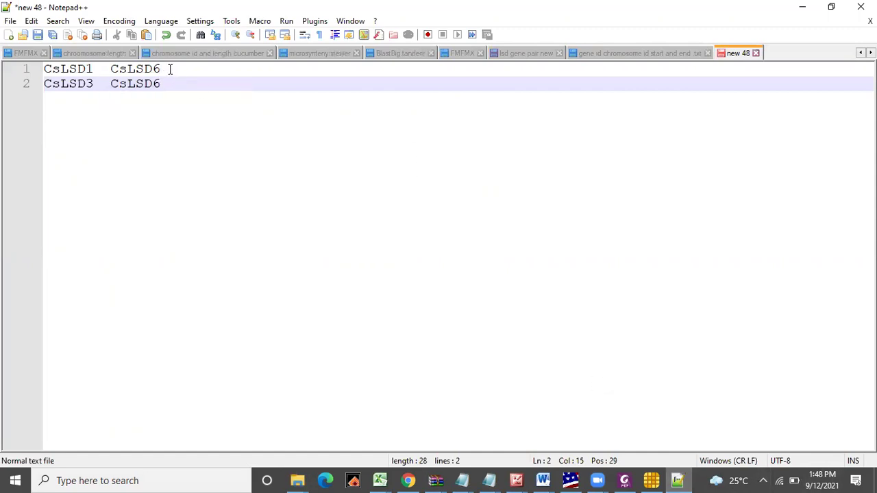
{"action": "left_click", "coordinate": [170, 69]}
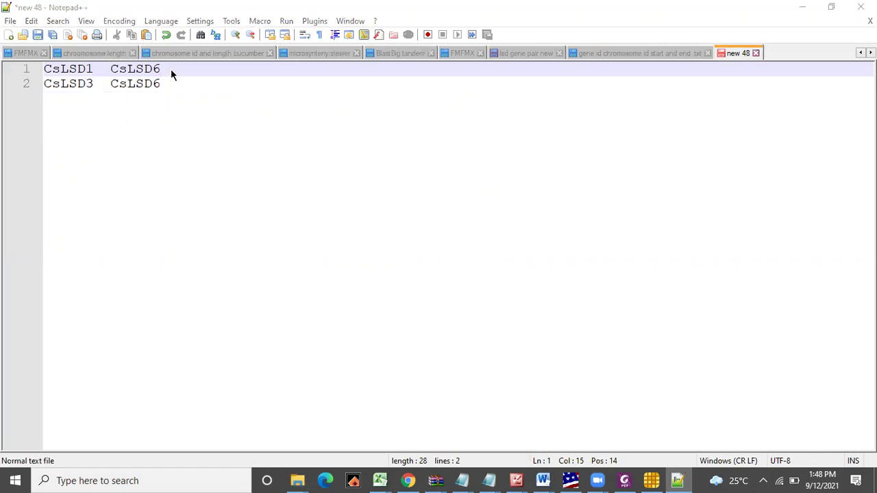
Save the gene pair document as "gene pair" in the chromosome mapping folder.
{"action": "key", "text": "ctrl+s"}
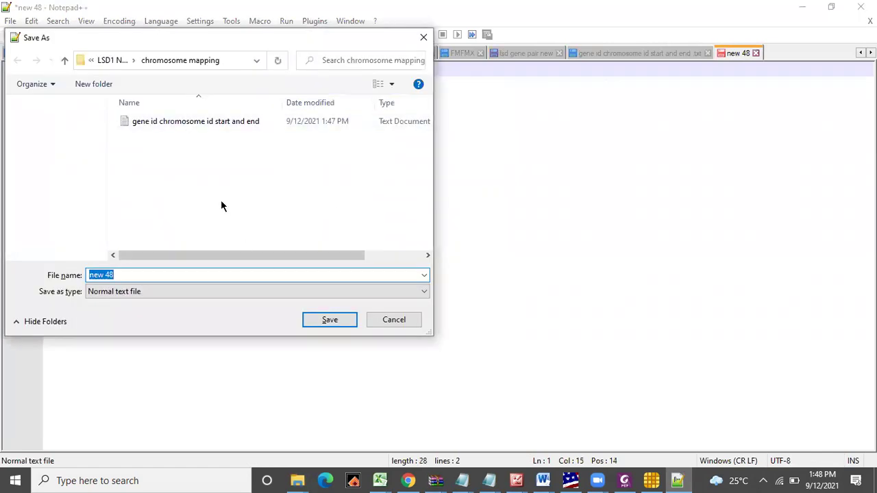
{"action": "type", "text": "g"}
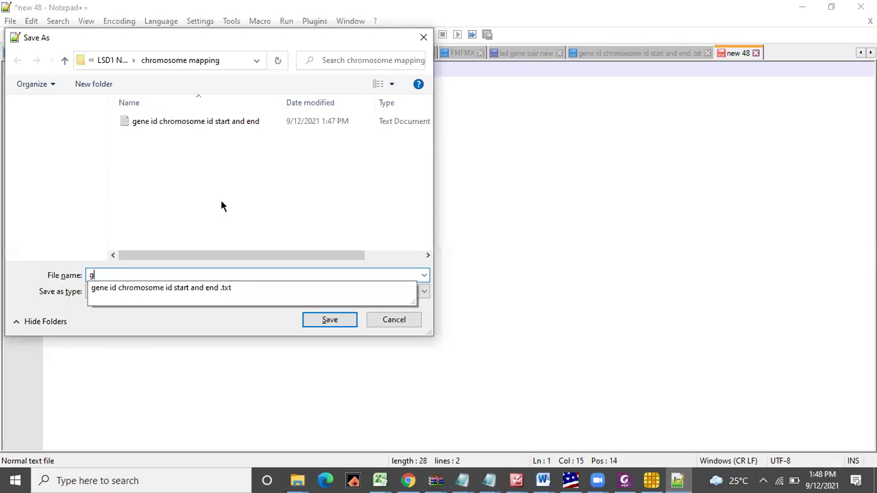
{"action": "type", "text": "ene pair"}
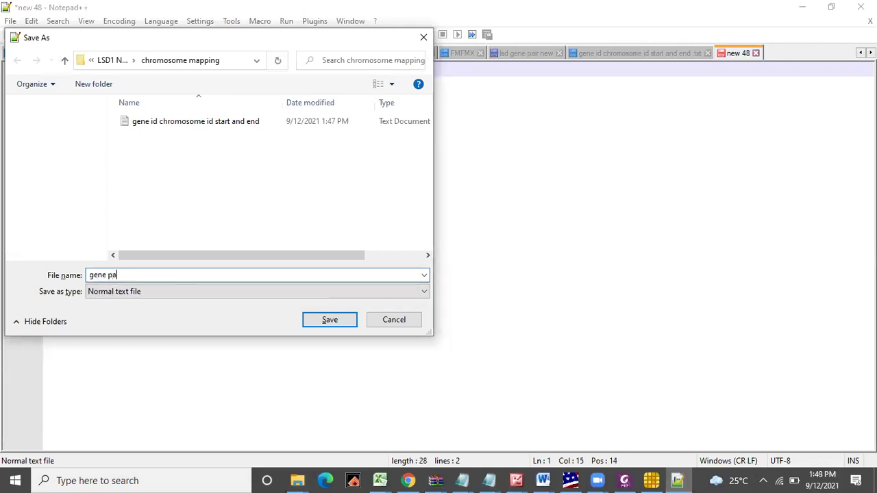
{"action": "left_click", "coordinate": [323, 319]}
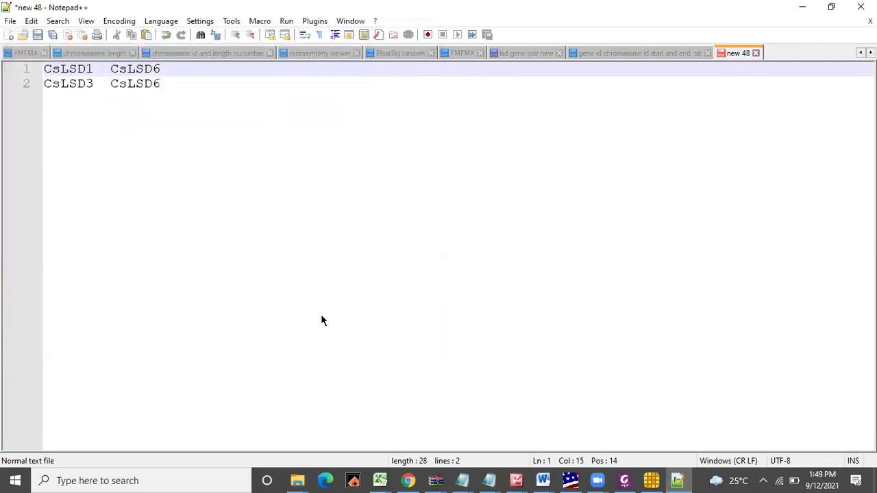
Switch to TBtools and load the "gene pair" file from the chromosome mapping folder as the gene linked info.
{"action": "left_click", "coordinate": [802, 7]}
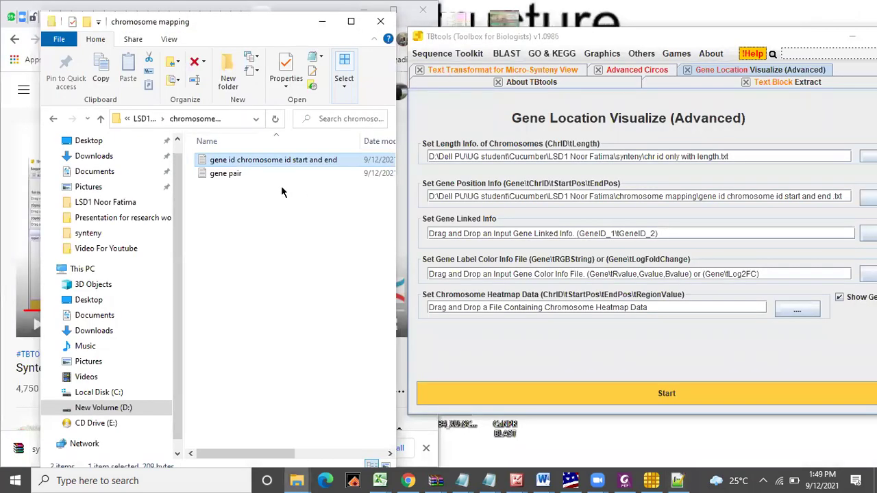
{"action": "left_click", "coordinate": [227, 176]}
{"action": "left_click_drag", "start_coordinate": [229, 178], "coordinate": [482, 232]}
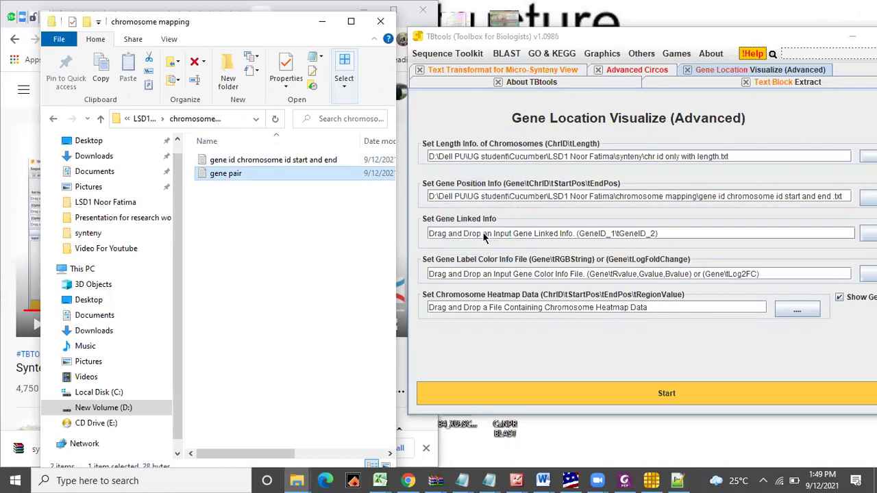
{"action": "left_click", "coordinate": [293, 370]}
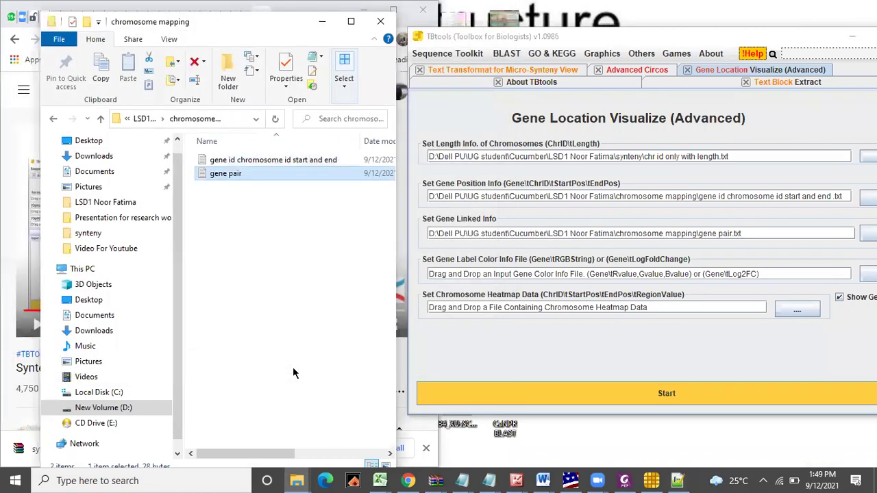
Generate the gene location plot and examine the chromosomes, gene labels and links over its full height.
{"action": "left_click", "coordinate": [569, 392]}
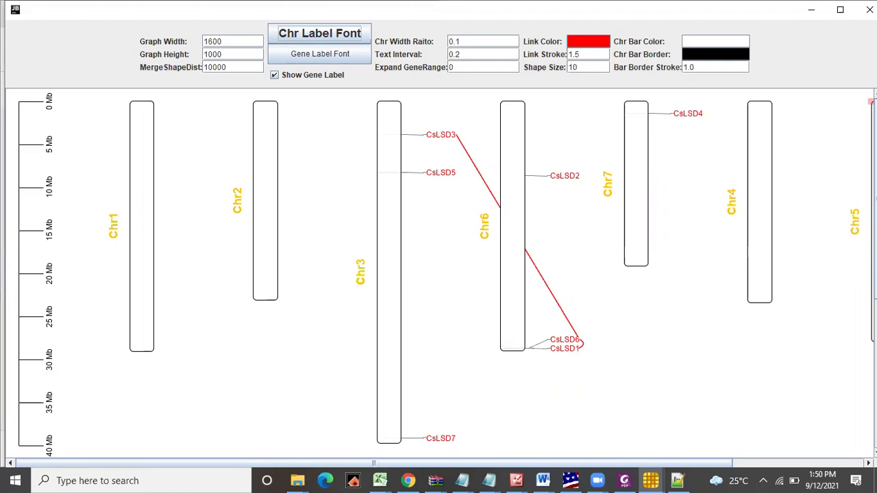
{"action": "scroll", "coordinate": [439, 274], "scroll_direction": "down", "scroll_amount": 5}
{"action": "scroll", "coordinate": [439, 274], "scroll_direction": "up", "scroll_amount": 5}
{"action": "scroll", "coordinate": [438, 274], "scroll_direction": "down", "scroll_amount": 5}
{"action": "scroll", "coordinate": [438, 274], "scroll_direction": "up", "scroll_amount": 5}
{"action": "scroll", "coordinate": [439, 275], "scroll_direction": "down", "scroll_amount": 5}
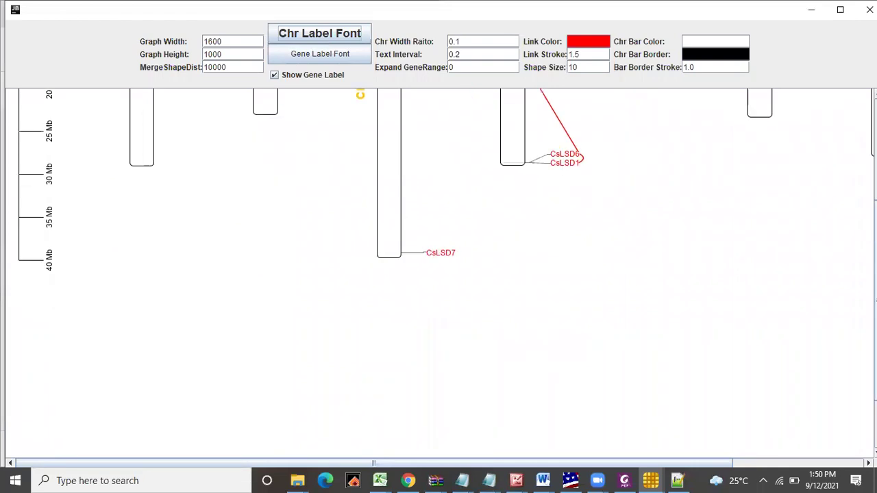
{"action": "scroll", "coordinate": [439, 274], "scroll_direction": "up", "scroll_amount": 4}
{"action": "scroll", "coordinate": [839, 123], "scroll_direction": "up", "scroll_amount": 1}
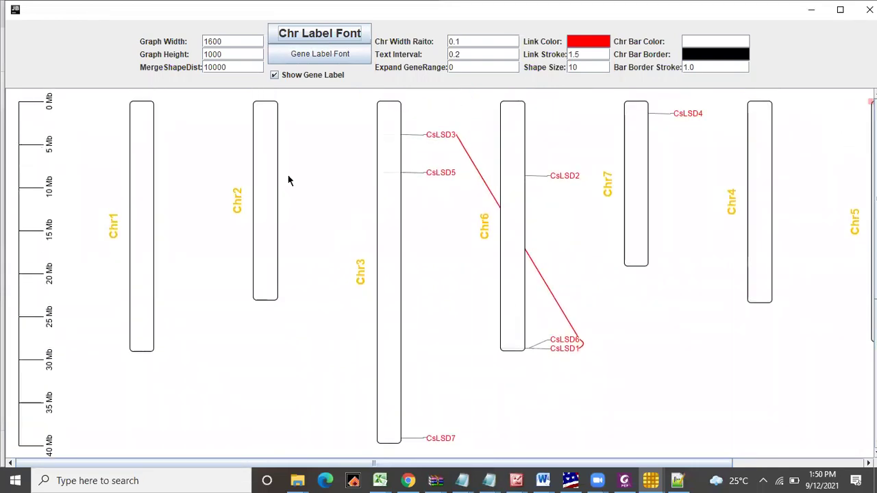
Try magenta (240,2,127) and teal green (102,194,165) as the chromosome bar color of the gene location plot.
{"action": "left_click", "coordinate": [690, 43]}
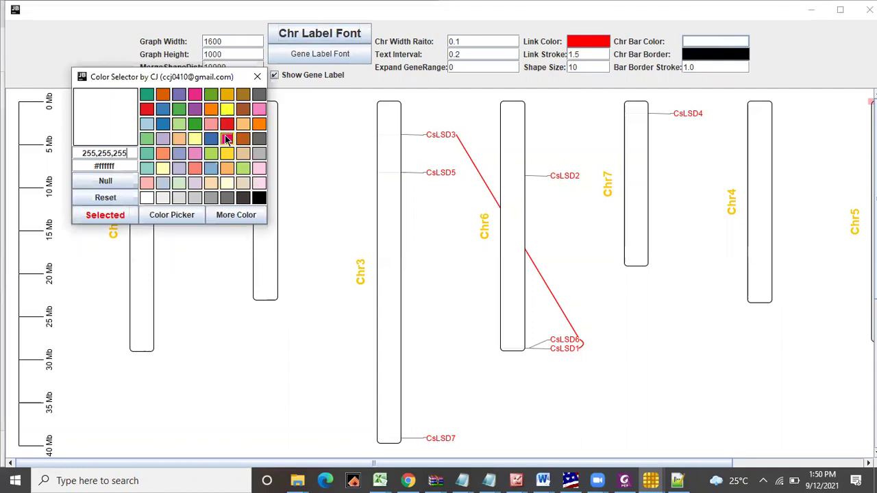
{"action": "left_click", "coordinate": [227, 139]}
{"action": "left_click", "coordinate": [112, 221]}
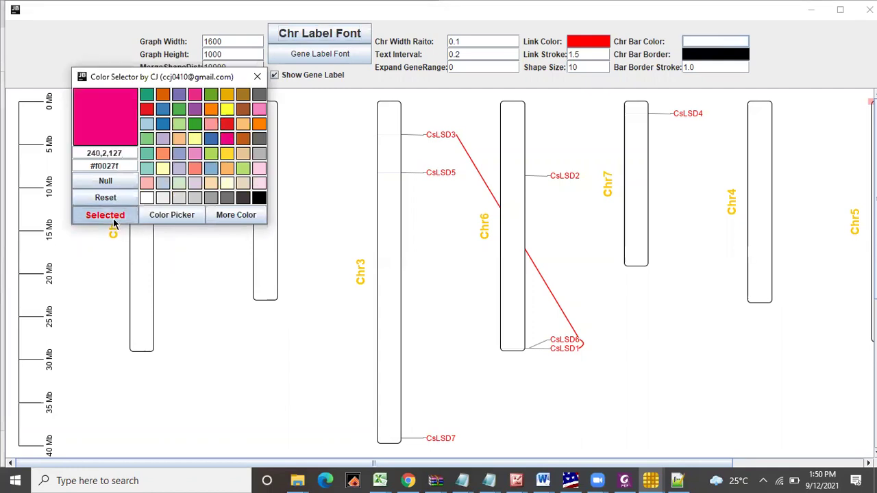
{"action": "left_click", "coordinate": [691, 42]}
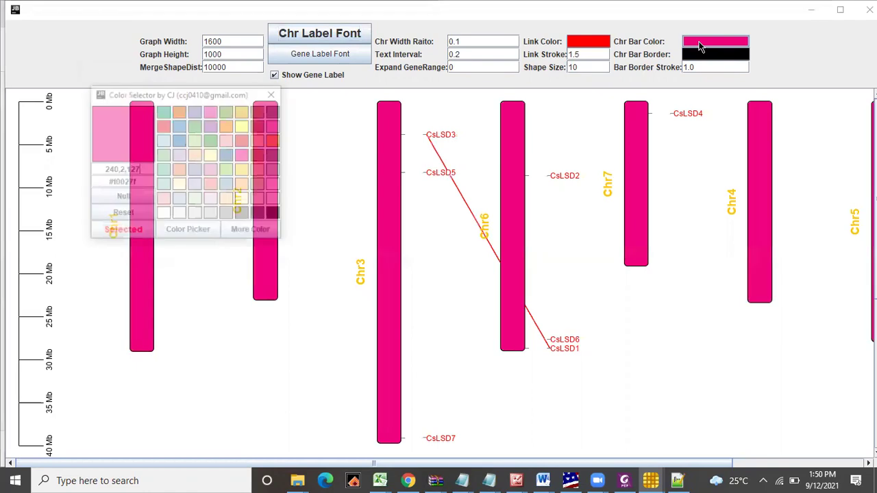
{"action": "left_click", "coordinate": [164, 171]}
{"action": "left_click", "coordinate": [117, 232]}
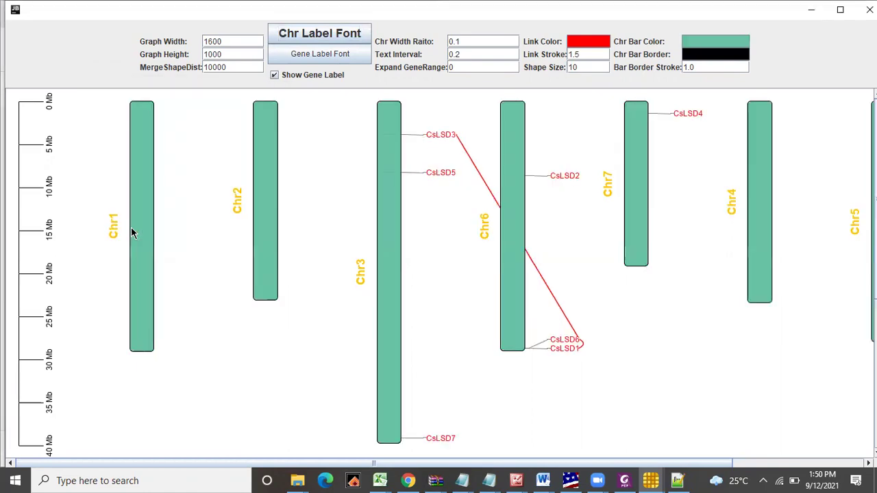
Change the chromosome bar color to black in the gene location plot.
{"action": "left_click", "coordinate": [701, 41]}
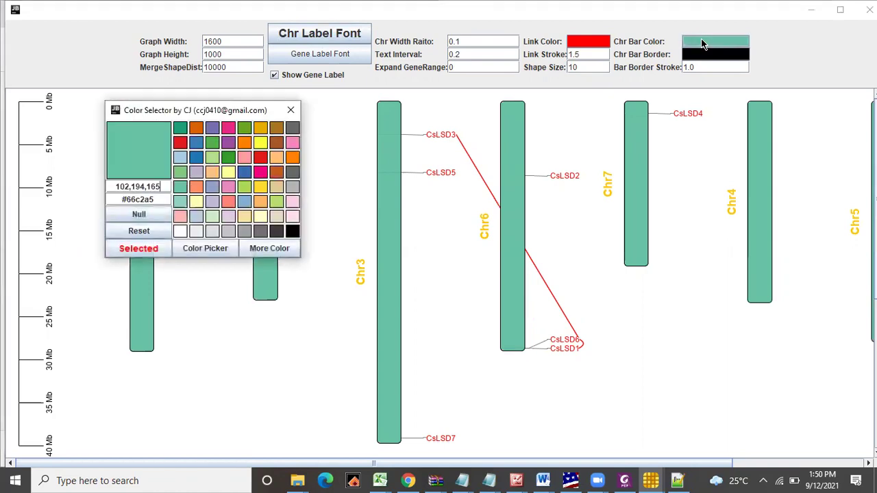
{"action": "left_click", "coordinate": [294, 114]}
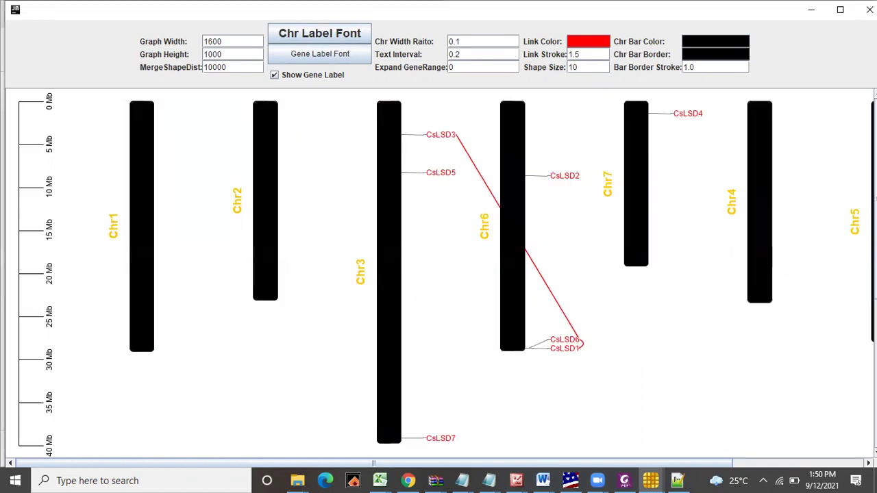
Minimize the gene location plot and go from the chromosome mapping folder to its parent folder.
{"action": "left_click", "coordinate": [812, 9]}
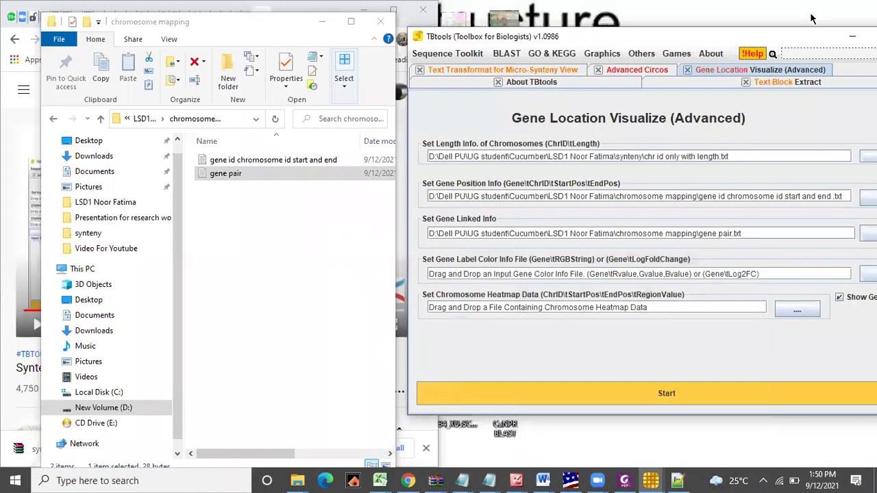
{"action": "left_click", "coordinate": [98, 120]}
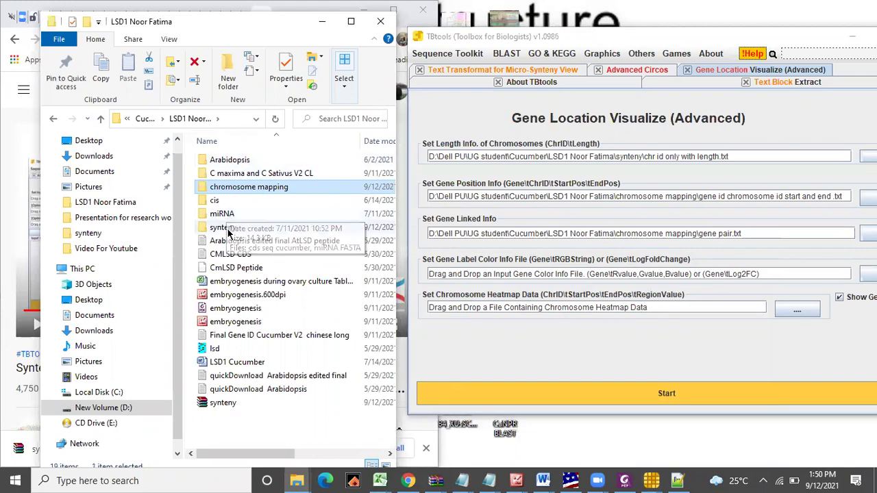
Copy the "chr id only with length" text file from the synteny folder into the chromosome mapping folder.
{"action": "double_click", "coordinate": [228, 231]}
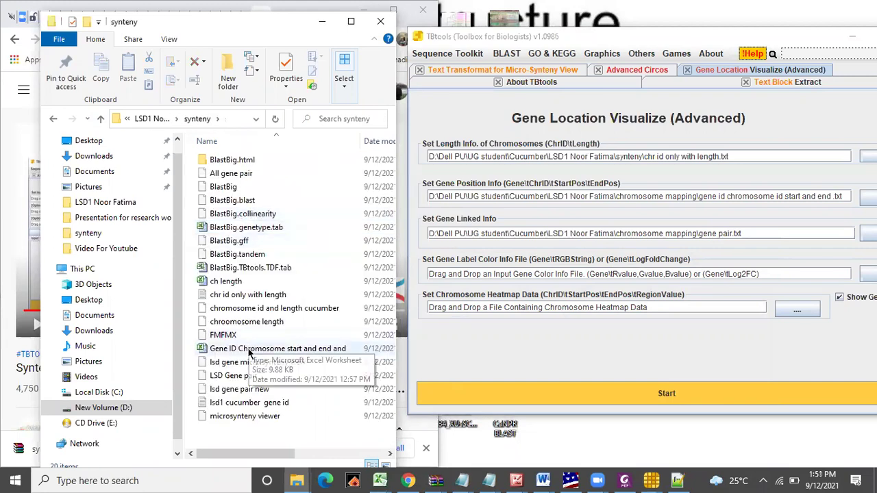
{"action": "left_click", "coordinate": [255, 294]}
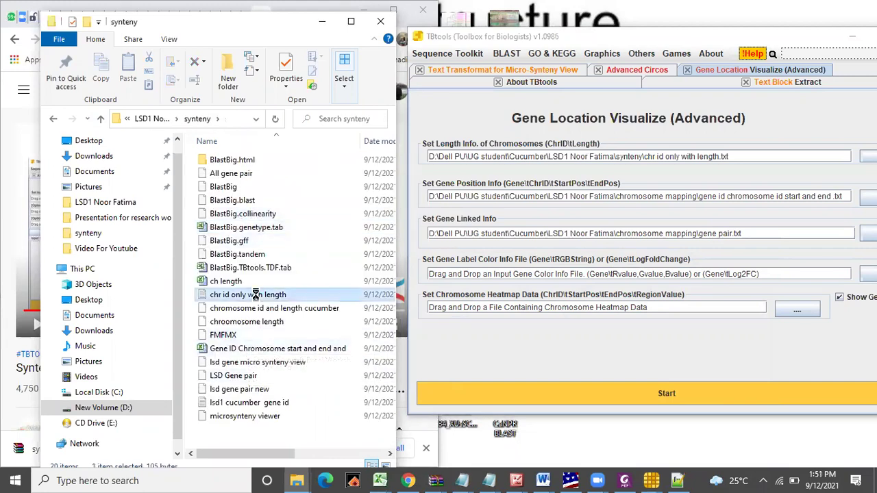
{"action": "right_click", "coordinate": [255, 295]}
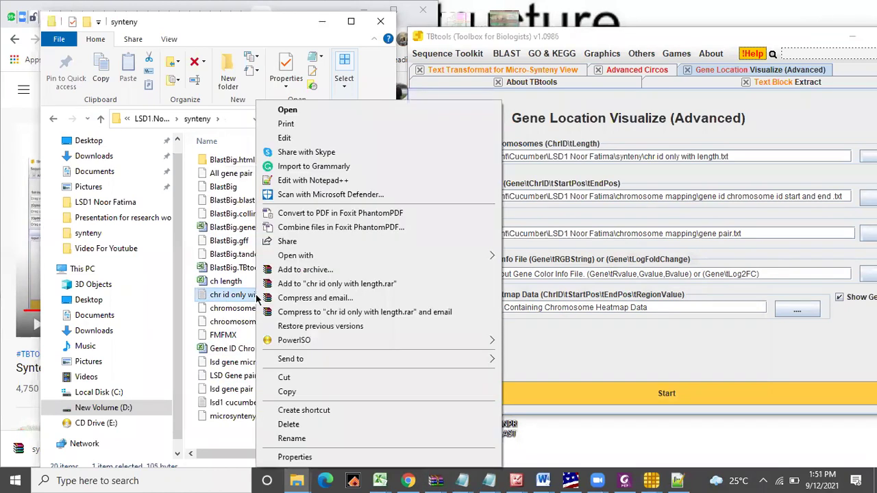
{"action": "left_click", "coordinate": [287, 394]}
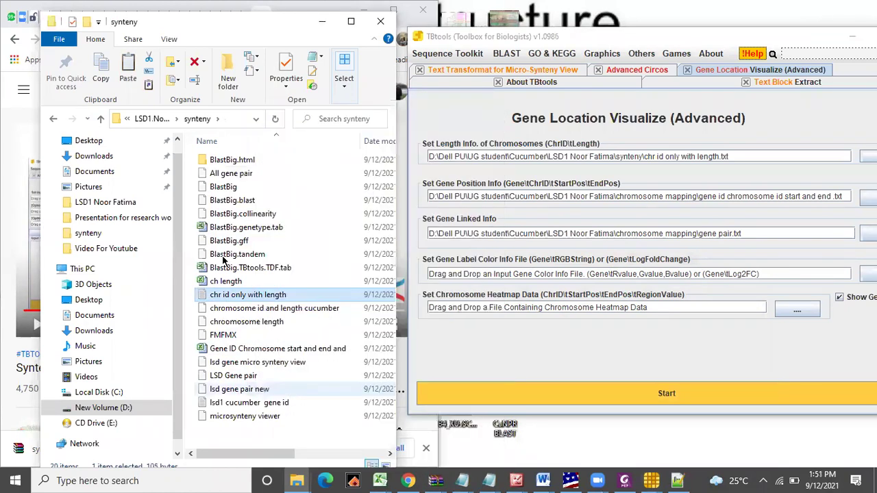
{"action": "left_click", "coordinate": [100, 118]}
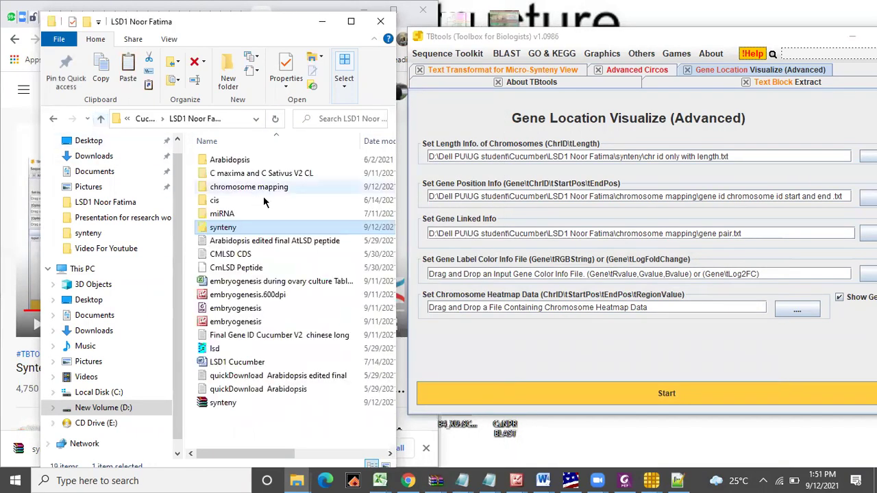
{"action": "double_click", "coordinate": [231, 232]}
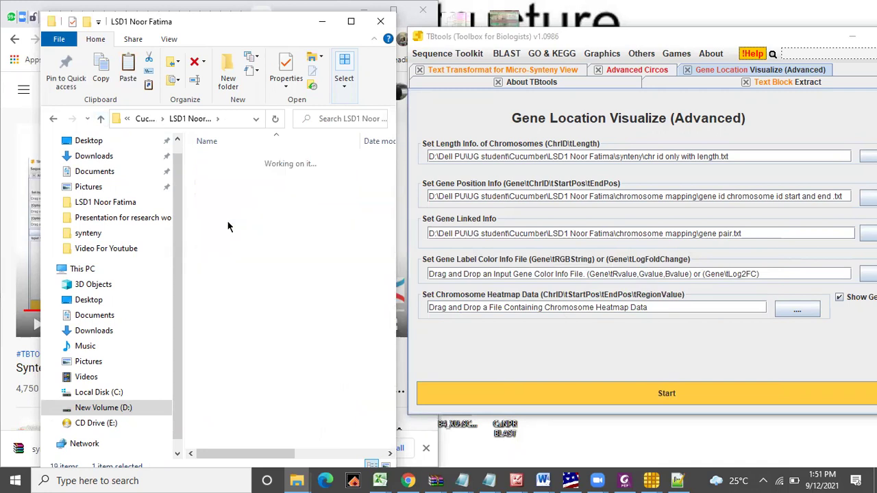
{"action": "left_click", "coordinate": [101, 119]}
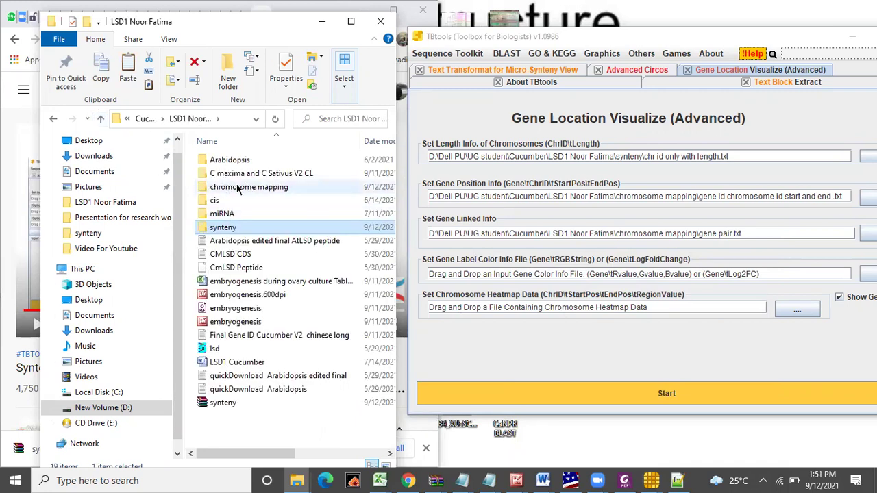
{"action": "double_click", "coordinate": [236, 133]}
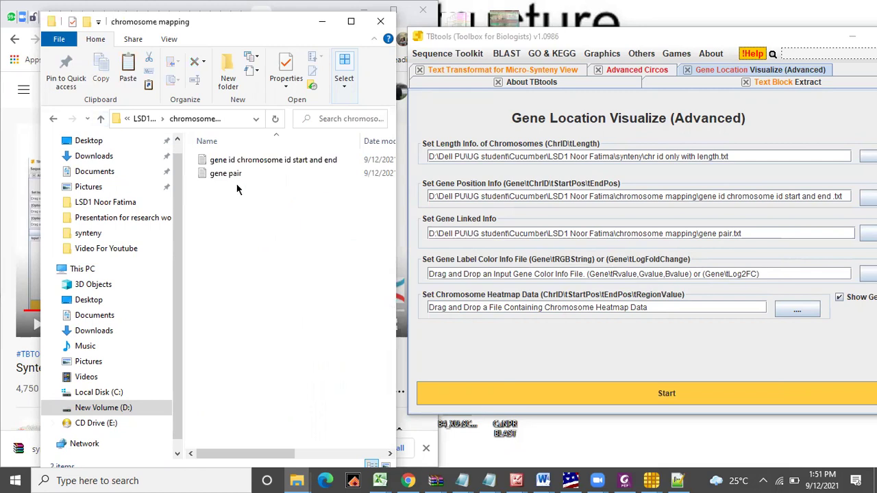
{"action": "key", "text": "ctrl+v"}
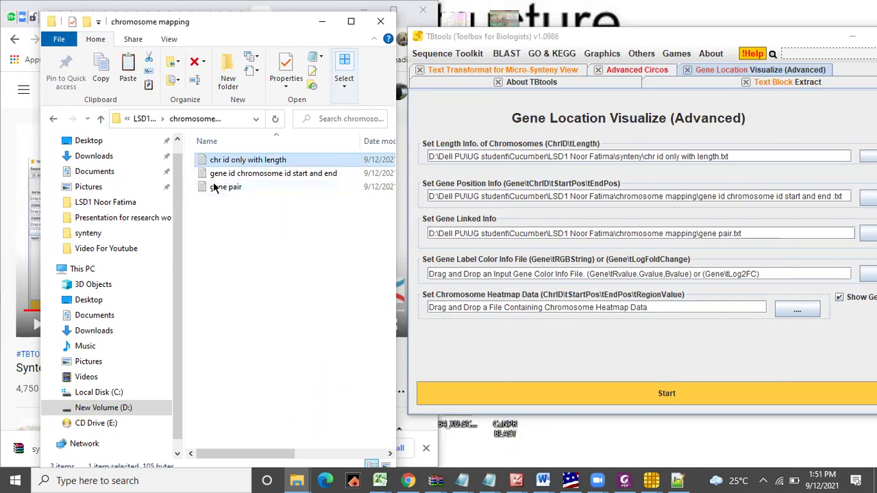
Switch to WhatsApp Web in Chrome and start attaching a document to the GWA-LSD1 Cucumber group chat.
{"action": "left_click", "coordinate": [393, 11]}
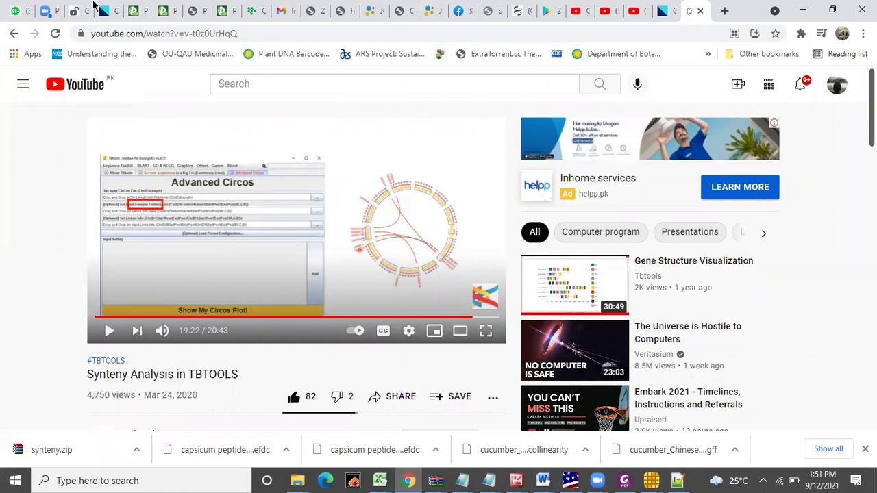
{"action": "left_click", "coordinate": [15, 7]}
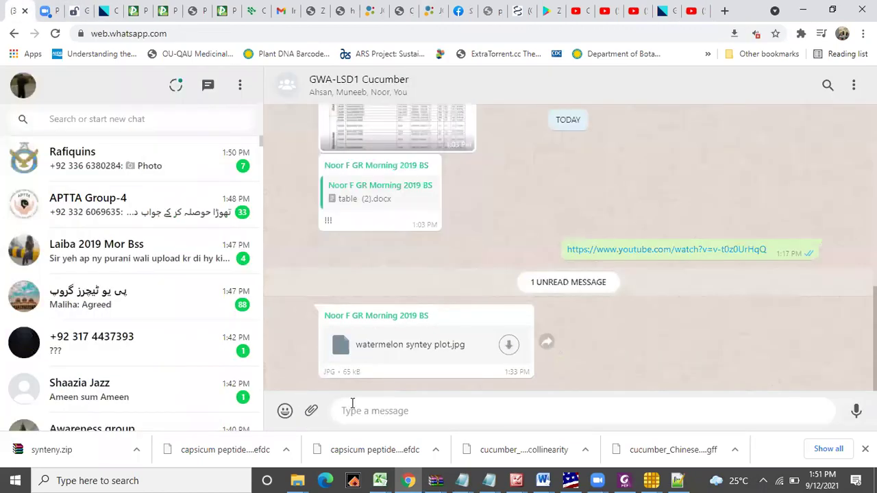
{"action": "left_click", "coordinate": [311, 412]}
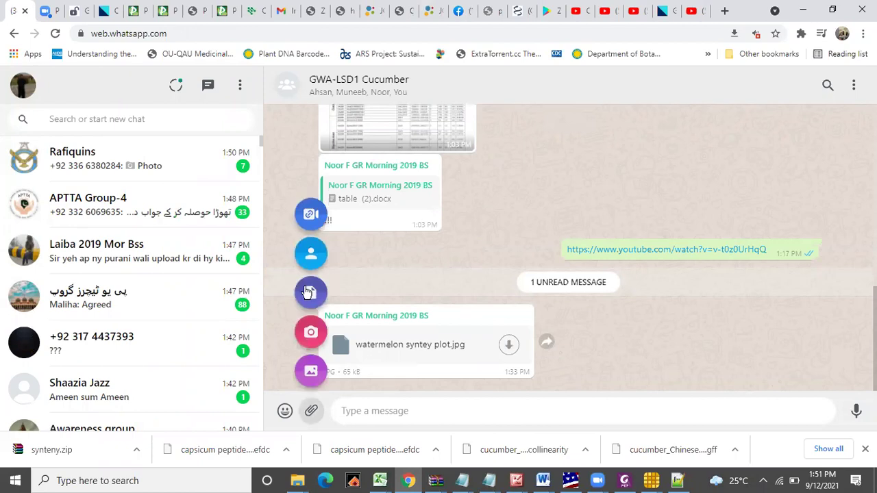
{"action": "left_click", "coordinate": [308, 292]}
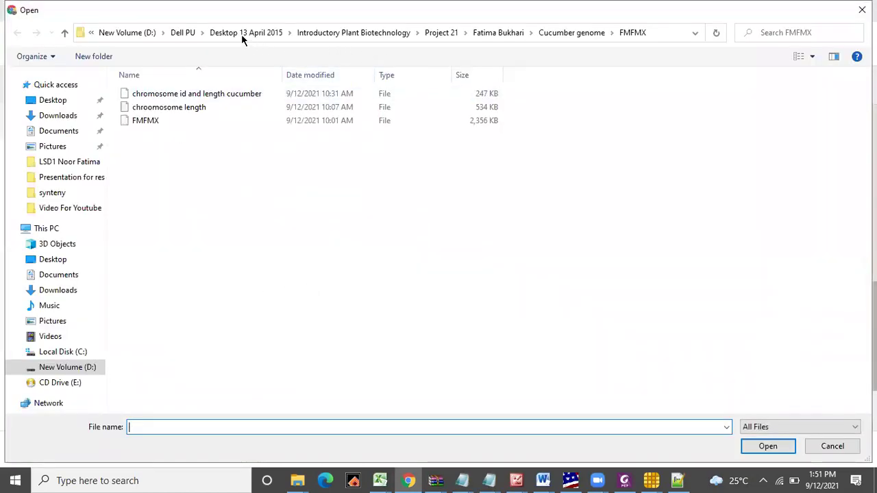
Browse from Dell PU through UG student, Cucumber and the LSD1 project folder to the chromosome mapping folder.
{"action": "left_click", "coordinate": [185, 33]}
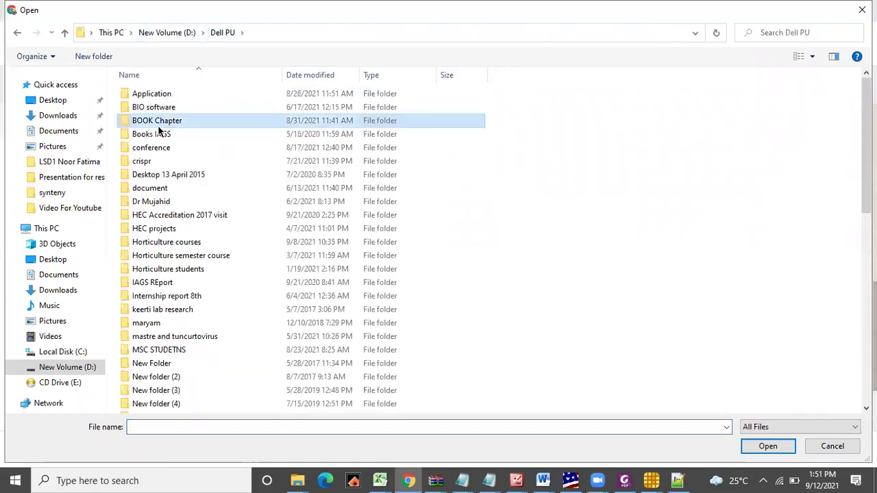
{"action": "scroll", "coordinate": [159, 127], "scroll_direction": "down", "scroll_amount": 10}
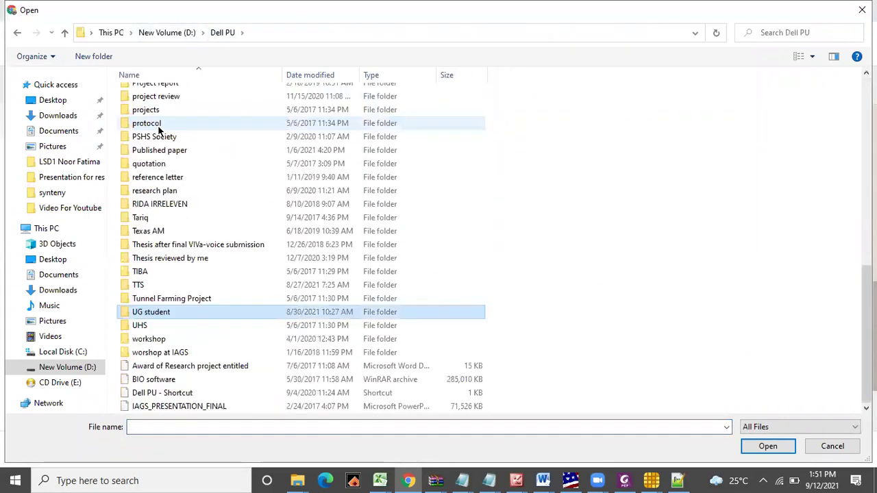
{"action": "double_click", "coordinate": [156, 313]}
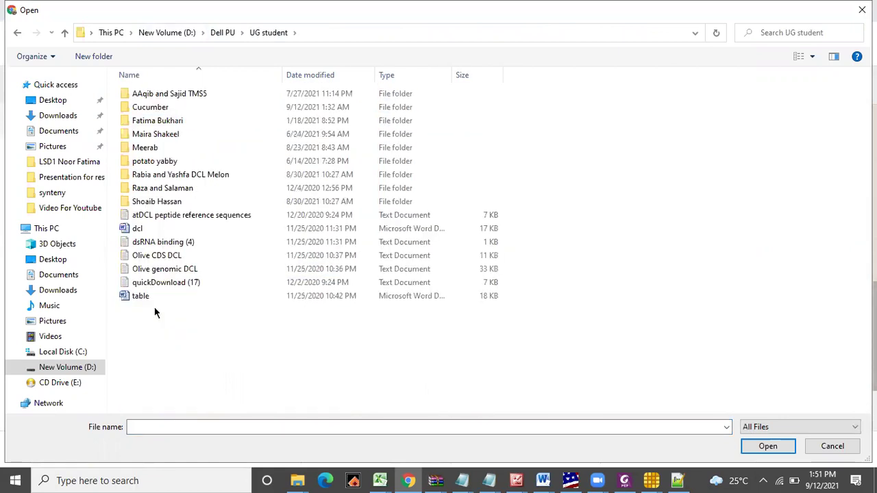
{"action": "double_click", "coordinate": [163, 110]}
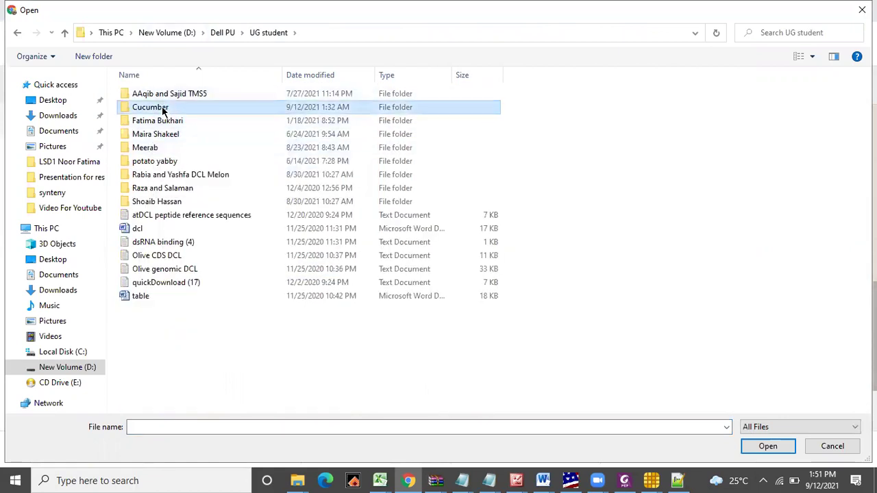
{"action": "double_click", "coordinate": [142, 136]}
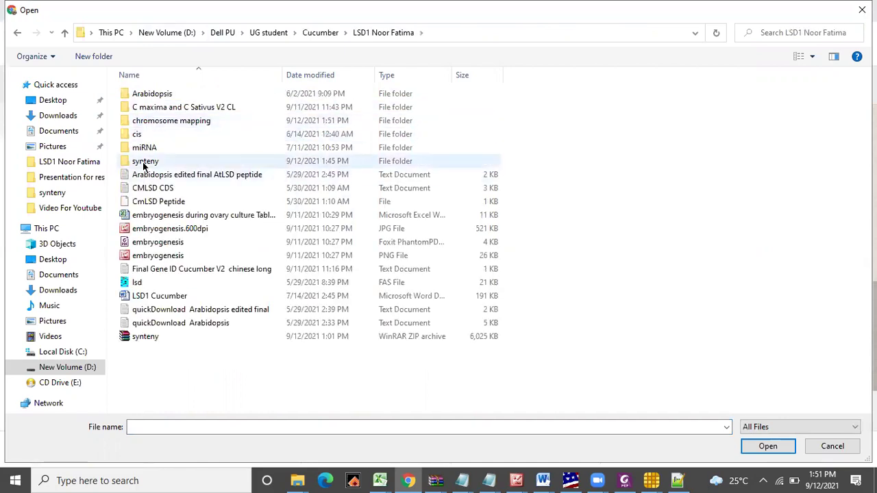
{"action": "left_click", "coordinate": [165, 124]}
{"action": "double_click", "coordinate": [164, 123]}
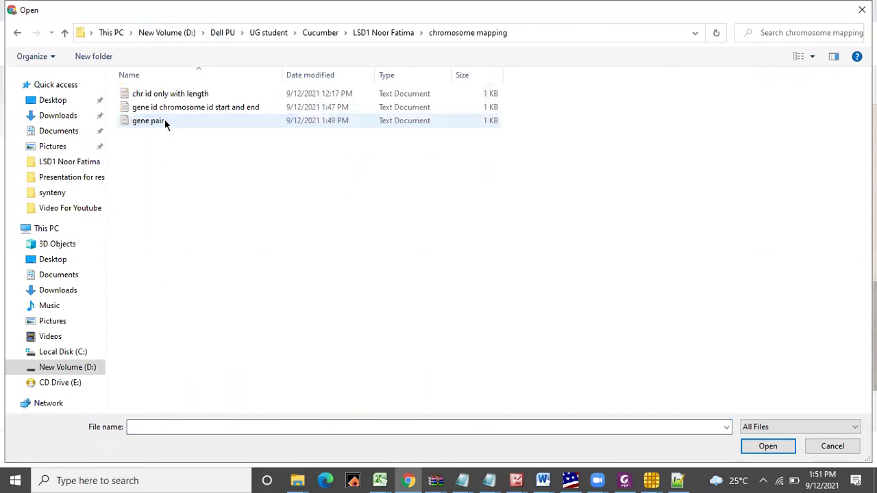
Attach all three text files in the chromosome mapping folder and send them to the group.
{"action": "key", "text": "ctrl+a"}
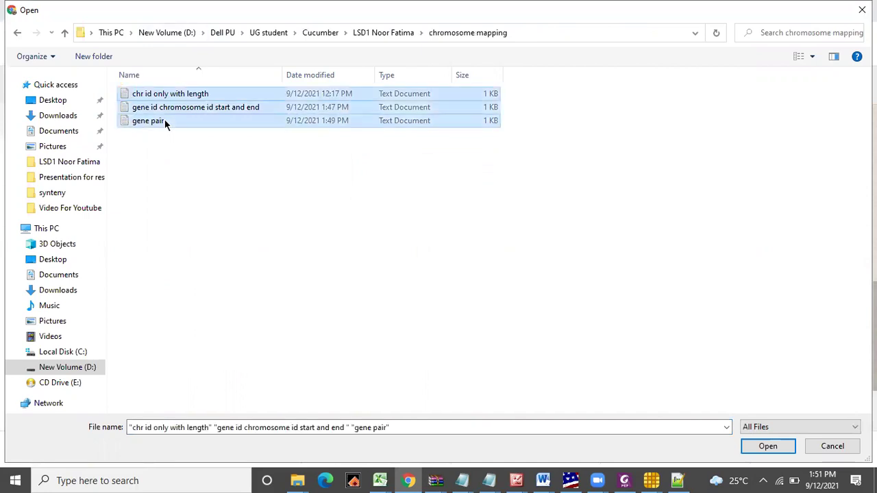
{"action": "left_click", "coordinate": [782, 451]}
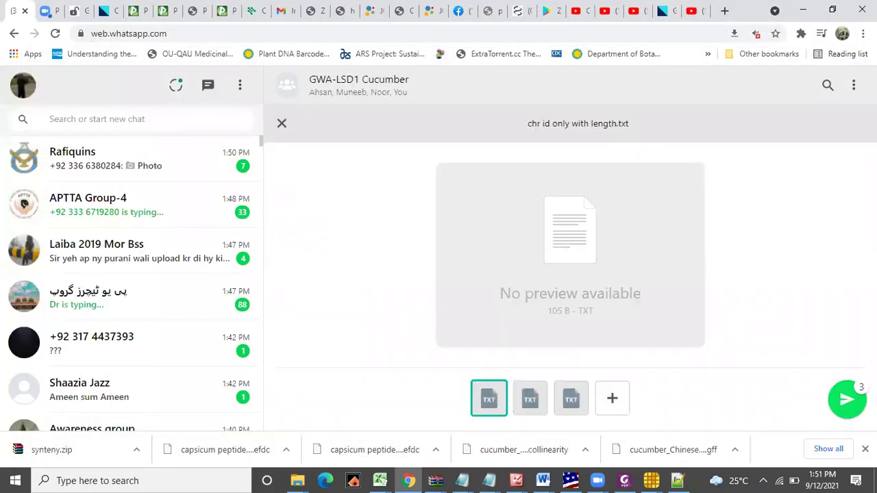
{"action": "left_click", "coordinate": [858, 406]}
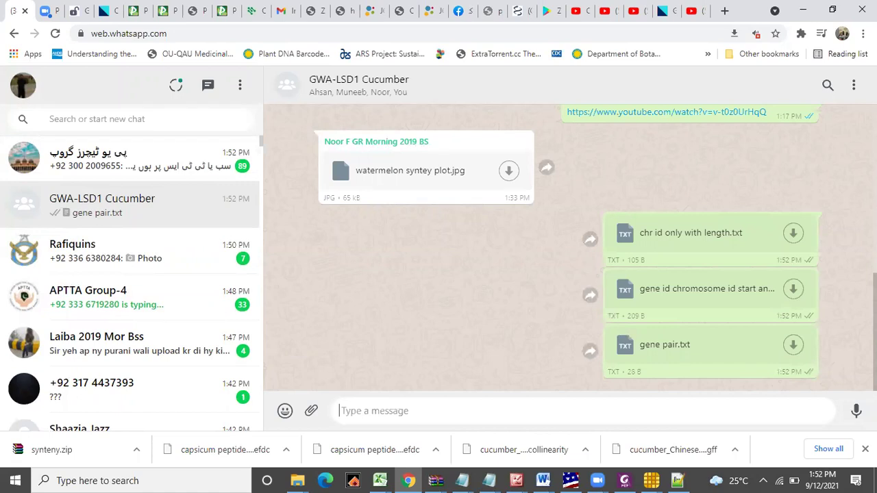
Minimize the browser and TBtools, and maximize the File Explorer window showing the chromosome mapping folder.
{"action": "left_click", "coordinate": [801, 10]}
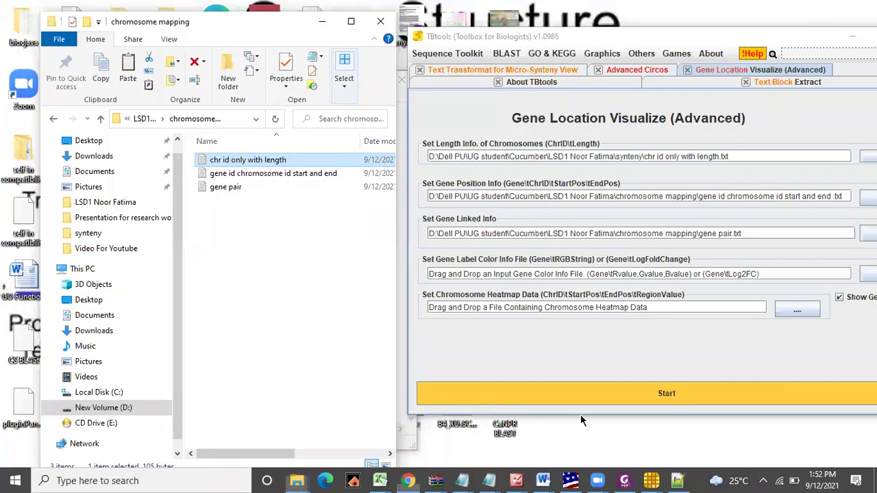
{"action": "left_click", "coordinate": [651, 480]}
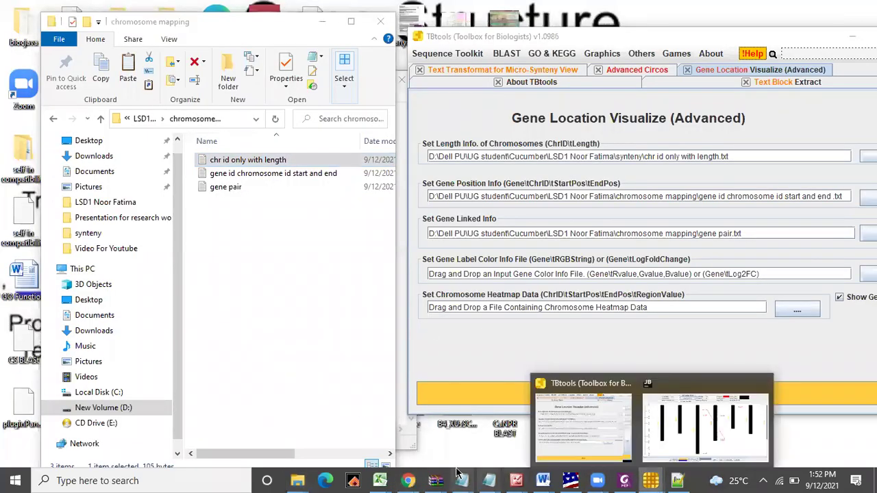
{"action": "left_click", "coordinate": [578, 427]}
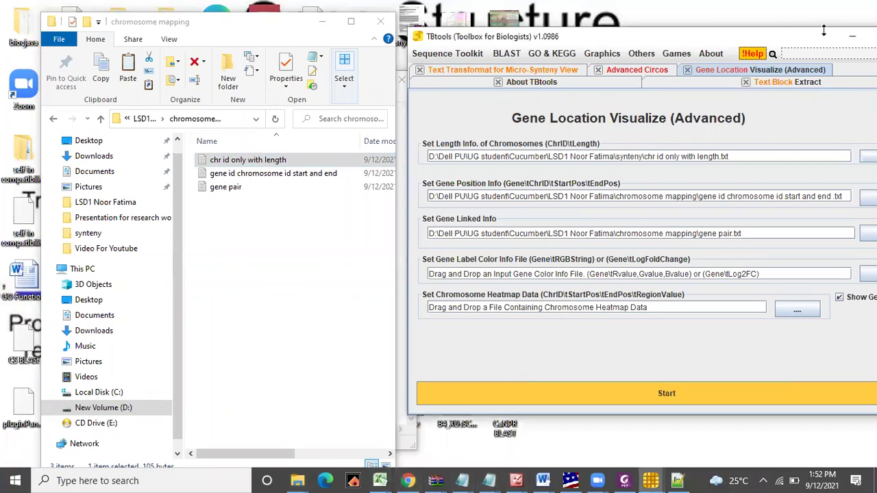
{"action": "left_click", "coordinate": [854, 40]}
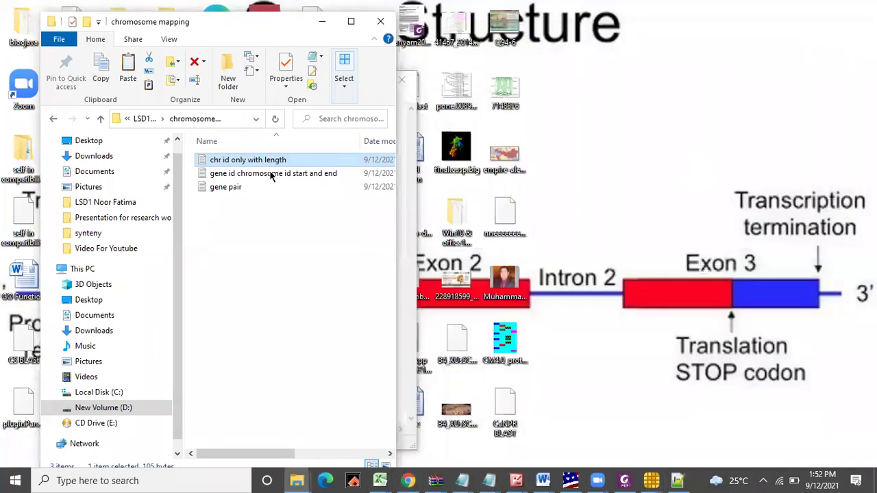
{"action": "left_click", "coordinate": [350, 21]}
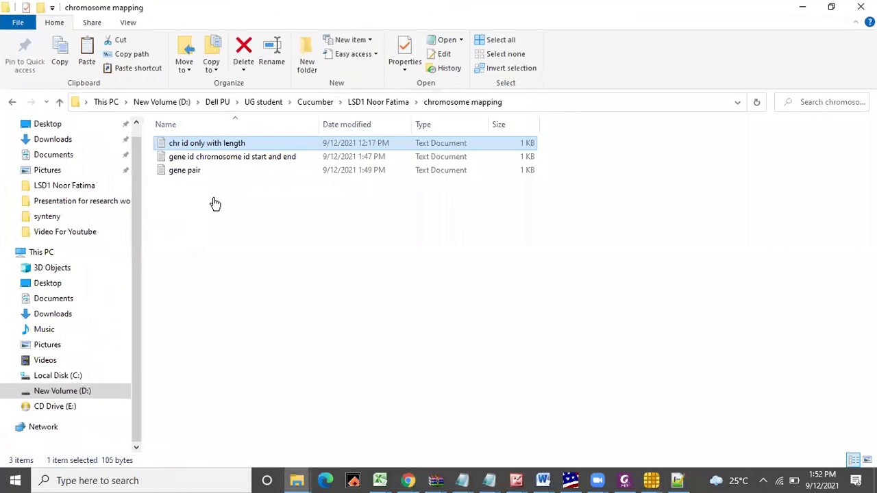
Return to WhatsApp Web, download "watermelon syntey plot.jpg" from the group chat, view the image and close it.
{"action": "key", "text": "alt+Tab"}
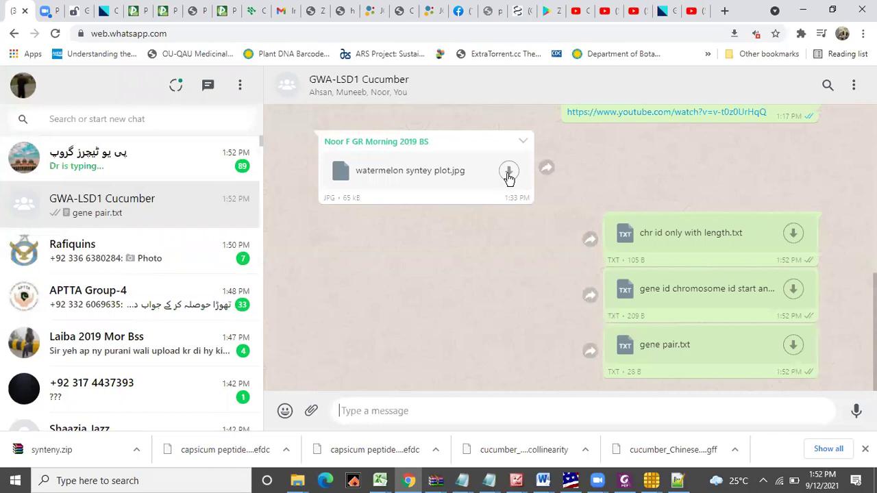
{"action": "left_click", "coordinate": [508, 173]}
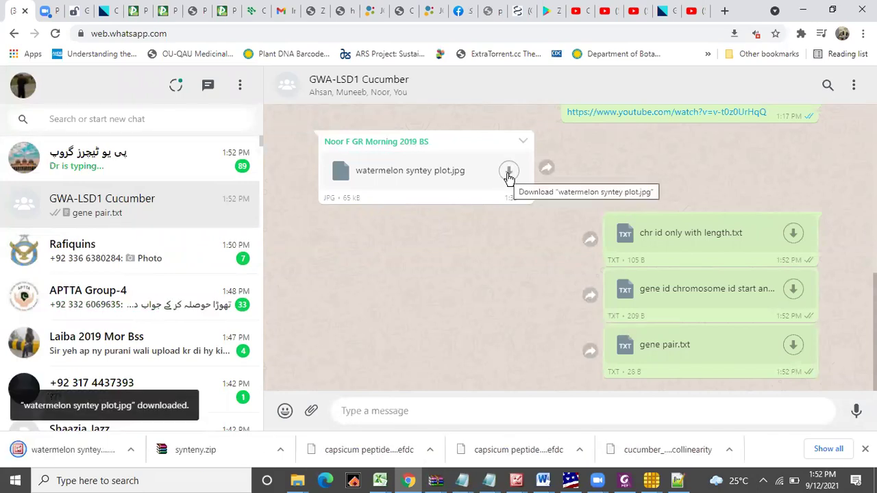
{"action": "left_click", "coordinate": [89, 442]}
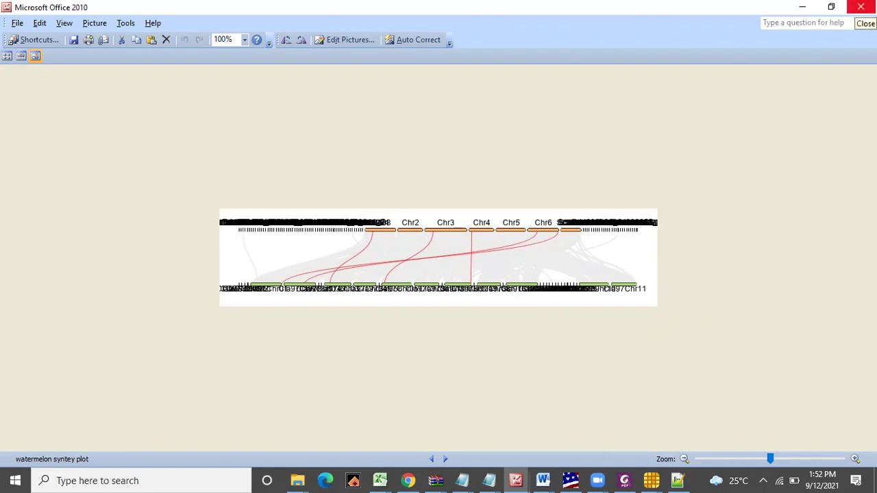
{"action": "left_click", "coordinate": [861, 7]}
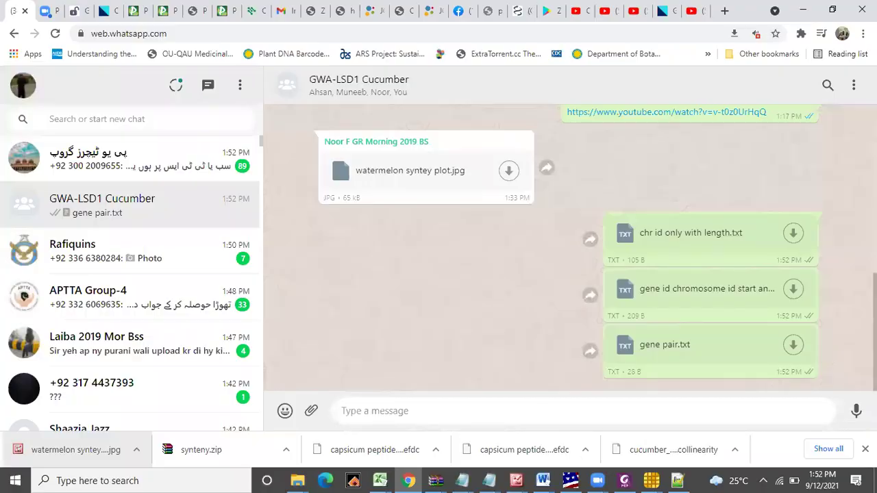
Look back through the group chat's earlier messages for the cucumber with Arabidopsis synteny files.
{"action": "scroll", "coordinate": [596, 248], "scroll_direction": "up", "scroll_amount": 10}
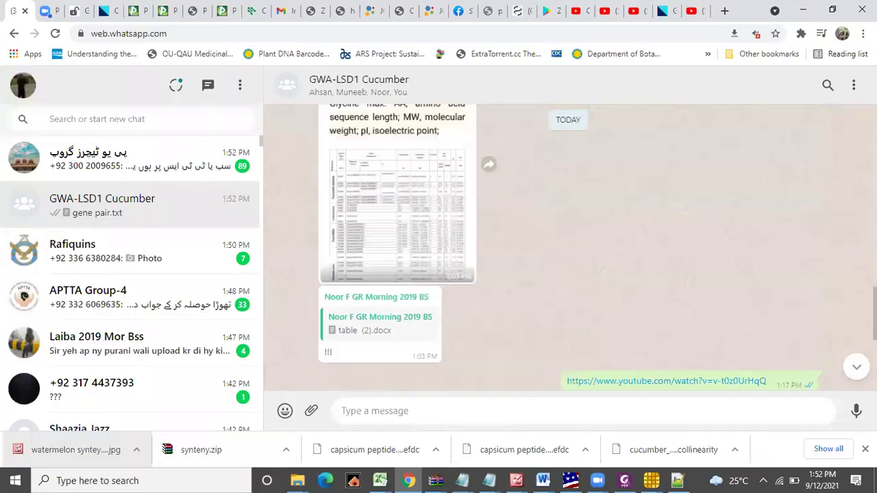
{"action": "scroll", "coordinate": [521, 265], "scroll_direction": "up", "scroll_amount": 3}
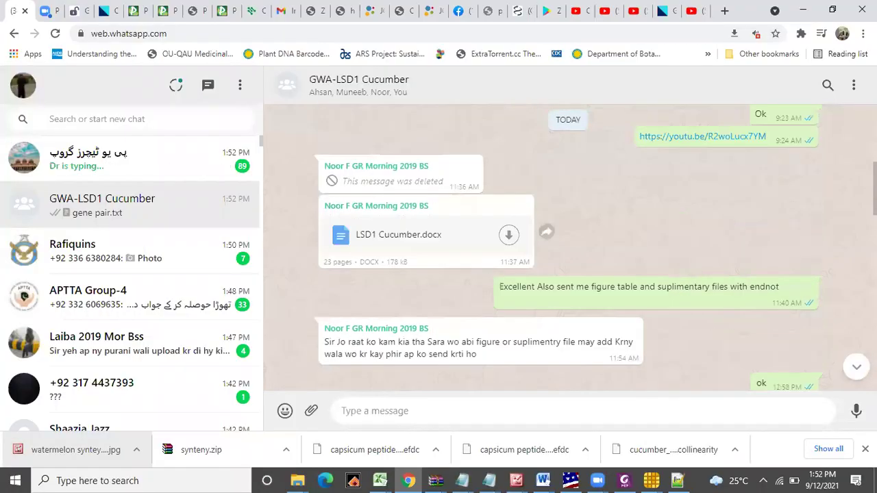
{"action": "scroll", "coordinate": [521, 266], "scroll_direction": "up", "scroll_amount": 10}
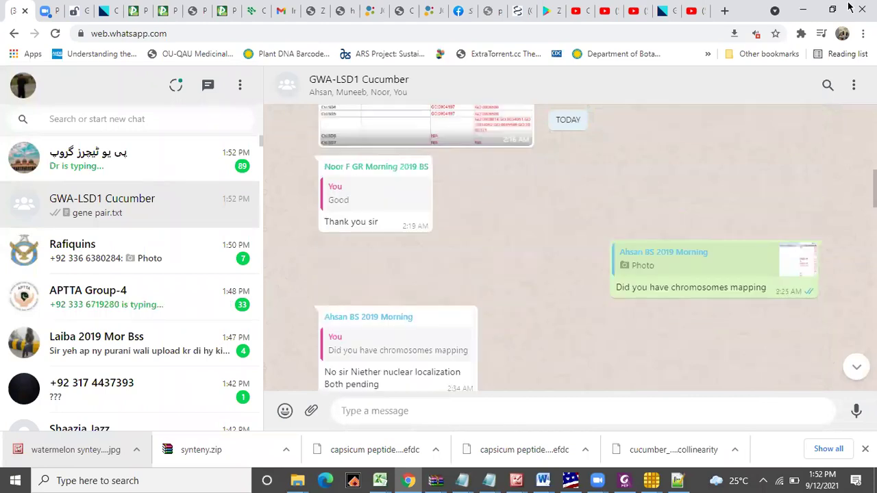
{"action": "scroll", "coordinate": [568, 247], "scroll_direction": "up", "scroll_amount": 3}
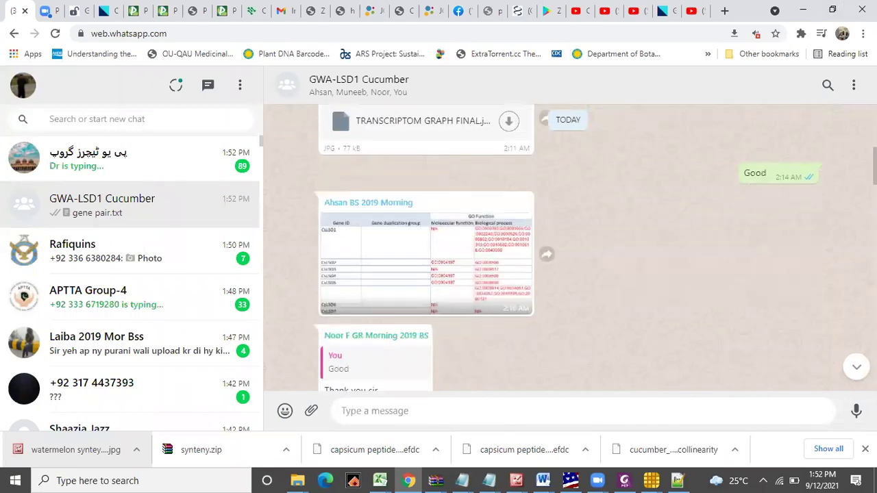
{"action": "scroll", "coordinate": [425, 246], "scroll_direction": "up", "scroll_amount": 3}
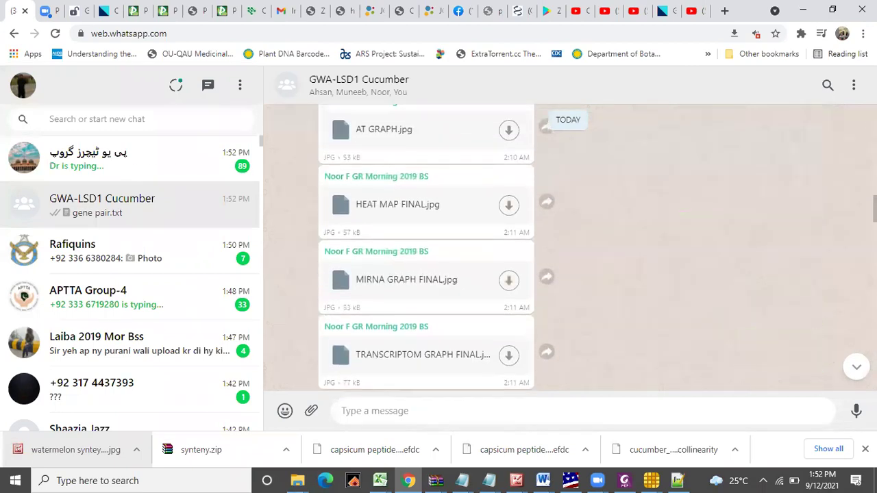
{"action": "scroll", "coordinate": [425, 246], "scroll_direction": "up", "scroll_amount": 10}
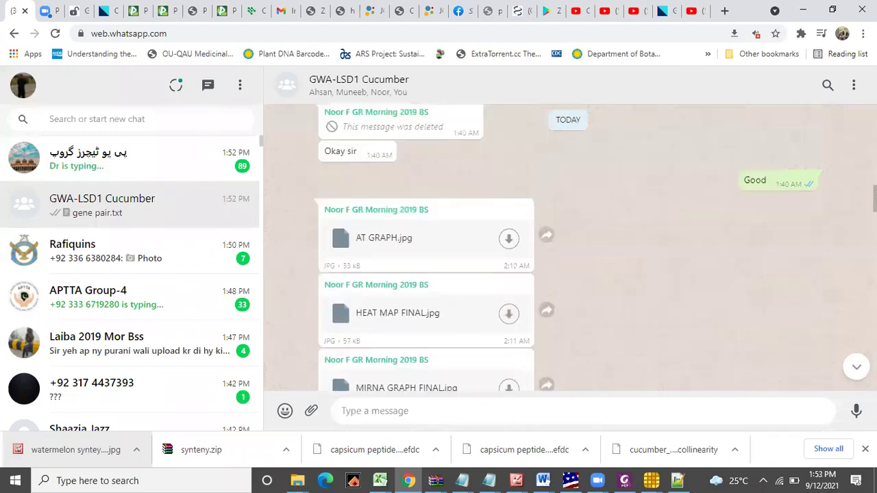
{"action": "scroll", "coordinate": [425, 247], "scroll_direction": "up", "scroll_amount": 8}
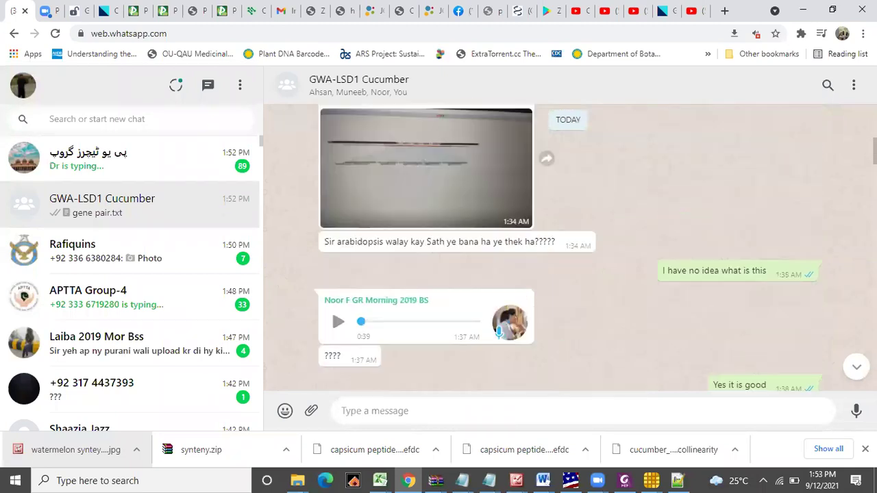
{"action": "scroll", "coordinate": [569, 247], "scroll_direction": "down", "scroll_amount": 3}
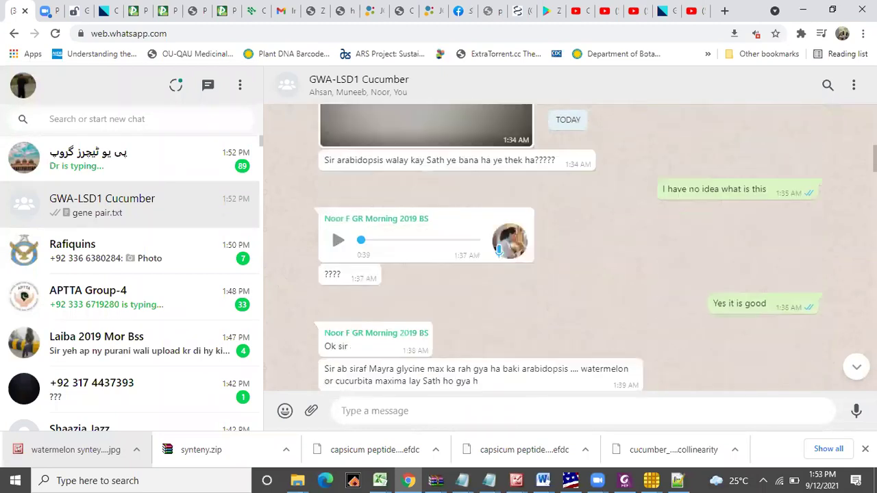
{"action": "scroll", "coordinate": [425, 246], "scroll_direction": "up", "scroll_amount": 3}
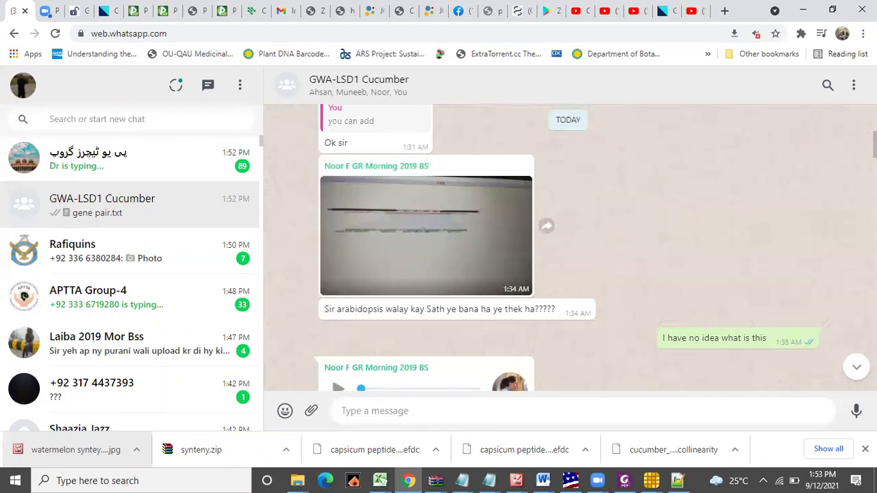
{"action": "scroll", "coordinate": [569, 246], "scroll_direction": "up", "scroll_amount": 6}
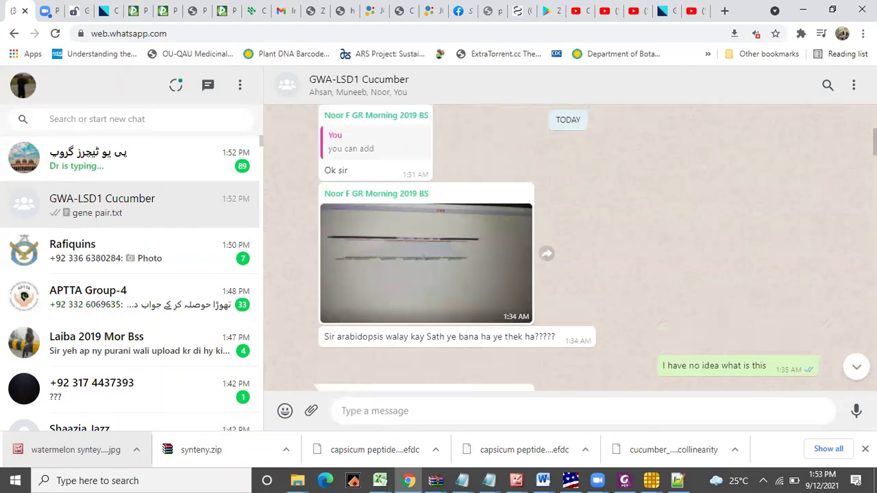
{"action": "scroll", "coordinate": [569, 246], "scroll_direction": "up", "scroll_amount": 2}
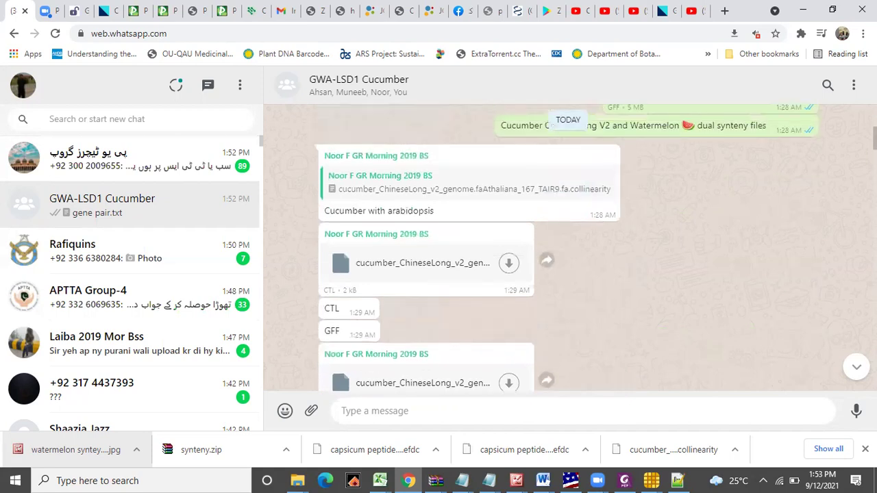
{"action": "scroll", "coordinate": [569, 246], "scroll_direction": "down", "scroll_amount": 1}
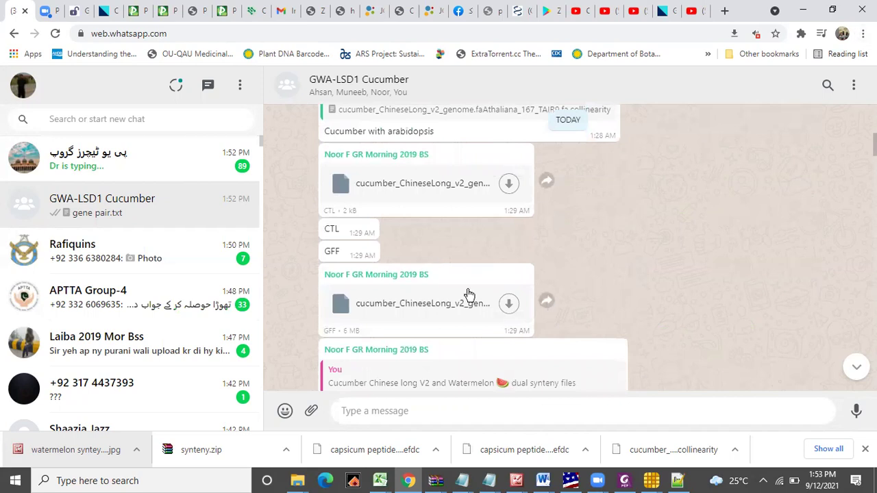
Download the cucumber with Arabidopsis GFF, dualSynteny CTL and collinearity files shared in the group chat.
{"action": "left_click", "coordinate": [507, 305]}
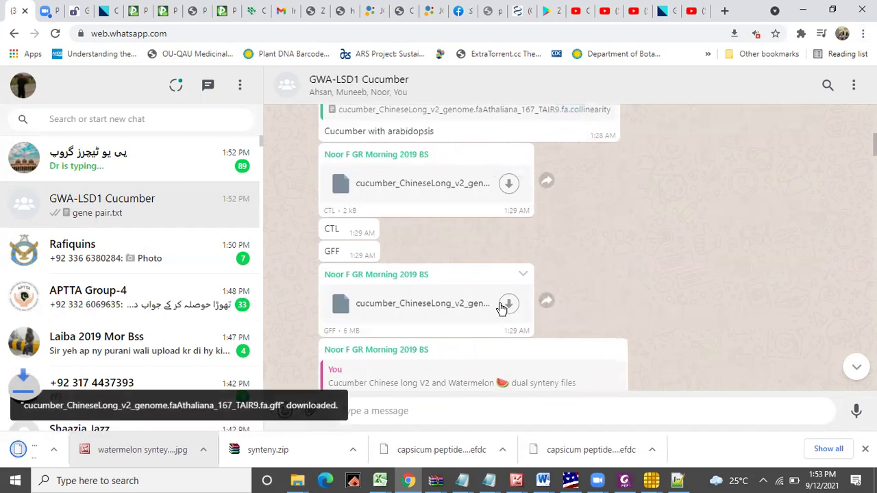
{"action": "left_click", "coordinate": [508, 185]}
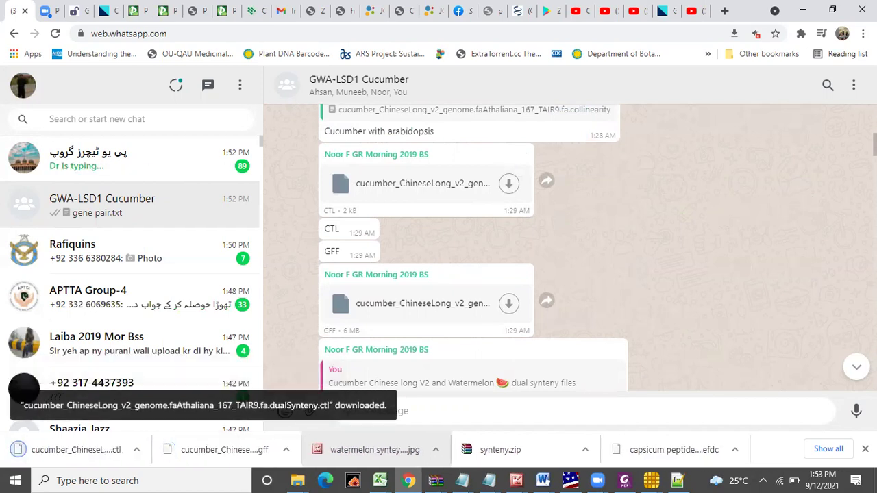
{"action": "scroll", "coordinate": [569, 246], "scroll_direction": "up", "scroll_amount": 2}
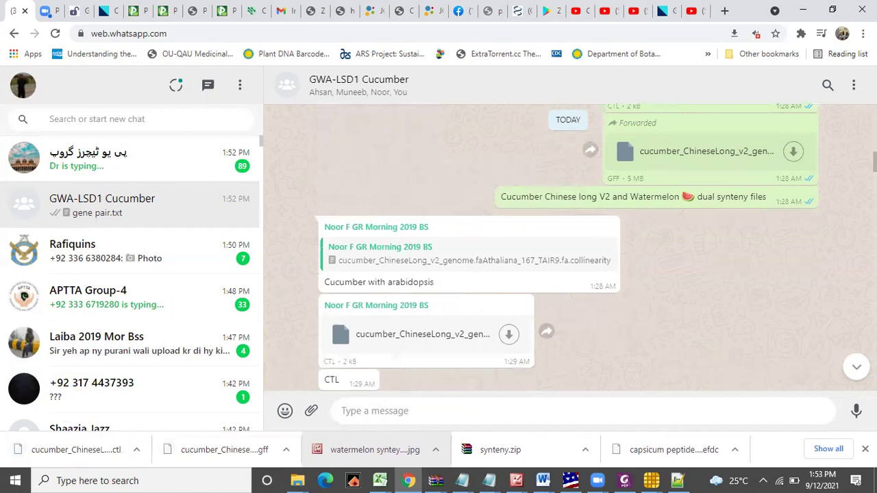
{"action": "scroll", "coordinate": [540, 125], "scroll_direction": "up", "scroll_amount": 5}
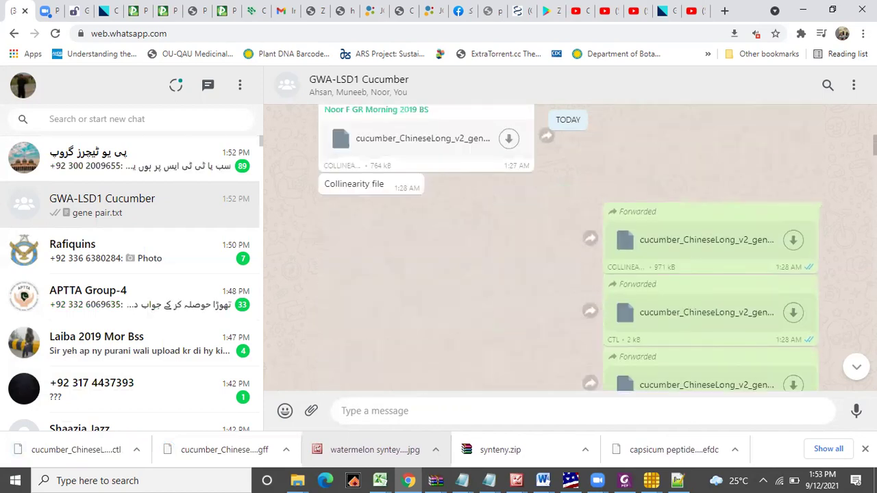
{"action": "left_click", "coordinate": [509, 139]}
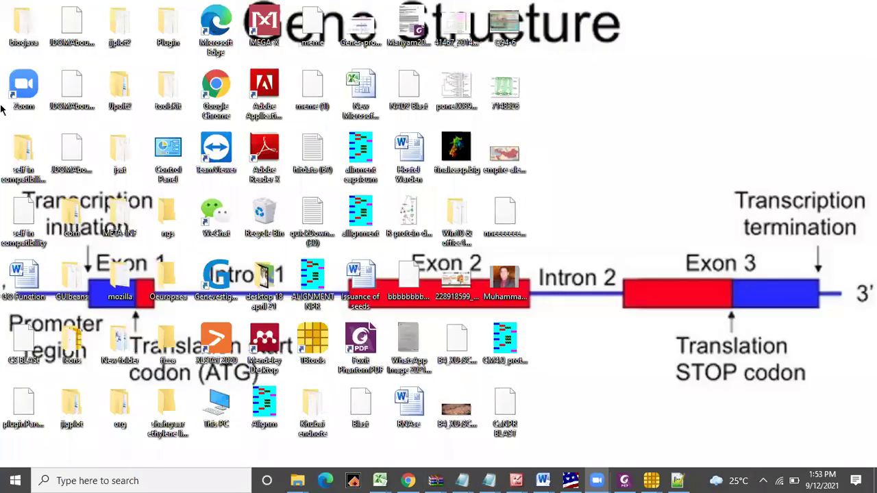
Switch to File Explorer from the desktop, open the Downloads folder and maximize the window.
{"action": "double_click", "coordinate": [12, 28]}
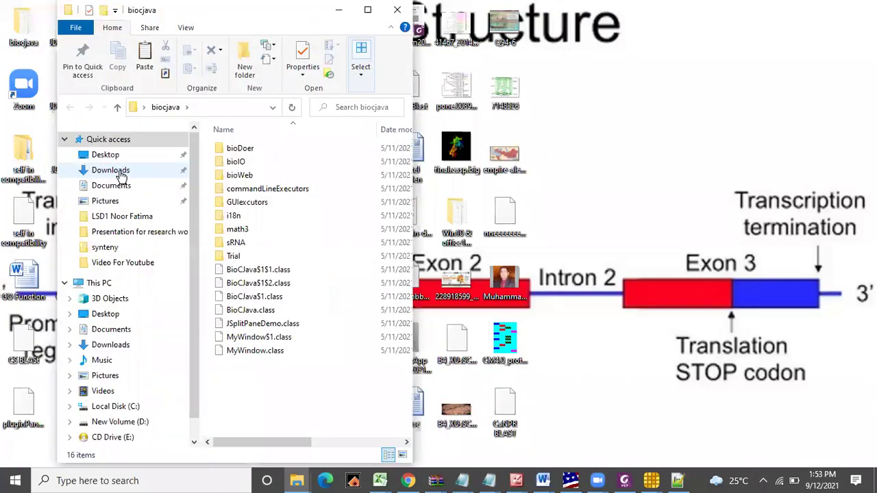
{"action": "left_click", "coordinate": [121, 177]}
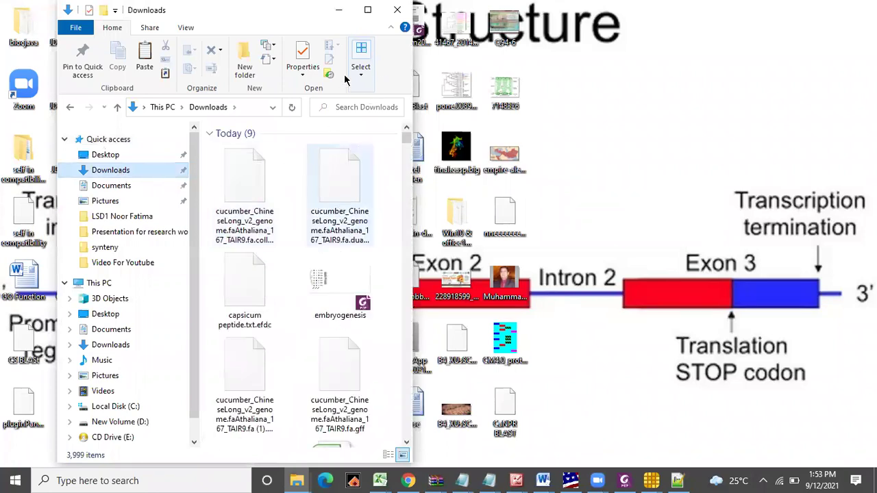
{"action": "left_click", "coordinate": [368, 10]}
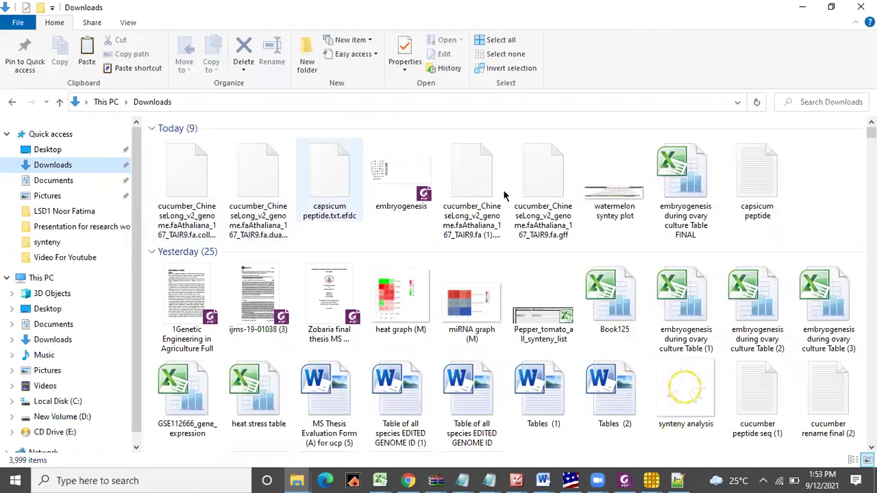
Show the contents of the Downloads folder in List view.
{"action": "right_click", "coordinate": [829, 188]}
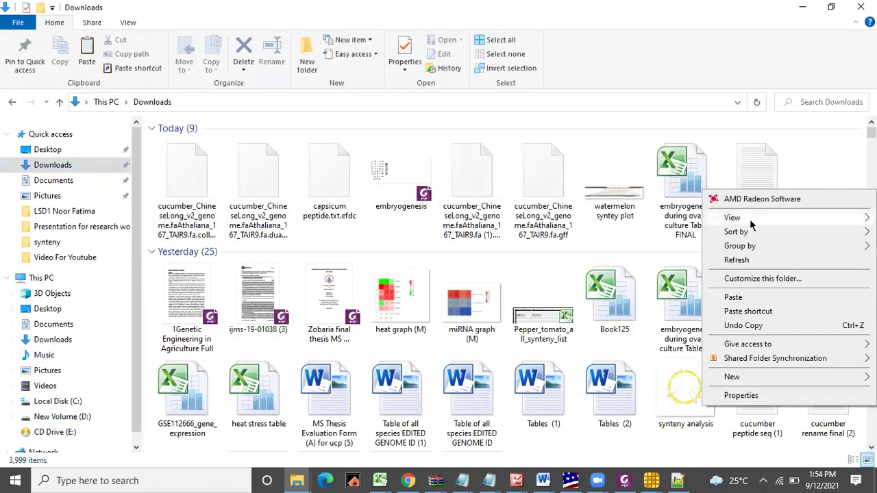
{"action": "mouse_move", "coordinate": [754, 217]}
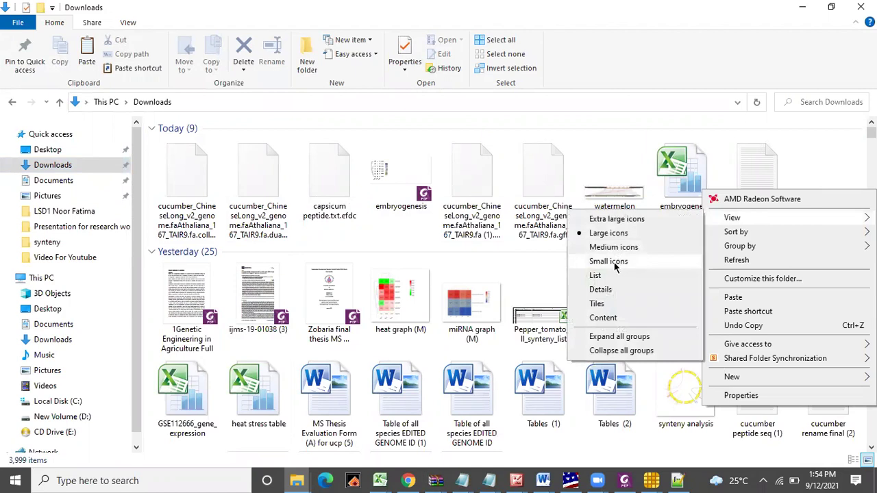
{"action": "left_click", "coordinate": [609, 275]}
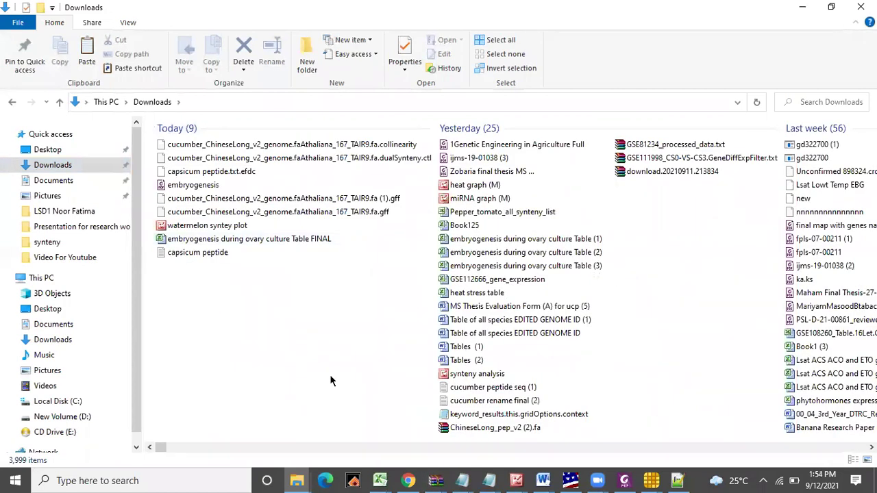
Show the contents of the Downloads folder in Details view.
{"action": "right_click", "coordinate": [289, 311]}
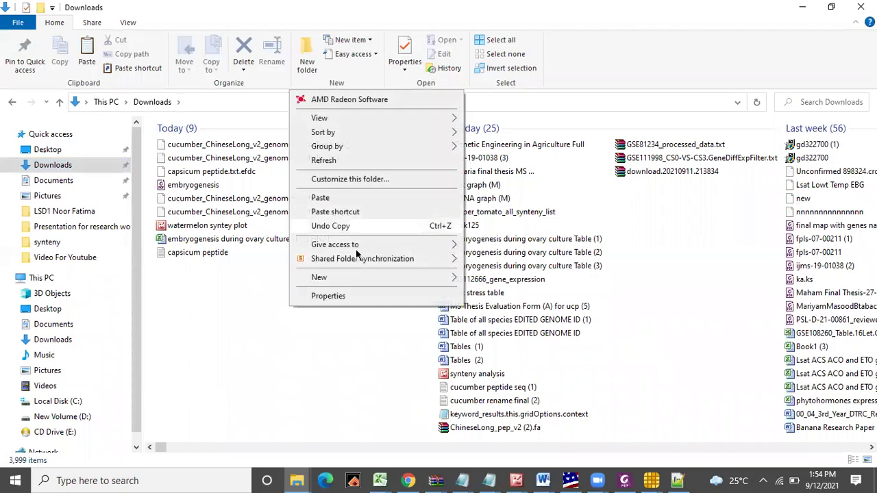
{"action": "mouse_move", "coordinate": [370, 121]}
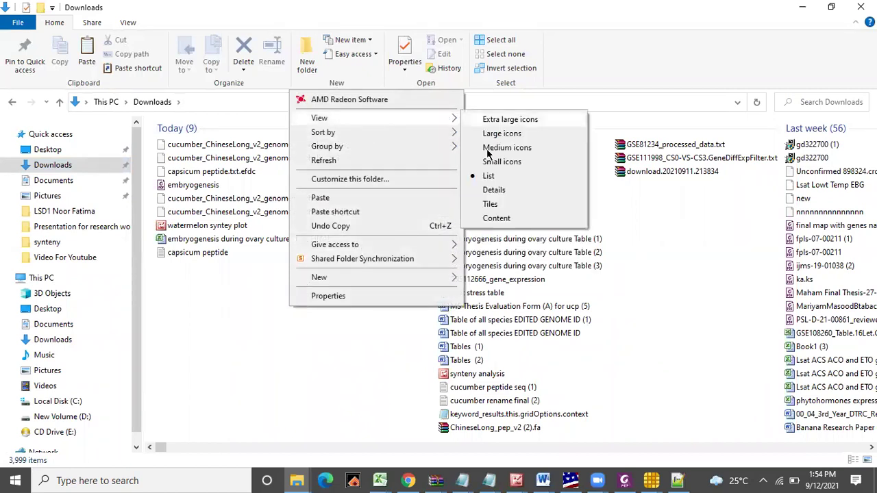
{"action": "left_click", "coordinate": [493, 192]}
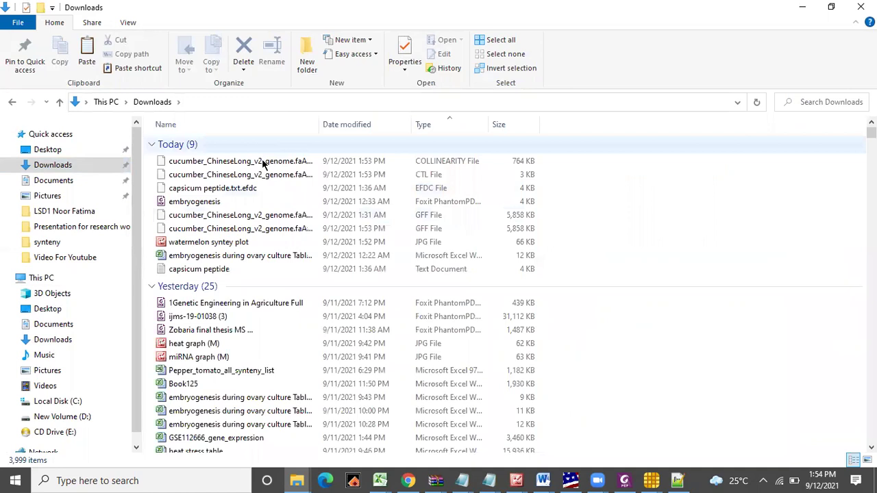
Cut the cucumber_ChineseLong_v2 collinearity, CTL and GFF files dated 1:53 PM from the Downloads folder.
{"action": "left_click", "coordinate": [262, 165]}
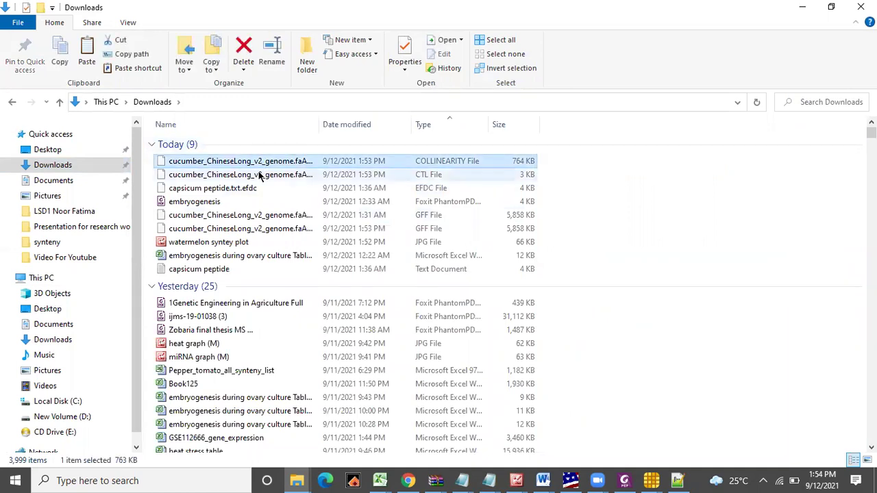
{"action": "left_click", "coordinate": [260, 177], "text": "ctrl"}
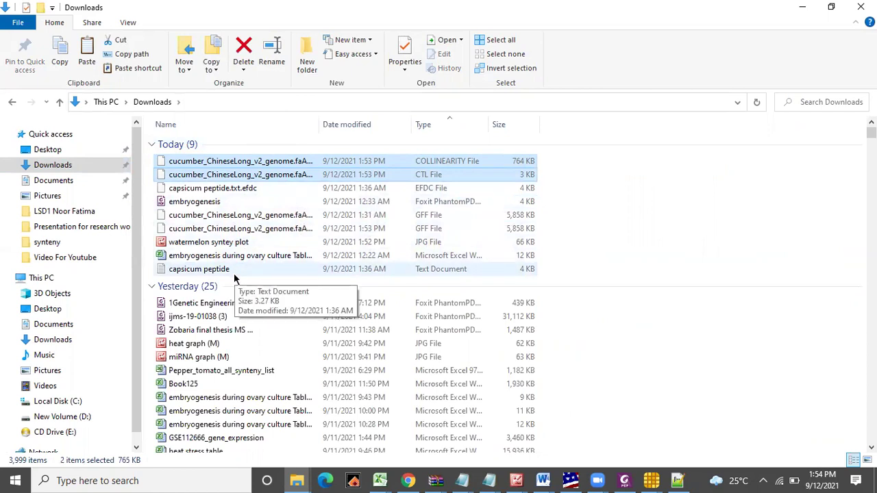
{"action": "left_click", "coordinate": [232, 229], "text": "ctrl"}
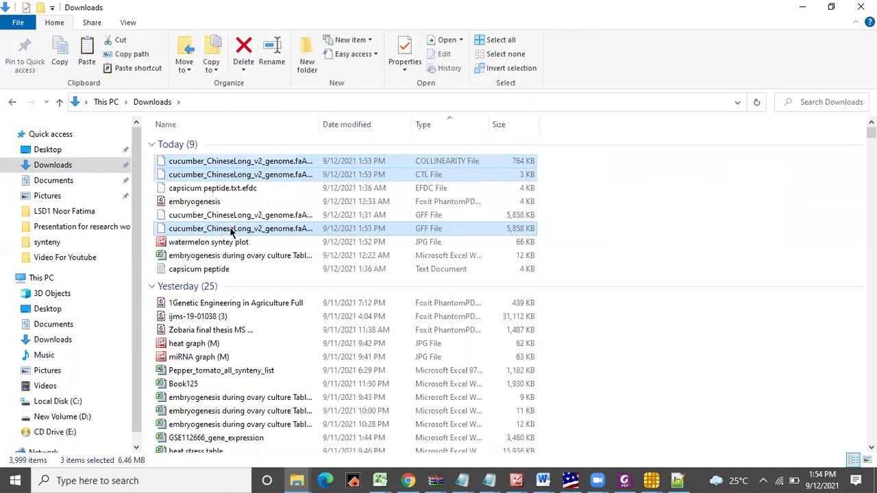
{"action": "right_click", "coordinate": [232, 233]}
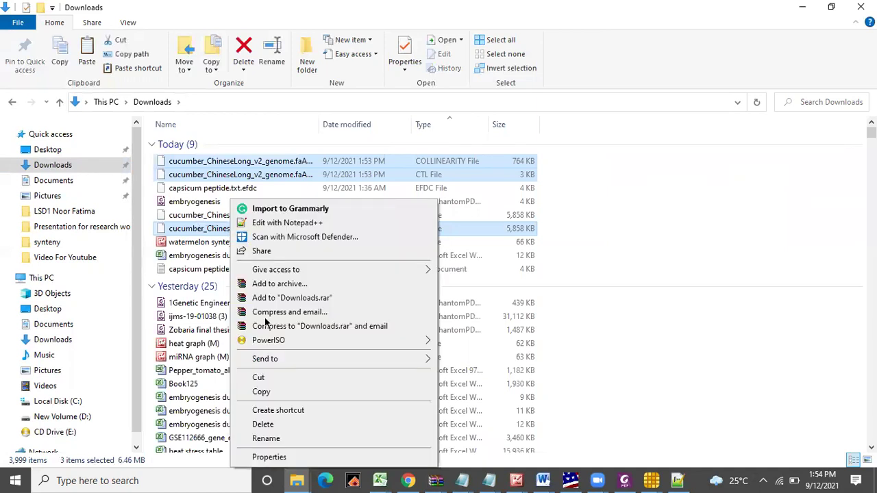
{"action": "left_click", "coordinate": [259, 378]}
Create a folder named "Cucumber Arabidopsis" in the LSD1 project folder and paste the three cut synteny files into it.
{"action": "left_click", "coordinate": [47, 242]}
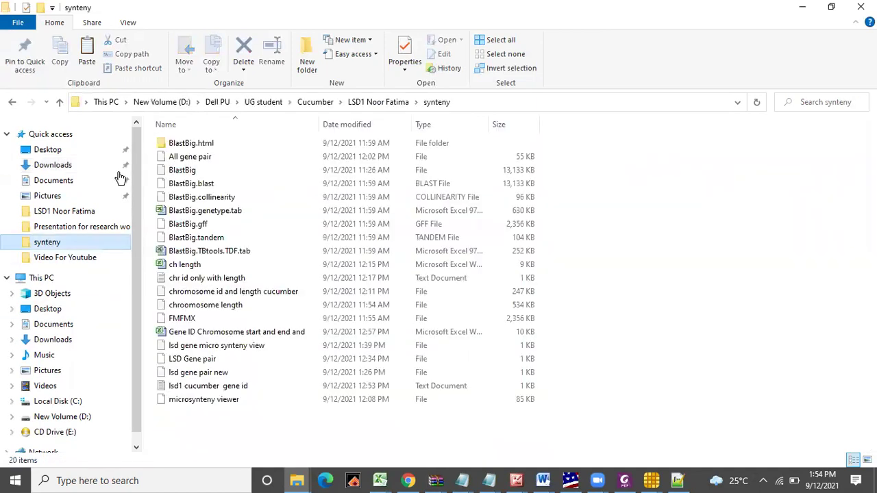
{"action": "left_click", "coordinate": [365, 102]}
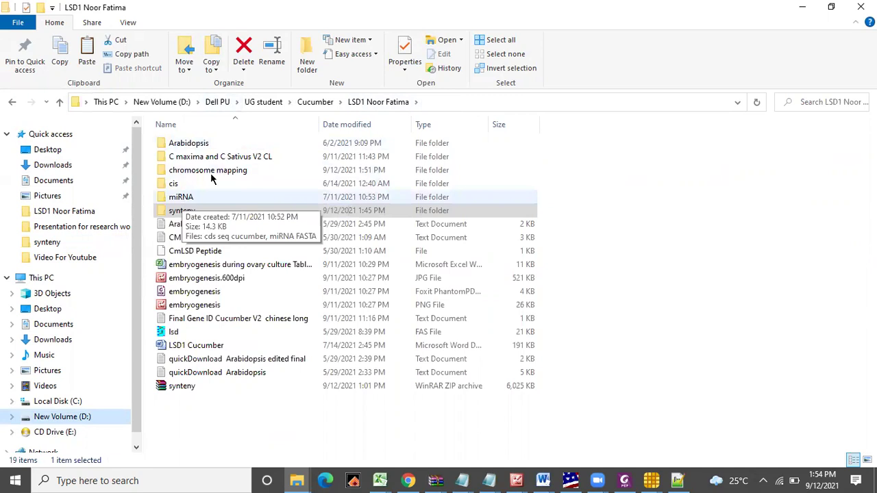
{"action": "left_click", "coordinate": [309, 55]}
{"action": "type", "text": "Cu"}
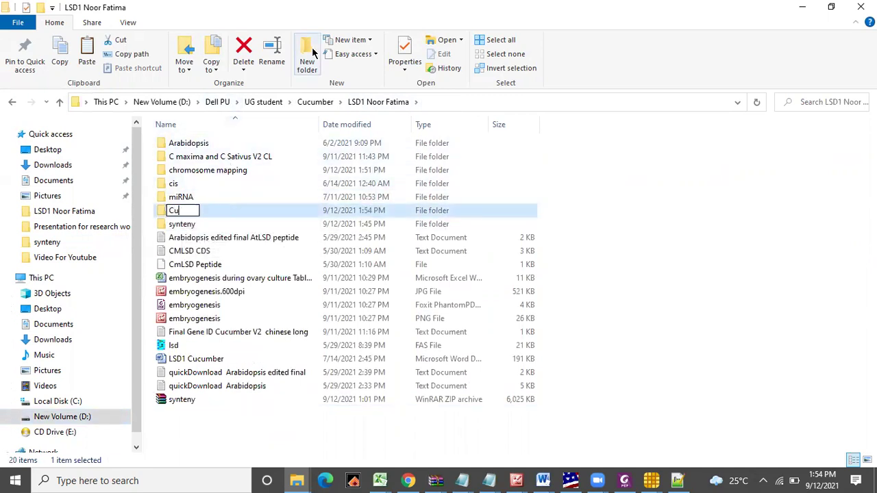
{"action": "type", "text": "cumber"}
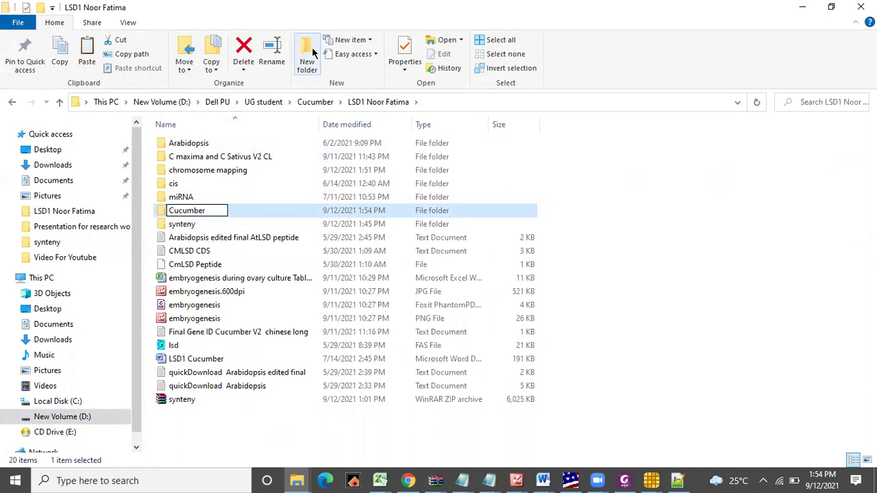
{"action": "type", "text": " Arabidopsis"}
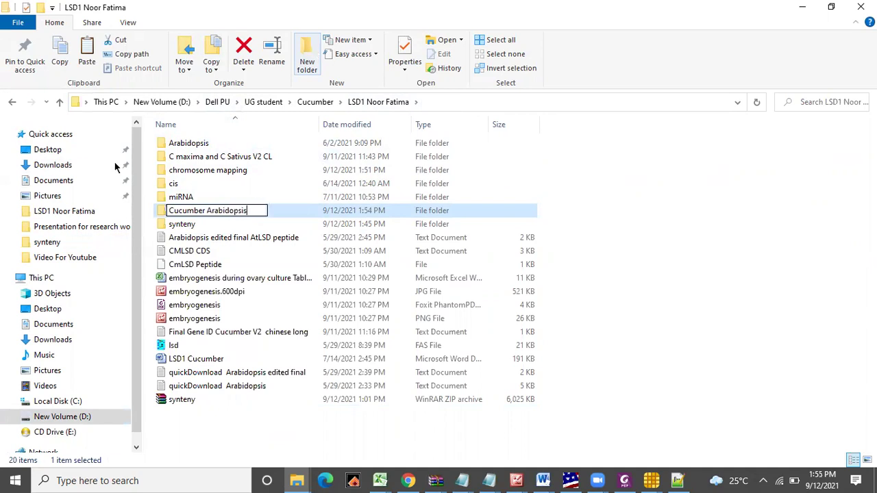
{"action": "key", "text": "Return"}
{"action": "double_click", "coordinate": [185, 199]}
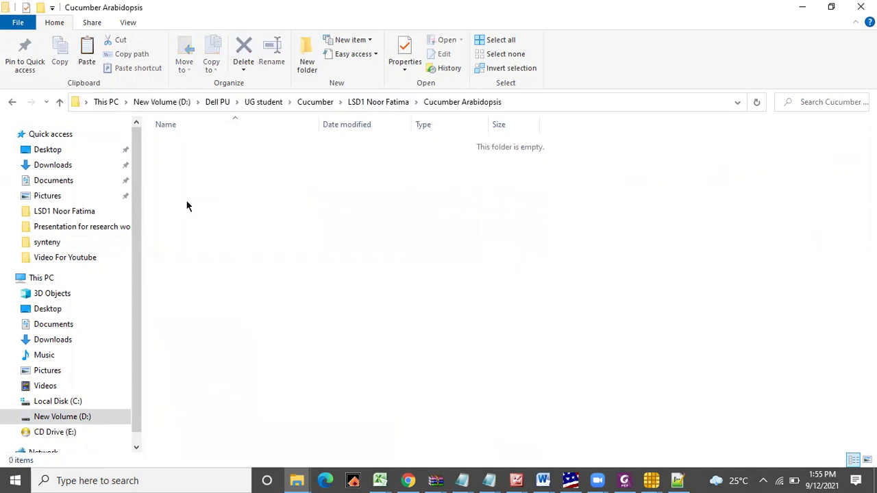
{"action": "key", "text": "ctrl+v"}
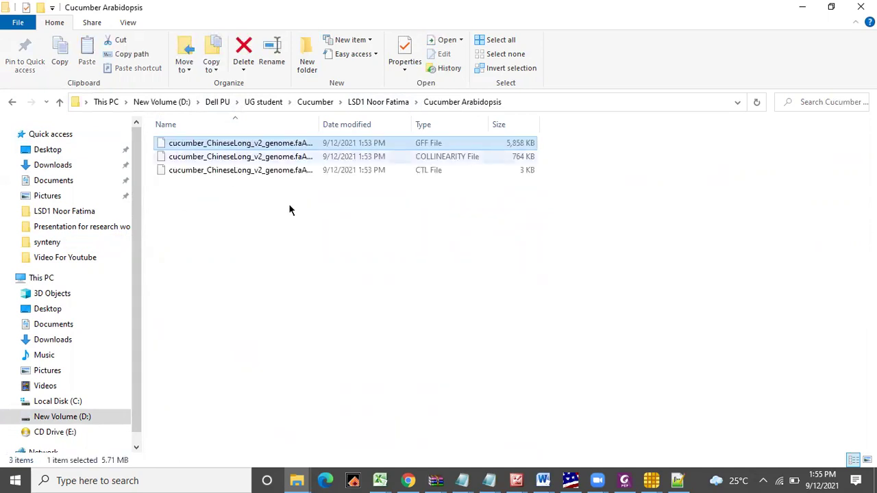
Open the dualSynteny CTL file from the Cucumber Arabidopsis folder in Notepad++.
{"action": "left_click", "coordinate": [258, 172]}
{"action": "right_click", "coordinate": [258, 171]}
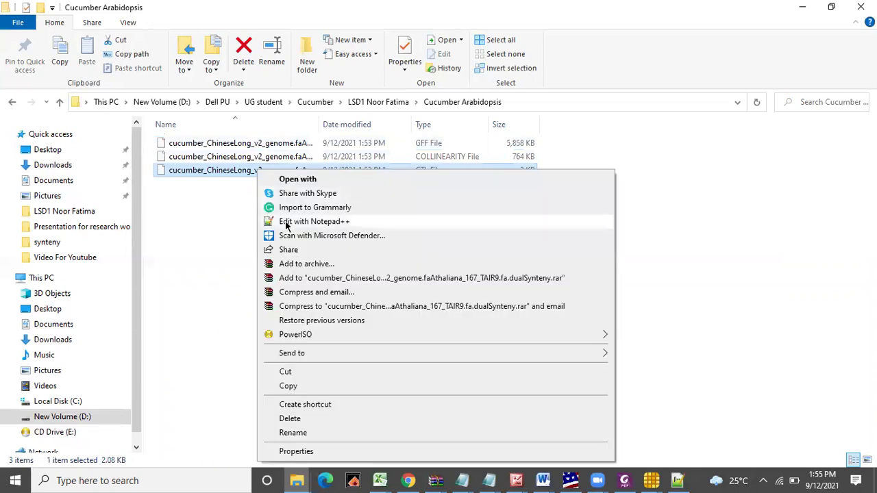
{"action": "left_click", "coordinate": [285, 220]}
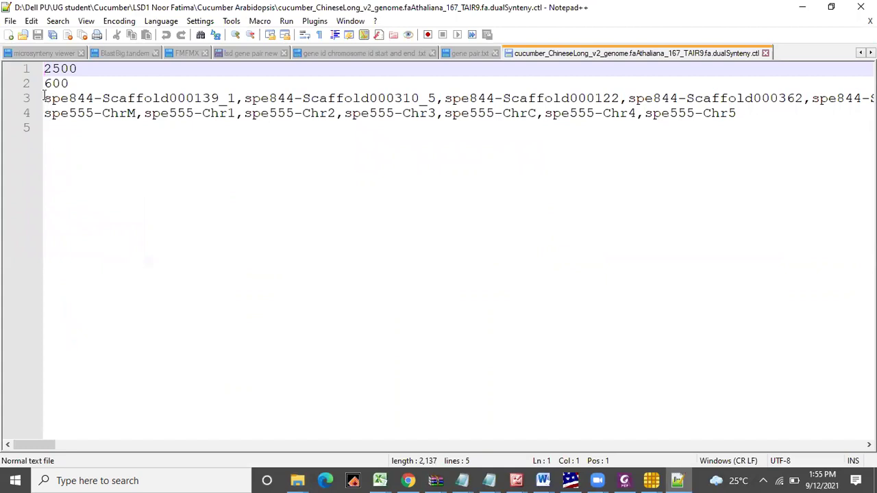
Delete the scaffold entries at the start of line 3, from spe844-Scaffold000139_1 through spe844-Scaffold000168_1.
{"action": "left_click_drag", "start_coordinate": [44, 98], "coordinate": [814, 99]}
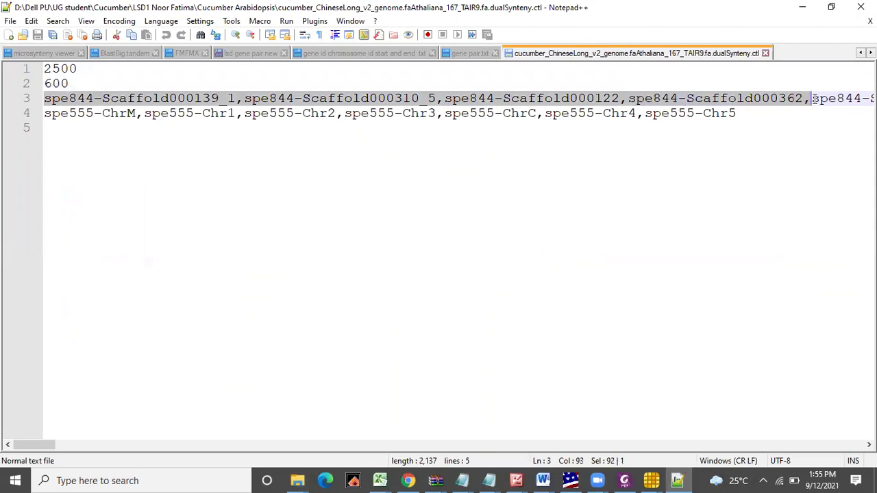
{"action": "key", "text": "Delete"}
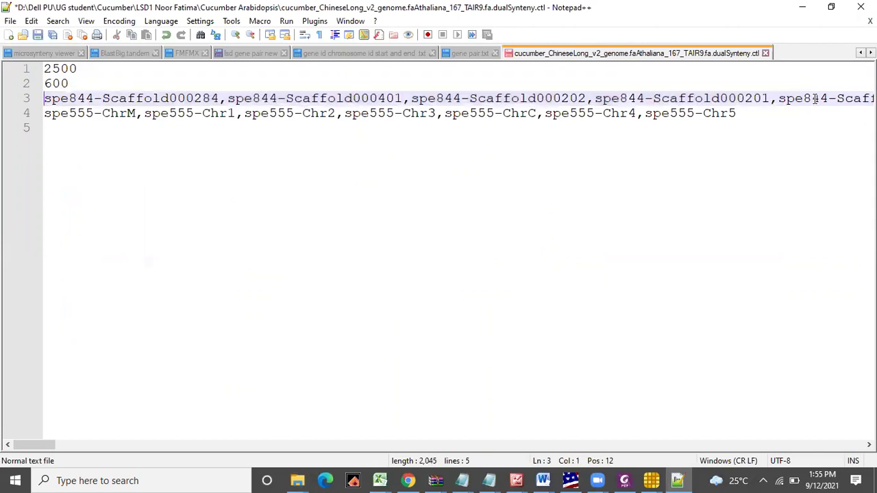
{"action": "left_click_drag", "start_coordinate": [44, 98], "coordinate": [776, 100]}
{"action": "key", "text": "Delete"}
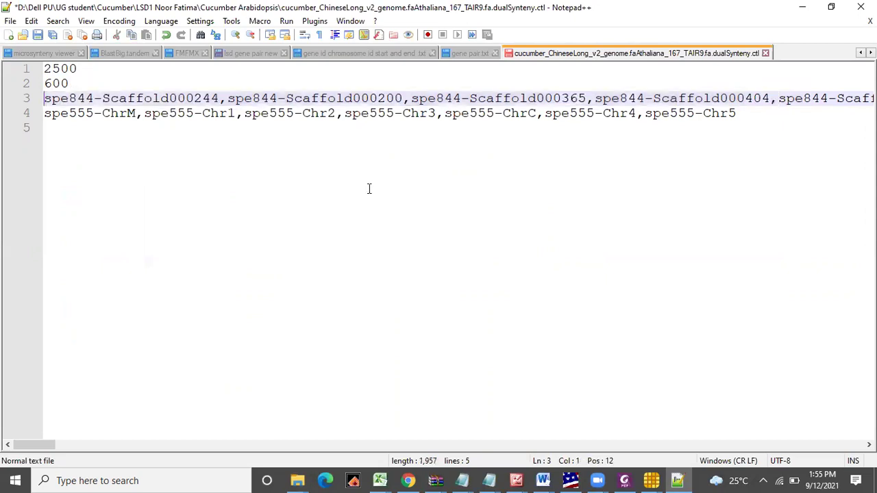
{"action": "left_click_drag", "start_coordinate": [779, 98], "coordinate": [39, 98]}
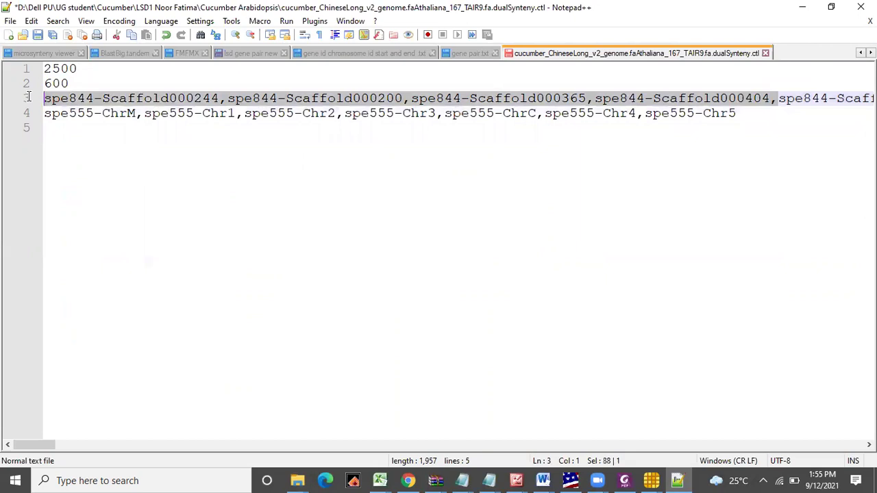
{"action": "key", "text": "Delete"}
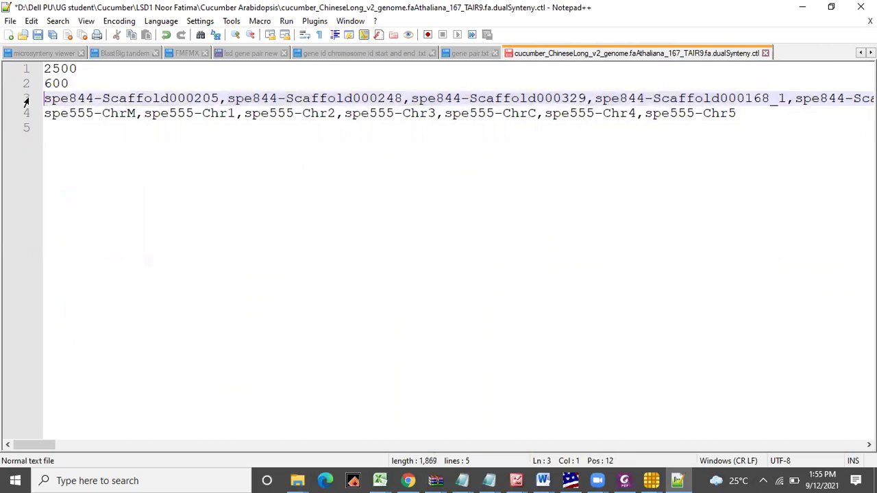
{"action": "left_click", "coordinate": [793, 98]}
{"action": "left_click_drag", "start_coordinate": [595, 102], "coordinate": [40, 102]}
{"action": "key", "text": "Delete"}
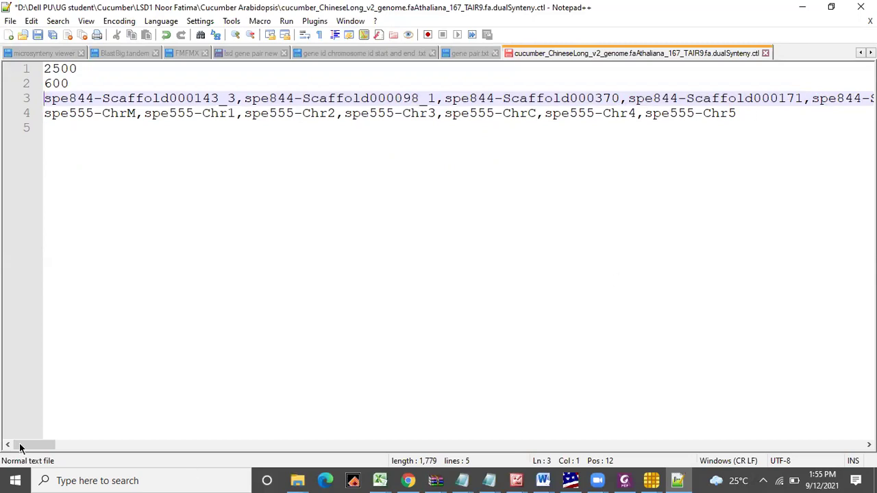
Erase the end of line 3 backwards from spe844-Scaffold000237 up to and including the number 000359.
{"action": "left_click_drag", "start_coordinate": [20, 449], "coordinate": [689, 464]}
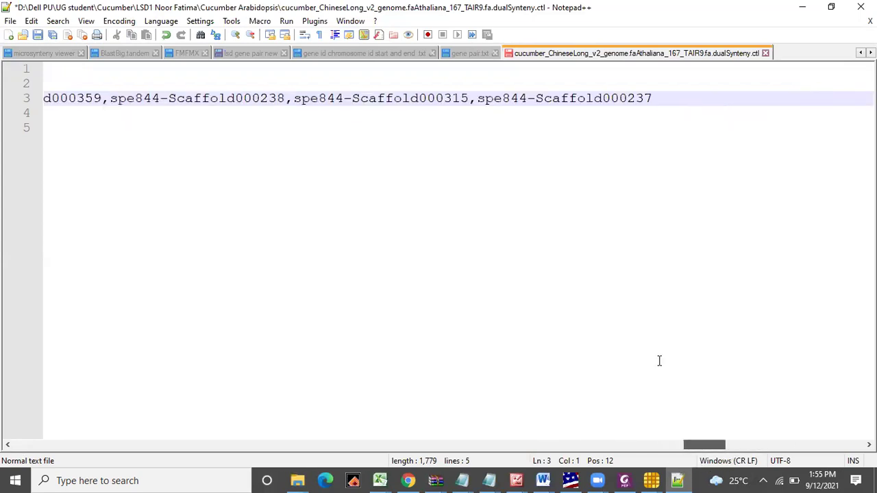
{"action": "left_click", "coordinate": [662, 98]}
{"action": "key", "text": "BackSpace"}
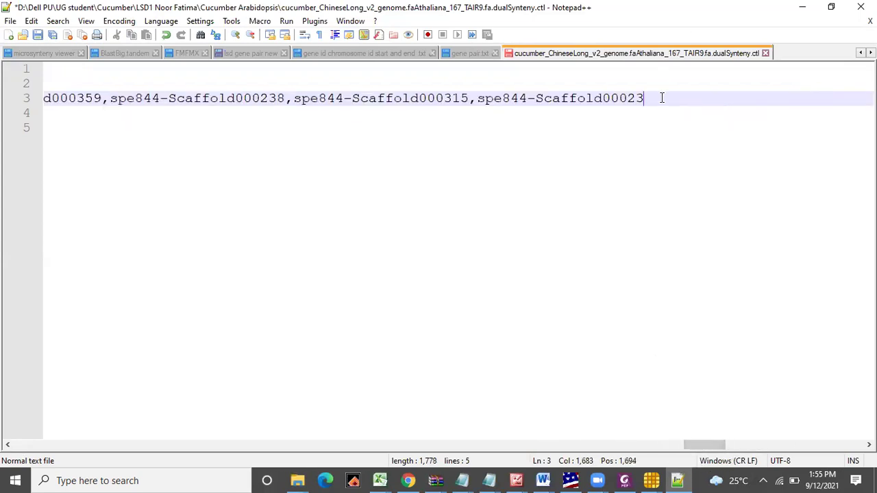
{"action": "key", "text": "BackSpace"}
{"action": "key", "text": "BackSpace"}
{"action": "key", "text": "BackSpace"}
{"action": "key", "text": "BackSpace"}
{"action": "key", "text": "BackSpace"}
{"action": "key", "text": "BackSpace"}
{"action": "key", "text": "BackSpace"}
{"action": "key", "text": "BackSpace"}
{"action": "key", "text": "BackSpace"}
{"action": "key", "text": "BackSpace"}
{"action": "key", "text": "BackSpace"}
{"action": "key", "text": "BackSpace"}
{"action": "key", "text": "BackSpace"}
{"action": "key", "text": "BackSpace"}
{"action": "key", "text": "BackSpace"}
{"action": "key", "text": "BackSpace"}
{"action": "key", "text": "BackSpace"}
{"action": "key", "text": "BackSpace"}
{"action": "key", "text": "BackSpace"}
{"action": "key", "text": "BackSpace"}
{"action": "key", "text": "BackSpace"}
{"action": "key", "text": "BackSpace"}
{"action": "key", "text": "BackSpace"}
{"action": "key", "text": "BackSpace"}
{"action": "key", "text": "Left"}
{"action": "key", "text": "Left"}
{"action": "key", "text": "Left"}
{"action": "key", "text": "Left"}
{"action": "key", "text": "Left"}
{"action": "key", "text": "Left"}
{"action": "key", "text": "Left"}
{"action": "key", "text": "Left"}
{"action": "key", "text": "Left"}
{"action": "key", "text": "Left"}
{"action": "key", "text": "Left"}
{"action": "key", "text": "Left"}
{"action": "key", "text": "Left"}
{"action": "key", "text": "Left"}
{"action": "key", "text": "Left"}
{"action": "key", "text": "Left"}
{"action": "key", "text": "Left"}
{"action": "key", "text": "Left"}
{"action": "key", "text": "Left"}
{"action": "key", "text": "Left"}
{"action": "key", "text": "Left"}
{"action": "key", "text": "Left"}
{"action": "key", "text": "Left"}
{"action": "key", "text": "Left"}
{"action": "key", "text": "Left"}
{"action": "key", "text": "Left"}
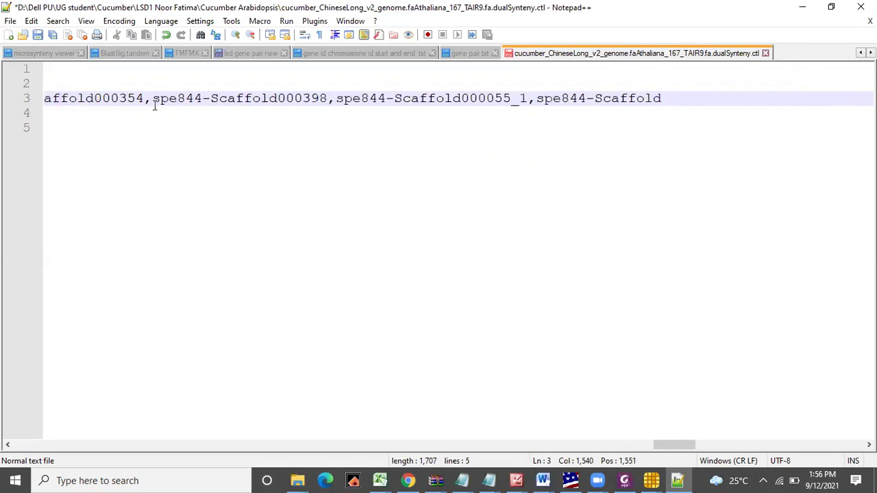
{"action": "key", "text": "Right"}
{"action": "key", "text": "Right"}
{"action": "key", "text": "Right"}
{"action": "key", "text": "Right"}
{"action": "key", "text": "Right"}
{"action": "key", "text": "Right"}
{"action": "key", "text": "Right"}
{"action": "key", "text": "Right"}
{"action": "key", "text": "Right"}
{"action": "key", "text": "Right"}
{"action": "key", "text": "Right"}
{"action": "key", "text": "shift+Down"}
{"action": "key", "text": "shift+Down"}
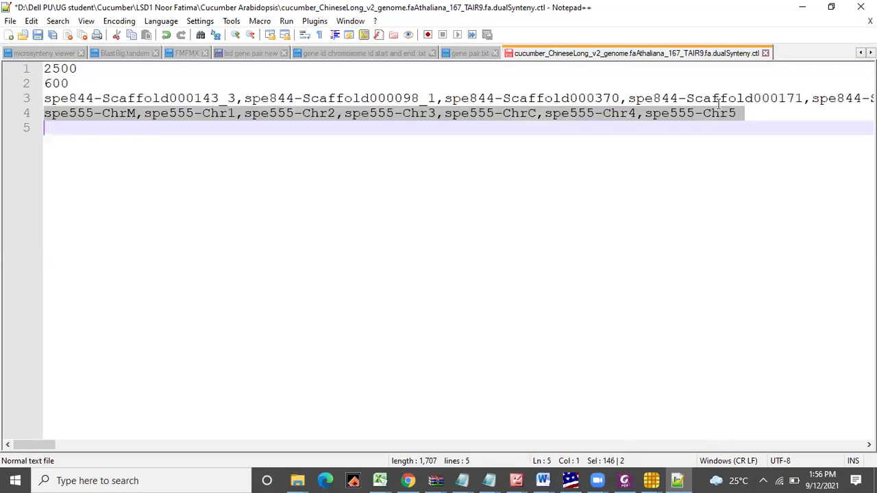
{"action": "key", "text": "shift+Left"}
{"action": "key", "text": "shift+Up"}
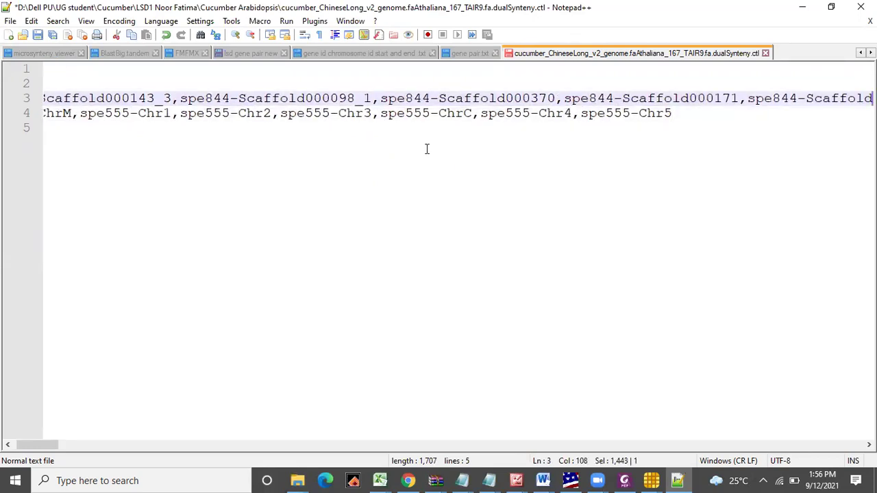
Delete the entries of line 3 from spe844-Scaffold000143_3 through spe844-Scaffold000296.
{"action": "left_click_drag", "start_coordinate": [381, 98], "coordinate": [869, 98]}
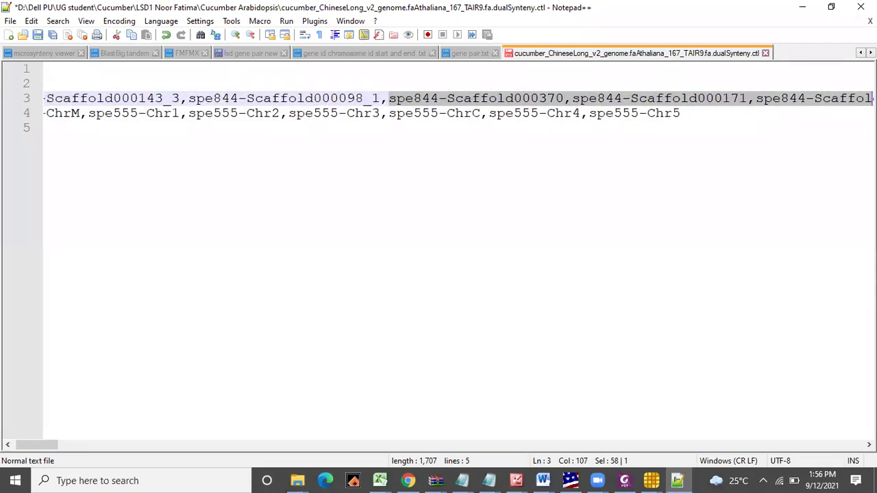
{"action": "key", "text": "Delete"}
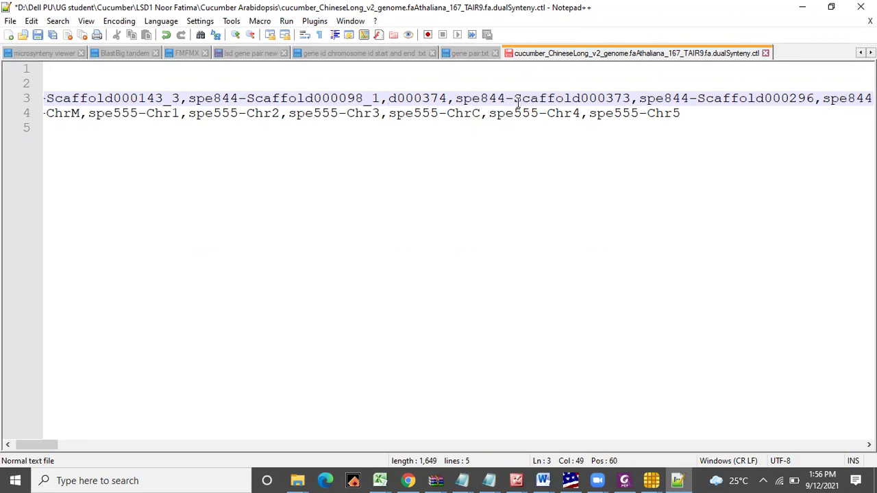
{"action": "left_click_drag", "start_coordinate": [390, 98], "coordinate": [854, 98]}
{"action": "key", "text": "Delete"}
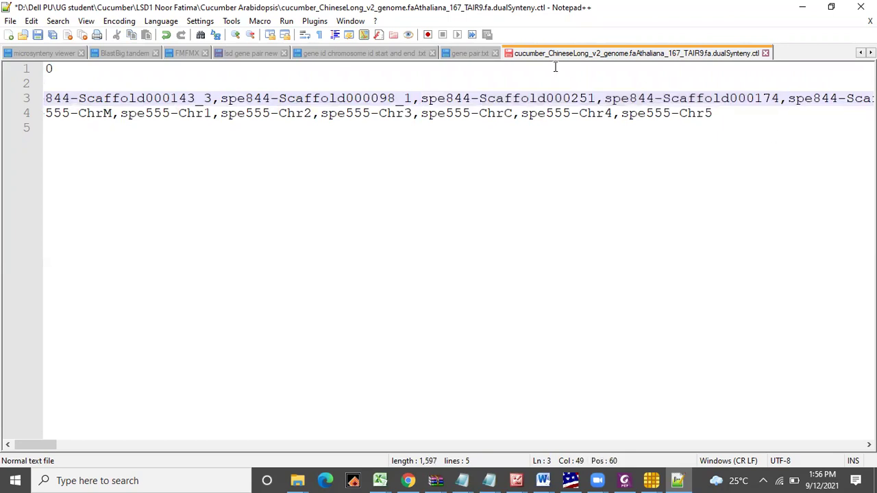
{"action": "left_click_drag", "start_coordinate": [418, 100], "coordinate": [13, 99]}
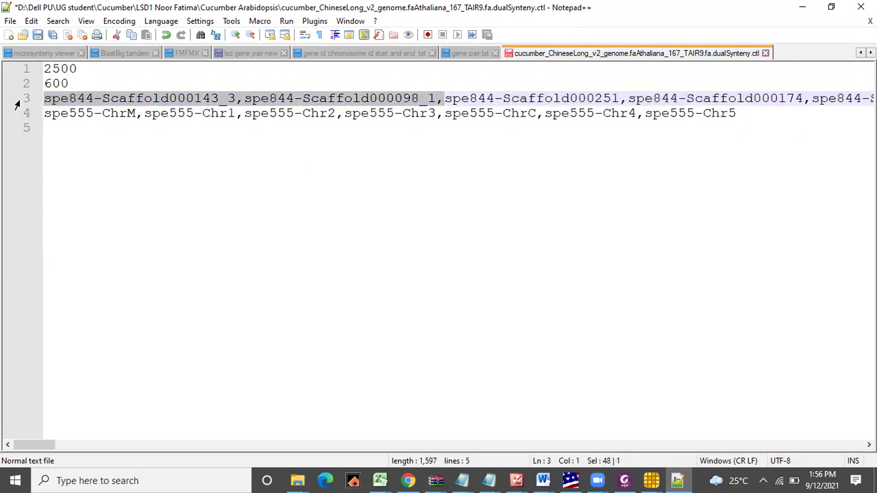
{"action": "key", "text": "Delete"}
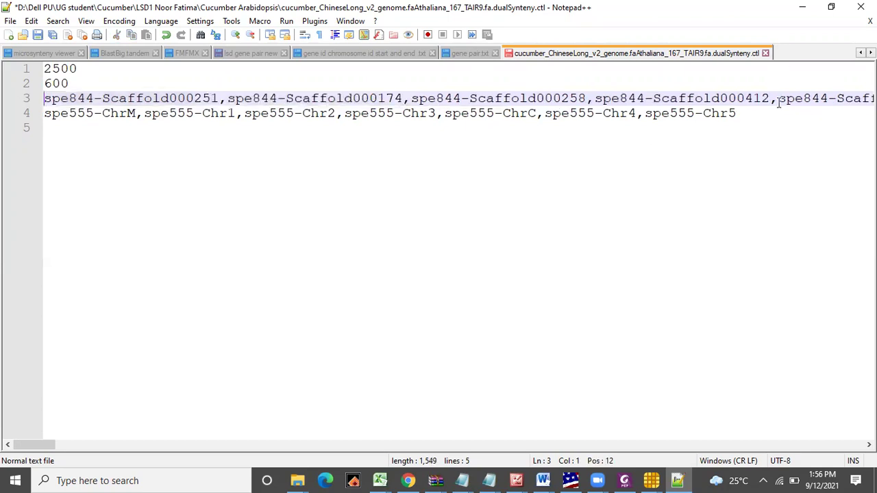
Delete the entries at the start of line 3 from spe844-Scaffold000251 through spe844-Scaffold000337.
{"action": "left_click_drag", "start_coordinate": [778, 100], "coordinate": [44, 99]}
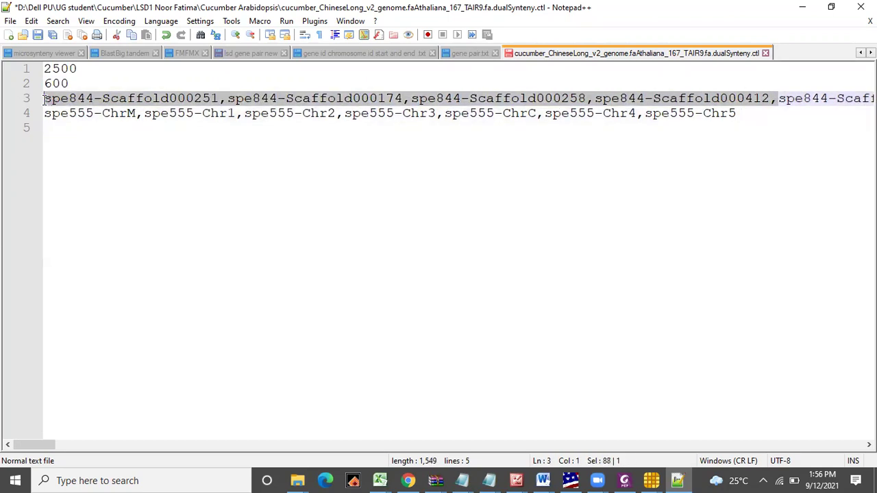
{"action": "key", "text": "Delete"}
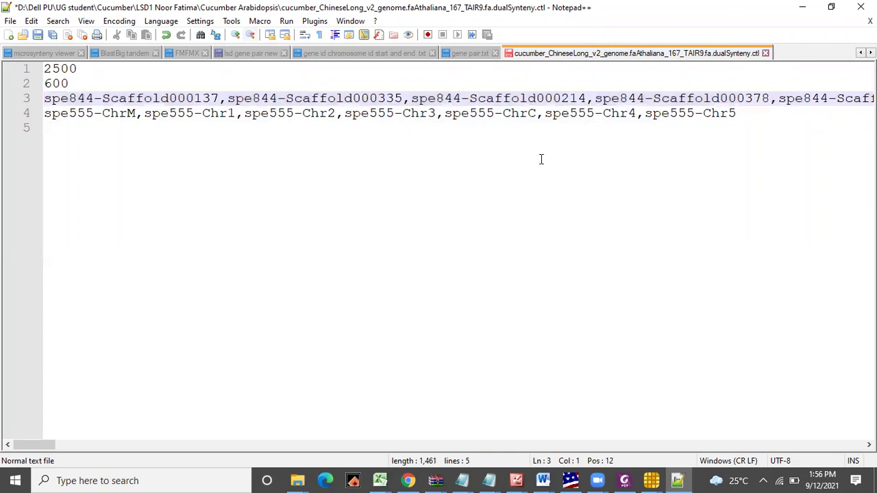
{"action": "left_click_drag", "start_coordinate": [777, 98], "coordinate": [32, 101]}
{"action": "key", "text": "Delete"}
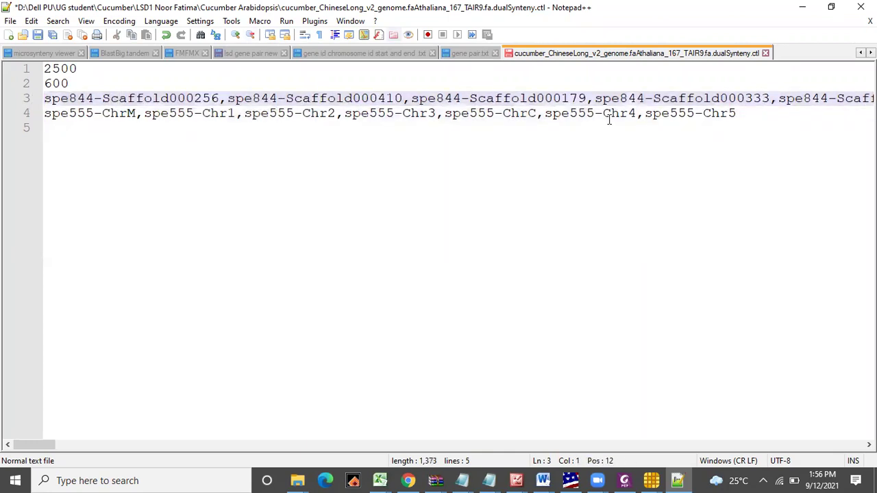
{"action": "left_click_drag", "start_coordinate": [777, 98], "coordinate": [41, 100]}
{"action": "key", "text": "Delete"}
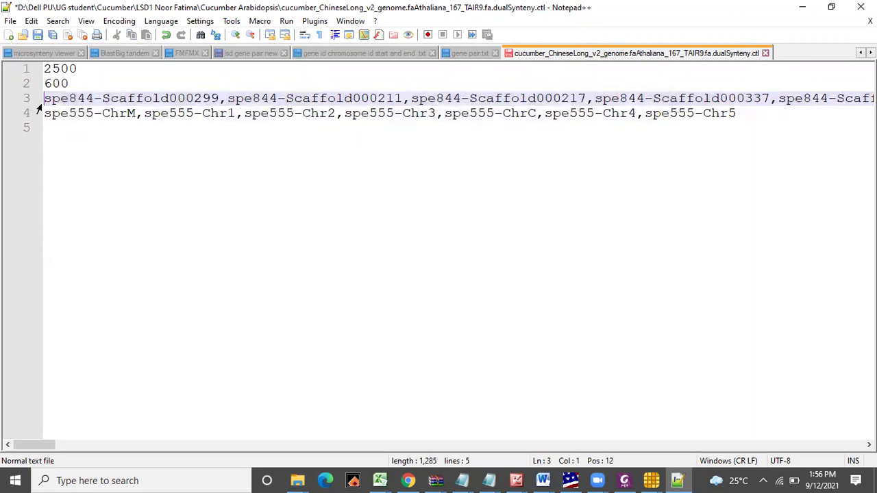
{"action": "left_click_drag", "start_coordinate": [777, 98], "coordinate": [36, 103]}
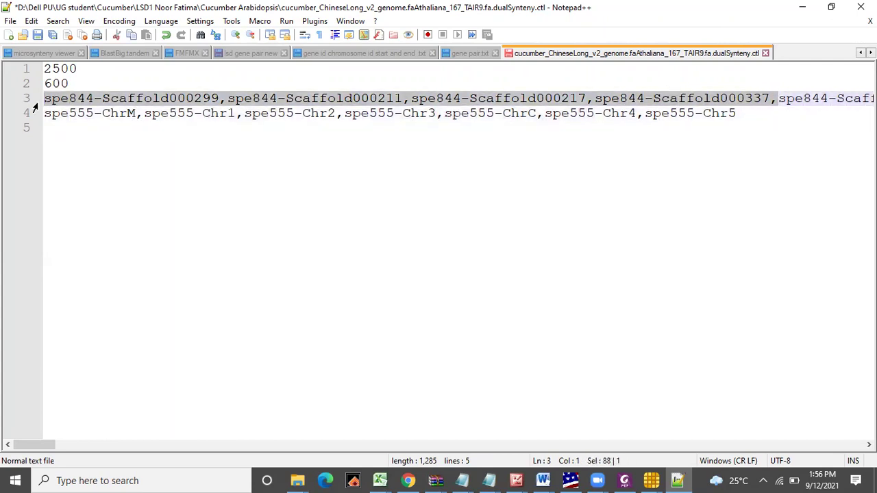
{"action": "key", "text": "Delete"}
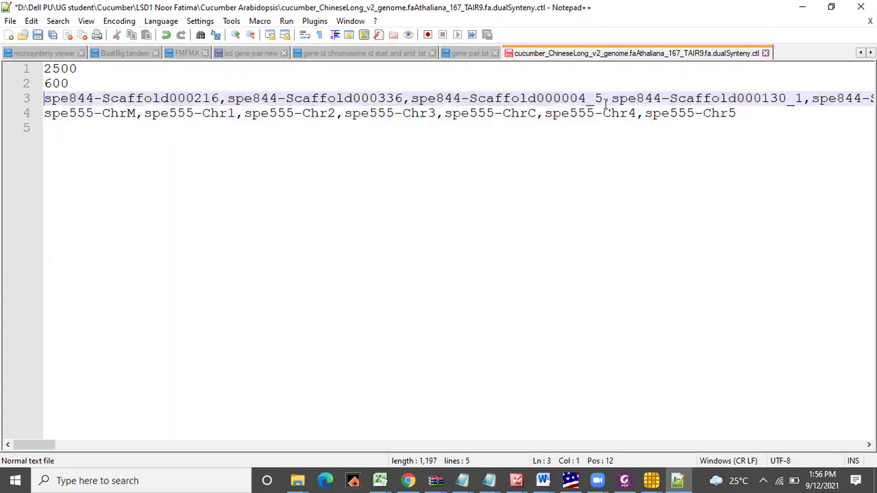
Delete the entries at the start of line 3 from spe844-Scaffold000216 through spe844-Scaffold000187.
{"action": "left_click_drag", "start_coordinate": [613, 100], "coordinate": [36, 102]}
{"action": "key", "text": "Delete"}
{"action": "left_click_drag", "start_coordinate": [792, 98], "coordinate": [41, 100]}
{"action": "key", "text": "Delete"}
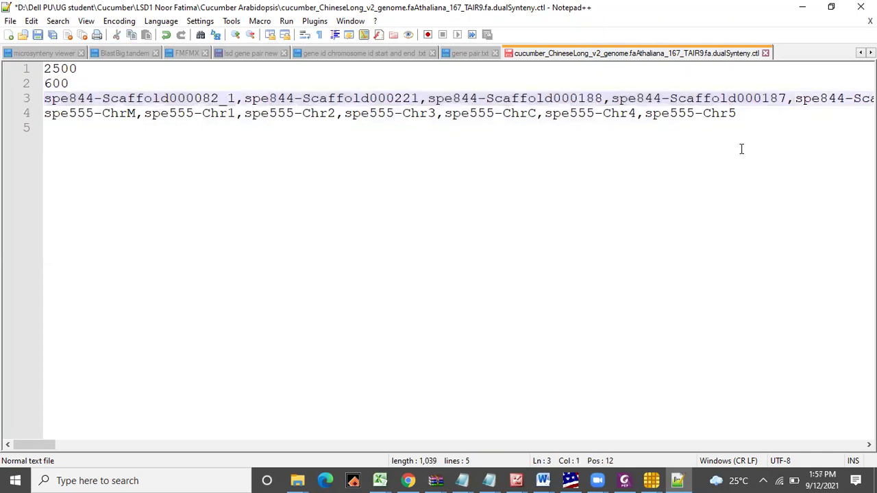
{"action": "left_click_drag", "start_coordinate": [793, 98], "coordinate": [40, 99]}
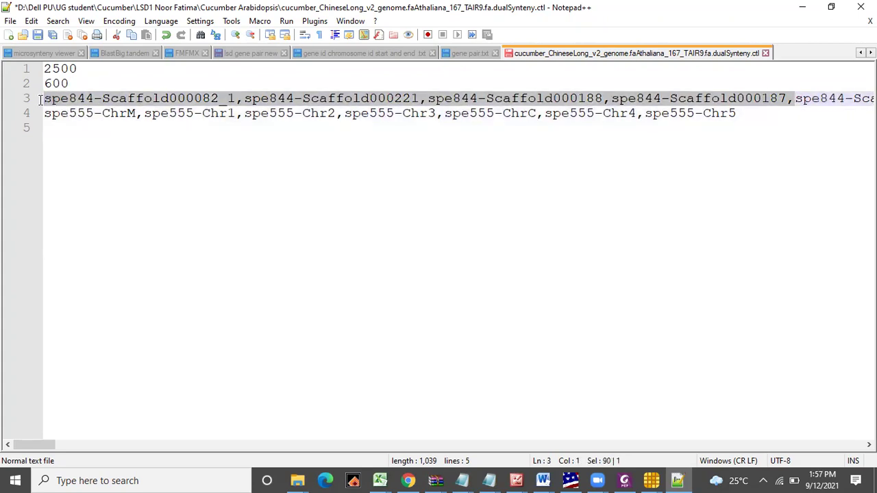
{"action": "key", "text": "Delete"}
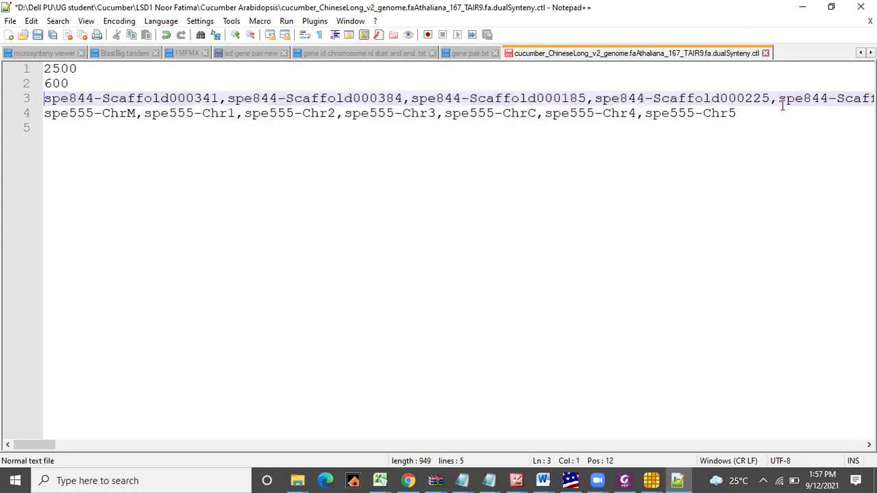
Delete the entries at the start of line 3 from spe844-Scaffold000341 through spe844-Scaffold000308, keeping spe844-Chr1 onwards.
{"action": "left_click_drag", "start_coordinate": [775, 98], "coordinate": [37, 105]}
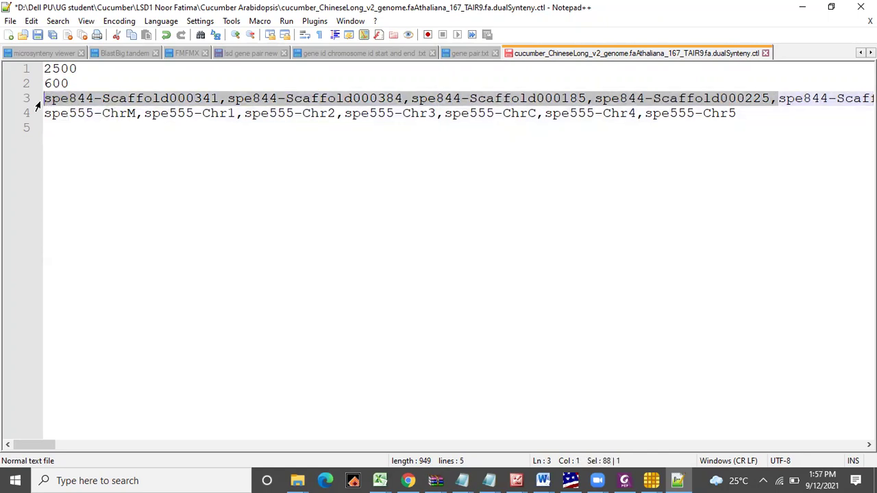
{"action": "key", "text": "Delete"}
{"action": "left_click", "coordinate": [794, 98]}
{"action": "left_click_drag", "start_coordinate": [793, 98], "coordinate": [24, 102]}
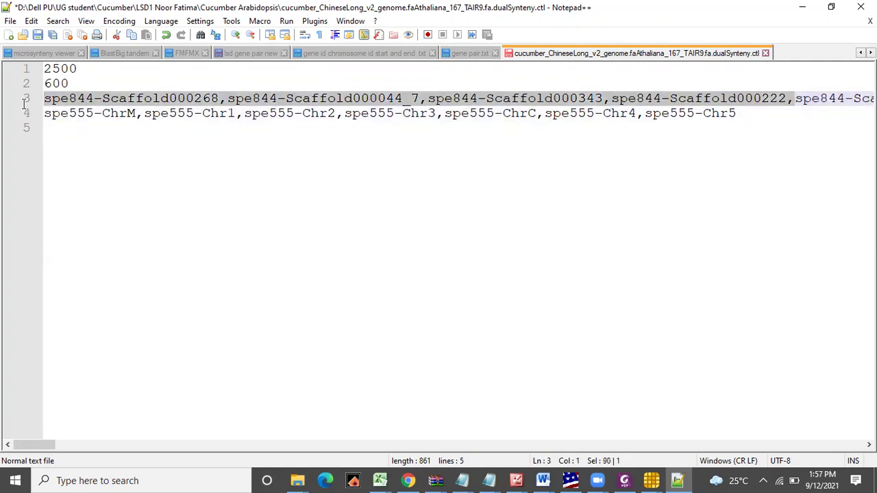
{"action": "key", "text": "Delete"}
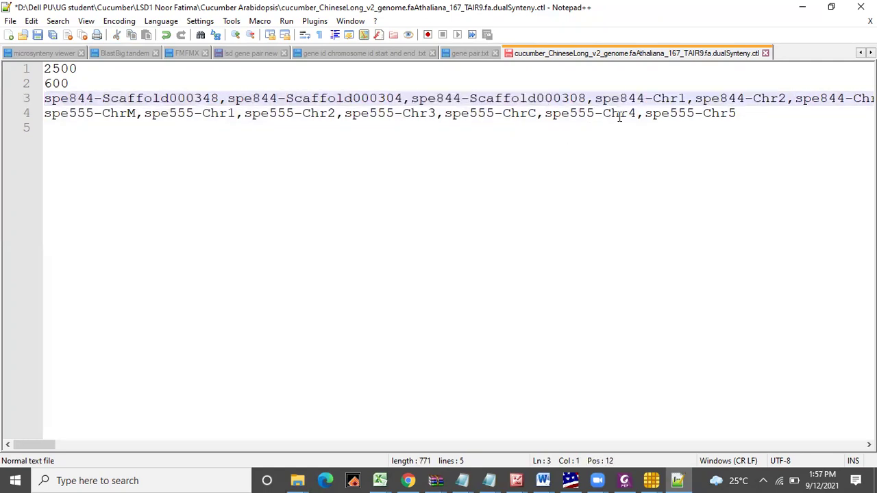
{"action": "left_click", "coordinate": [593, 98]}
{"action": "left_click_drag", "start_coordinate": [594, 98], "coordinate": [28, 100]}
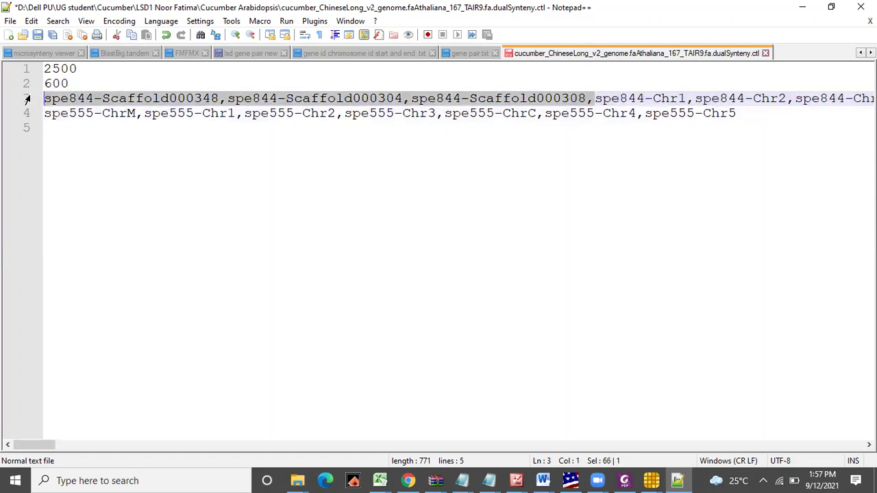
{"action": "key", "text": "Delete"}
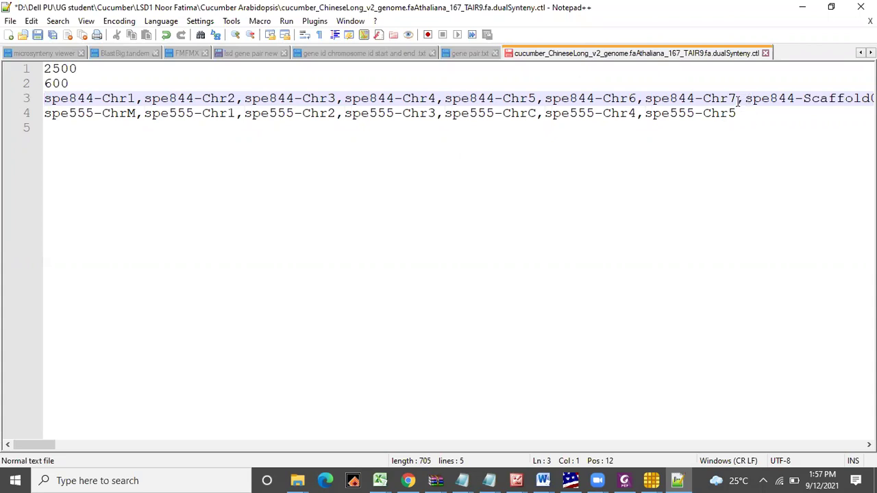
Delete everything after spe844-Chr7 on line 3, starting with the comma before spe844-Scaffold000191, and save the CTL file.
{"action": "left_click_drag", "start_coordinate": [739, 100], "coordinate": [872, 98]}
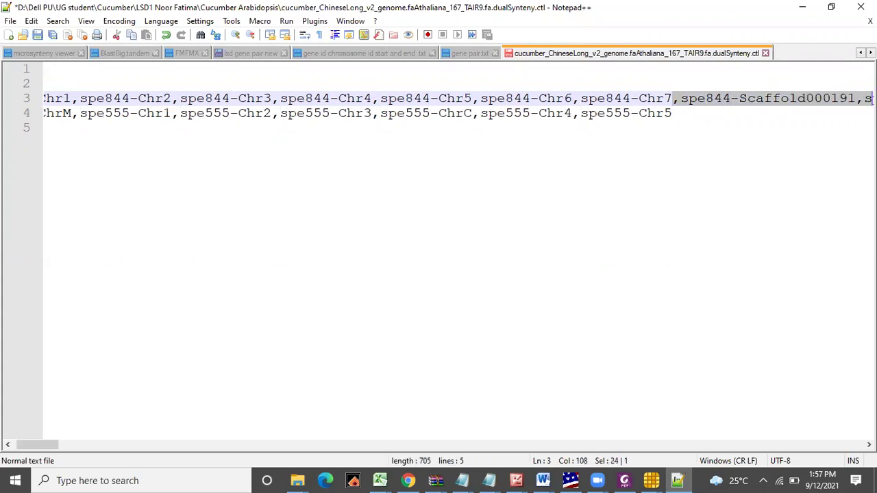
{"action": "key", "text": "Delete"}
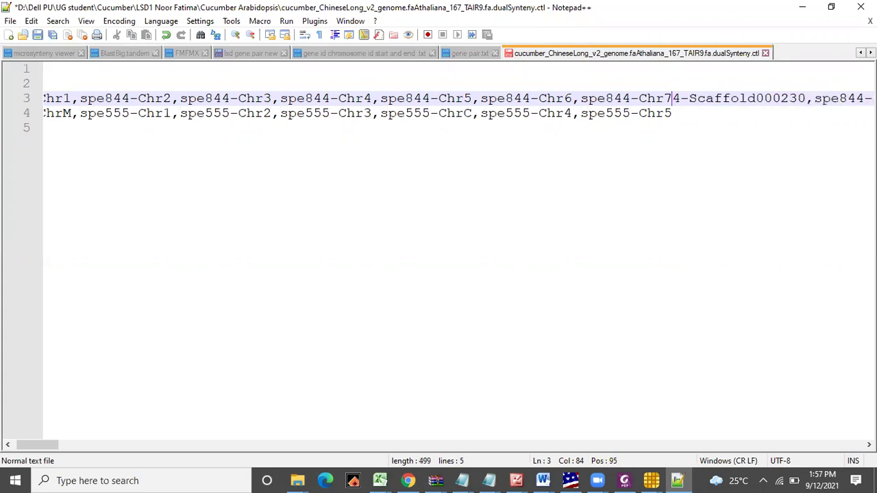
{"action": "key", "text": "Delete"}
{"action": "key", "text": "Delete"}
{"action": "key", "text": "Delete"}
{"action": "key", "text": "Delete"}
{"action": "key", "text": "Delete"}
{"action": "key", "text": "Delete"}
{"action": "key", "text": "Delete"}
{"action": "key", "text": "Delete"}
{"action": "key", "text": "Delete"}
{"action": "key", "text": "Delete"}
{"action": "key", "text": "Delete"}
{"action": "key", "text": "Delete"}
{"action": "key", "text": "Delete"}
{"action": "key", "text": "Delete"}
{"action": "key", "text": "Delete"}
{"action": "key", "text": "Delete"}
{"action": "key", "text": "Delete"}
{"action": "key", "text": "Delete"}
{"action": "key", "text": "Delete"}
{"action": "key", "text": "Delete"}
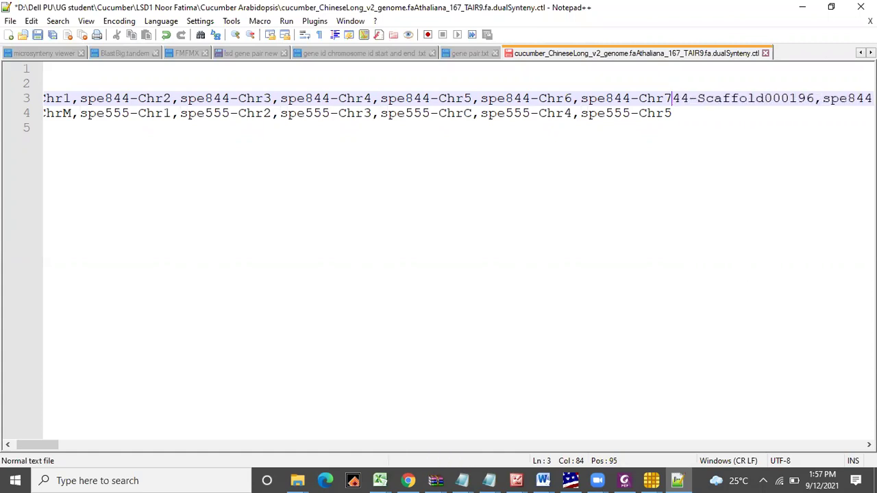
{"action": "key", "text": "Delete"}
{"action": "key", "text": "Delete"}
{"action": "key", "text": "Delete"}
{"action": "key", "text": "Delete"}
{"action": "key", "text": "Delete"}
{"action": "key", "text": "Delete"}
{"action": "key", "text": "Delete"}
{"action": "key", "text": "Delete"}
{"action": "key", "text": "Delete"}
{"action": "key", "text": "Delete"}
{"action": "key", "text": "Delete"}
{"action": "key", "text": "Delete"}
{"action": "key", "text": "Delete"}
{"action": "key", "text": "Delete"}
{"action": "key", "text": "Delete"}
{"action": "key", "text": "Delete"}
{"action": "key", "text": "Delete"}
{"action": "key", "text": "Delete"}
{"action": "key", "text": "Delete"}
{"action": "key", "text": "Delete"}
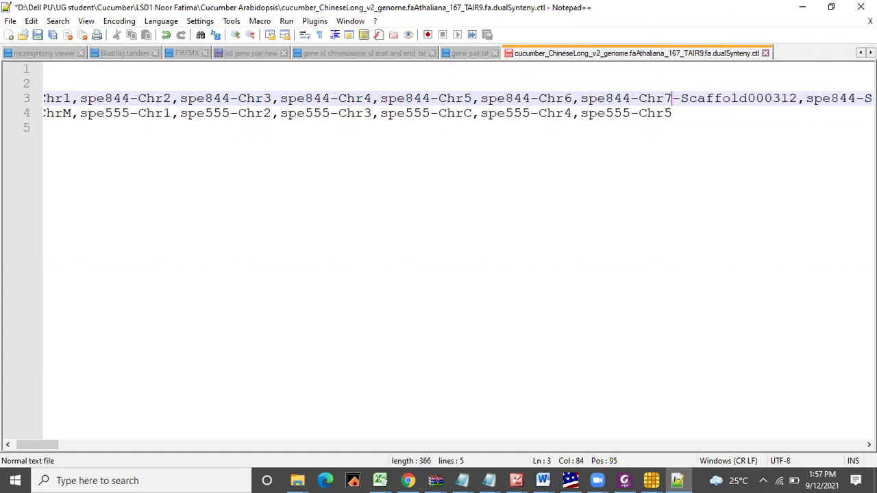
{"action": "key", "text": "Delete"}
{"action": "key", "text": "Delete"}
{"action": "key", "text": "Delete"}
{"action": "key", "text": "Delete"}
{"action": "key", "text": "Delete"}
{"action": "key", "text": "Delete"}
{"action": "key", "text": "Delete"}
{"action": "key", "text": "Delete"}
{"action": "key", "text": "Delete"}
{"action": "key", "text": "Delete"}
{"action": "key", "text": "Delete"}
{"action": "key", "text": "Delete"}
{"action": "key", "text": "Delete"}
{"action": "key", "text": "Delete"}
{"action": "key", "text": "Delete"}
{"action": "key", "text": "Delete"}
{"action": "key", "text": "Delete"}
{"action": "key", "text": "Delete"}
{"action": "key", "text": "Delete"}
{"action": "key", "text": "Delete"}
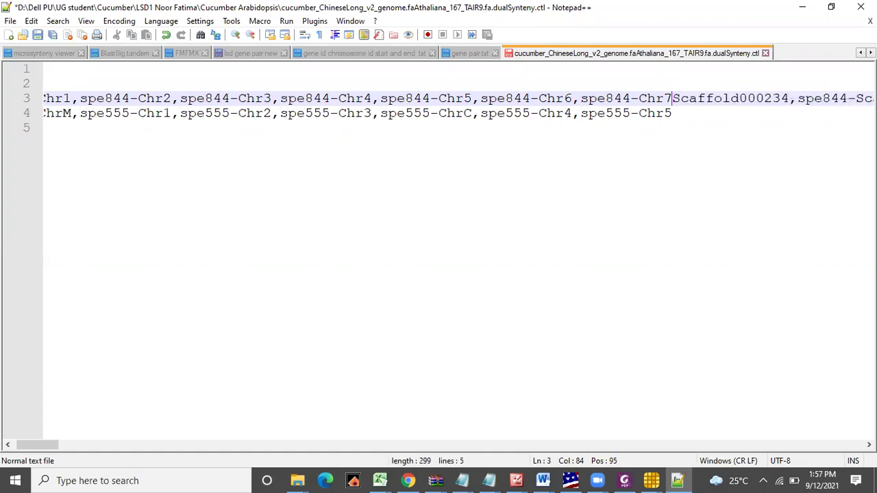
{"action": "key", "text": "Delete"}
{"action": "key", "text": "Delete"}
{"action": "key", "text": "Delete"}
{"action": "key", "text": "Delete"}
{"action": "key", "text": "Delete"}
{"action": "key", "text": "Delete"}
{"action": "key", "text": "Delete"}
{"action": "key", "text": "Delete"}
{"action": "key", "text": "Delete"}
{"action": "key", "text": "Delete"}
{"action": "key", "text": "Delete"}
{"action": "key", "text": "Delete"}
{"action": "key", "text": "Delete"}
{"action": "key", "text": "Delete"}
{"action": "key", "text": "Delete"}
{"action": "key", "text": "Delete"}
{"action": "key", "text": "Delete"}
{"action": "key", "text": "Delete"}
{"action": "key", "text": "Delete"}
{"action": "key", "text": "Delete"}
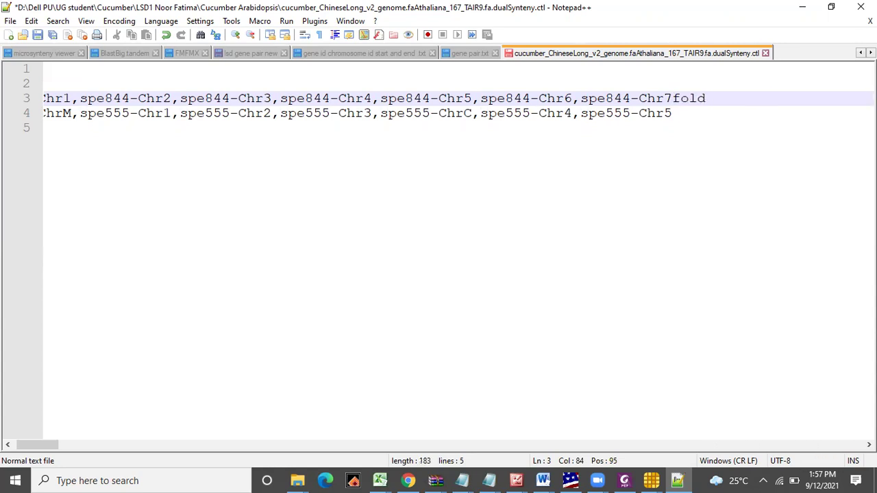
{"action": "key", "text": "Delete"}
{"action": "key", "text": "Delete"}
{"action": "key", "text": "Delete"}
{"action": "key", "text": "Delete"}
{"action": "key", "text": "ctrl+s"}
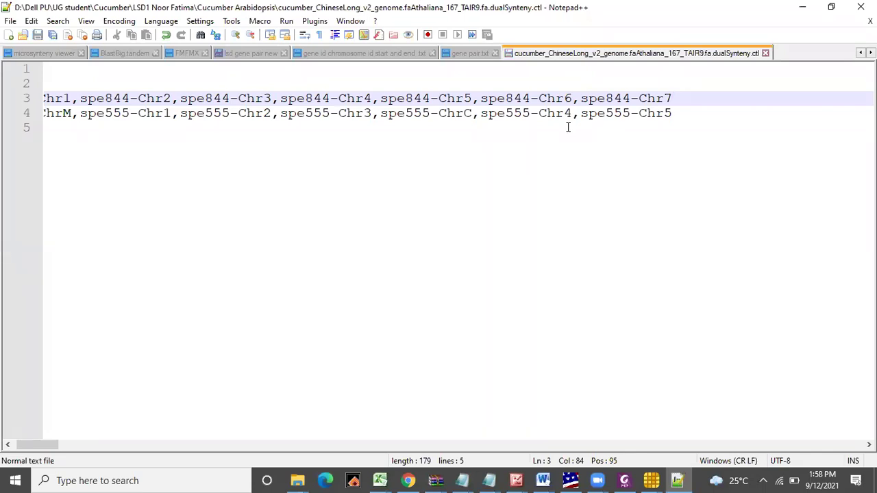
Switch to TBtools and open the Dual Systeny Plot for MCscanX tool.
{"action": "left_click", "coordinate": [800, 8]}
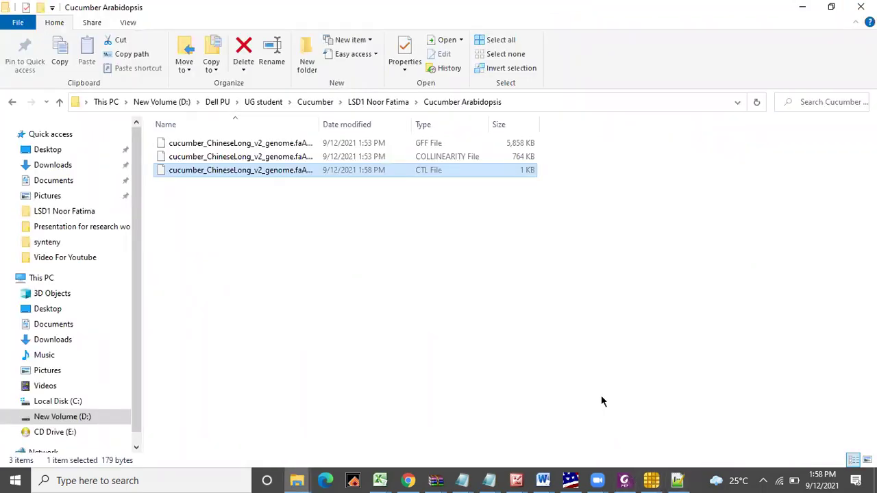
{"action": "left_click", "coordinate": [652, 479]}
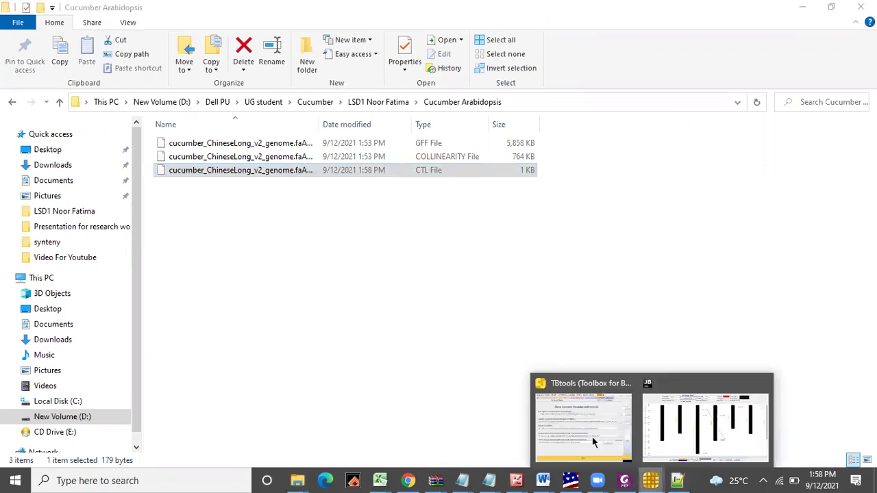
{"action": "left_click", "coordinate": [592, 436]}
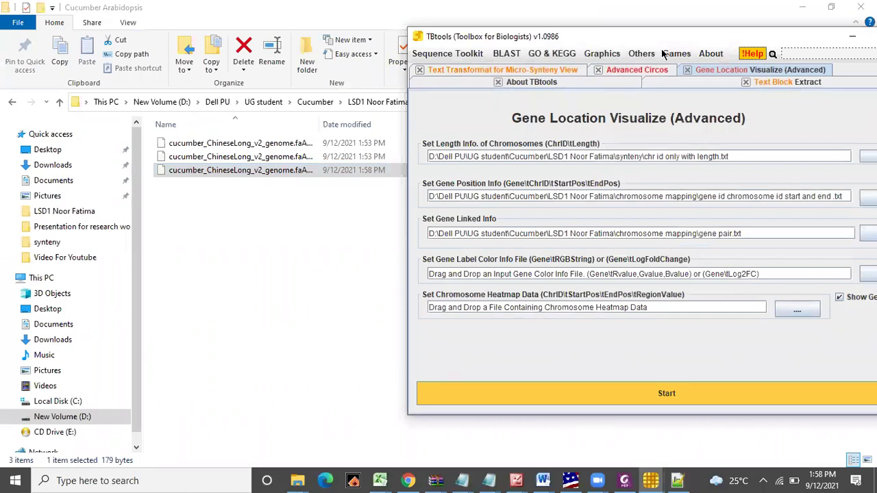
{"action": "left_click", "coordinate": [594, 55]}
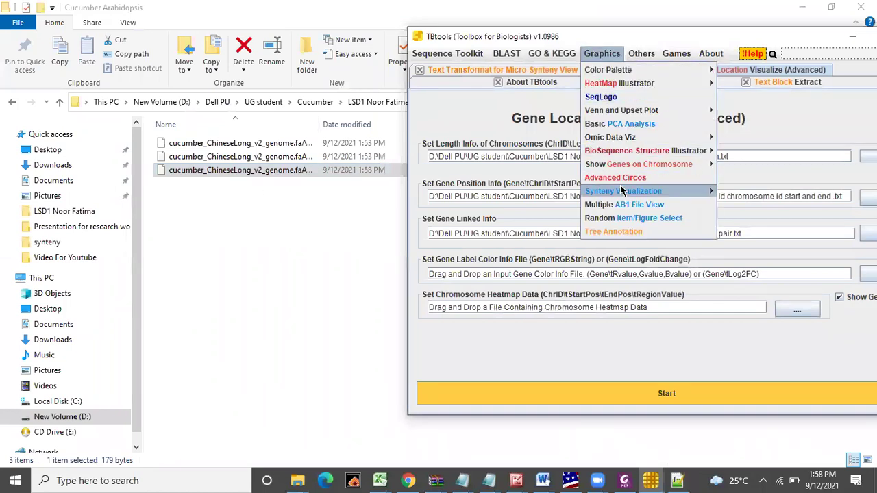
{"action": "mouse_move", "coordinate": [700, 198]}
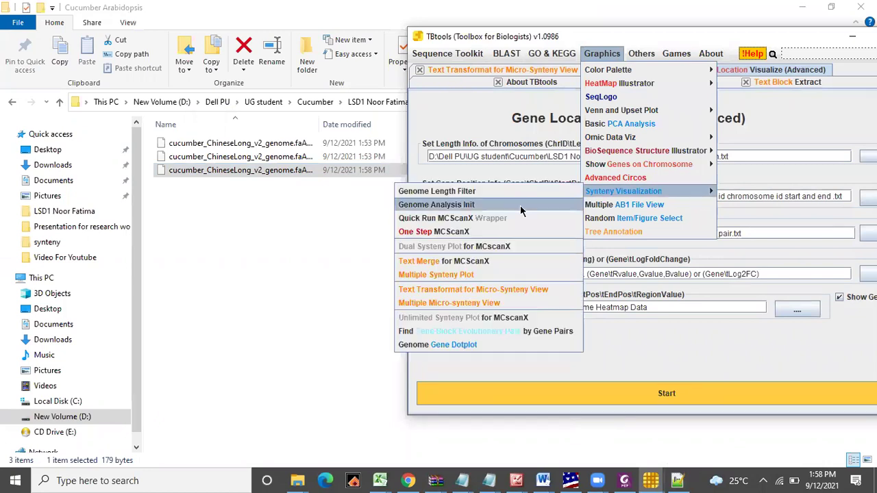
{"action": "left_click", "coordinate": [481, 248]}
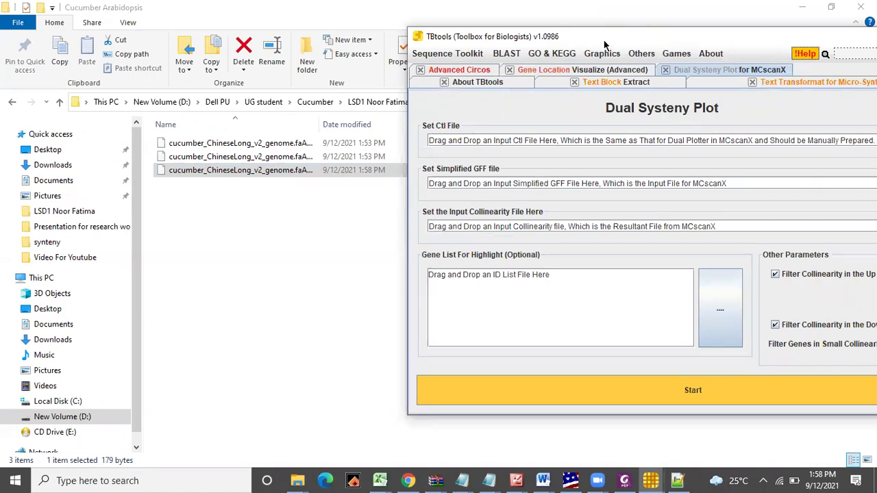
Move the TBtools window clear of the file list and load the cucumber–Arabidopsis GFF file as the simplified GFF file.
{"action": "right_click", "coordinate": [718, 43]}
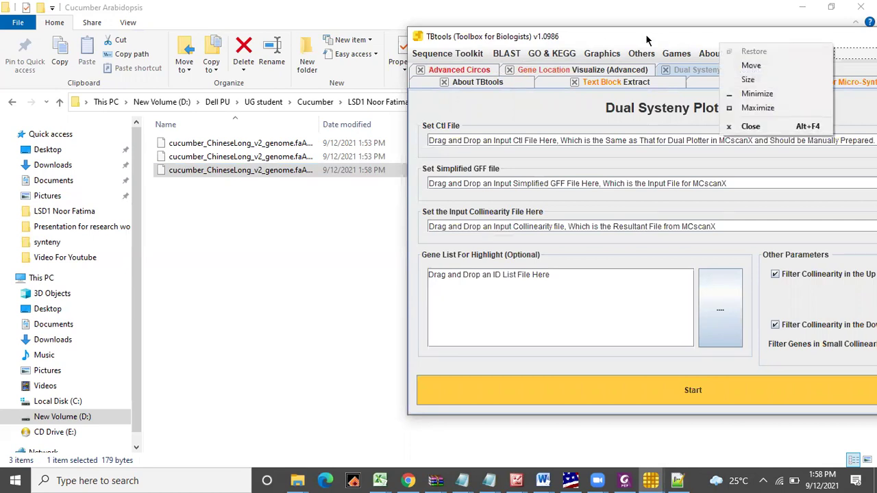
{"action": "left_click", "coordinate": [646, 34]}
{"action": "left_click_drag", "start_coordinate": [646, 33], "coordinate": [783, 55]}
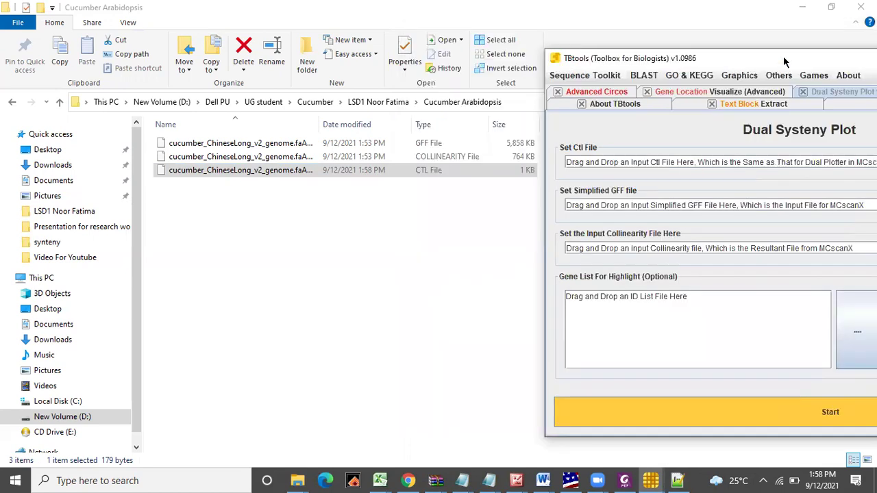
{"action": "left_click", "coordinate": [271, 144]}
{"action": "left_click_drag", "start_coordinate": [461, 172], "coordinate": [612, 205]}
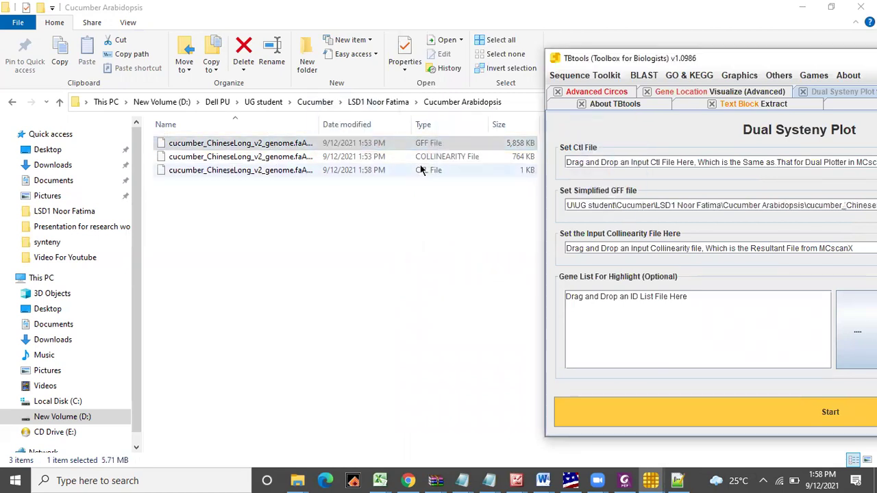
{"action": "left_click_drag", "start_coordinate": [407, 173], "coordinate": [569, 162]}
{"action": "left_click", "coordinate": [651, 480]}
{"action": "left_click", "coordinate": [570, 437]}
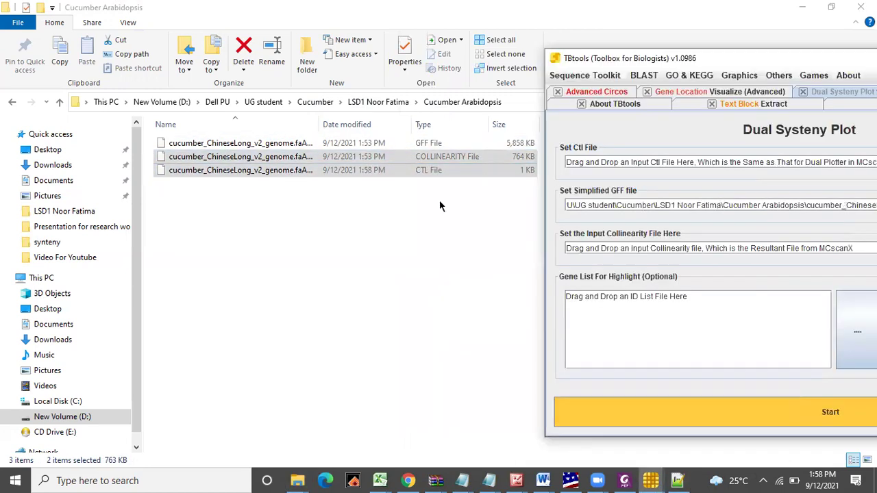
{"action": "left_click", "coordinate": [357, 229]}
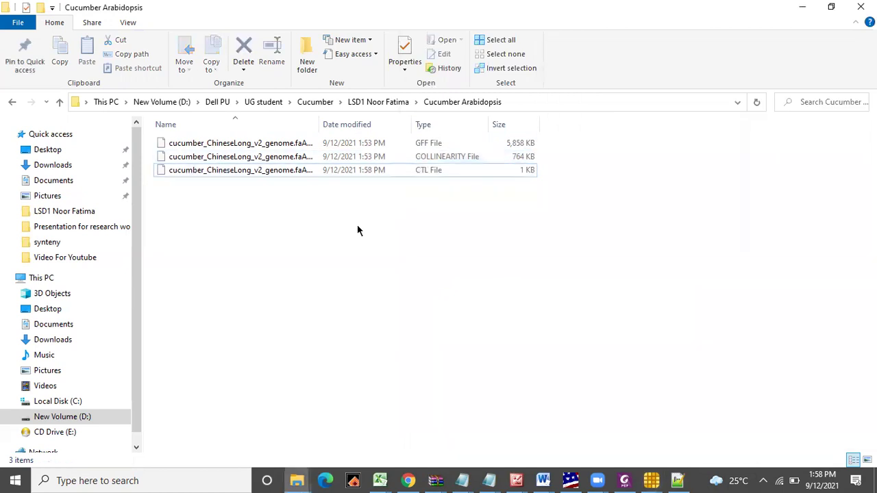
Bring TBtools back over the Cucumber Arabidopsis folder and load its CTL file and COLLINEARITY file into the matching plot inputs.
{"action": "left_click", "coordinate": [659, 478]}
{"action": "left_click", "coordinate": [585, 433]}
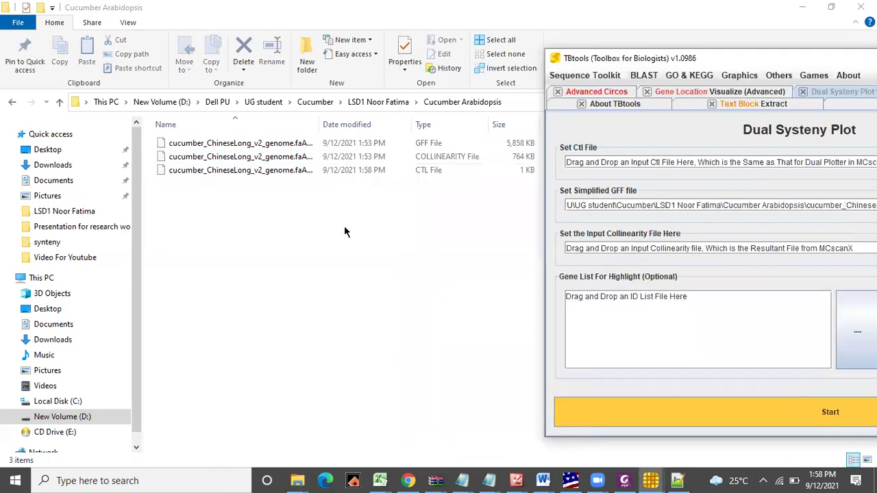
{"action": "left_click_drag", "start_coordinate": [290, 170], "coordinate": [605, 160]}
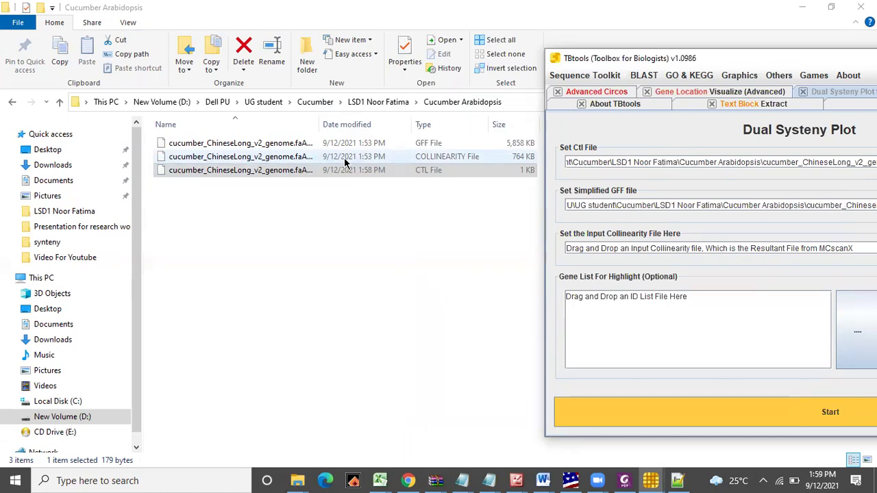
{"action": "left_click_drag", "start_coordinate": [345, 162], "coordinate": [591, 248]}
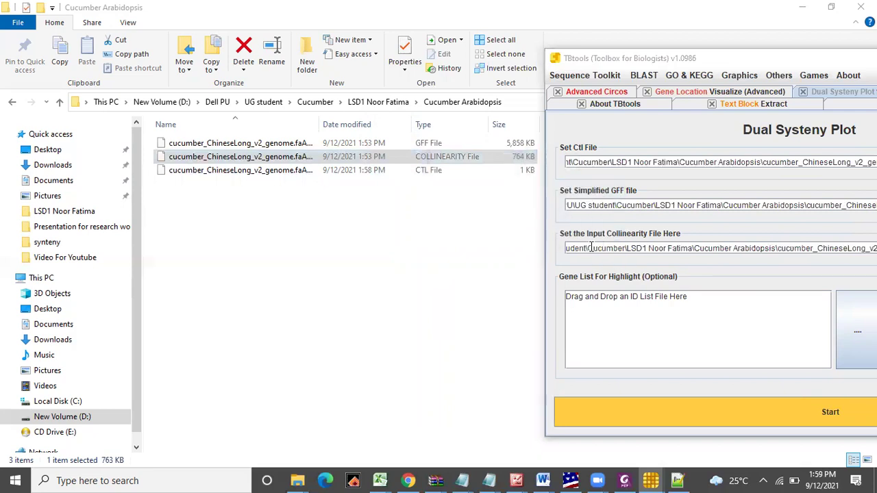
Clear the placeholder text from the optional gene list for highlighting.
{"action": "left_click", "coordinate": [711, 299]}
{"action": "key", "text": "BackSpace"}
{"action": "key", "text": "BackSpace"}
{"action": "key", "text": "BackSpace"}
{"action": "key", "text": "BackSpace"}
{"action": "key", "text": "BackSpace"}
{"action": "key", "text": "BackSpace"}
{"action": "key", "text": "BackSpace"}
{"action": "key", "text": "BackSpace"}
{"action": "key", "text": "BackSpace"}
{"action": "key", "text": "BackSpace"}
{"action": "key", "text": "BackSpace"}
{"action": "key", "text": "BackSpace"}
{"action": "key", "text": "BackSpace"}
{"action": "key", "text": "BackSpace"}
{"action": "key", "text": "BackSpace"}
{"action": "key", "text": "BackSpace"}
{"action": "key", "text": "BackSpace"}
{"action": "key", "text": "BackSpace"}
{"action": "key", "text": "BackSpace"}
{"action": "key", "text": "BackSpace"}
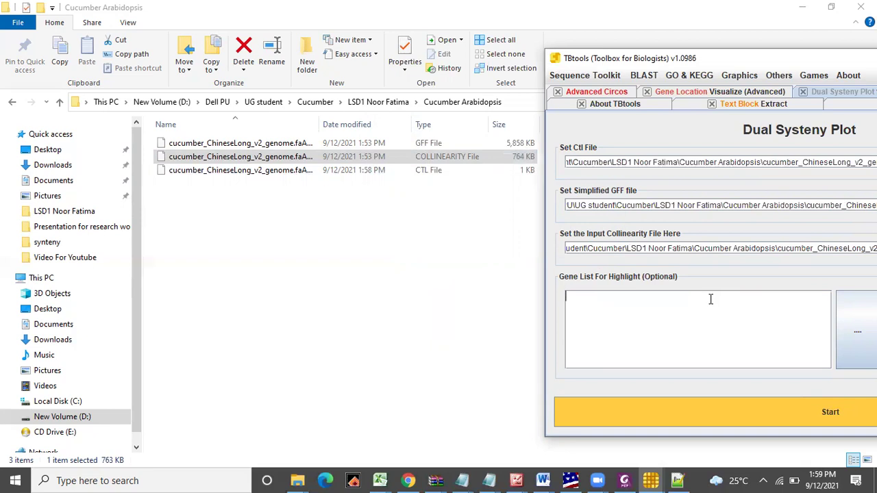
Copy all gene IDs from the lsd1 cucumber gene id text file in the synteny folder, and minimize that folder's window.
{"action": "right_click", "coordinate": [300, 480]}
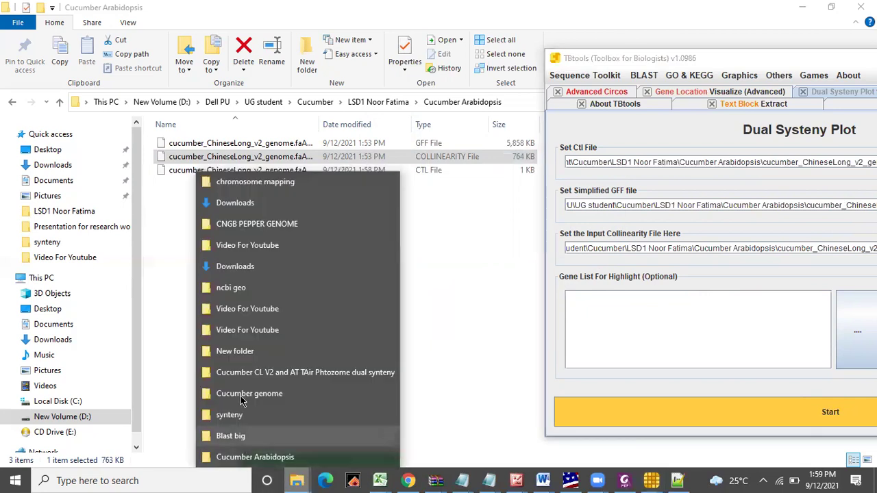
{"action": "left_click", "coordinate": [232, 416]}
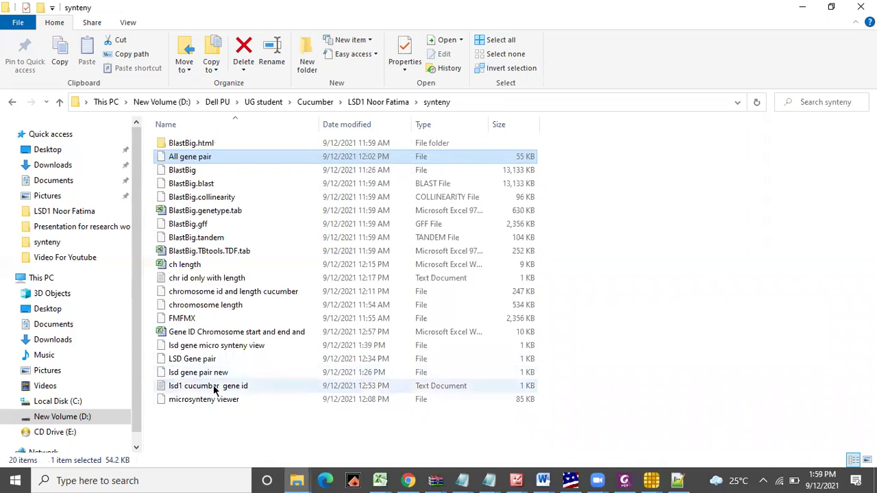
{"action": "left_click", "coordinate": [220, 389]}
{"action": "double_click", "coordinate": [218, 387]}
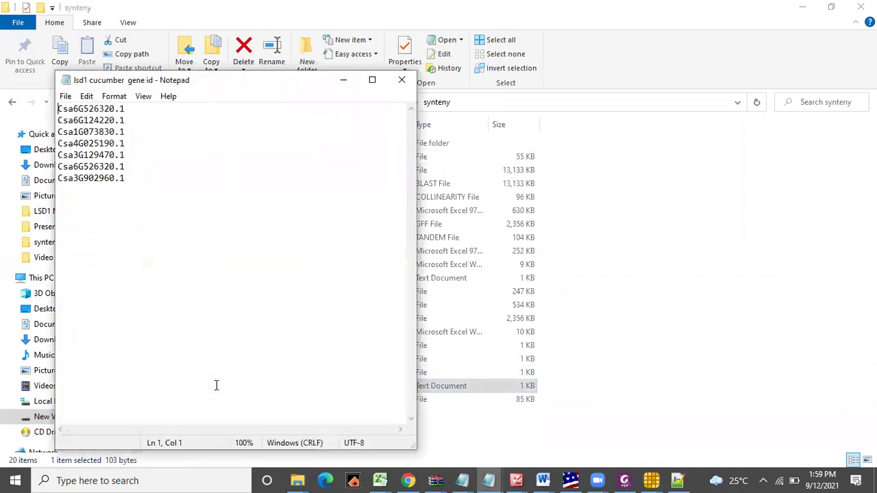
{"action": "key", "text": "ctrl+a"}
{"action": "key", "text": "ctrl+c"}
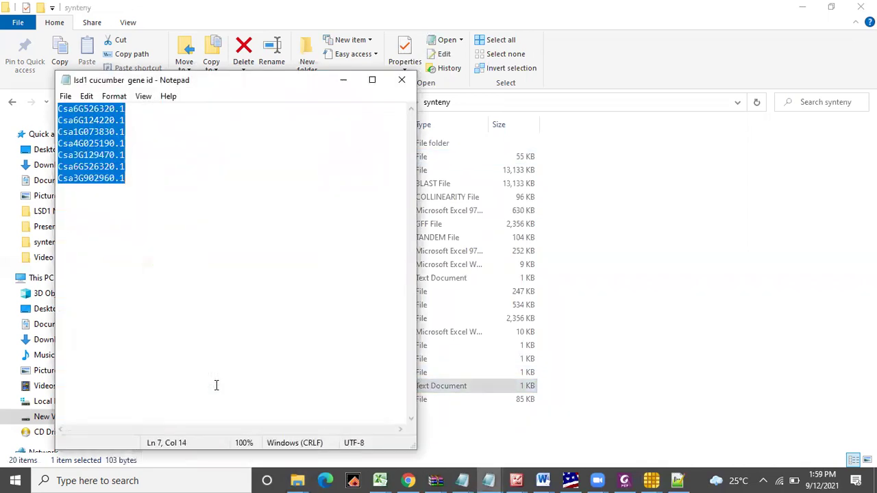
{"action": "left_click", "coordinate": [806, 10]}
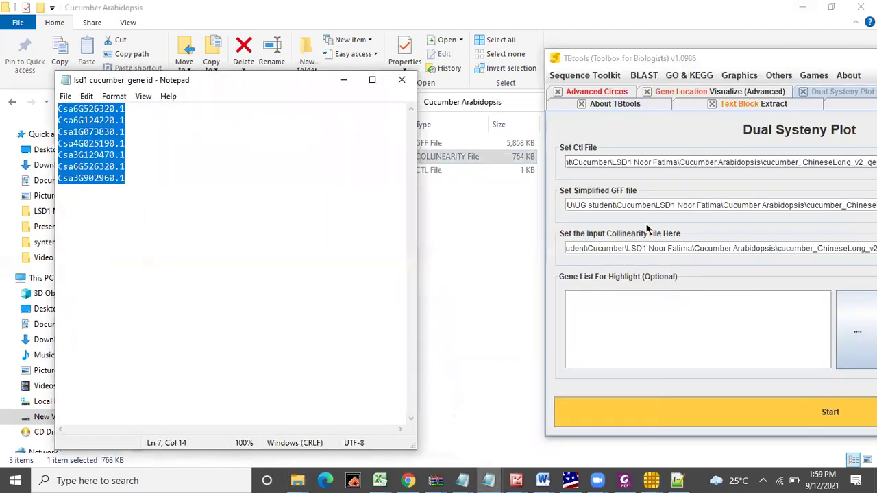
Paste the copied cucumber gene IDs into the highlight list, generate the dual synteny plot, inspect it full screen and minimize it.
{"action": "left_click", "coordinate": [636, 320]}
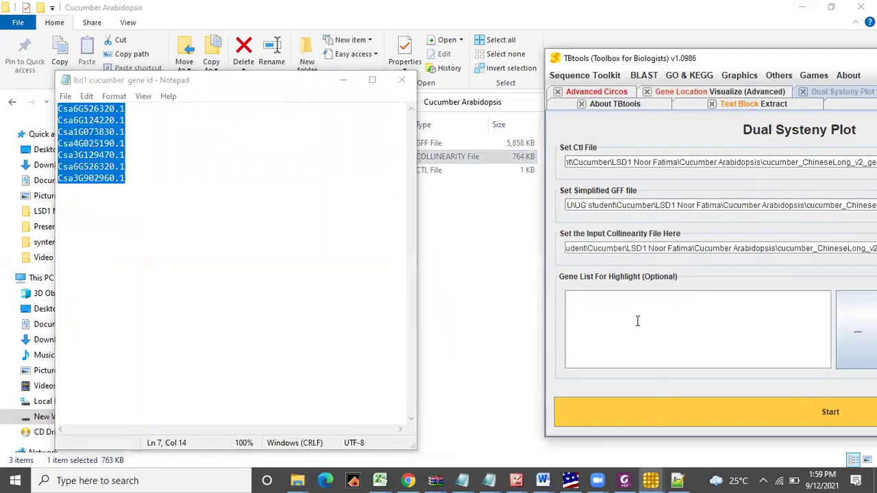
{"action": "key", "text": "ctrl+v"}
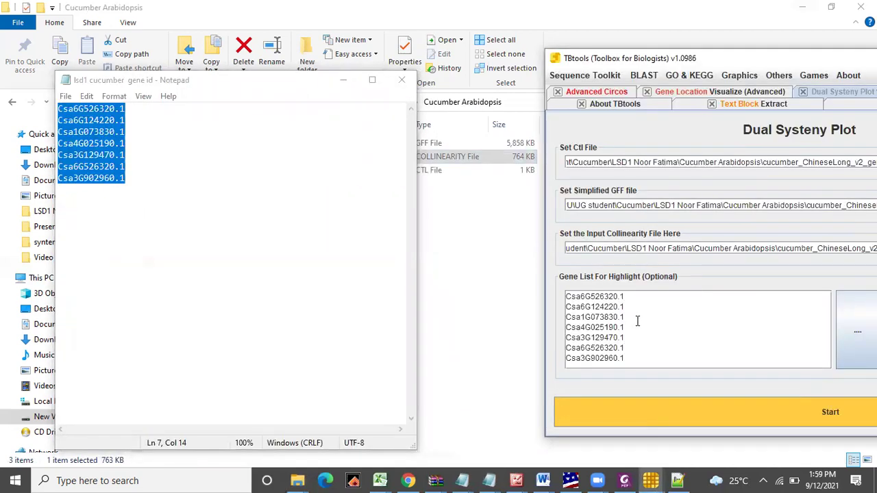
{"action": "left_click", "coordinate": [750, 409]}
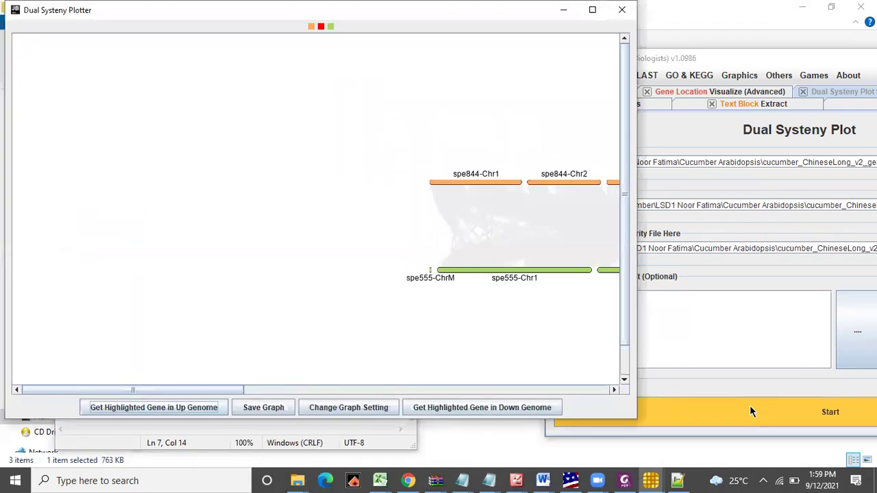
{"action": "left_click", "coordinate": [594, 10]}
{"action": "left_click_drag", "start_coordinate": [359, 435], "coordinate": [496, 447]}
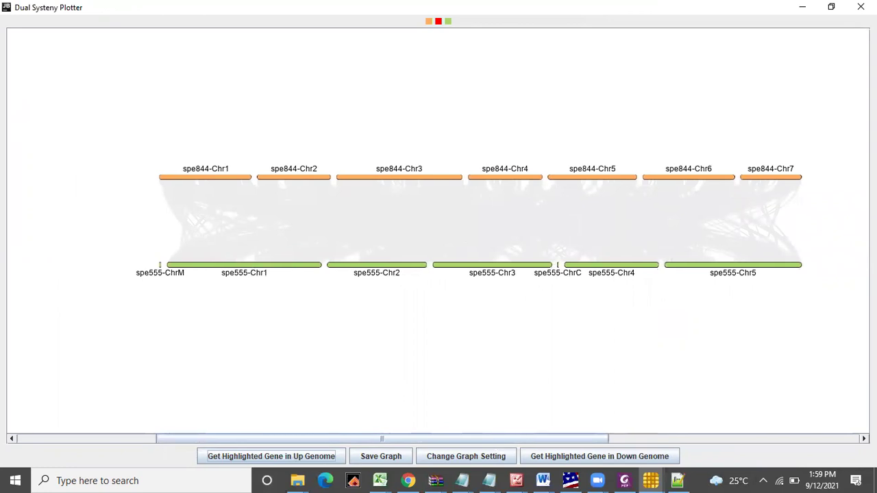
{"action": "left_click", "coordinate": [804, 10]}
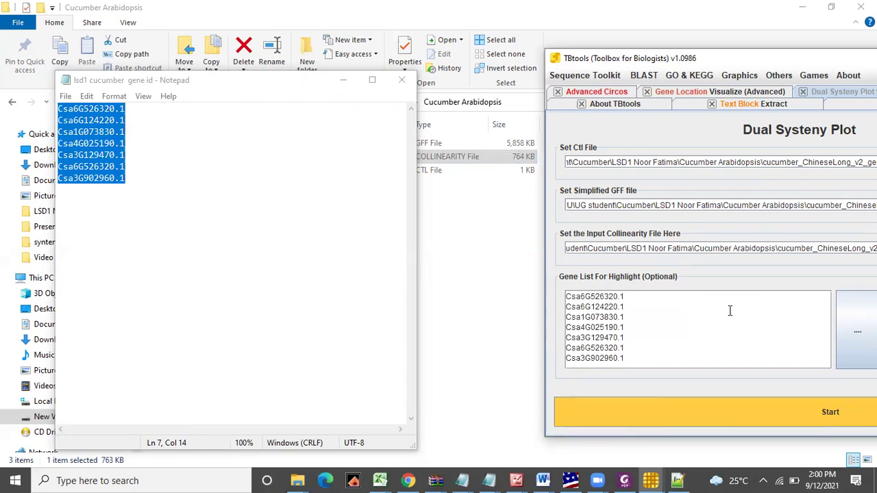
Browse upward from the Cucumber Arabidopsis folder to the Cucumber folder to look over the available project folders.
{"action": "left_click", "coordinate": [453, 274]}
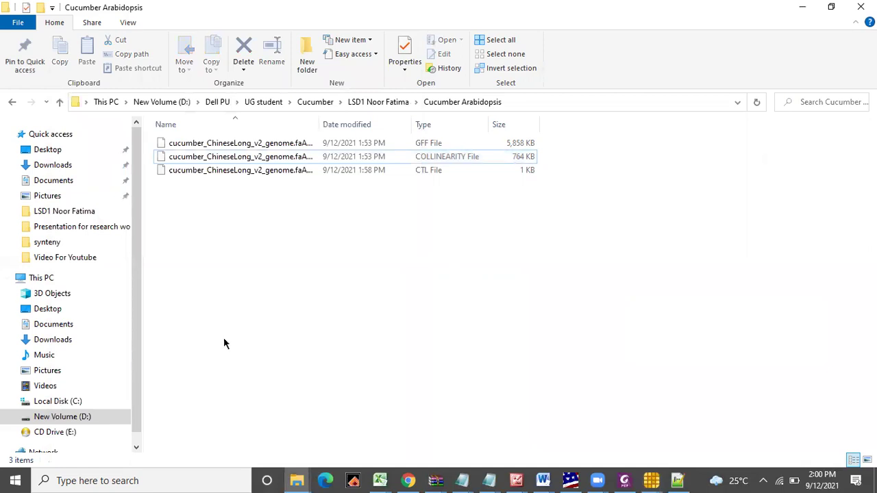
{"action": "left_click", "coordinate": [63, 416]}
{"action": "left_click", "coordinate": [59, 103]}
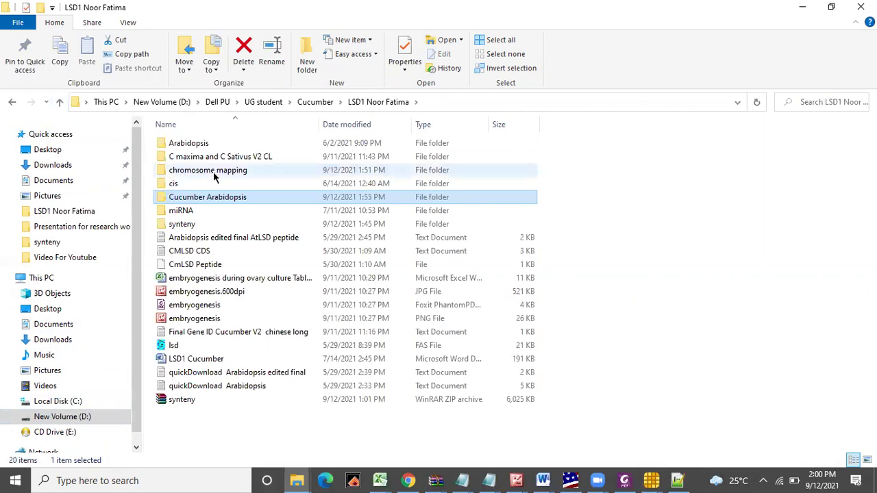
{"action": "left_click", "coordinate": [59, 102]}
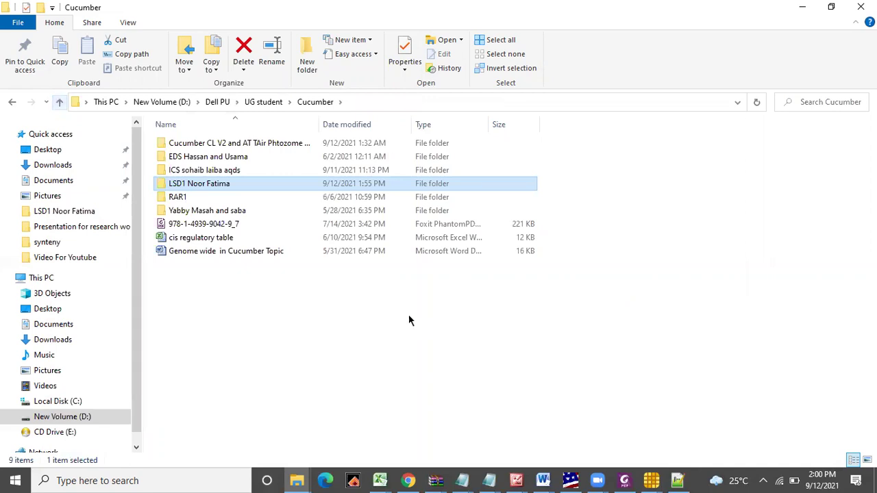
Switch back to TBtools and remove the .1 suffix from every gene ID in the highlight list.
{"action": "left_click", "coordinate": [649, 481]}
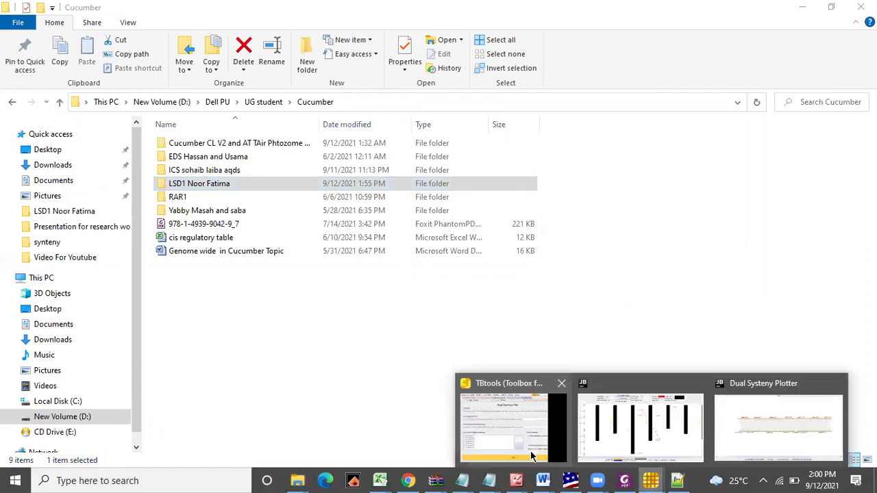
{"action": "left_click", "coordinate": [531, 449]}
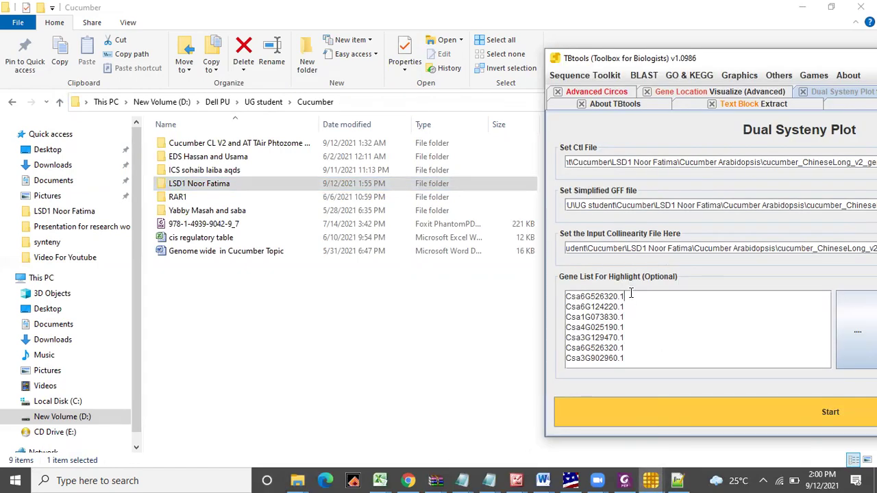
{"action": "key", "text": "BackSpace"}
{"action": "left_click", "coordinate": [626, 309]}
{"action": "key", "text": "BackSpace"}
{"action": "key", "text": "BackSpace"}
{"action": "left_click", "coordinate": [627, 336]}
{"action": "key", "text": "BackSpace"}
{"action": "key", "text": "BackSpace"}
{"action": "left_click", "coordinate": [622, 347]}
{"action": "key", "text": "BackSpace"}
{"action": "key", "text": "BackSpace"}
Generate the dual synteny plot with the suffix-free gene IDs, inspect it through the last chromosomes and minimize its window.
{"action": "left_click", "coordinate": [640, 405]}
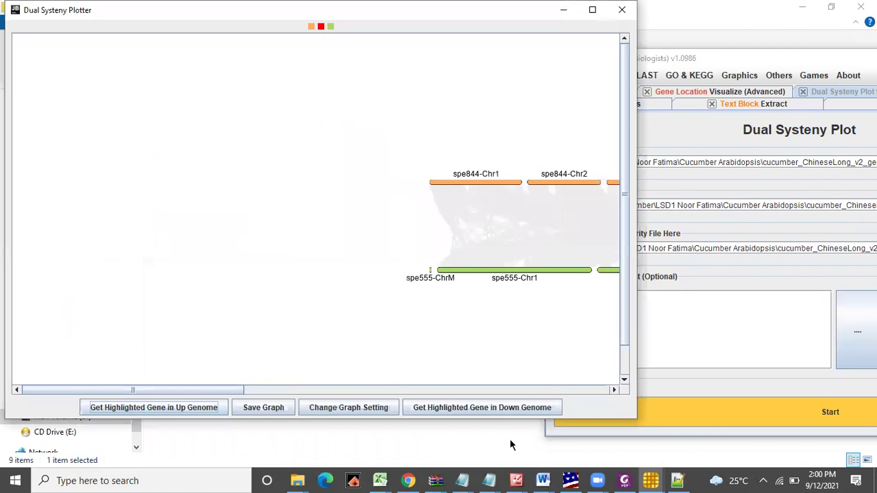
{"action": "left_click_drag", "start_coordinate": [226, 389], "coordinate": [435, 390]}
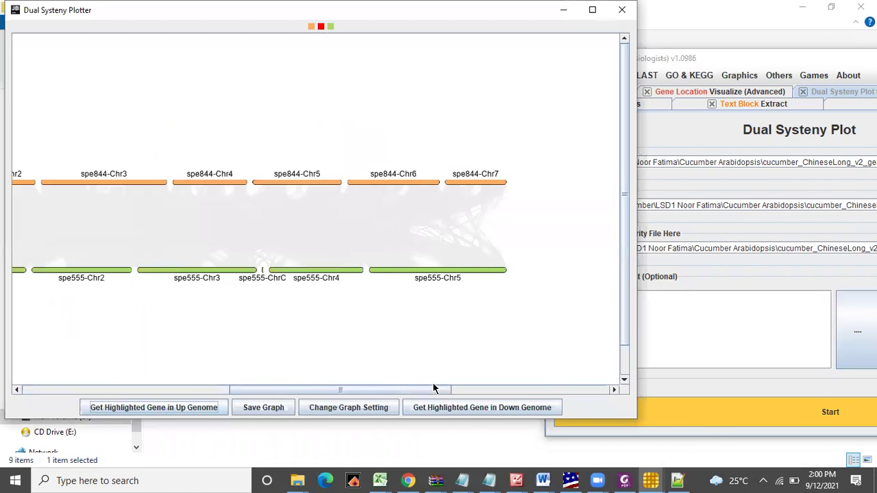
{"action": "left_click", "coordinate": [564, 16]}
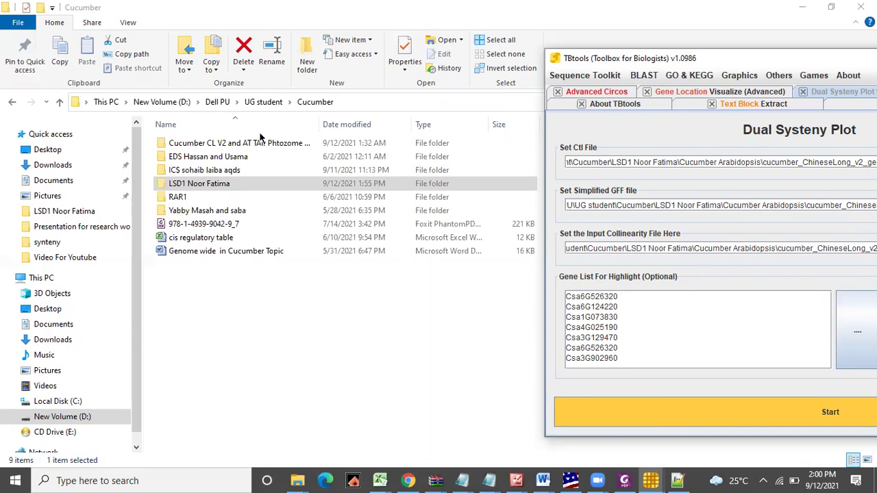
Browse on drive D: through Dell PU, Desktop 13 April 2015 and Introductory Plant Biotechnology to the Project 21 folder.
{"action": "left_click", "coordinate": [76, 418]}
{"action": "double_click", "coordinate": [191, 317]}
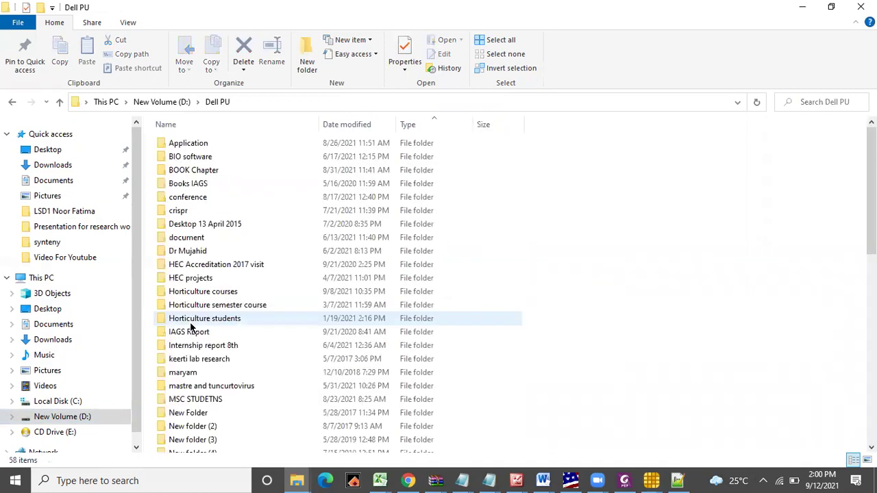
{"action": "double_click", "coordinate": [206, 224]}
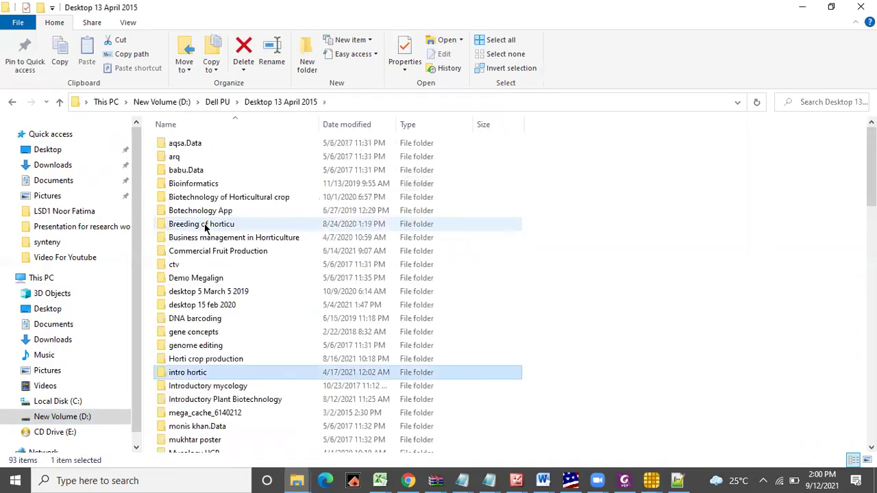
{"action": "double_click", "coordinate": [245, 401]}
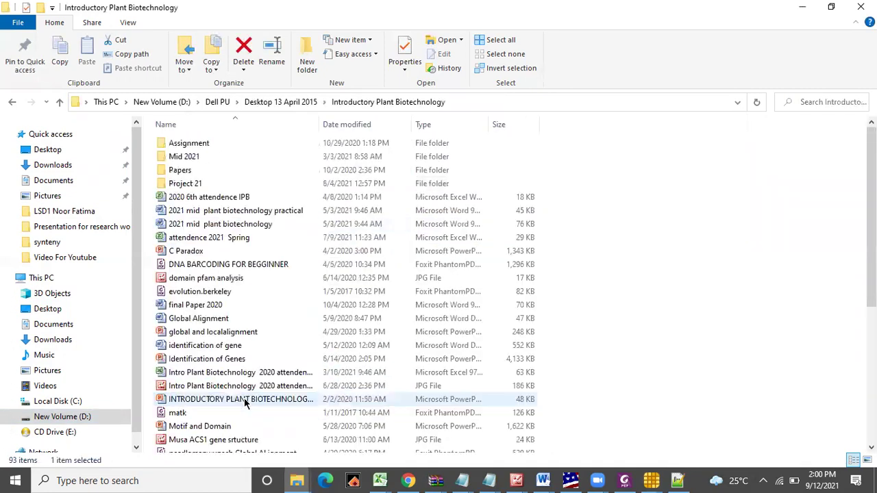
{"action": "left_click", "coordinate": [188, 185]}
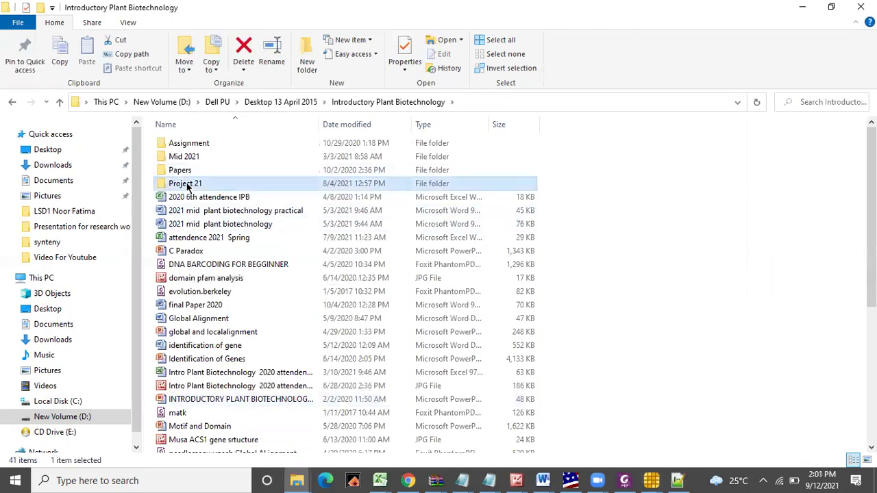
{"action": "double_click", "coordinate": [187, 185]}
Open the One step MCSCanX folder inside Cucumber genome, in the third student folder of Project 21.
{"action": "left_click", "coordinate": [197, 171]}
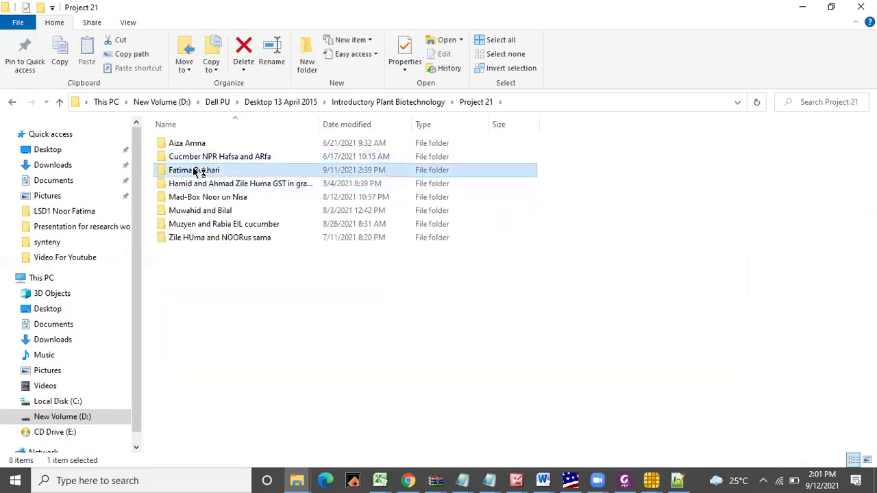
{"action": "double_click", "coordinate": [195, 172]}
{"action": "left_click", "coordinate": [195, 171]}
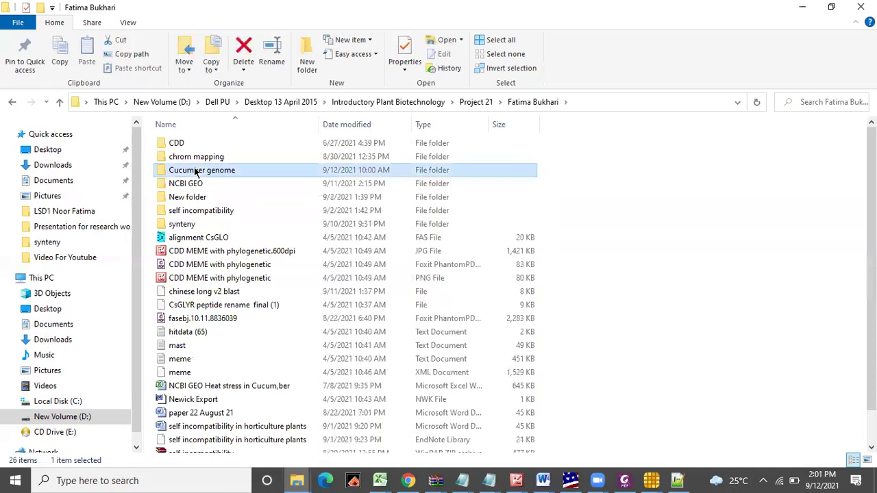
{"action": "double_click", "coordinate": [195, 171]}
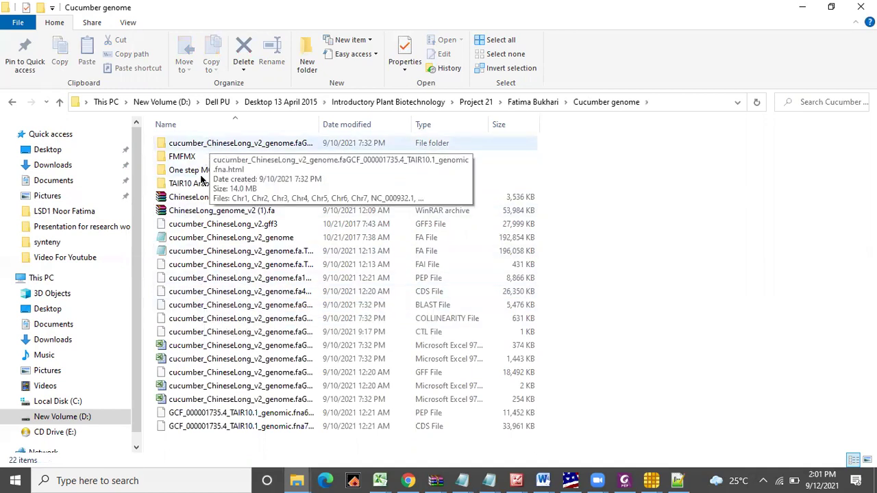
{"action": "left_click", "coordinate": [207, 171]}
{"action": "double_click", "coordinate": [207, 171]}
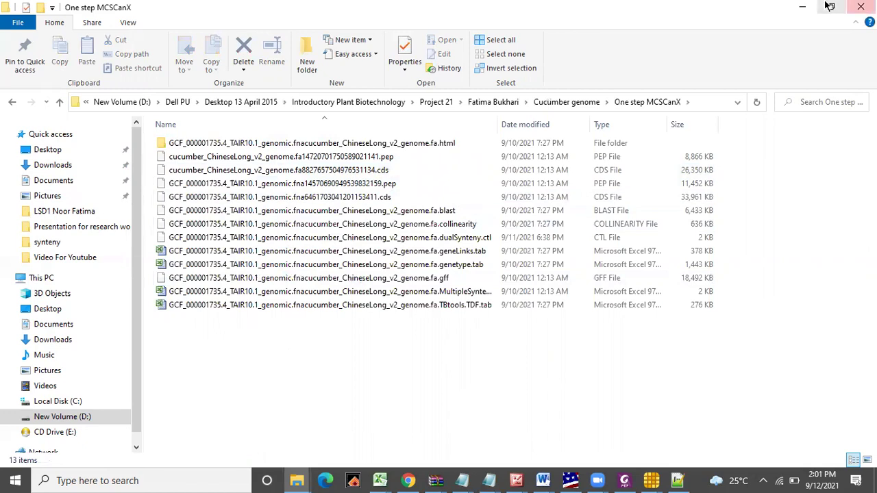
Arrange the file window and TBtools side by side, with TBtools tall enough to show all the plot settings.
{"action": "double_click", "coordinate": [721, 13]}
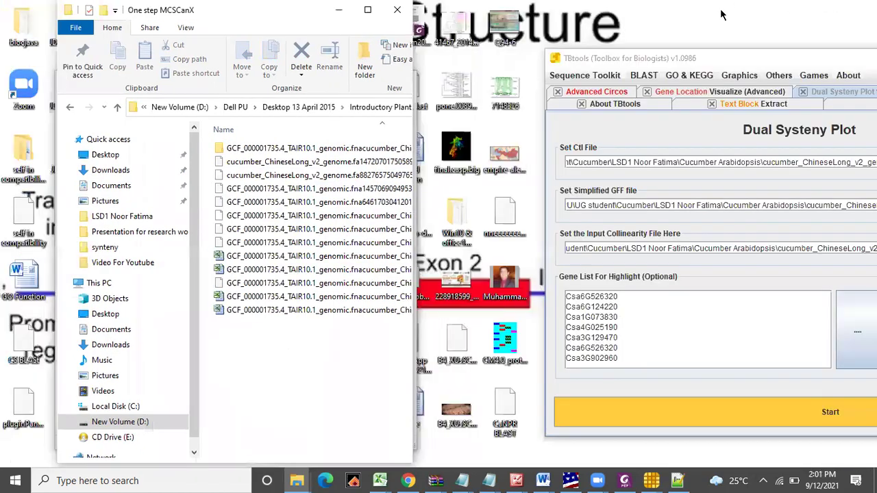
{"action": "left_click", "coordinate": [742, 61]}
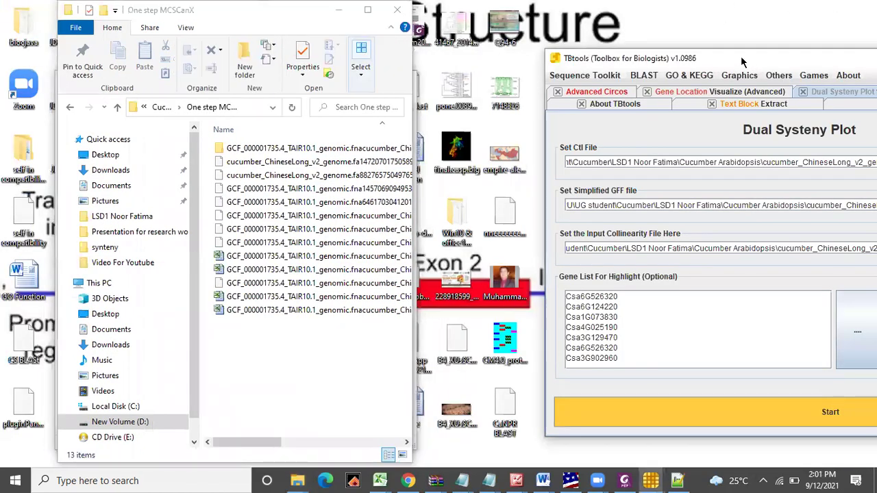
{"action": "key", "text": "super+Left"}
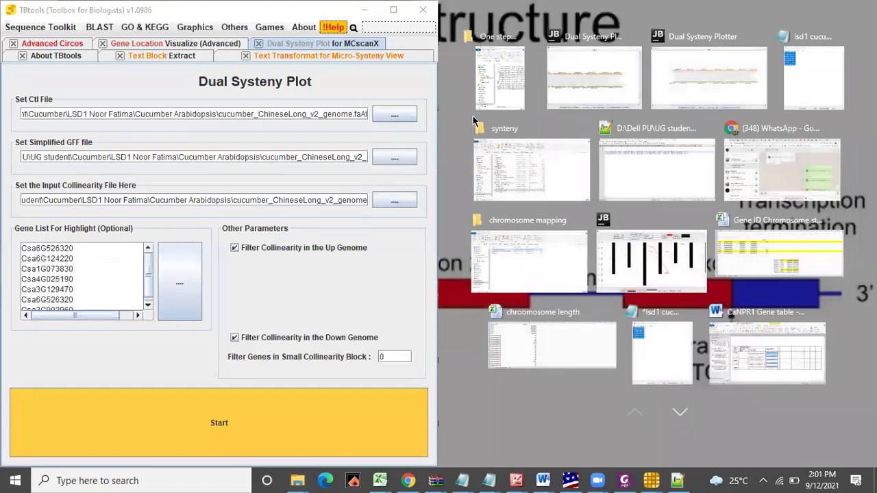
{"action": "left_click", "coordinate": [230, 14]}
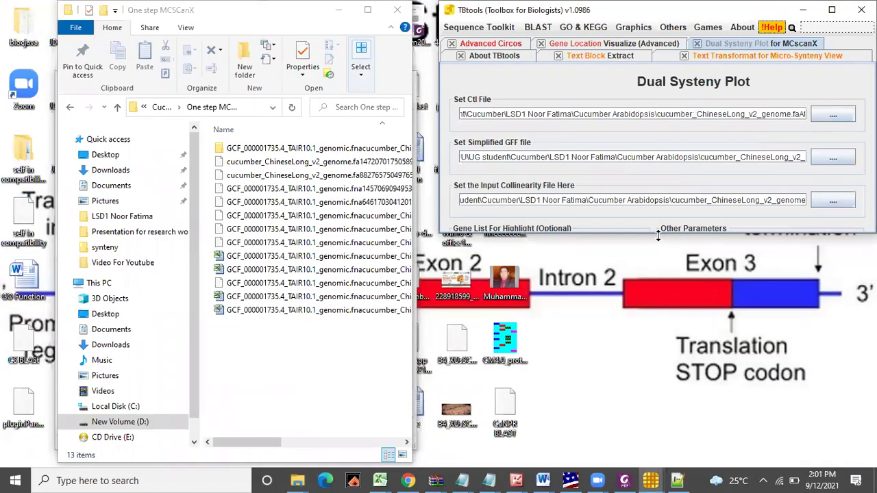
{"action": "left_click_drag", "start_coordinate": [658, 235], "coordinate": [660, 437]}
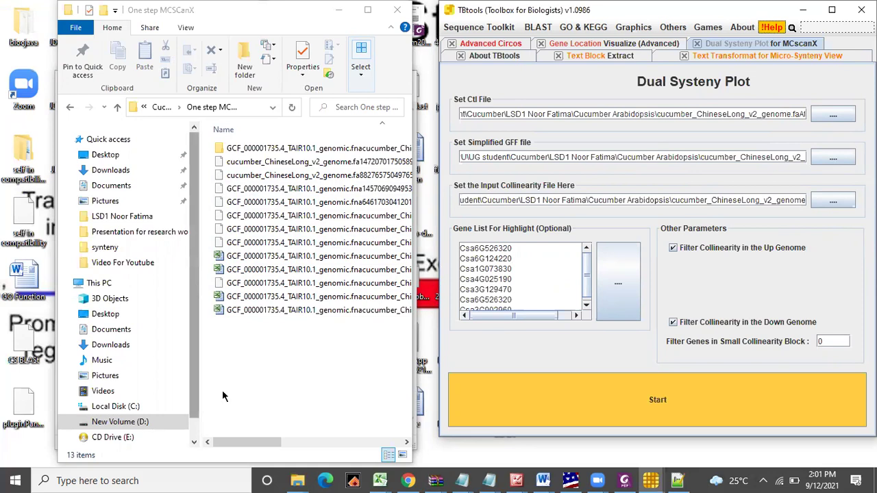
Return to the Cucumber genome folder and load its COLLINEARITY, CTL and GFF files into the matching dual synteny plot inputs.
{"action": "left_click", "coordinate": [347, 442]}
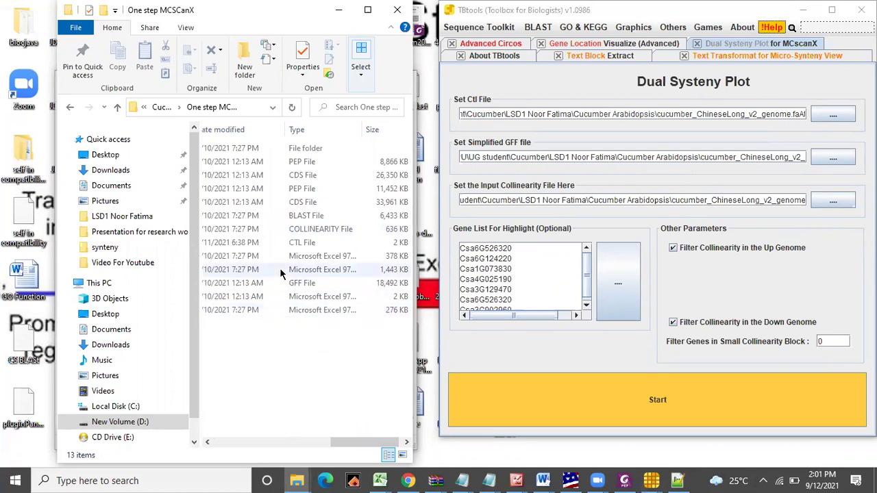
{"action": "left_click", "coordinate": [118, 107]}
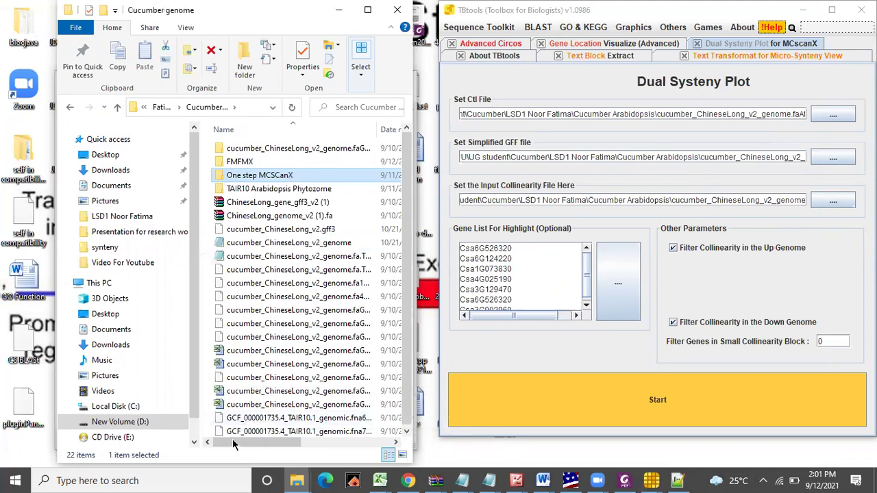
{"action": "left_click_drag", "start_coordinate": [245, 440], "coordinate": [303, 437]}
{"action": "left_click_drag", "start_coordinate": [226, 327], "coordinate": [525, 199]}
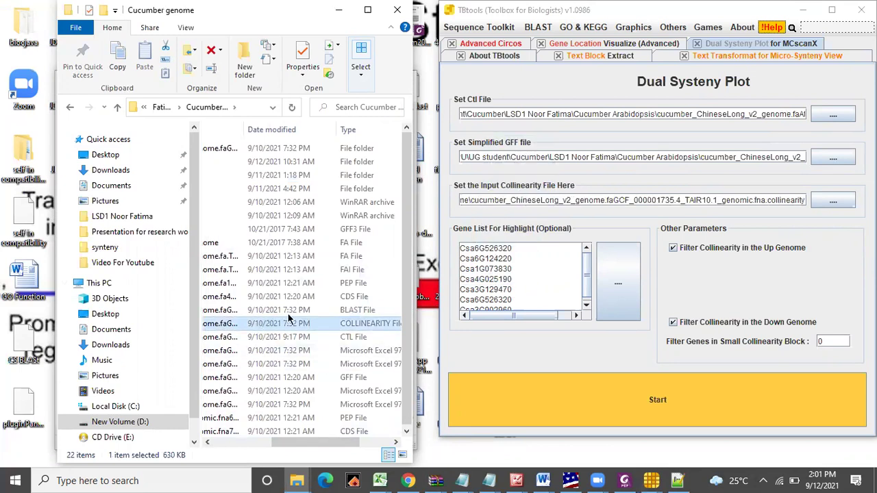
{"action": "left_click", "coordinate": [221, 337]}
{"action": "left_click_drag", "start_coordinate": [546, 101], "coordinate": [555, 115]}
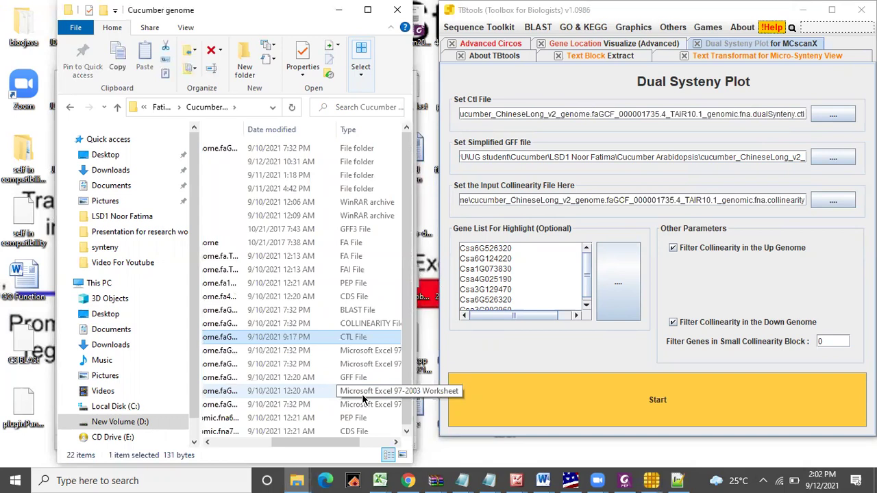
{"action": "left_click_drag", "start_coordinate": [226, 381], "coordinate": [510, 157]}
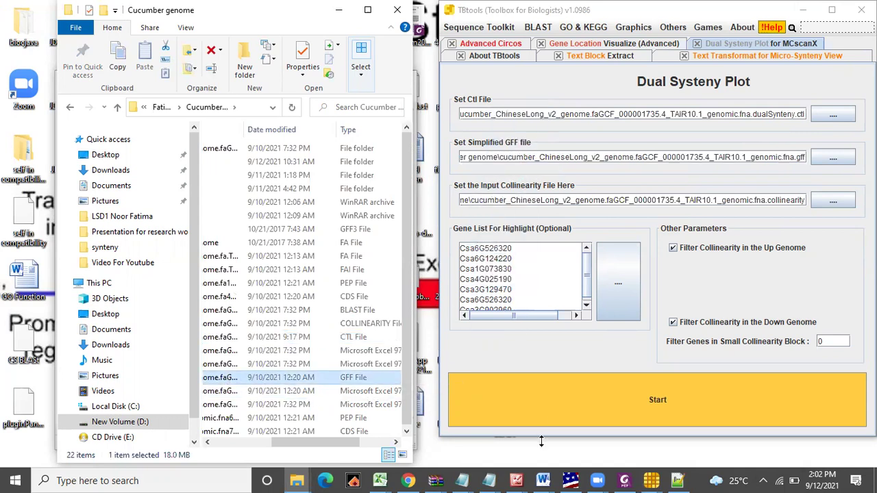
Generate the dual synteny plot from the Cucumber genome files, inspect it up to Chr7 and return to the plot settings.
{"action": "left_click", "coordinate": [593, 416]}
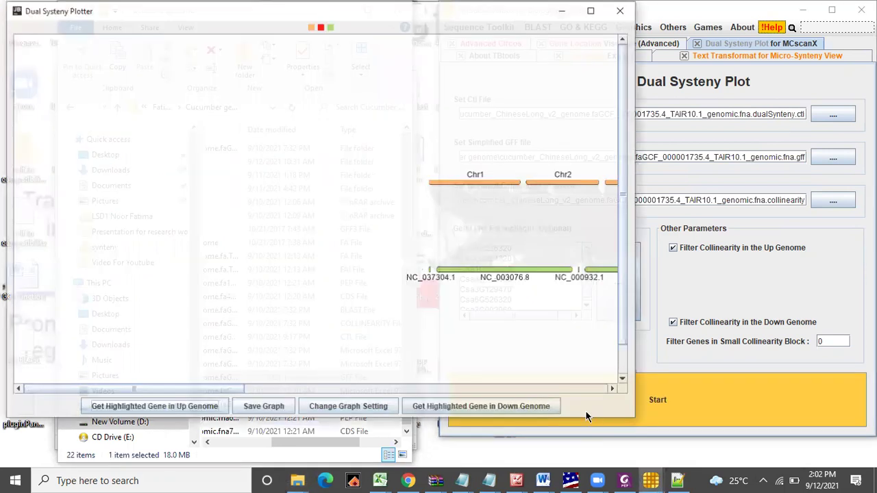
{"action": "left_click_drag", "start_coordinate": [229, 389], "coordinate": [404, 395]}
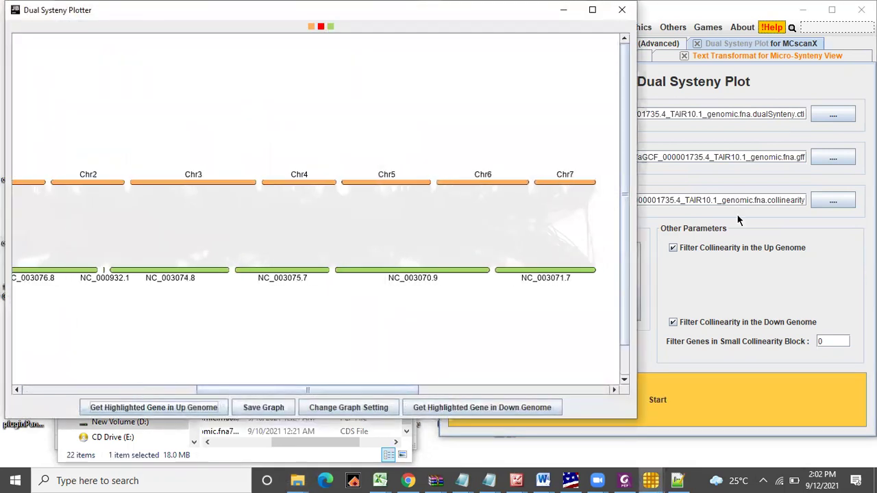
{"action": "left_click", "coordinate": [720, 285]}
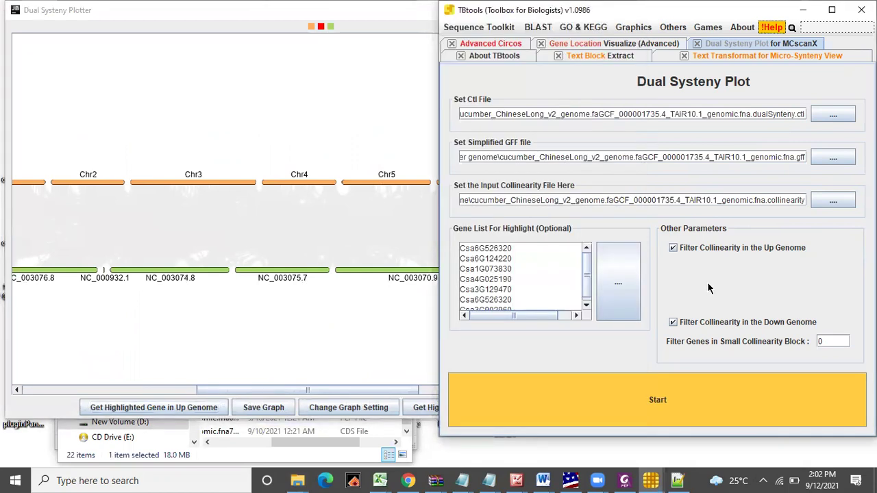
Append .1 to every gene ID in the highlight list, regenerate the dual synteny plot and inspect the highlighted link.
{"action": "left_click", "coordinate": [523, 245]}
{"action": "type", "text": ".1"}
{"action": "left_click", "coordinate": [522, 253]}
{"action": "type", "text": ".1"}
{"action": "left_click", "coordinate": [515, 269]}
{"action": "type", "text": ".1"}
{"action": "left_click", "coordinate": [514, 279]}
{"action": "type", "text": ".1"}
{"action": "left_click", "coordinate": [513, 290]}
{"action": "type", "text": ".1"}
{"action": "left_click", "coordinate": [514, 300]}
{"action": "type", "text": ".1"}
{"action": "left_click", "coordinate": [587, 304]}
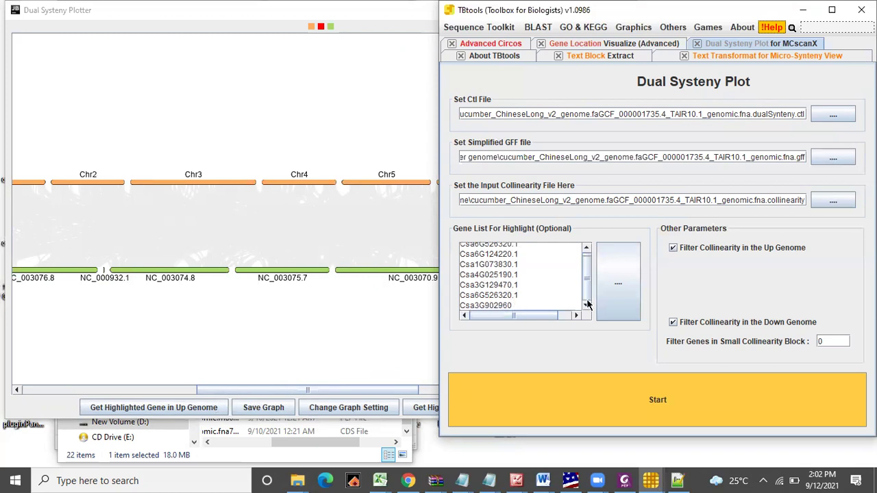
{"action": "left_click", "coordinate": [515, 306]}
{"action": "type", "text": ".1"}
{"action": "left_click", "coordinate": [529, 389]}
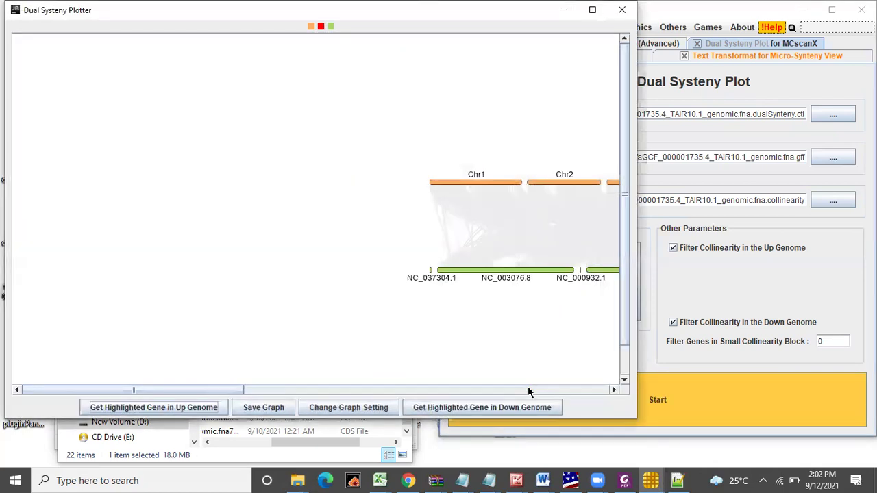
{"action": "left_click_drag", "start_coordinate": [192, 389], "coordinate": [337, 410]}
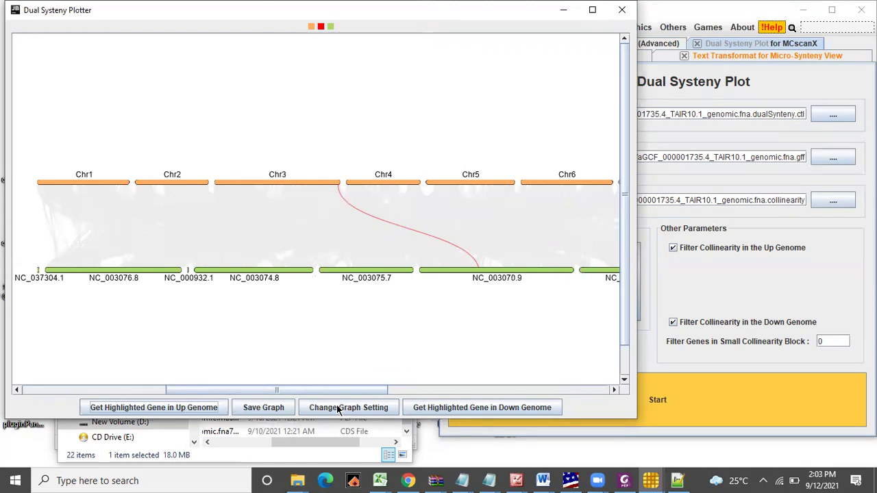
Start saving the synteny graph as an image in PNG, JPG and PDF formats.
{"action": "left_click", "coordinate": [257, 408]}
{"action": "left_click", "coordinate": [112, 140]}
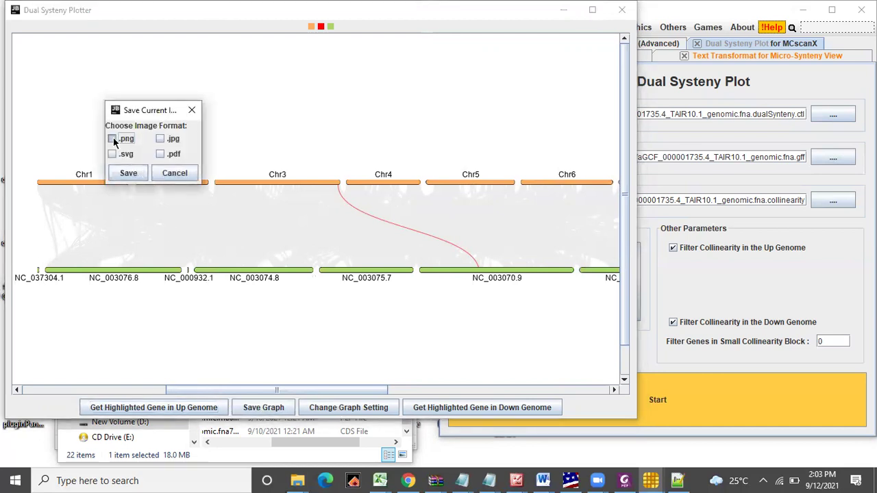
{"action": "left_click", "coordinate": [160, 154]}
{"action": "left_click", "coordinate": [161, 139]}
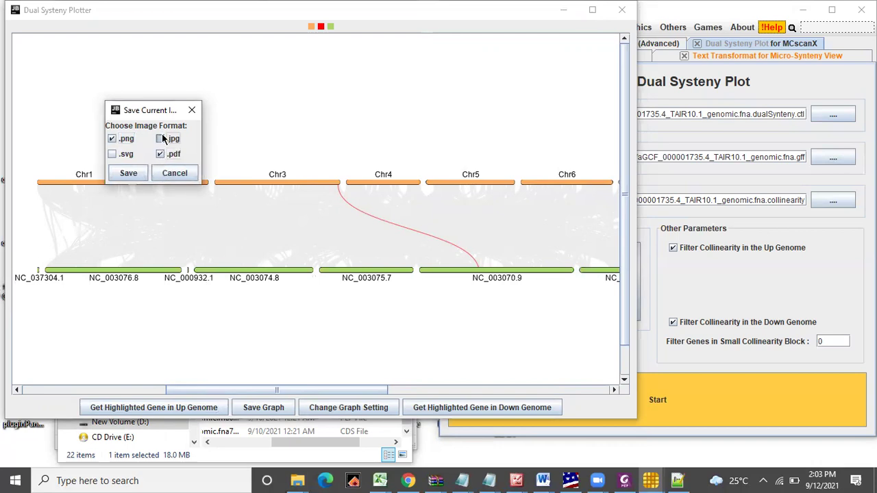
{"action": "left_click", "coordinate": [136, 174]}
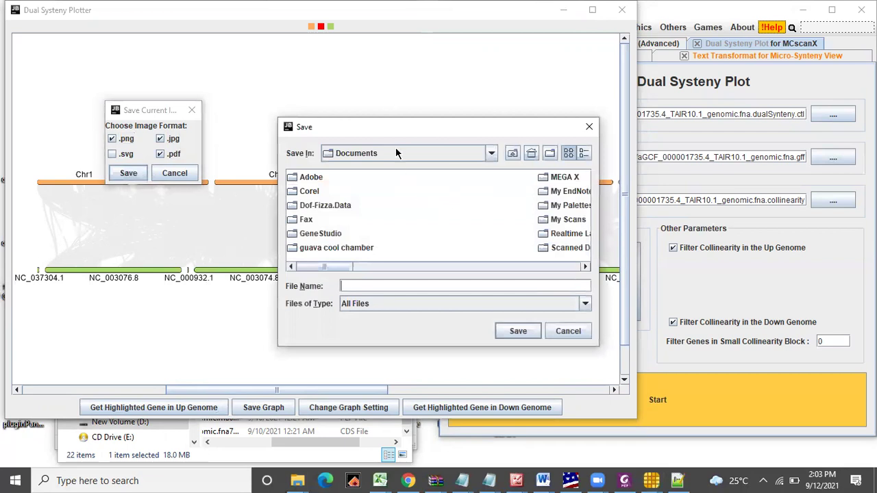
Browse the save location to the UG student folder inside Dell PU on New Volume (D:).
{"action": "left_click", "coordinate": [395, 153]}
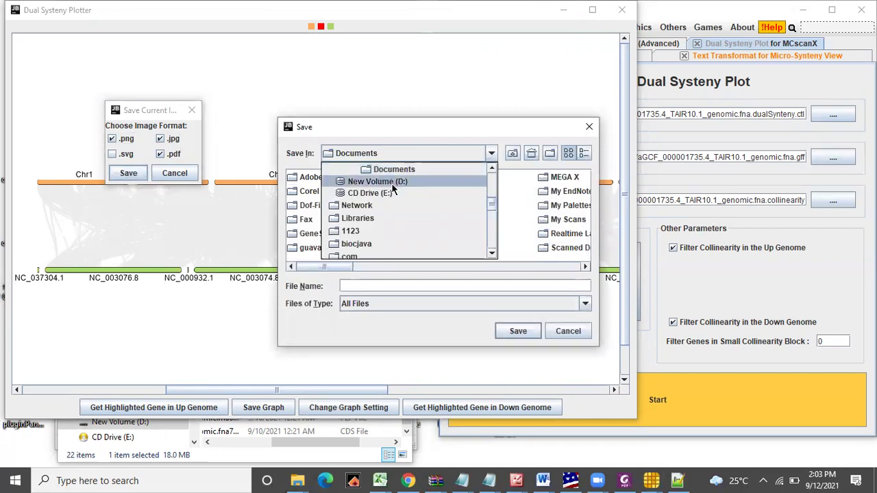
{"action": "left_click", "coordinate": [392, 182]}
{"action": "left_click", "coordinate": [316, 218]}
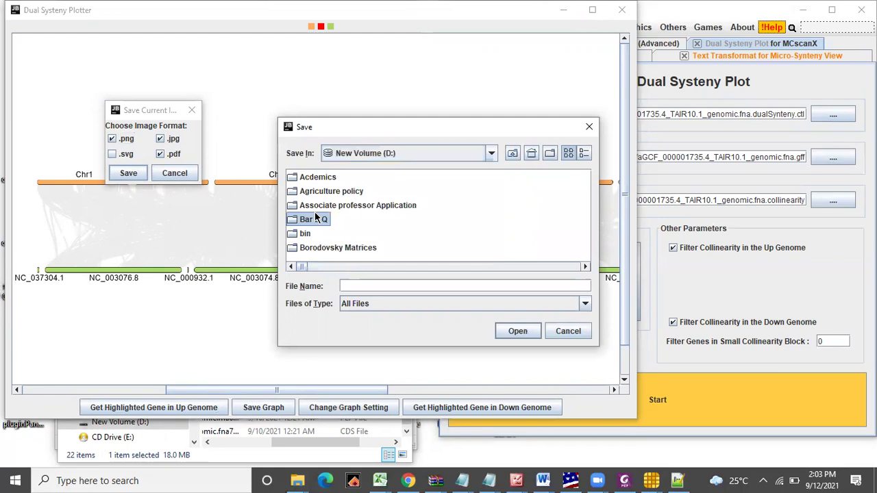
{"action": "key", "text": "Down"}
{"action": "key", "text": "Down"}
{"action": "key", "text": "Down"}
{"action": "key", "text": "Down"}
{"action": "key", "text": "Down"}
{"action": "key", "text": "Down"}
{"action": "key", "text": "Down"}
{"action": "key", "text": "Down"}
{"action": "key", "text": "Down"}
{"action": "key", "text": "Down"}
{"action": "key", "text": "Down"}
{"action": "key", "text": "Down"}
{"action": "key", "text": "Down"}
{"action": "key", "text": "Down"}
{"action": "key", "text": "Down"}
{"action": "double_click", "coordinate": [311, 192]}
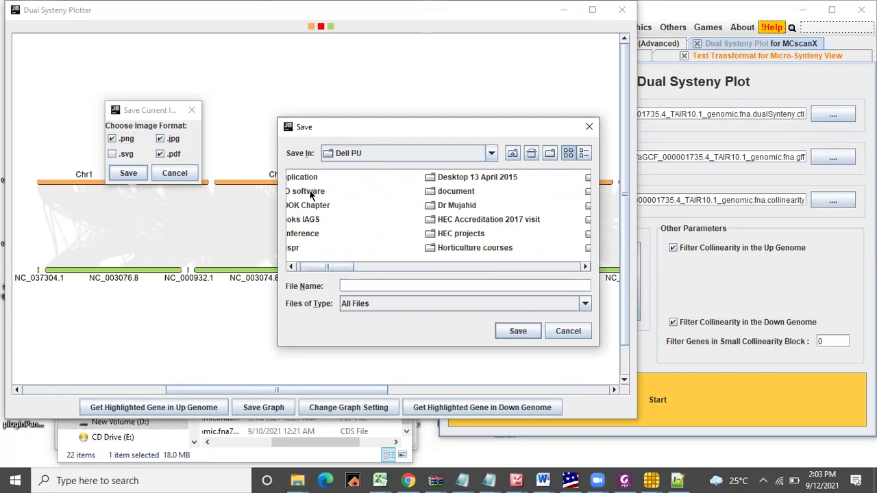
{"action": "left_click", "coordinate": [320, 197]}
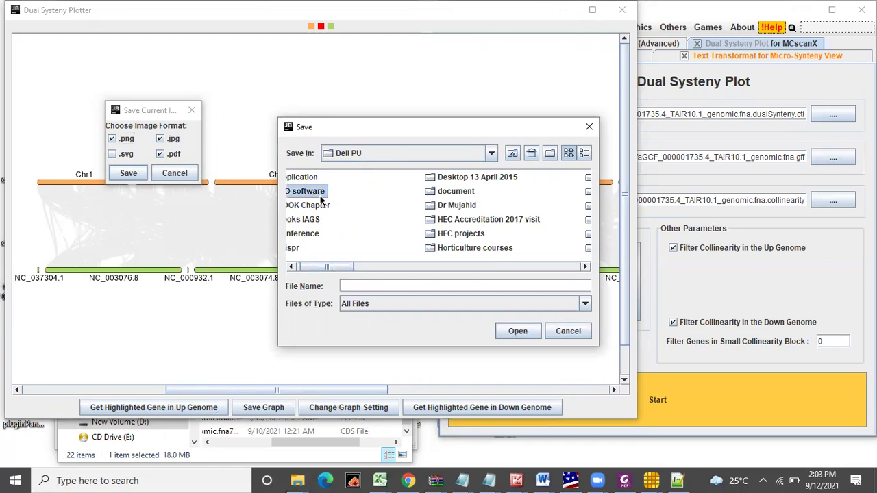
{"action": "key", "text": "u"}
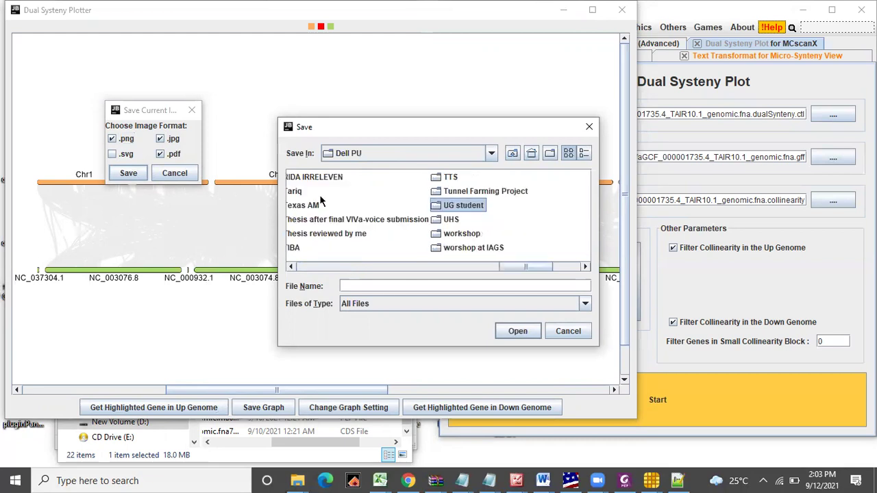
{"action": "double_click", "coordinate": [457, 208]}
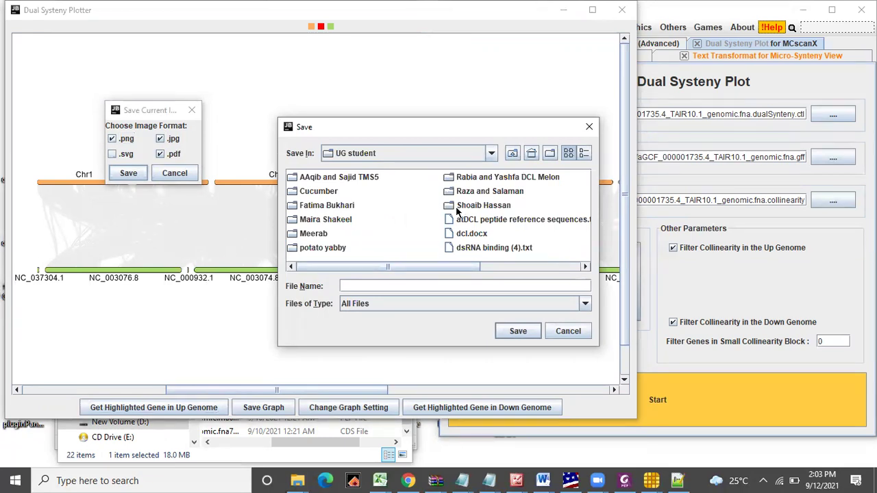
Set the save location to the Cucumber Arabidopsis folder within the LSD1 student folder under Cucumber.
{"action": "double_click", "coordinate": [326, 193]}
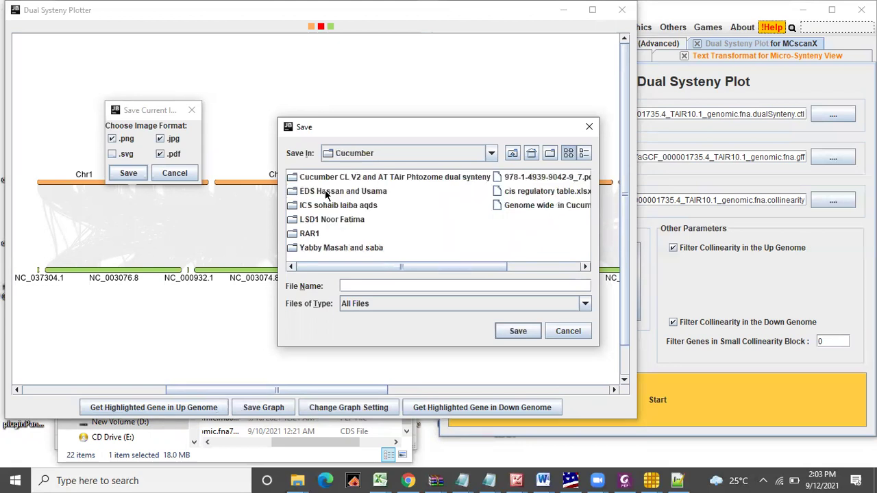
{"action": "double_click", "coordinate": [319, 221]}
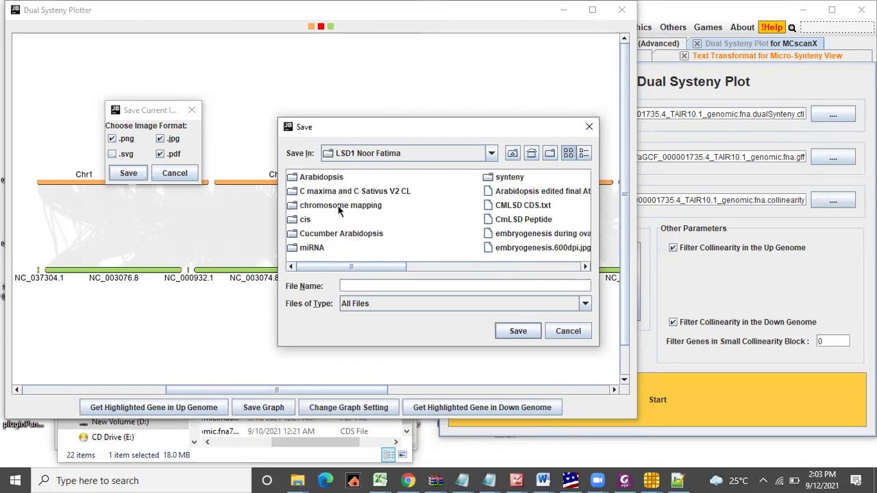
{"action": "double_click", "coordinate": [511, 180]}
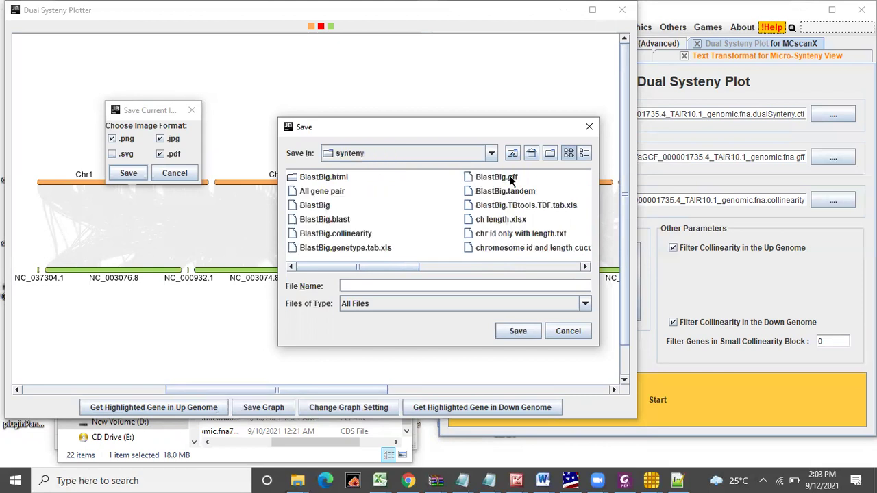
{"action": "key", "text": "BackSpace"}
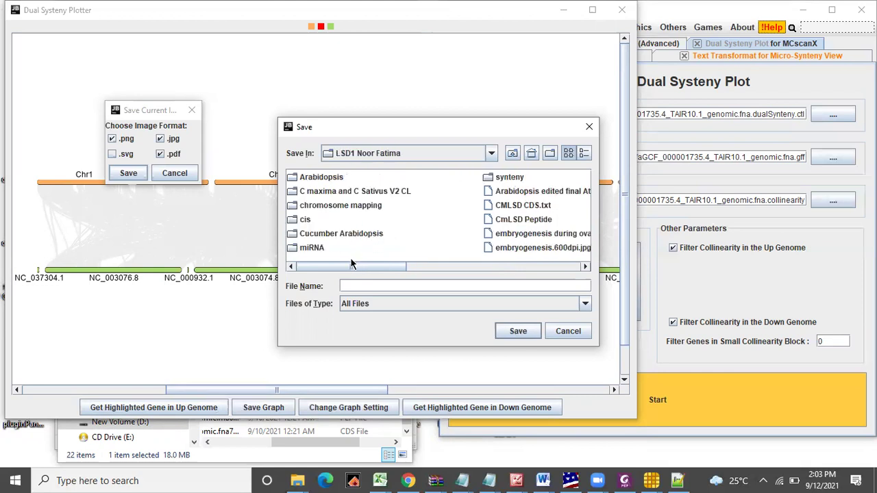
{"action": "left_click", "coordinate": [354, 234]}
{"action": "double_click", "coordinate": [354, 233]}
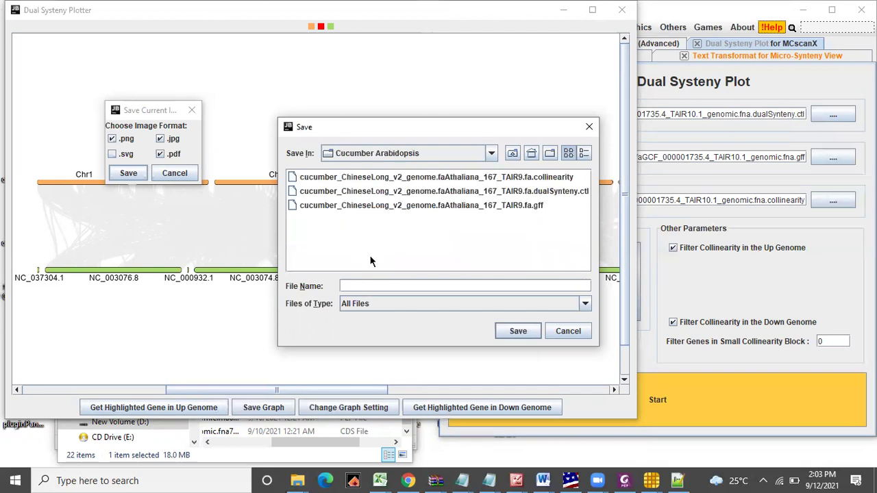
Save the graph images under the file name "cucumber with arabidopsis lsd".
{"action": "left_click", "coordinate": [417, 284]}
{"action": "type", "text": "cucumber w"}
{"action": "type", "text": "ith arabido"}
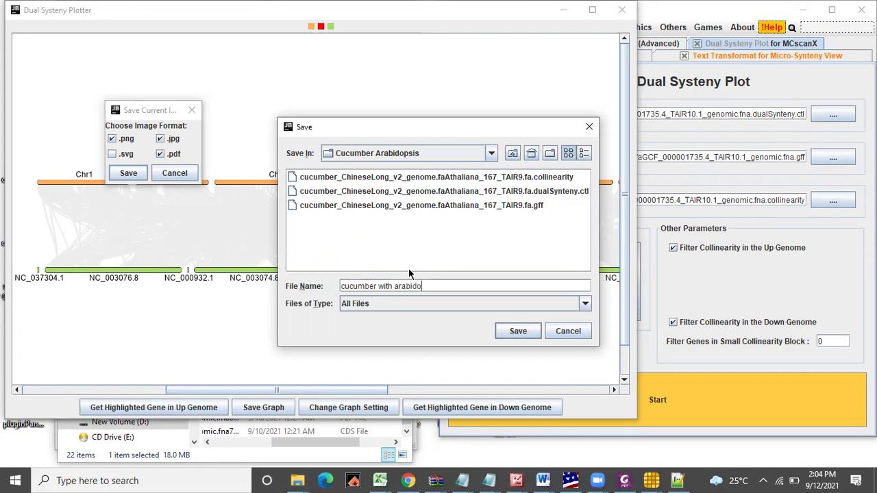
{"action": "type", "text": "psis lsd"}
{"action": "left_click", "coordinate": [521, 331]}
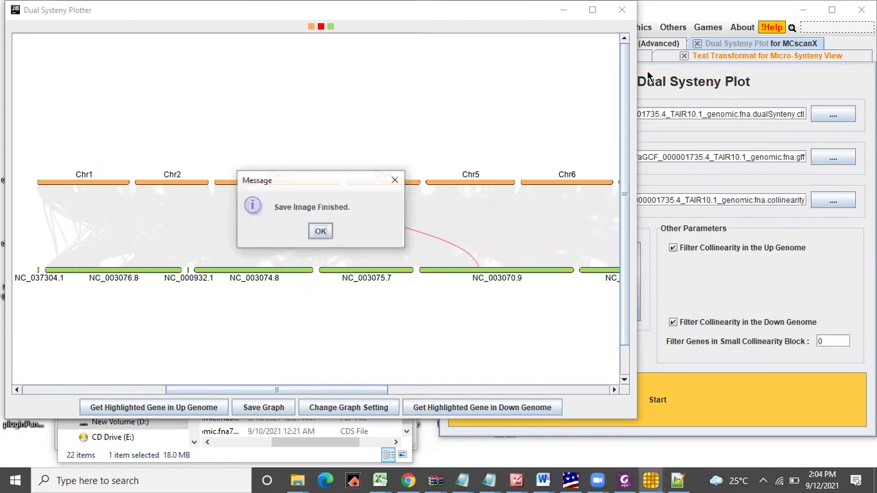
{"action": "left_click", "coordinate": [320, 233]}
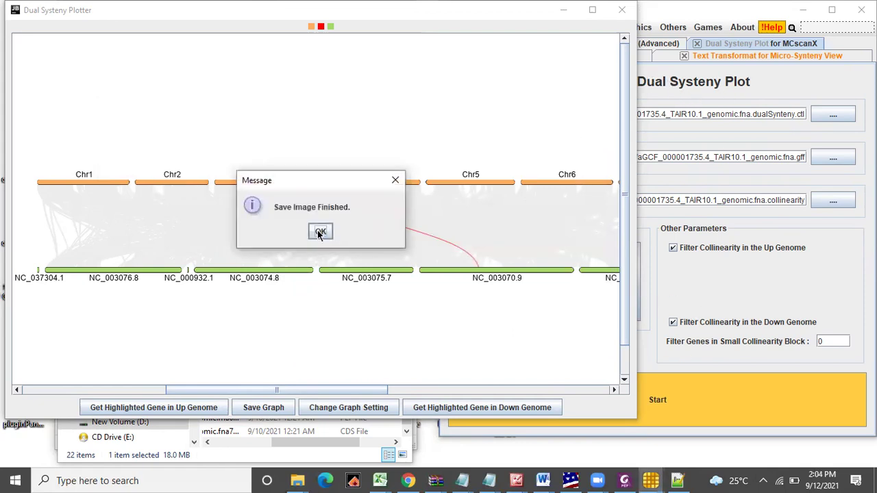
Maximize TBtools and generate the chromosome map from the files already loaded in Gene Location Visualize (Advanced).
{"action": "left_click", "coordinate": [660, 79]}
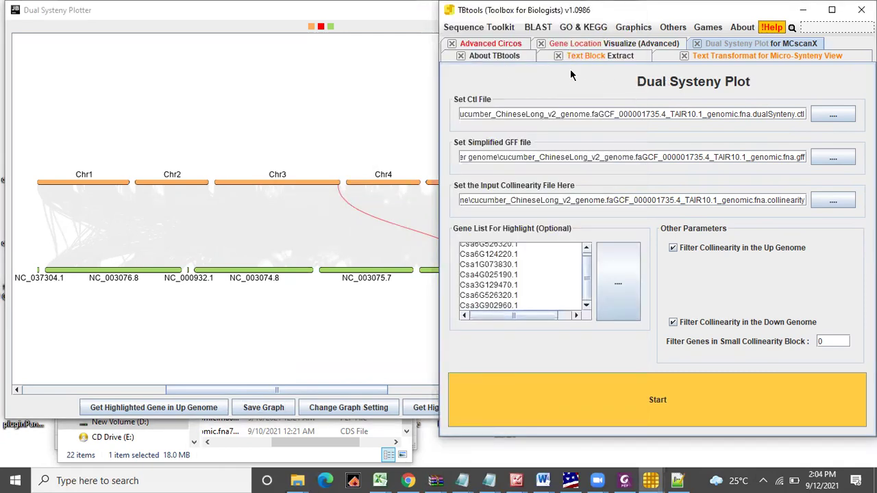
{"action": "left_click", "coordinate": [832, 10]}
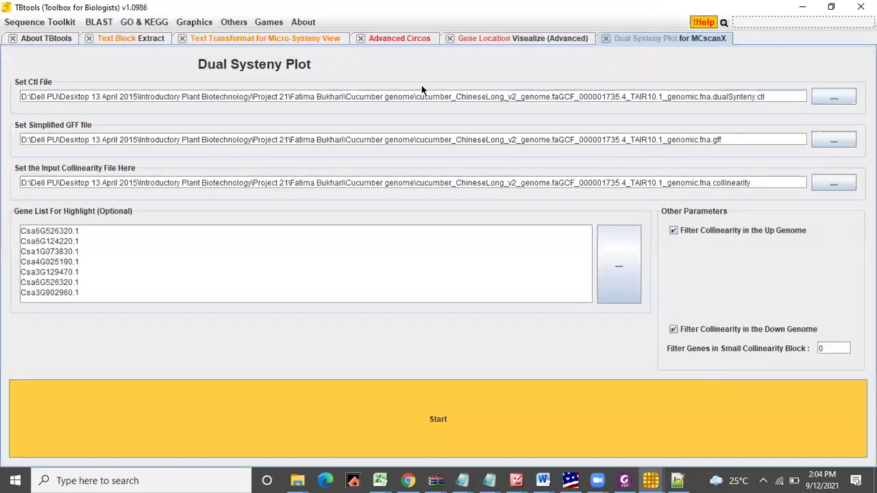
{"action": "left_click", "coordinate": [495, 36]}
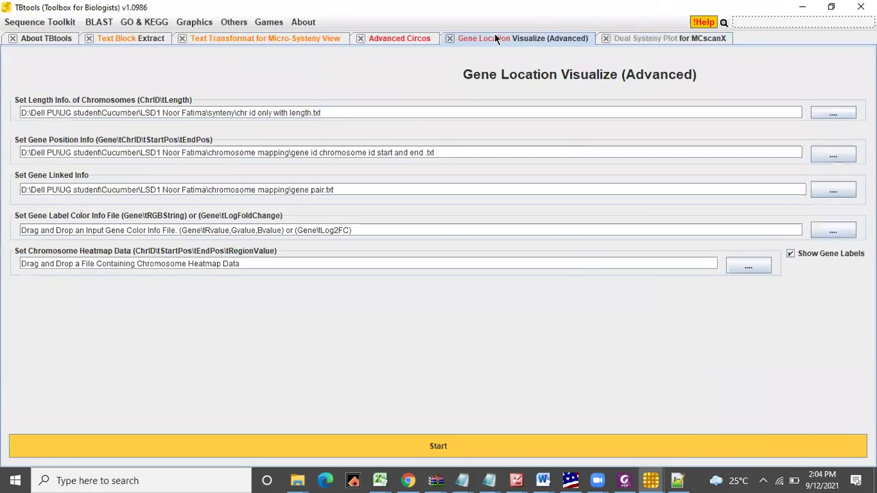
{"action": "left_click", "coordinate": [265, 445]}
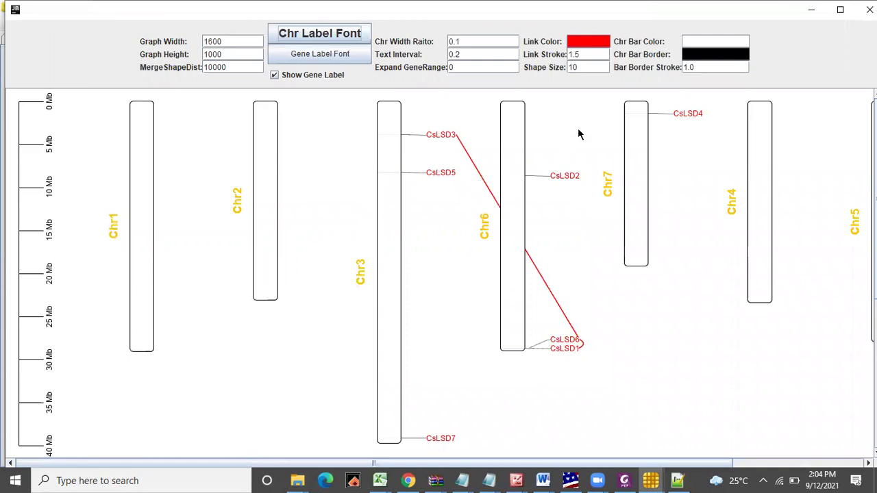
Set the graph width of the chromosome map to 1200.
{"action": "left_click", "coordinate": [237, 42]}
{"action": "key", "text": "BackSpace"}
{"action": "key", "text": "BackSpace"}
{"action": "key", "text": "BackSpace"}
{"action": "type", "text": "200"}
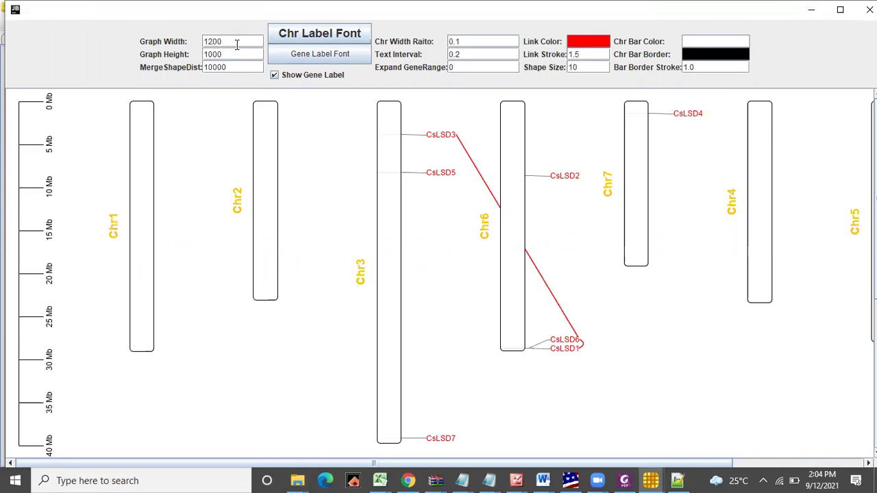
{"action": "key", "text": "Return"}
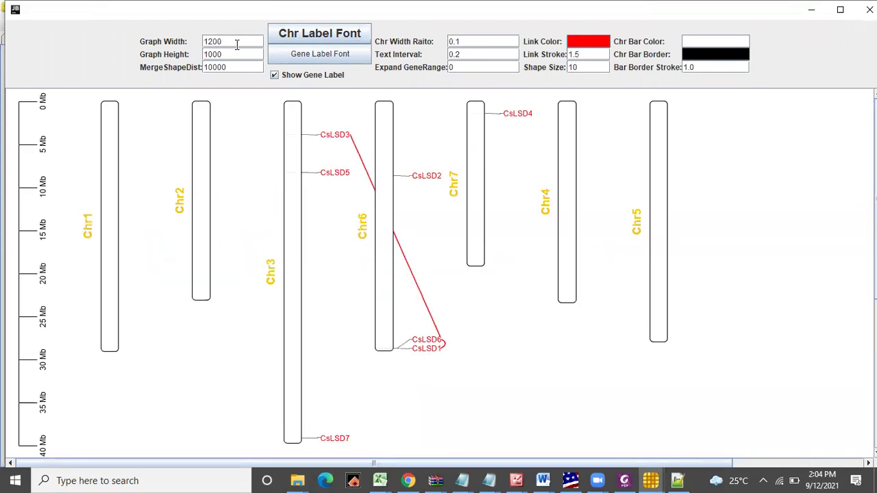
Set the graph height of the chromosome map to 700.
{"action": "left_click", "coordinate": [228, 53]}
{"action": "key", "text": "BackSpace"}
{"action": "key", "text": "BackSpace"}
{"action": "key", "text": "BackSpace"}
{"action": "key", "text": "BackSpace"}
{"action": "type", "text": "700"}
{"action": "key", "text": "Return"}
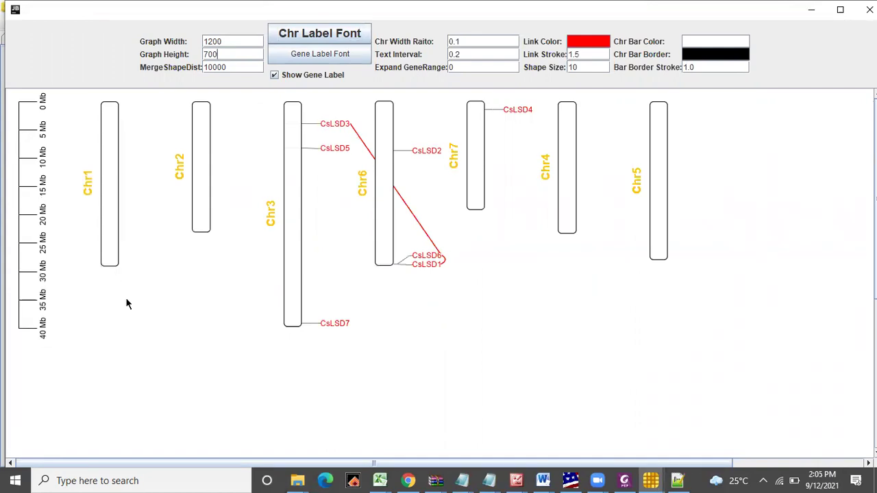
Change the color of the gene pair links to black.
{"action": "left_click", "coordinate": [589, 42]}
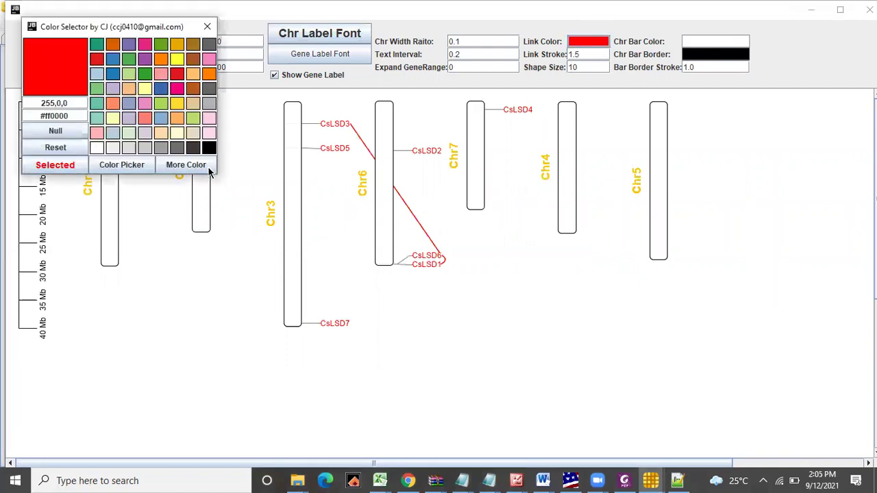
{"action": "left_click", "coordinate": [207, 26]}
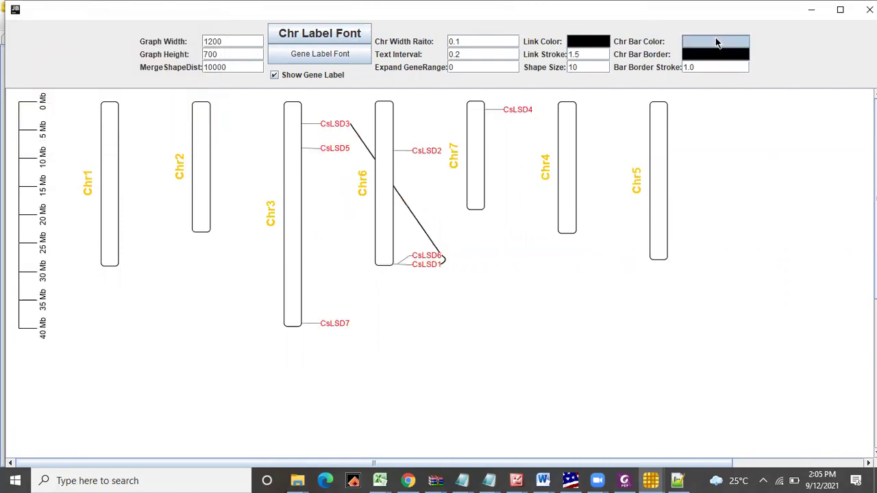
Fill the chromosome bars with red (#e31a1c).
{"action": "left_click", "coordinate": [716, 43]}
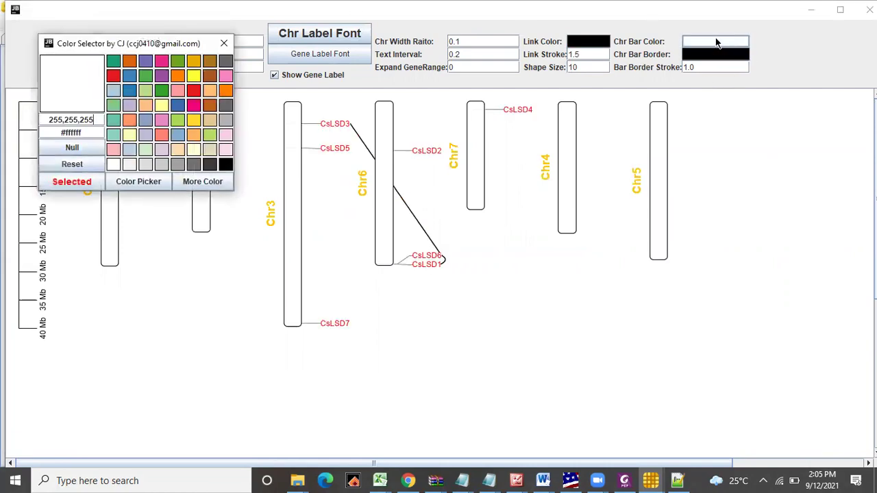
{"action": "left_click", "coordinate": [193, 98]}
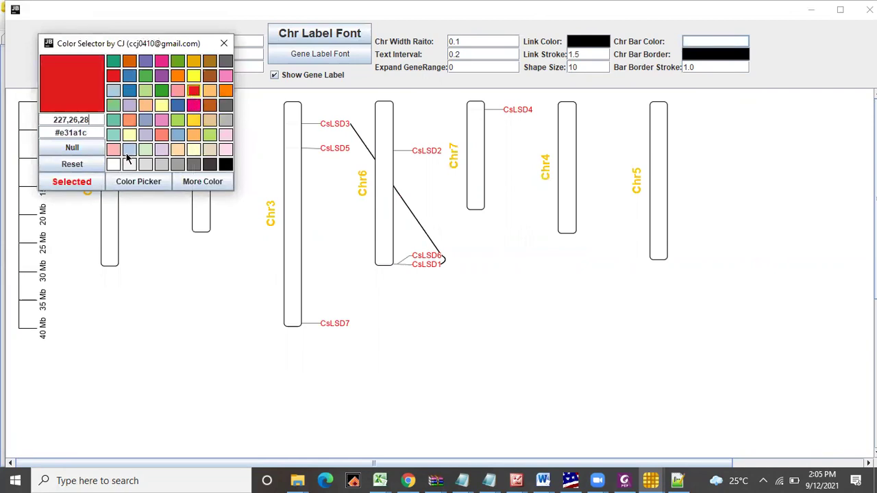
{"action": "left_click", "coordinate": [76, 180]}
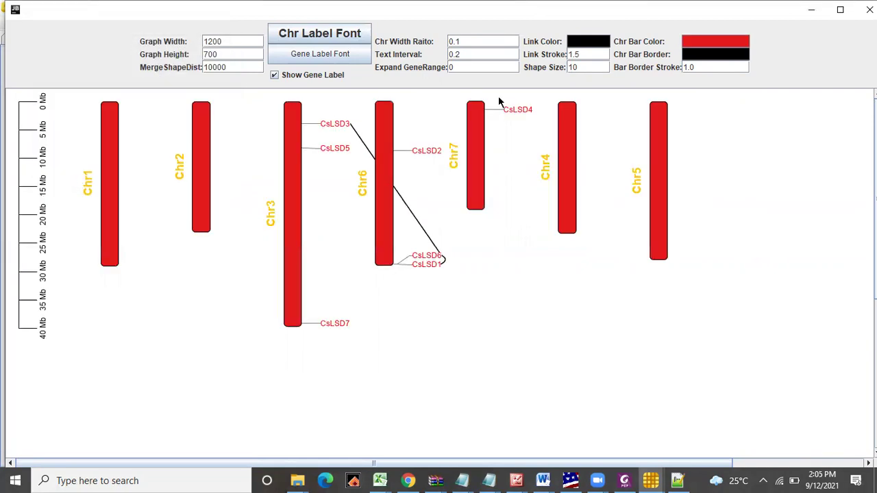
Change the chromosome bar fill to light blue.
{"action": "left_click", "coordinate": [705, 40]}
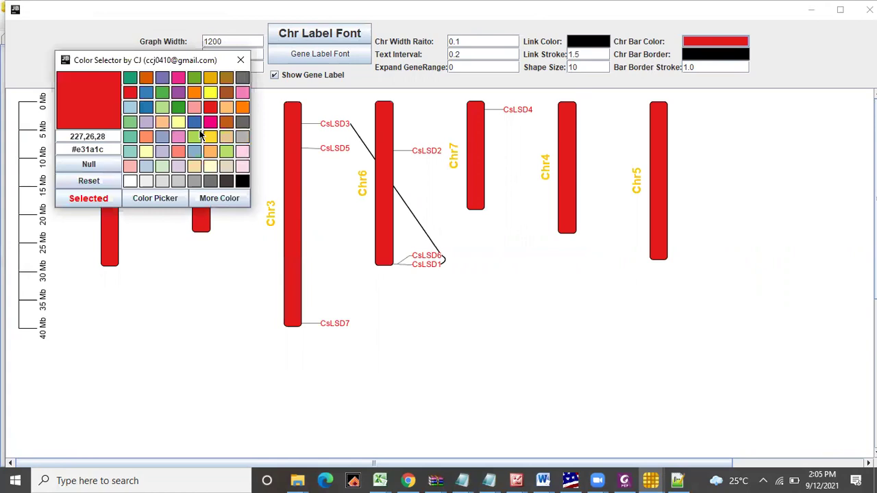
{"action": "left_click", "coordinate": [131, 109]}
{"action": "left_click", "coordinate": [89, 198]}
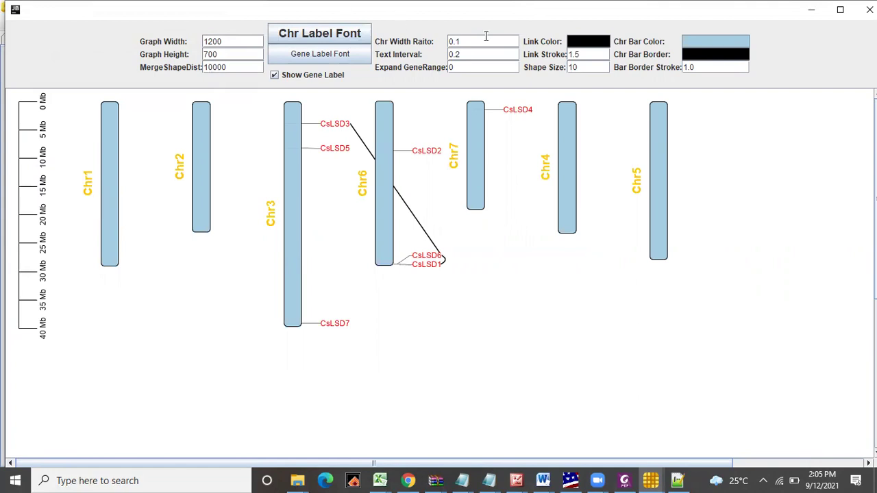
Change the border color of the chromosome bars to red (#e31a1c).
{"action": "left_click", "coordinate": [701, 55]}
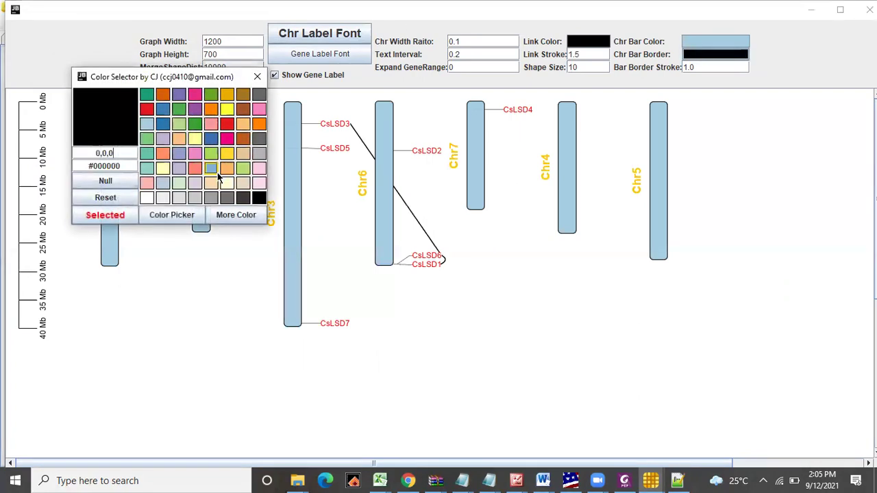
{"action": "left_click", "coordinate": [227, 124]}
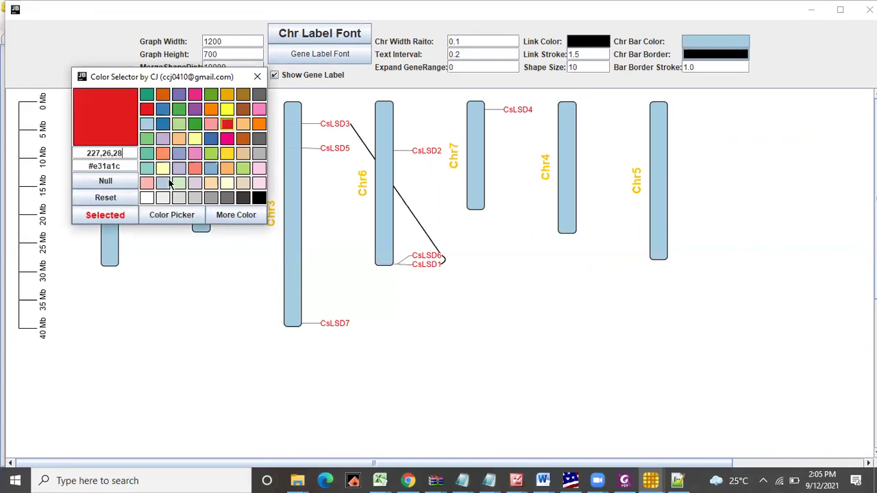
{"action": "left_click", "coordinate": [100, 215]}
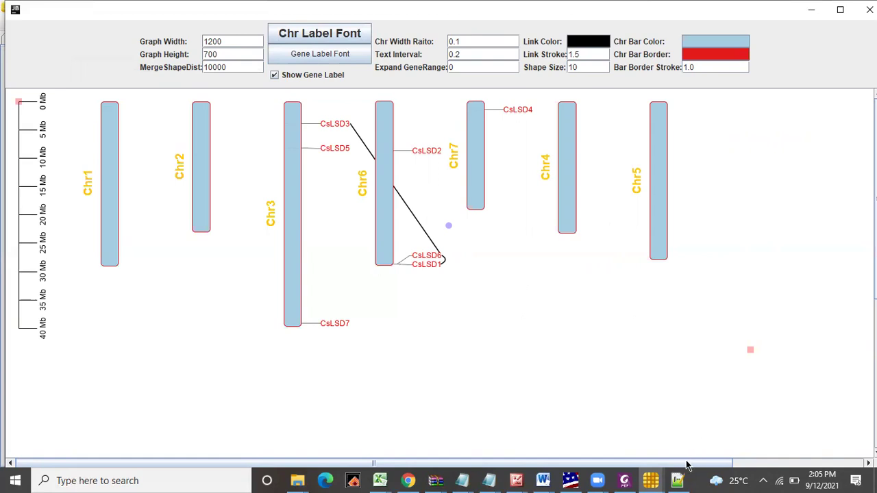
Start saving the chromosome map graph in PNG, PDF and 600 dpi JPG formats.
{"action": "scroll", "coordinate": [686, 464], "scroll_direction": "right", "scroll_amount": 3}
{"action": "scroll", "coordinate": [731, 464], "scroll_direction": "right", "scroll_amount": 9}
{"action": "scroll", "coordinate": [731, 464], "scroll_direction": "left", "scroll_amount": 12}
{"action": "left_click", "coordinate": [842, 10]}
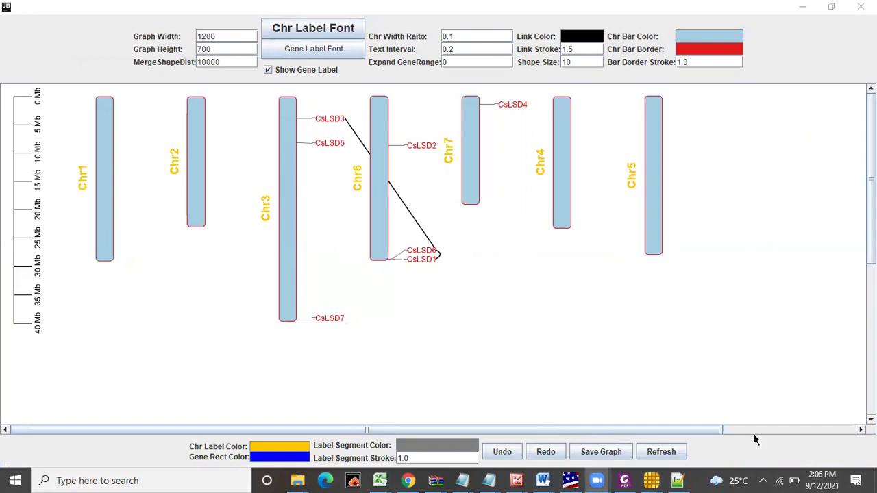
{"action": "left_click", "coordinate": [601, 453]}
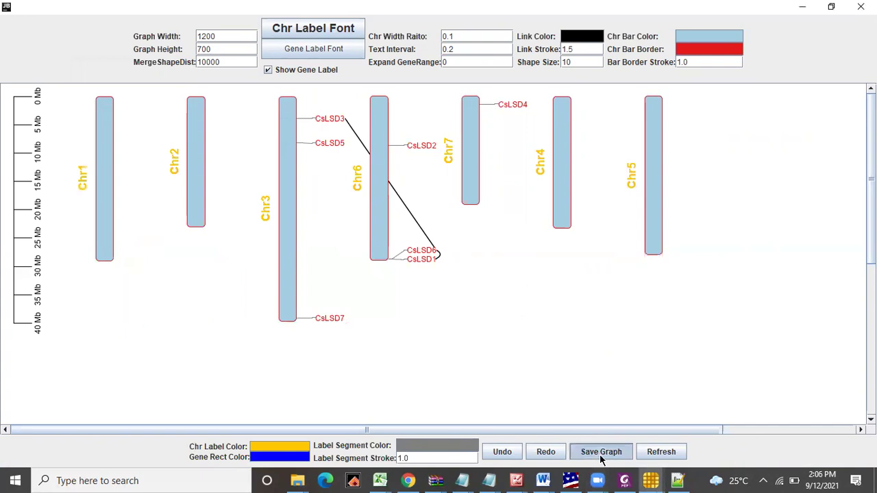
{"action": "left_click", "coordinate": [95, 122]}
{"action": "left_click", "coordinate": [96, 168]}
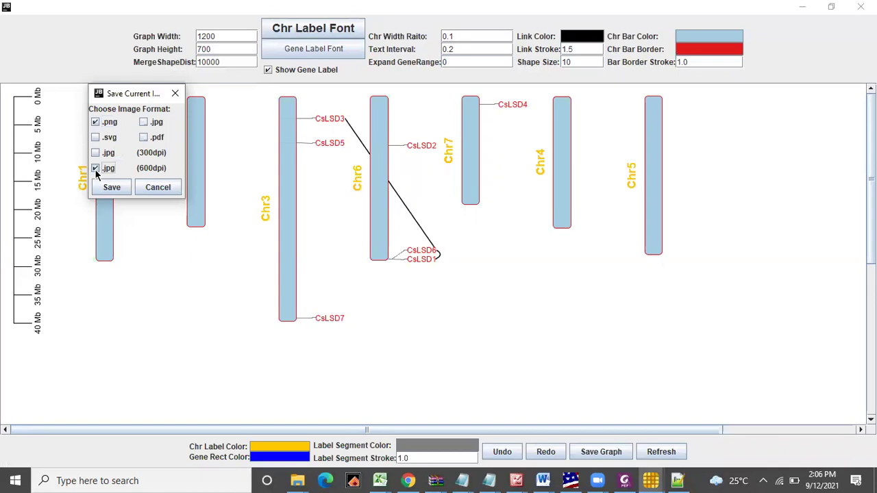
{"action": "left_click", "coordinate": [140, 138]}
{"action": "left_click", "coordinate": [116, 191]}
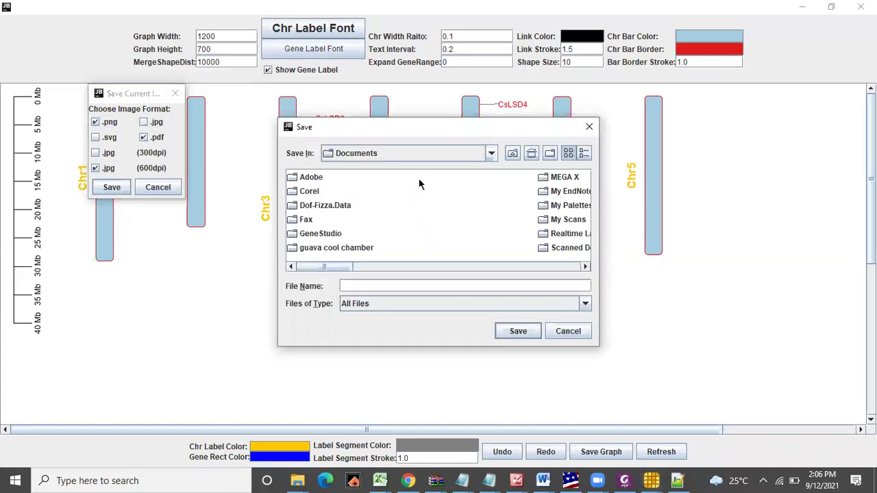
Set the save location to the Dell PU folder on New Volume (D:).
{"action": "left_click", "coordinate": [377, 153]}
{"action": "left_click", "coordinate": [373, 181]}
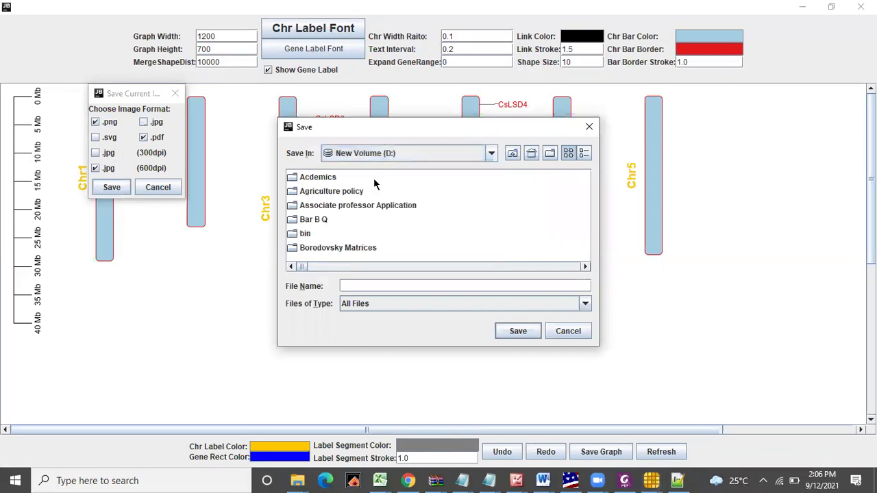
{"action": "left_click", "coordinate": [385, 156]}
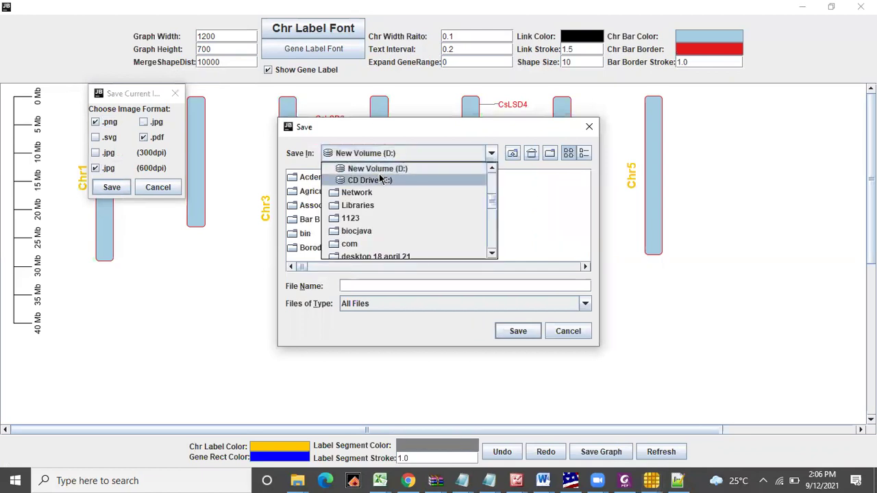
{"action": "left_click", "coordinate": [381, 168]}
{"action": "left_click", "coordinate": [335, 191]}
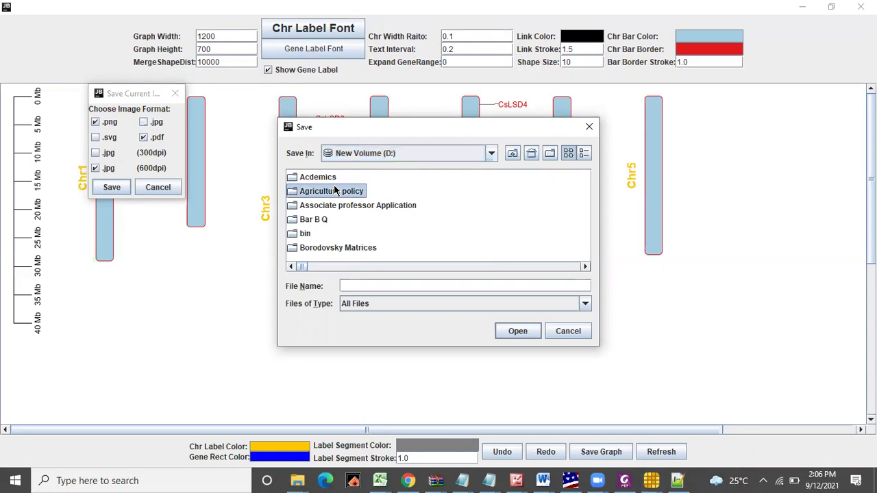
{"action": "key", "text": "d"}
{"action": "key", "text": "d"}
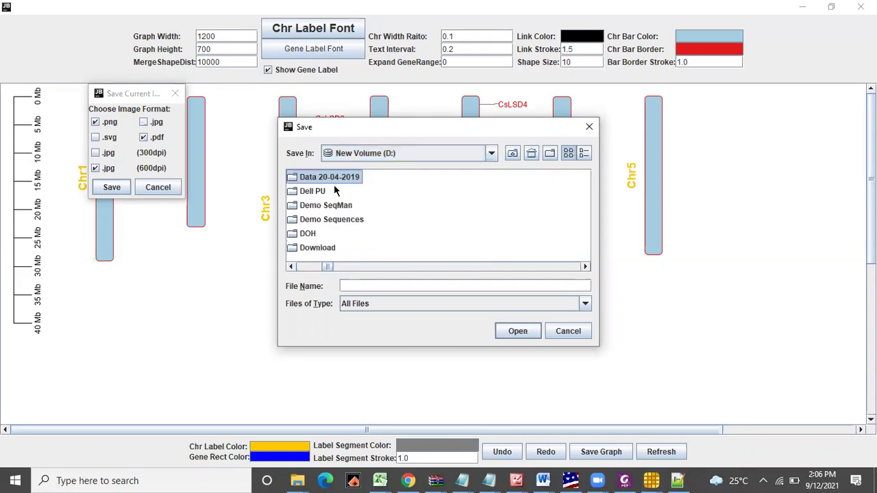
{"action": "left_click", "coordinate": [312, 192]}
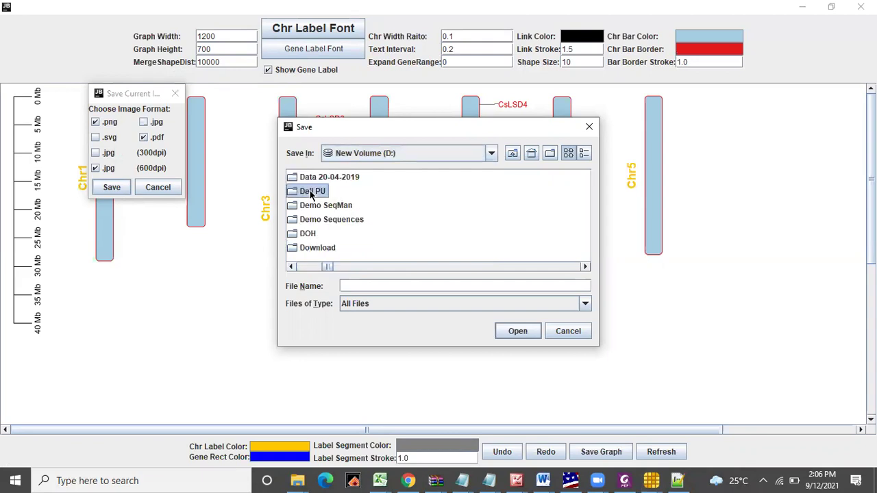
{"action": "double_click", "coordinate": [312, 193]}
{"action": "key", "text": "d"}
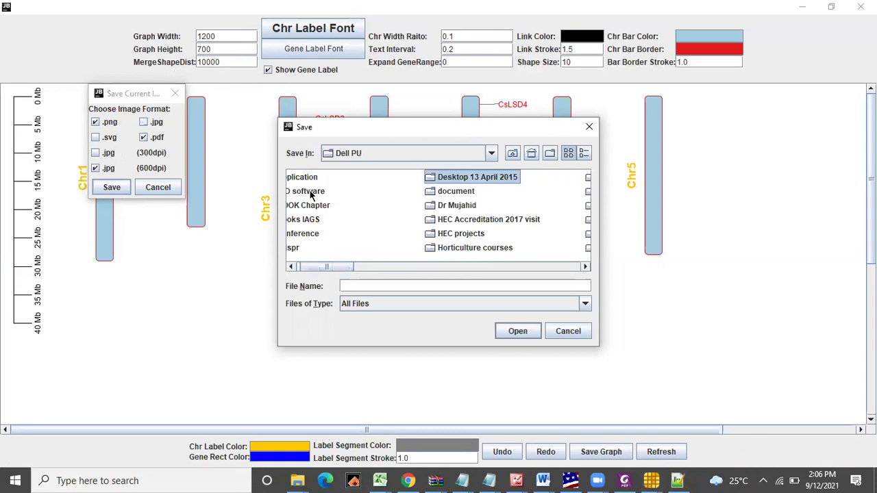
{"action": "double_click", "coordinate": [454, 179]}
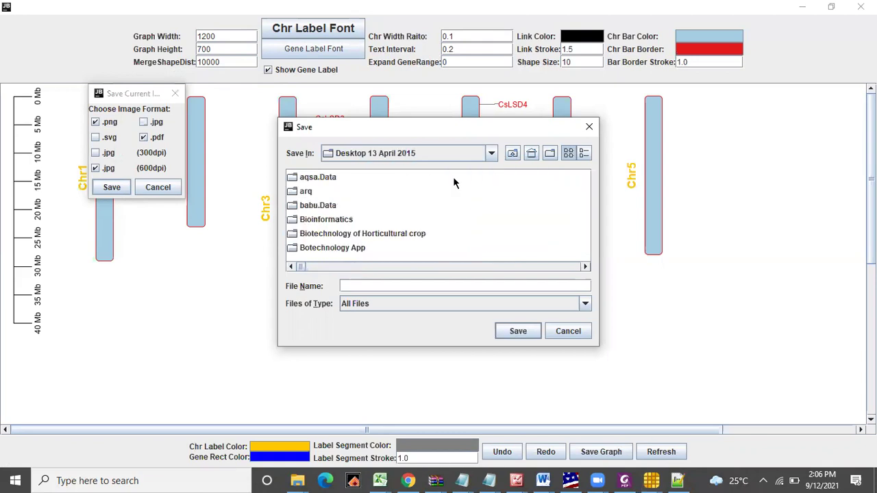
{"action": "key", "text": "i"}
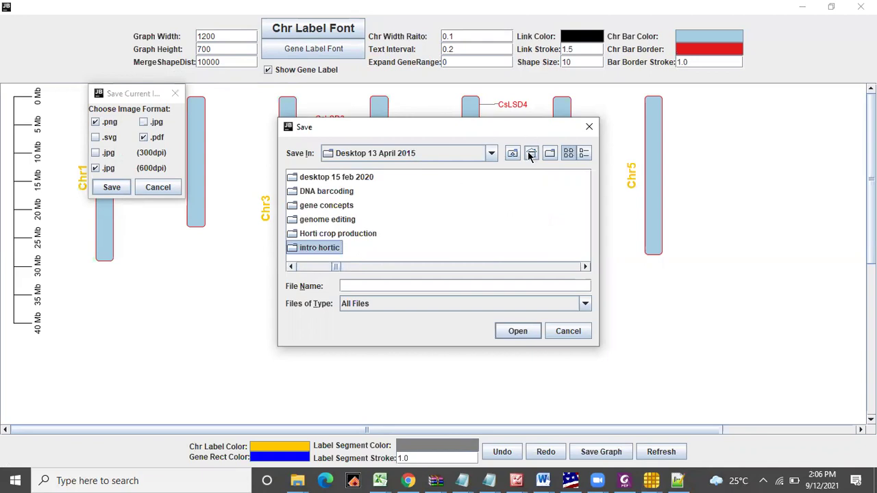
{"action": "left_click", "coordinate": [492, 153]}
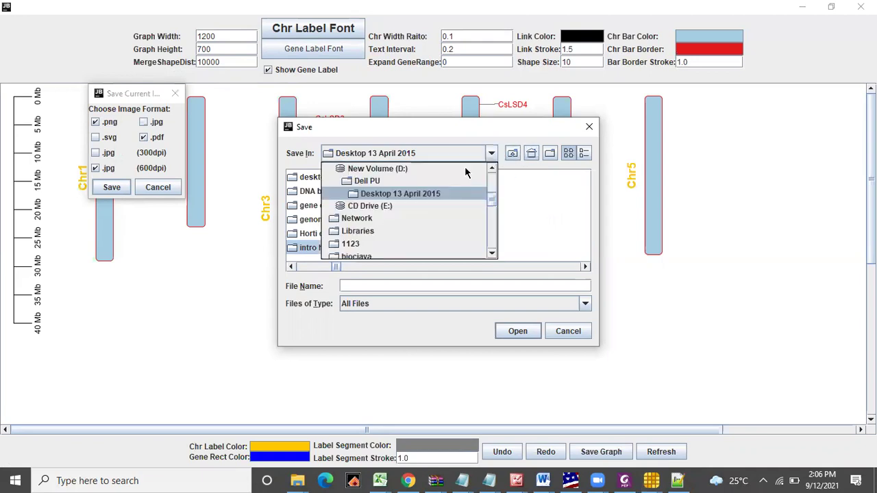
{"action": "left_click", "coordinate": [403, 182]}
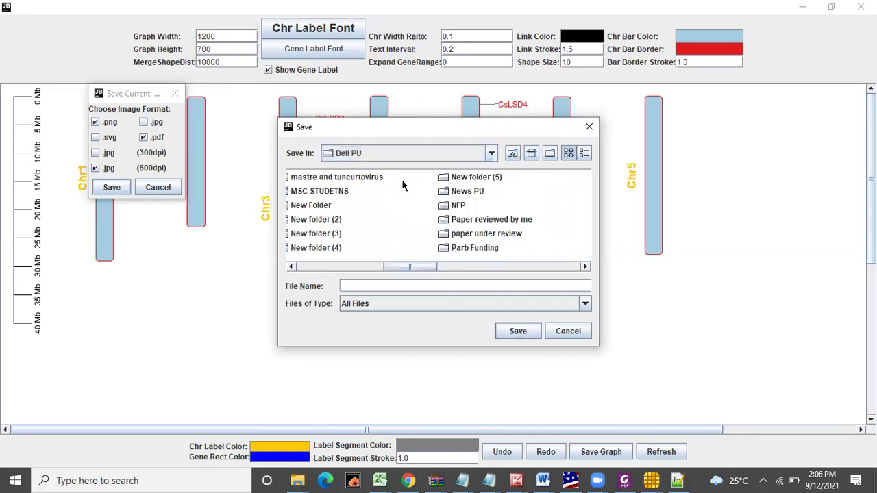
Set the save location to the chromosome mapping subfolder of the student's LSD1 folder, under UG student and Cucumber.
{"action": "left_click", "coordinate": [336, 180]}
{"action": "key", "text": "u"}
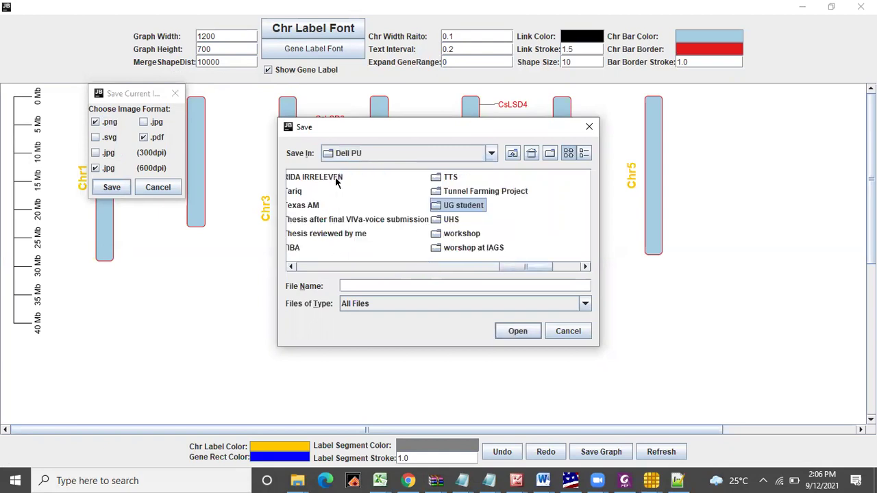
{"action": "double_click", "coordinate": [461, 207]}
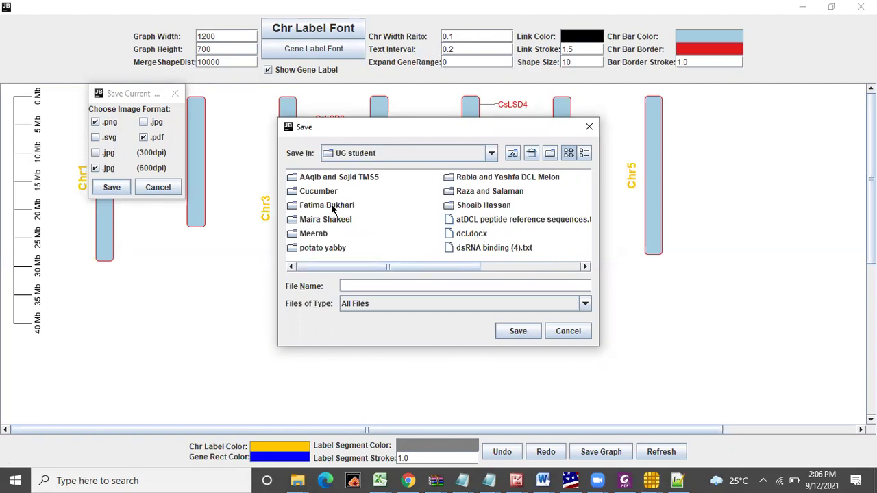
{"action": "left_click", "coordinate": [319, 236]}
{"action": "key", "text": "c"}
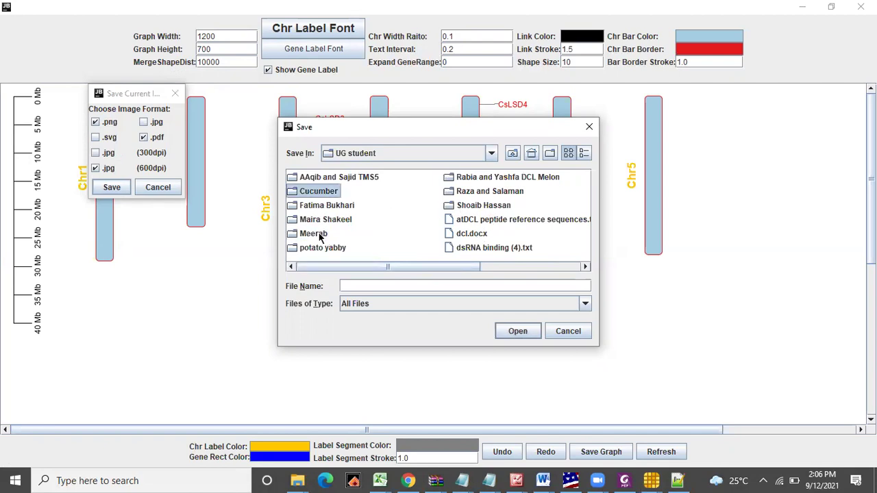
{"action": "double_click", "coordinate": [327, 192]}
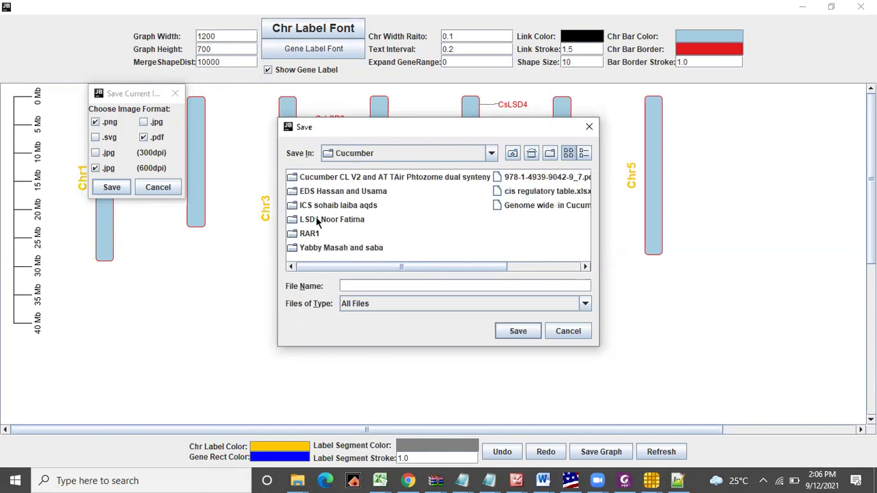
{"action": "left_click", "coordinate": [318, 221]}
{"action": "double_click", "coordinate": [318, 221]}
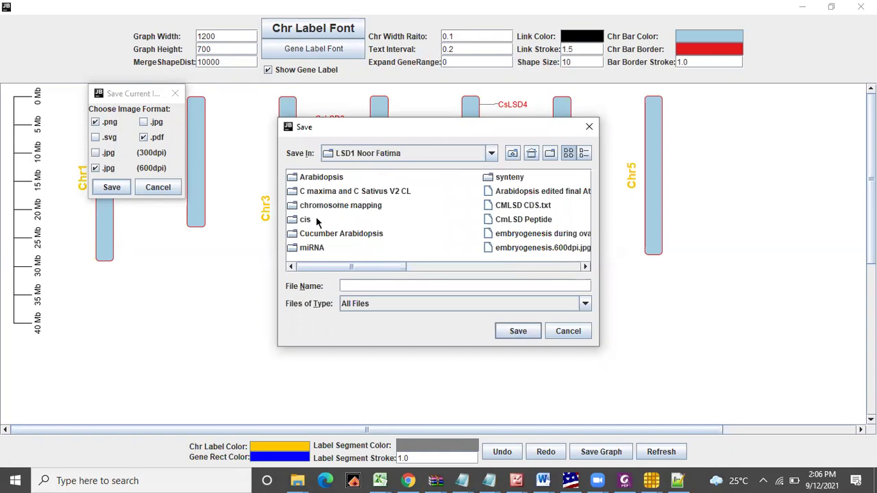
{"action": "left_click", "coordinate": [333, 207]}
{"action": "double_click", "coordinate": [334, 207]}
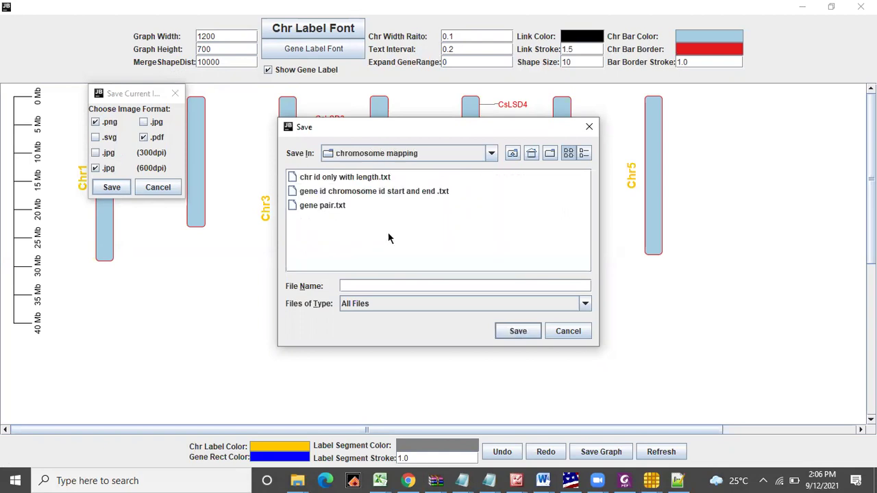
Save the chromosome map images under the file name "cs mapping lsd1".
{"action": "left_click", "coordinate": [403, 286]}
{"action": "type", "text": "cm"}
{"action": "type", "text": " map"}
{"action": "type", "text": "ping "}
{"action": "type", "text": "lsd"}
{"action": "type", "text": "1"}
{"action": "left_click", "coordinate": [518, 331]}
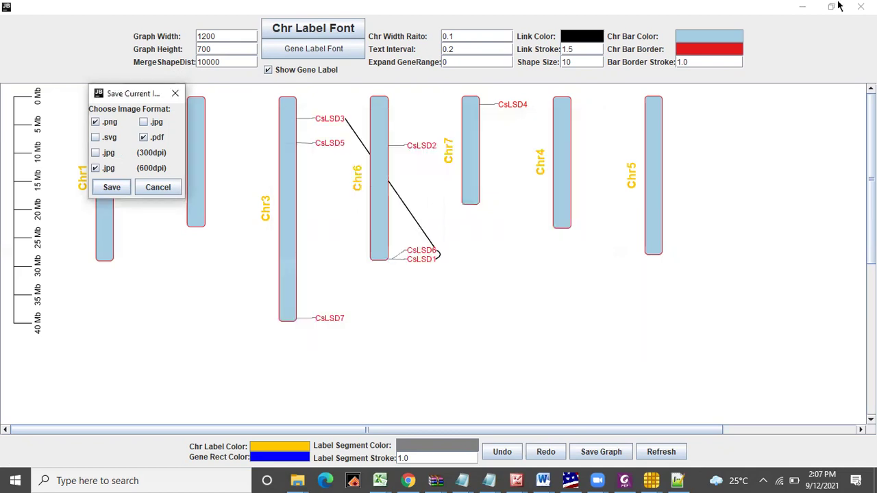
Switch to WhatsApp Web in Chrome and start attaching a document to the GWA-LSD1 Cucumber group chat.
{"action": "left_click", "coordinate": [804, 6]}
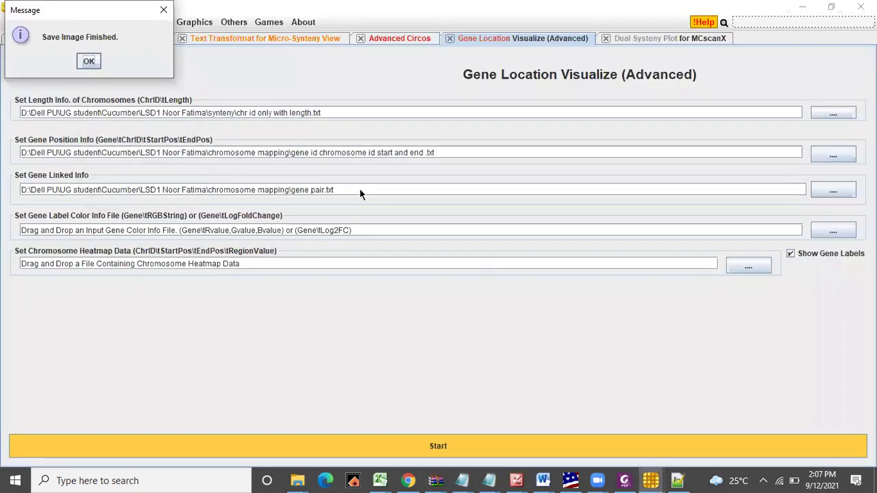
{"action": "left_click", "coordinate": [408, 480]}
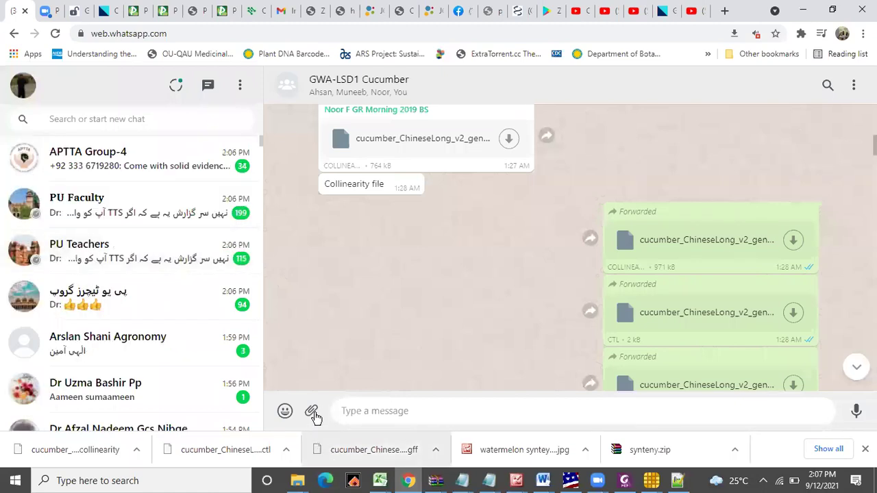
{"action": "left_click", "coordinate": [312, 413]}
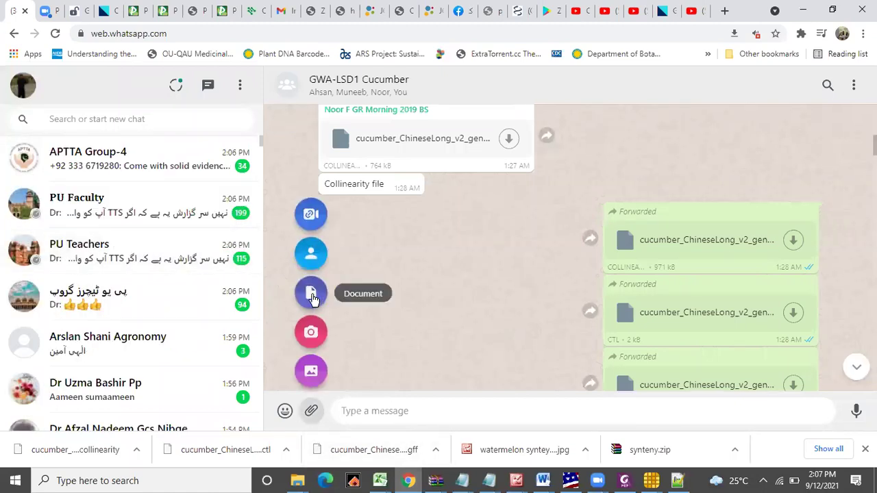
{"action": "left_click", "coordinate": [311, 295]}
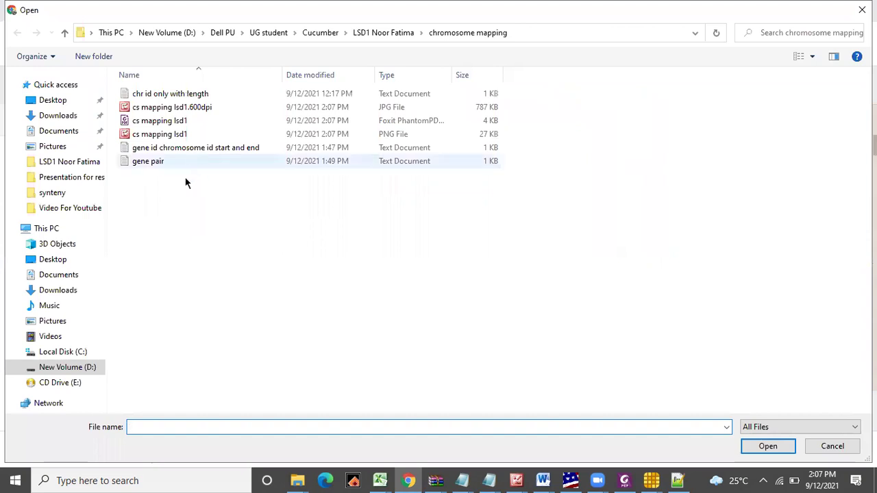
Duplicate the cs mapping lsd1 PDF and PNG files within the chromosome mapping folder.
{"action": "left_click", "coordinate": [177, 134]}
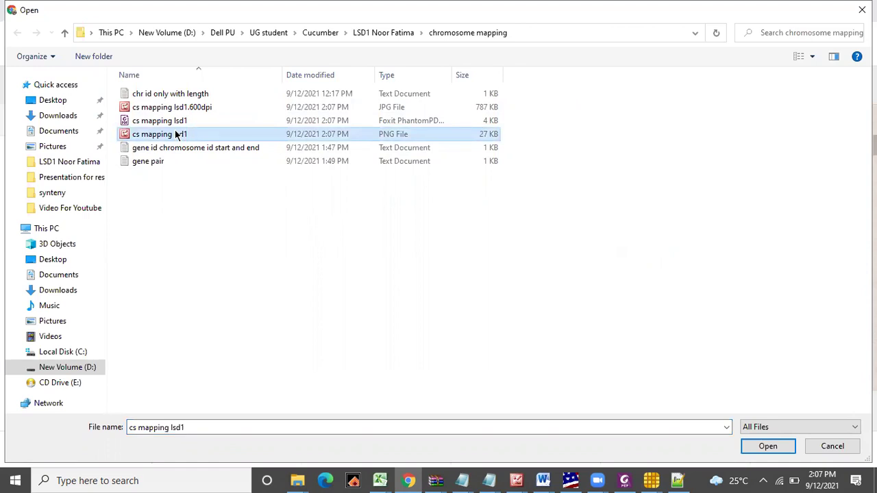
{"action": "left_click_drag", "start_coordinate": [180, 122], "coordinate": [179, 116]}
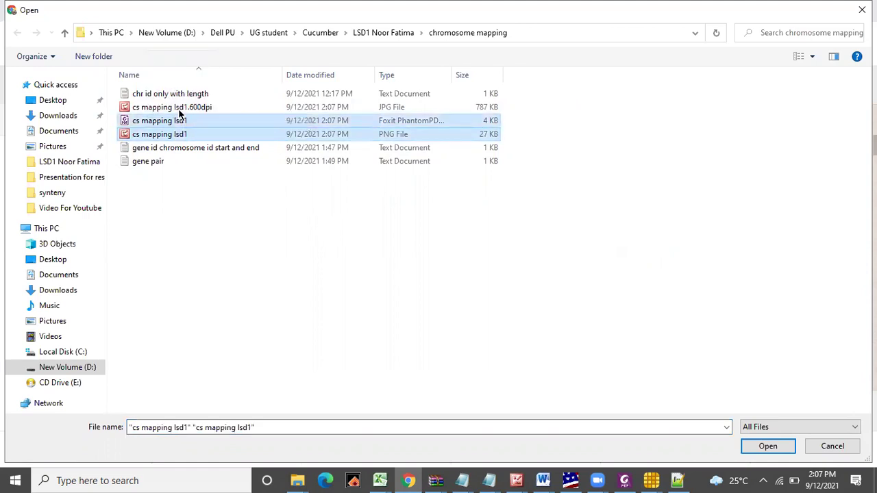
{"action": "left_click", "coordinate": [183, 110]}
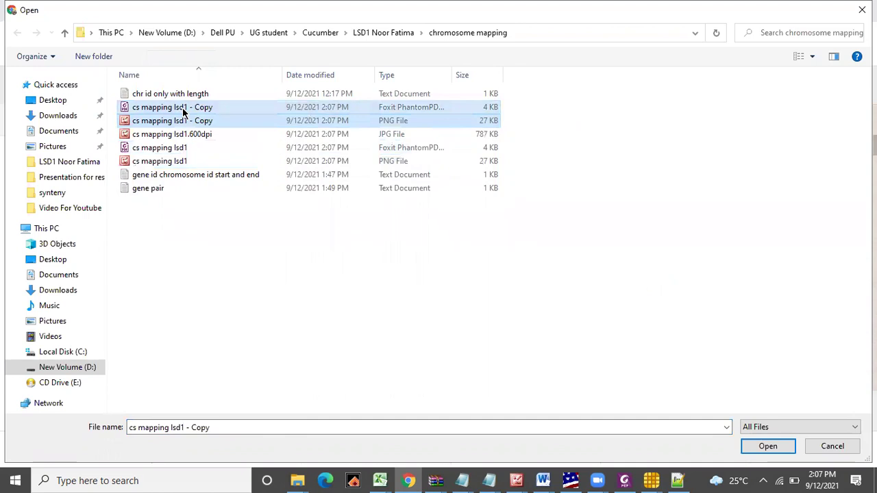
{"action": "left_click", "coordinate": [169, 237]}
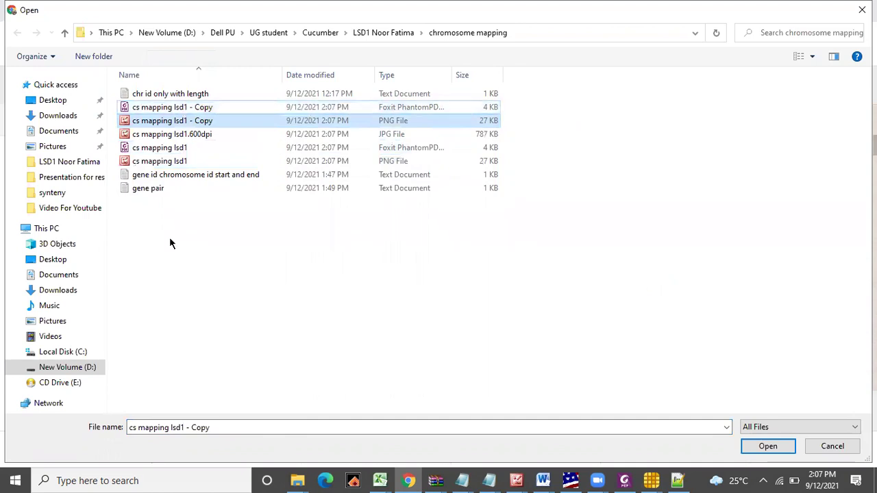
Attach the cs mapping lsd1 PNG and PDF along with the PDF's copy to the group chat.
{"action": "left_click", "coordinate": [164, 161]}
{"action": "left_click", "coordinate": [166, 150], "text": "ctrl"}
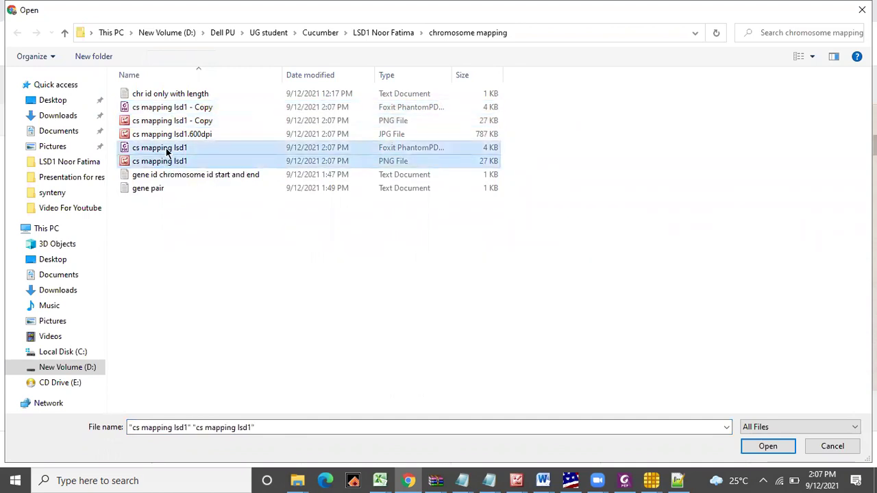
{"action": "left_click", "coordinate": [175, 107], "text": "ctrl"}
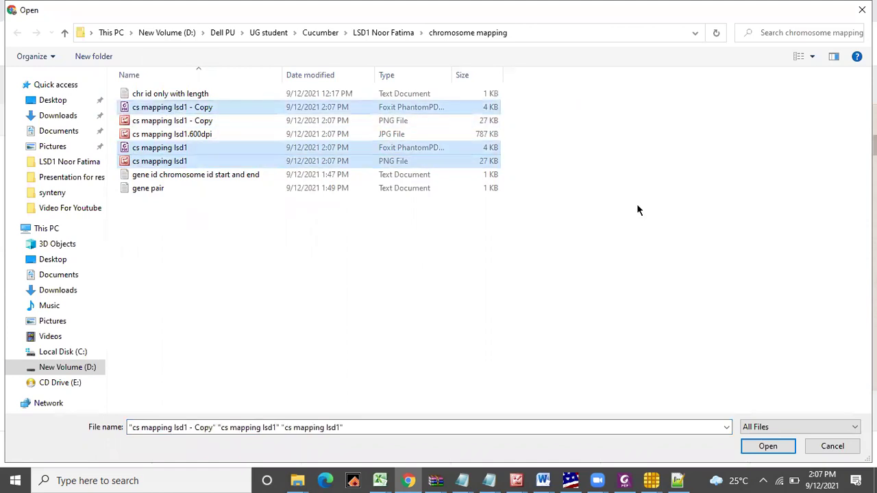
{"action": "left_click", "coordinate": [763, 447]}
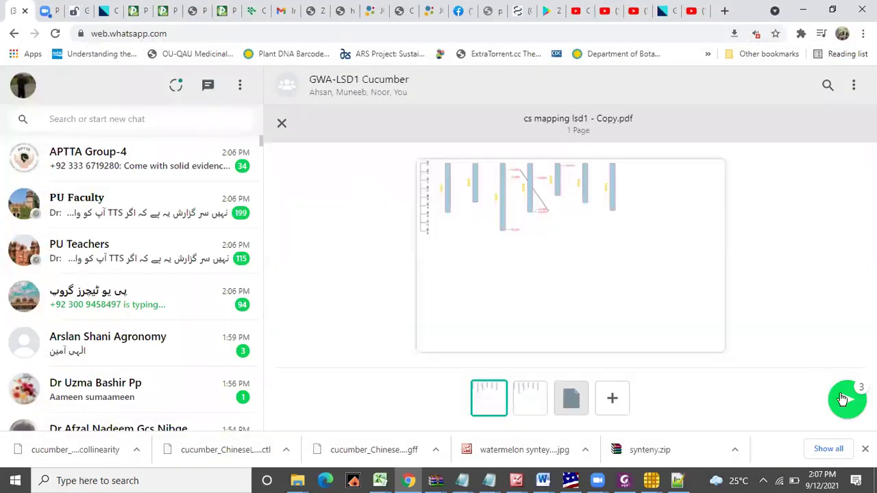
Send the attached cs mapping lsd1 files to the group and start attaching another document from the parent LSD1 folder.
{"action": "left_click", "coordinate": [842, 397]}
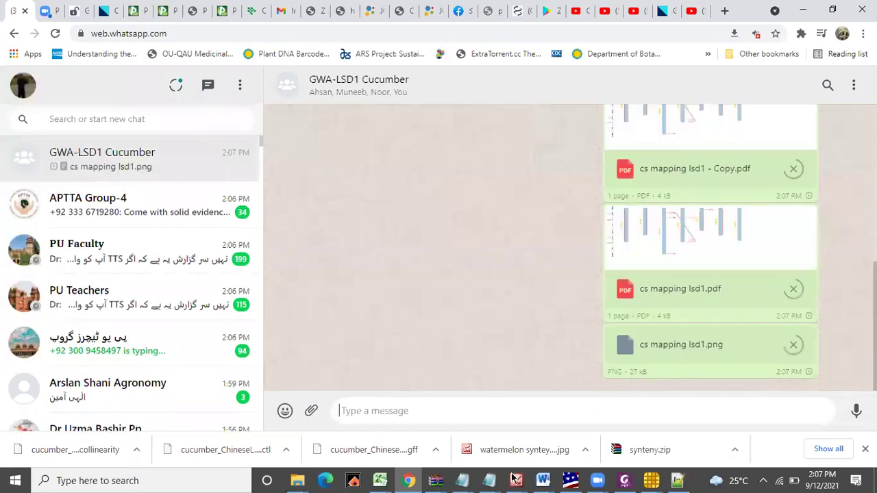
{"action": "left_click", "coordinate": [311, 411]}
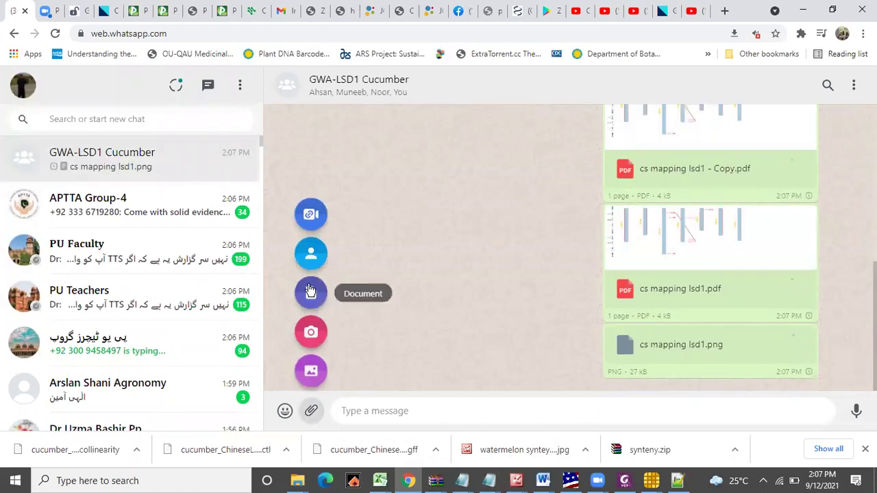
{"action": "left_click", "coordinate": [311, 290]}
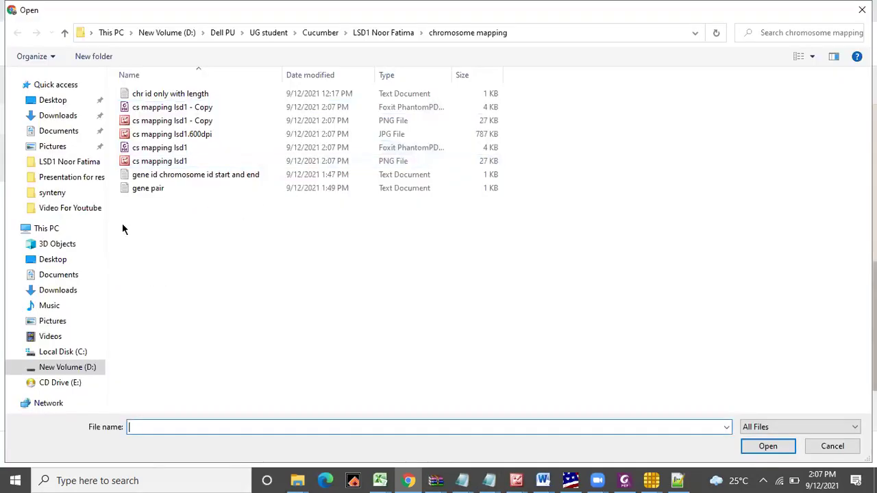
{"action": "left_click", "coordinate": [64, 32]}
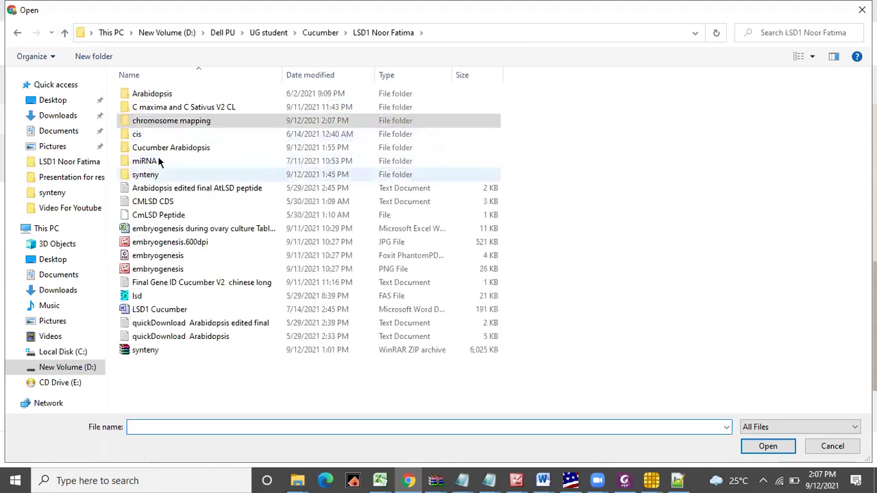
{"action": "double_click", "coordinate": [167, 110]}
{"action": "left_click_drag", "start_coordinate": [350, 101], "coordinate": [89, 161]}
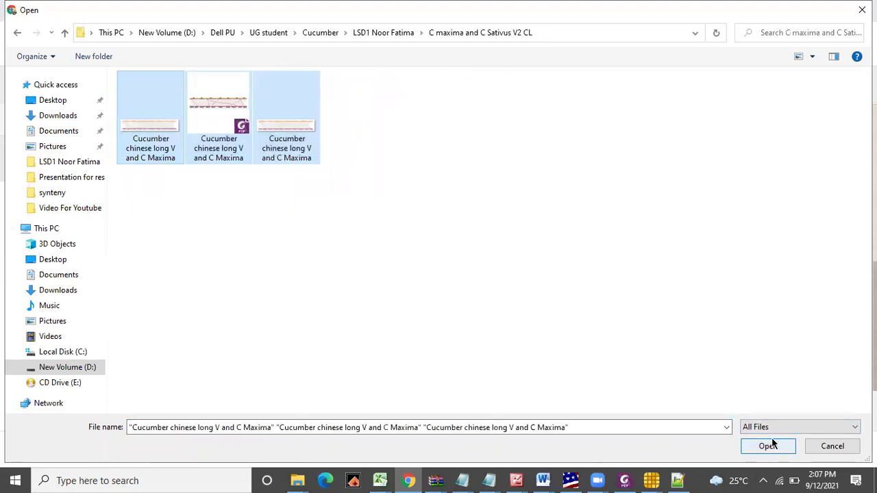
{"action": "left_click", "coordinate": [64, 38]}
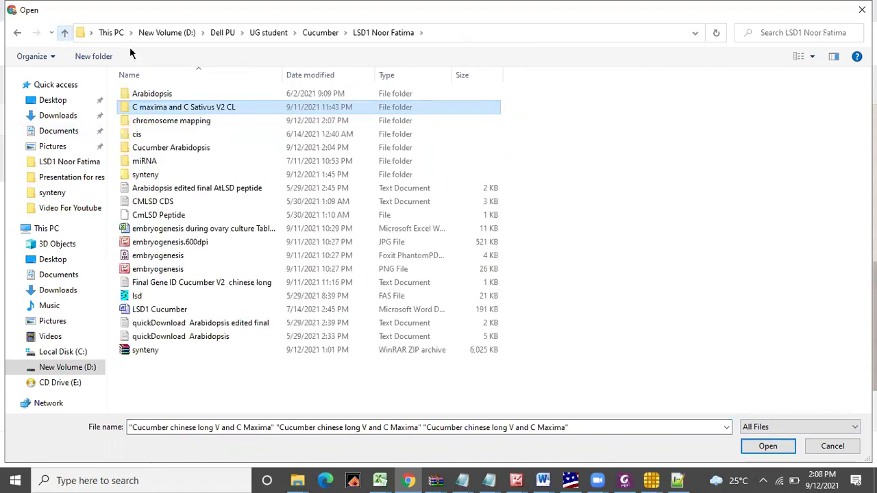
Attach the "cucumber with arabidopsis lsd" JPG, PDF and PNG from the Cucumber Arabidopsis folder and send them to the group.
{"action": "double_click", "coordinate": [173, 148]}
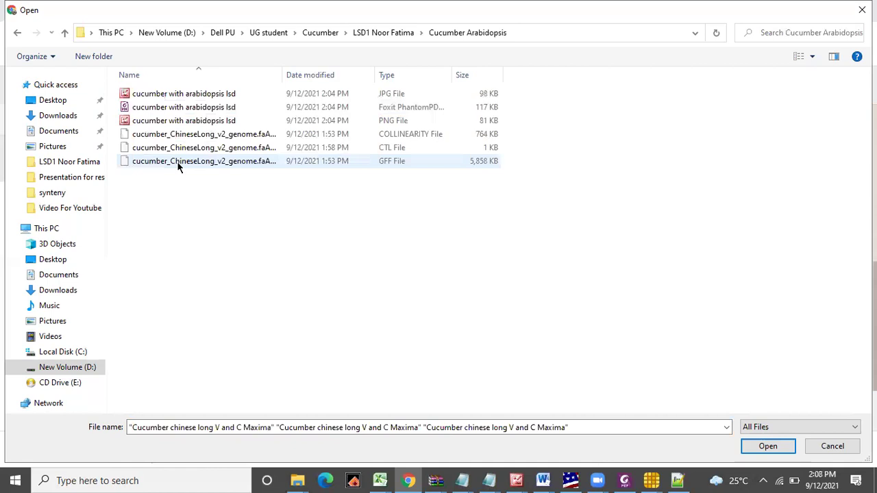
{"action": "left_click", "coordinate": [163, 122]}
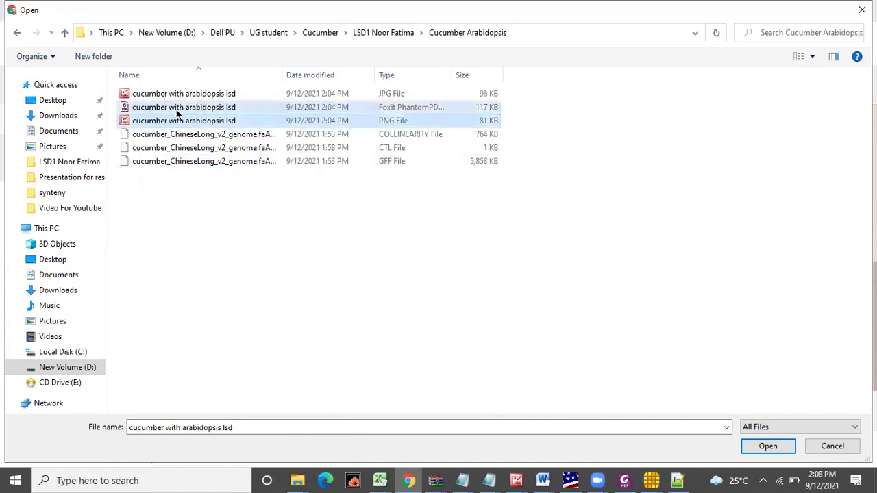
{"action": "left_click", "coordinate": [189, 91], "text": "shift"}
{"action": "left_click", "coordinate": [768, 446]}
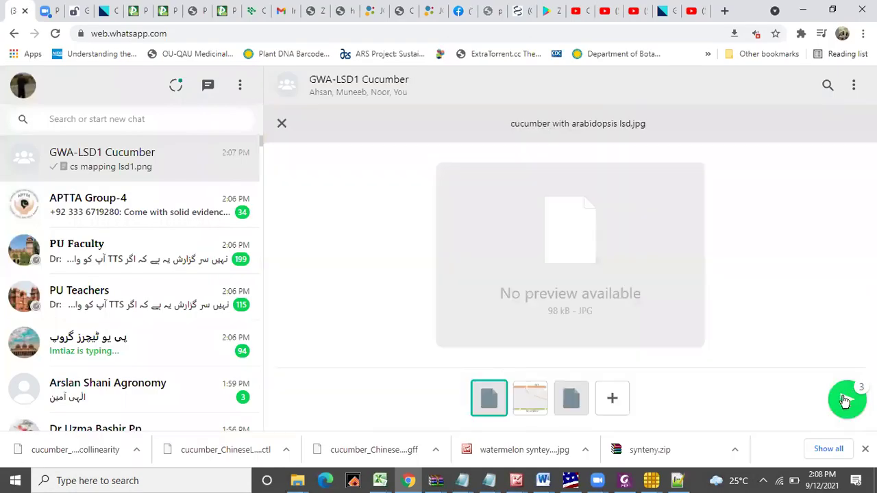
{"action": "left_click", "coordinate": [848, 404]}
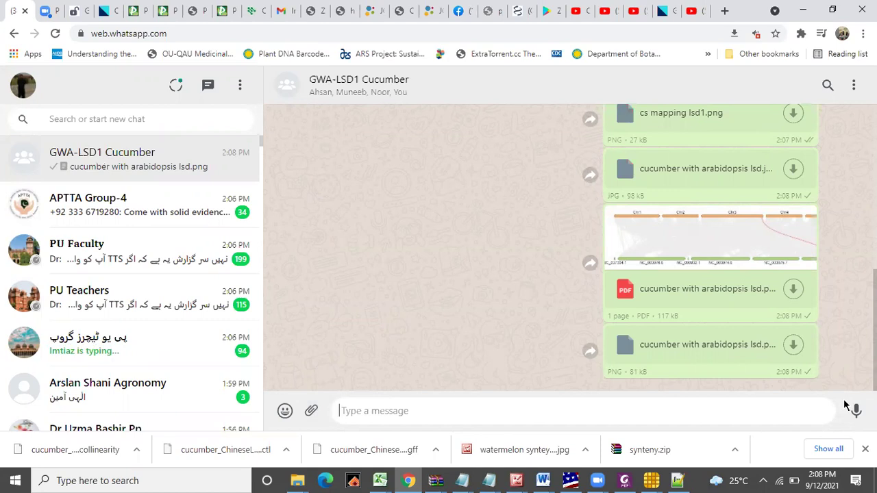
Open a new browser tab, switch to File Explorer and open the "Presentation for research work" folder.
{"action": "left_click", "coordinate": [724, 10]}
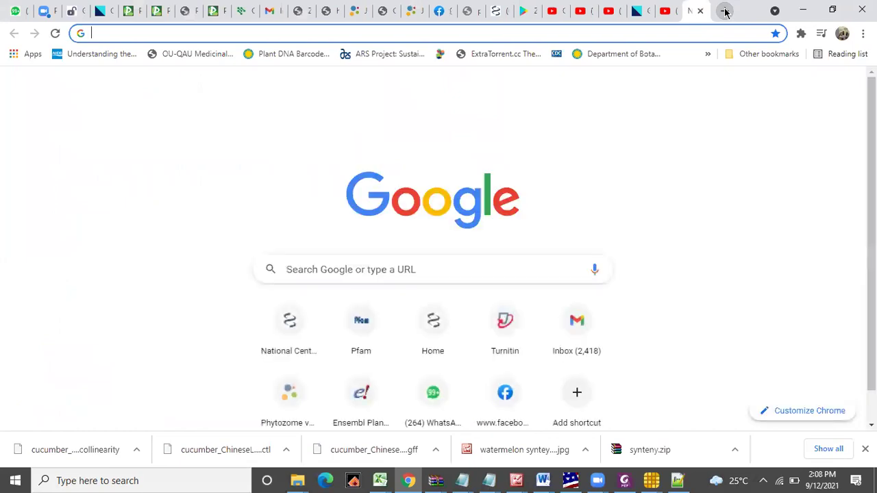
{"action": "right_click", "coordinate": [297, 480]}
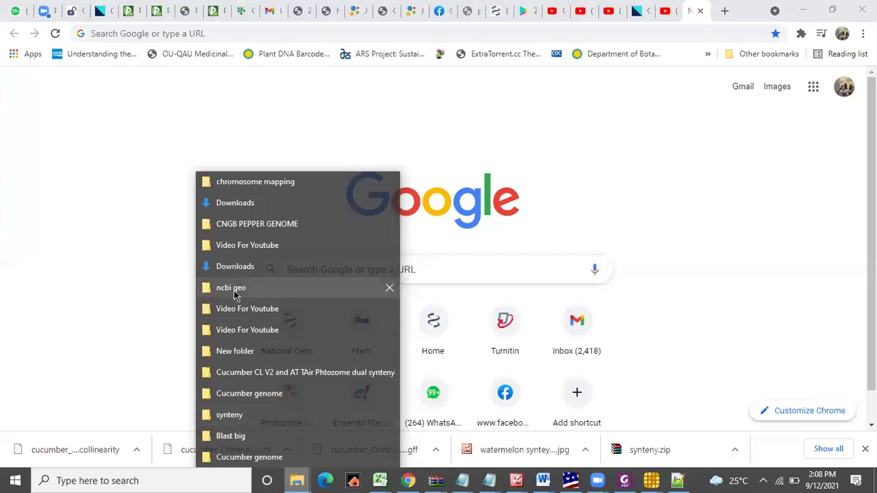
{"action": "left_click", "coordinate": [231, 415]}
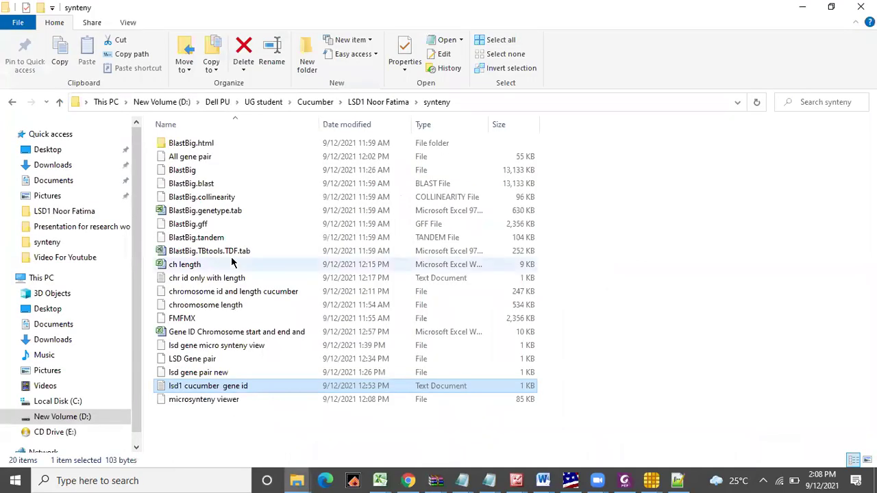
{"action": "left_click", "coordinate": [79, 228]}
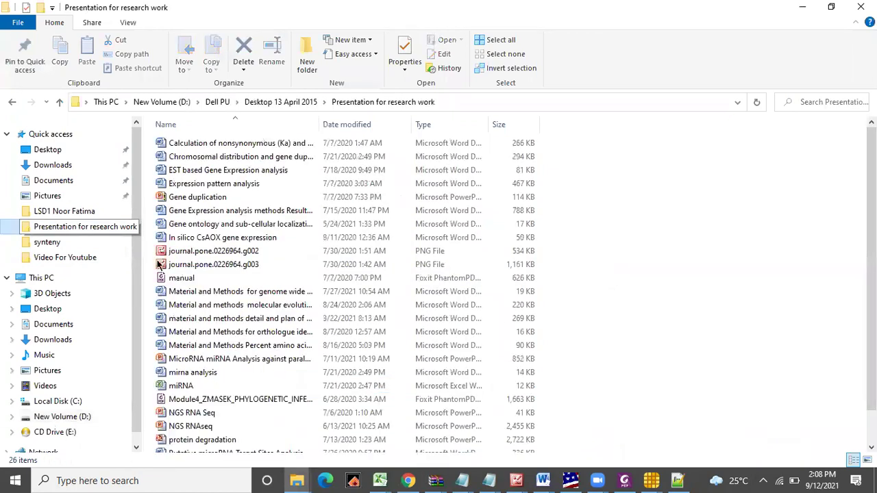
Open the "material and methods detail and plan of work" document in Word and maximize its window.
{"action": "left_click", "coordinate": [263, 319]}
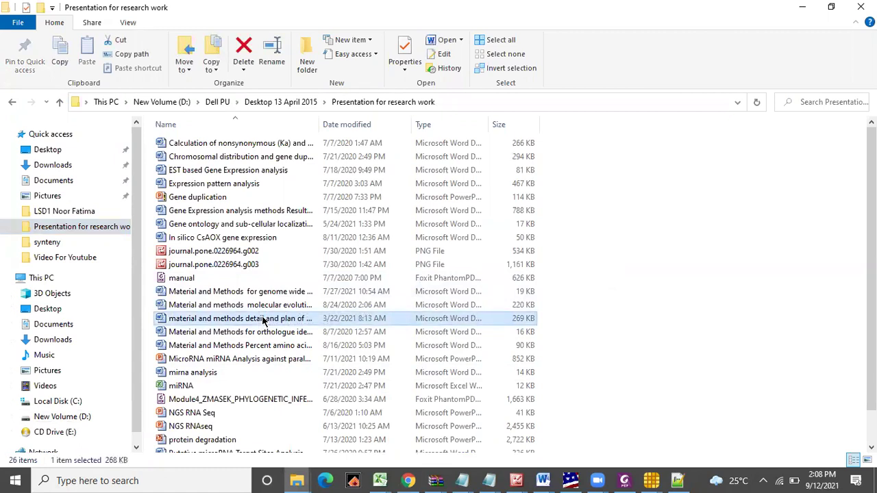
{"action": "left_click", "coordinate": [549, 480]}
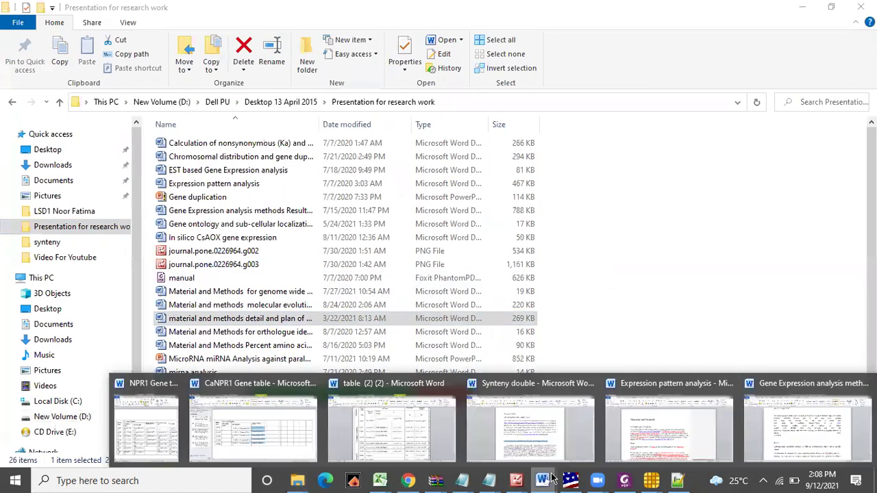
{"action": "left_click", "coordinate": [692, 251]}
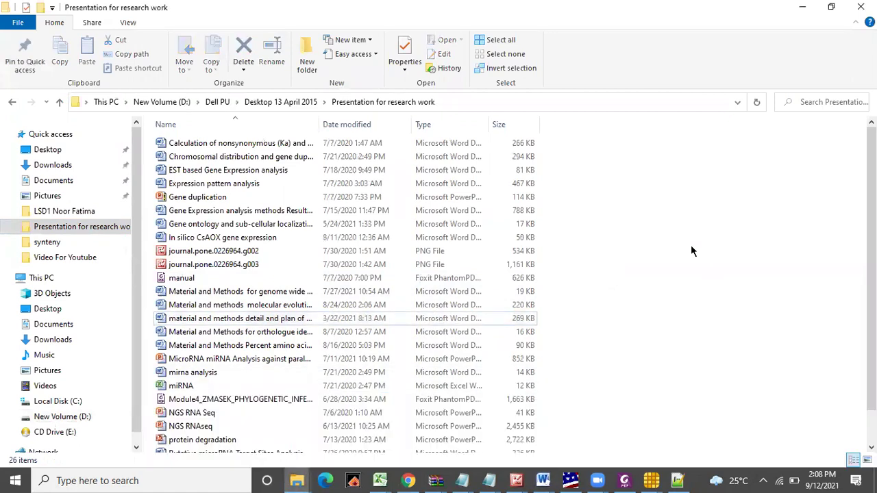
{"action": "left_click", "coordinate": [552, 478]}
{"action": "left_click", "coordinate": [798, 434]}
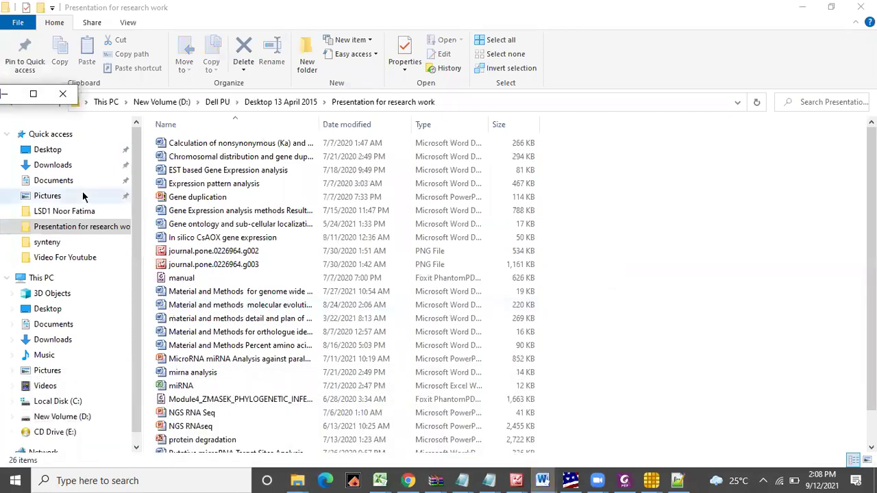
{"action": "left_click", "coordinate": [33, 94]}
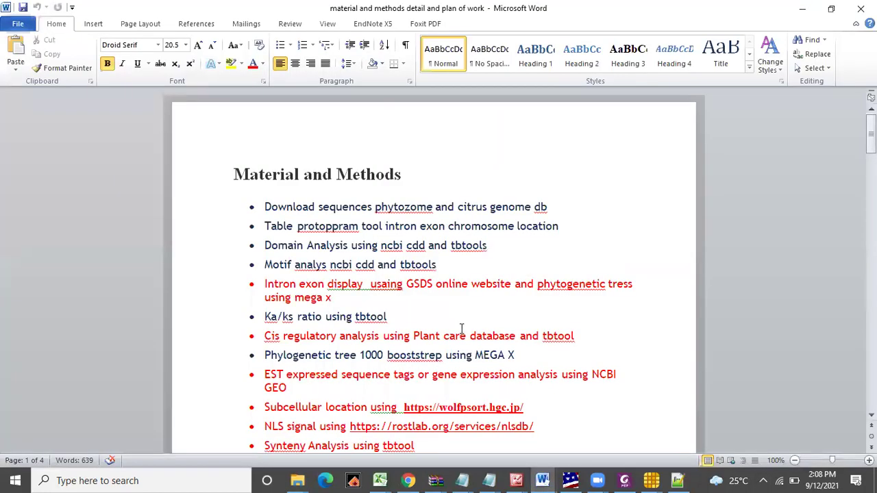
{"action": "left_click_drag", "start_coordinate": [870, 133], "coordinate": [870, 149]}
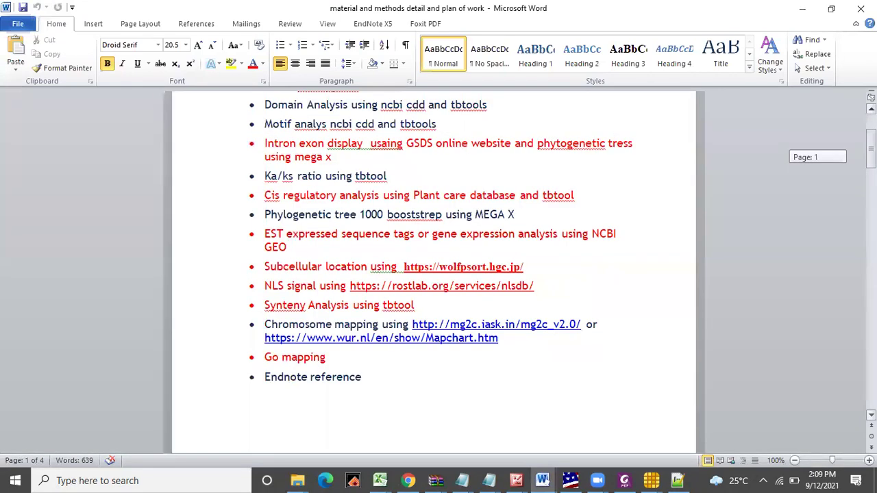
{"action": "left_click_drag", "start_coordinate": [870, 149], "coordinate": [871, 144]}
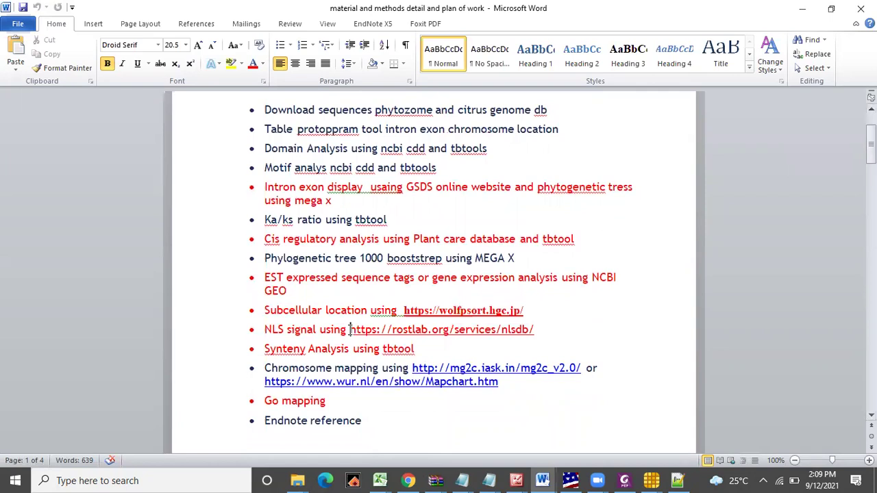
{"action": "left_click_drag", "start_coordinate": [350, 329], "coordinate": [536, 329]}
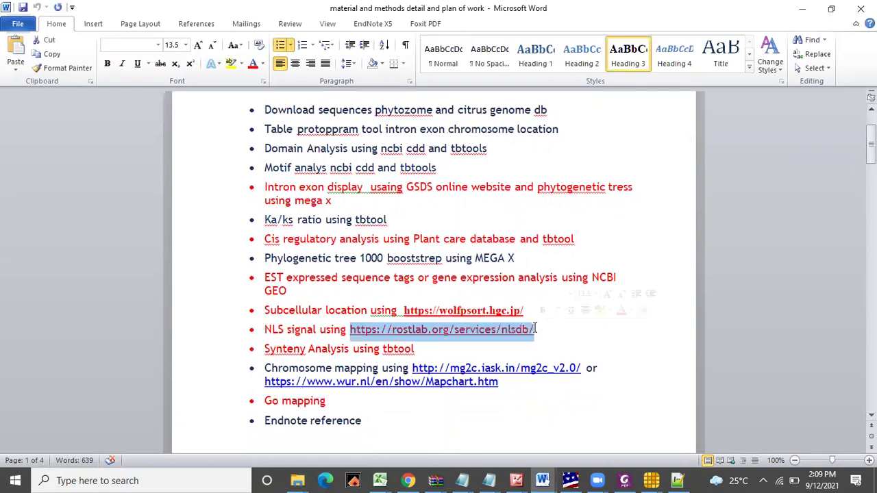
{"action": "left_click", "coordinate": [264, 329]}
{"action": "left_click_drag", "start_coordinate": [264, 329], "coordinate": [550, 331]}
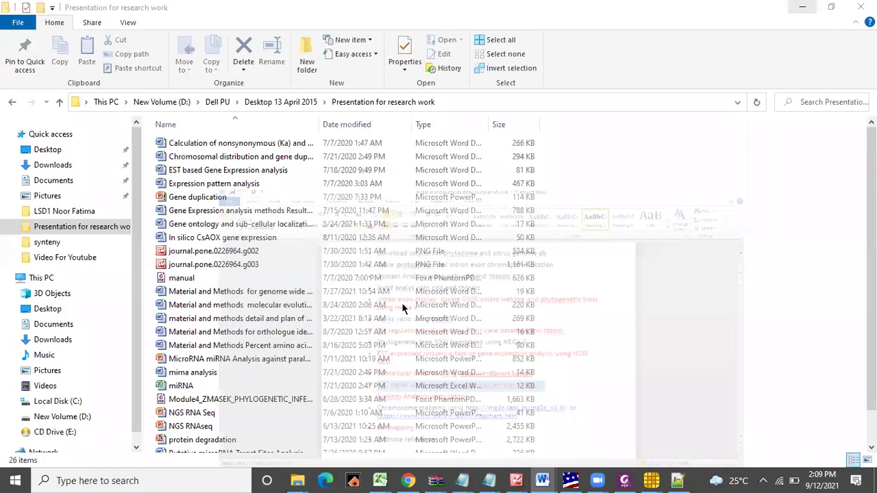
{"action": "left_click", "coordinate": [802, 8]}
{"action": "left_click", "coordinate": [408, 481]}
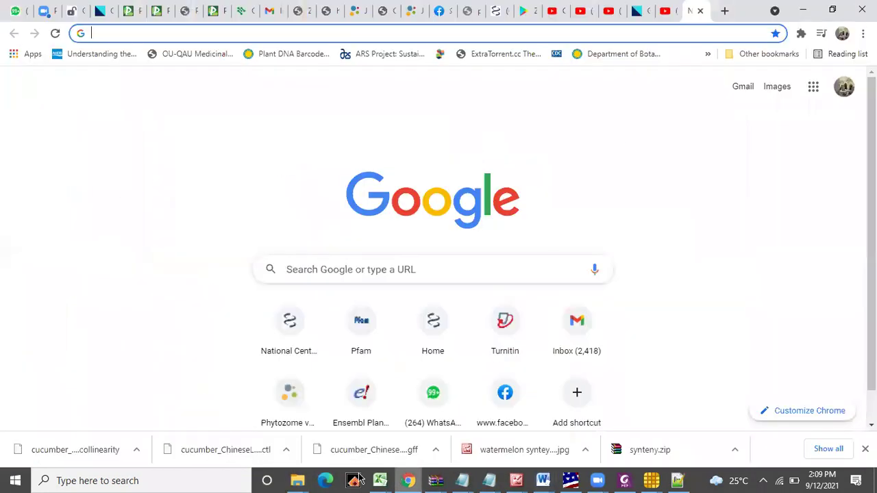
{"action": "left_click", "coordinate": [14, 9]}
{"action": "left_click", "coordinate": [501, 419]}
{"action": "type", "text": "•\tNLS signal using https://rostlab.org/services/nlsdb/"}
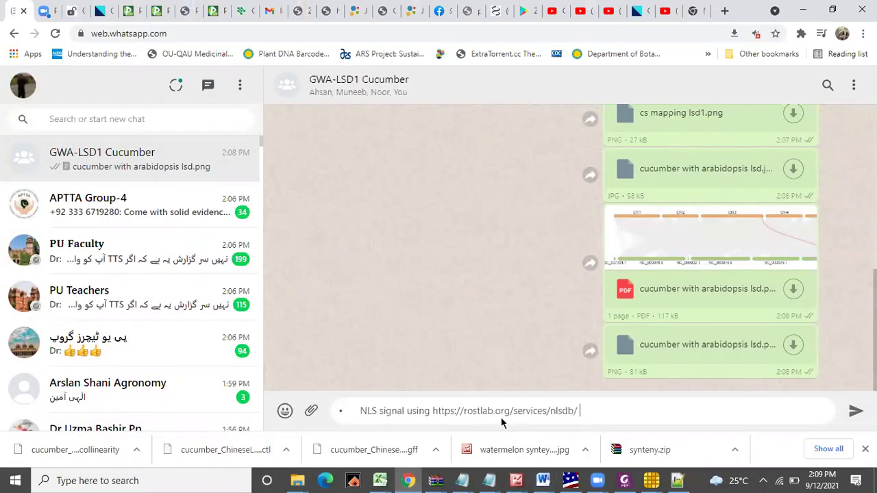
{"action": "key", "text": "Return"}
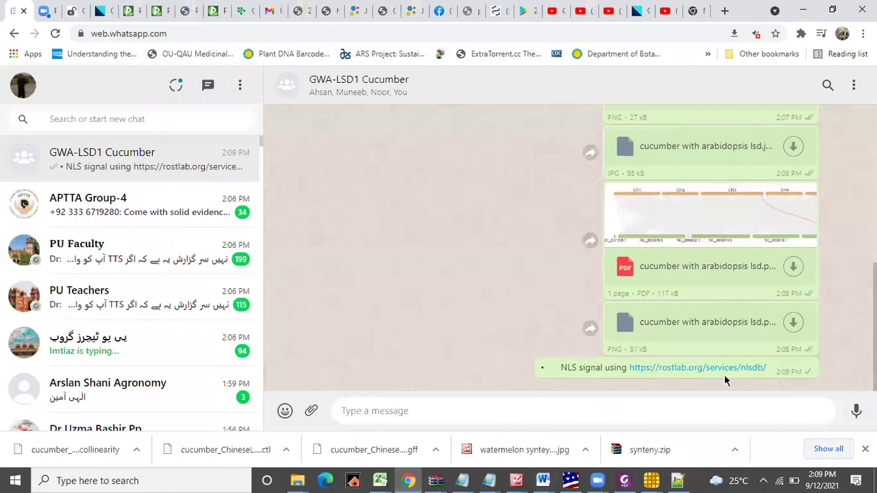
Open the NLSdb link from the chat and view the sequence box and its search options.
{"action": "left_click", "coordinate": [721, 368]}
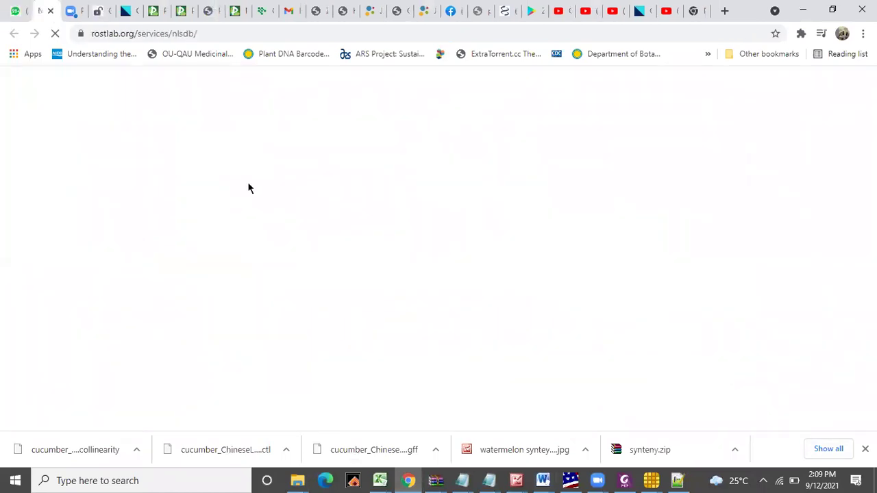
{"action": "left_click", "coordinate": [287, 301]}
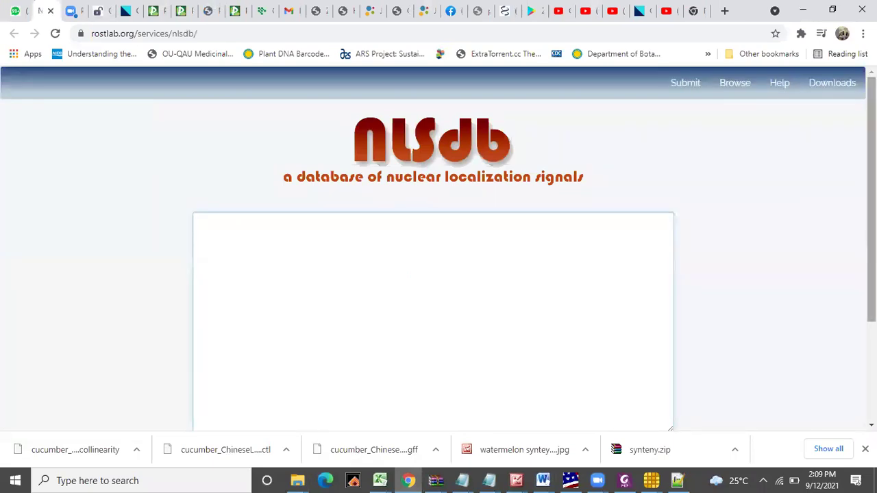
{"action": "scroll", "coordinate": [871, 206], "scroll_direction": "down", "scroll_amount": 3}
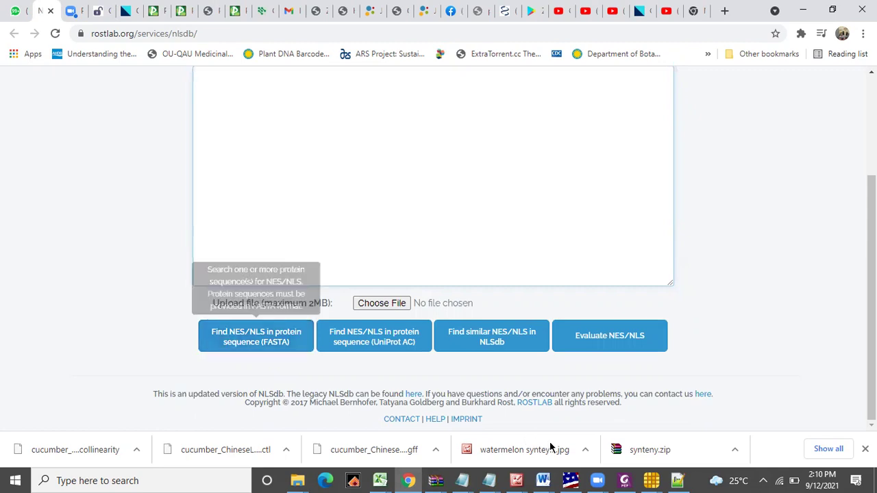
Switch to Notepad++ and look through the open gene ID, FMFMX, BlastBig.tandem and microsynteny viewer files.
{"action": "left_click", "coordinate": [682, 479]}
{"action": "left_click", "coordinate": [323, 52]}
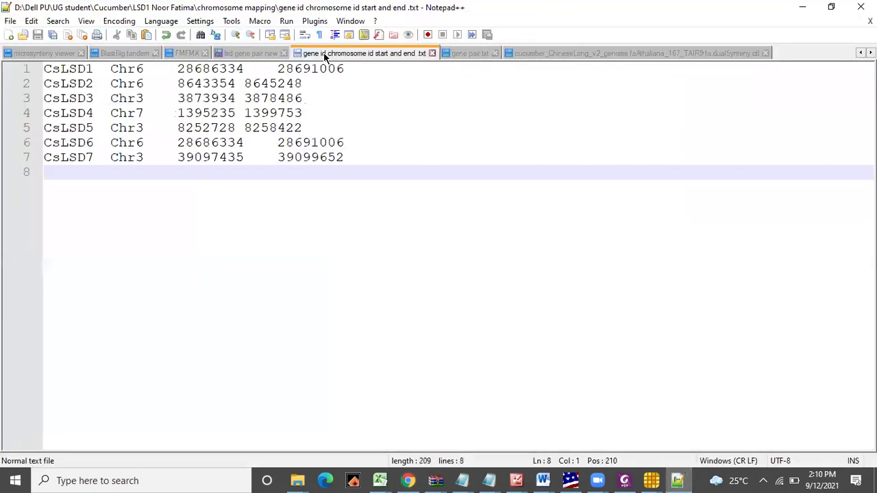
{"action": "left_click", "coordinate": [181, 52]}
{"action": "left_click", "coordinate": [110, 51]}
{"action": "left_click", "coordinate": [38, 55]}
{"action": "left_click", "coordinate": [805, 13]}
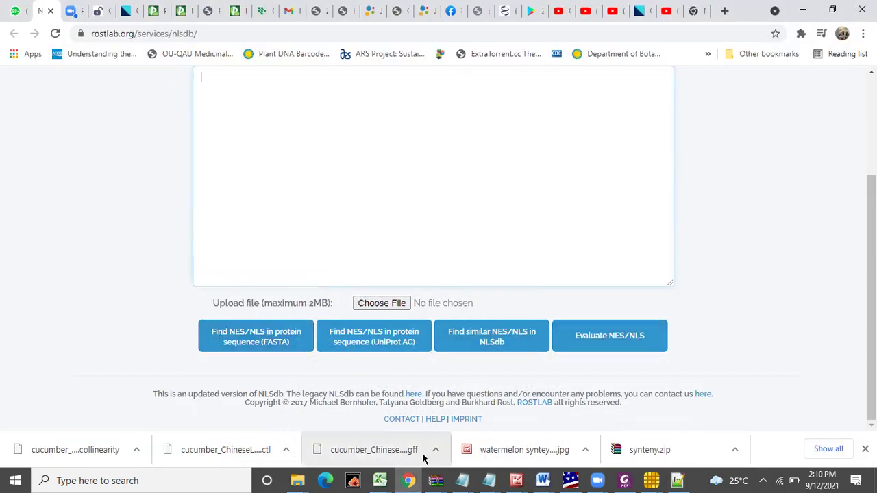
Return to the GWA-LSD1 Cucumber group chat in WhatsApp Web in Chrome.
{"action": "left_click", "coordinate": [297, 480]}
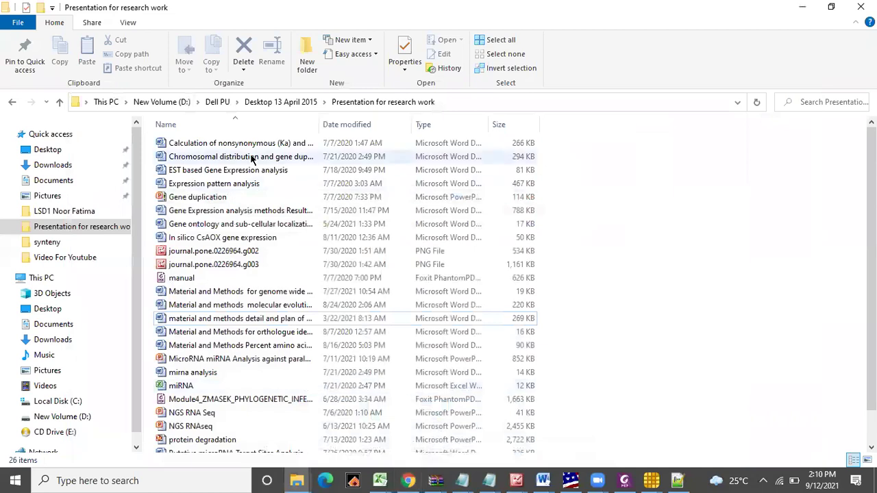
{"action": "left_click", "coordinate": [407, 481]}
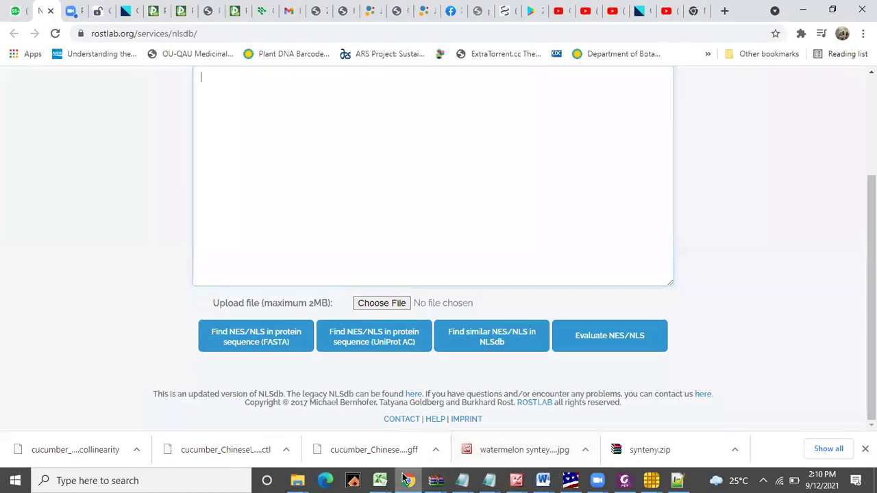
{"action": "left_click", "coordinate": [20, 9]}
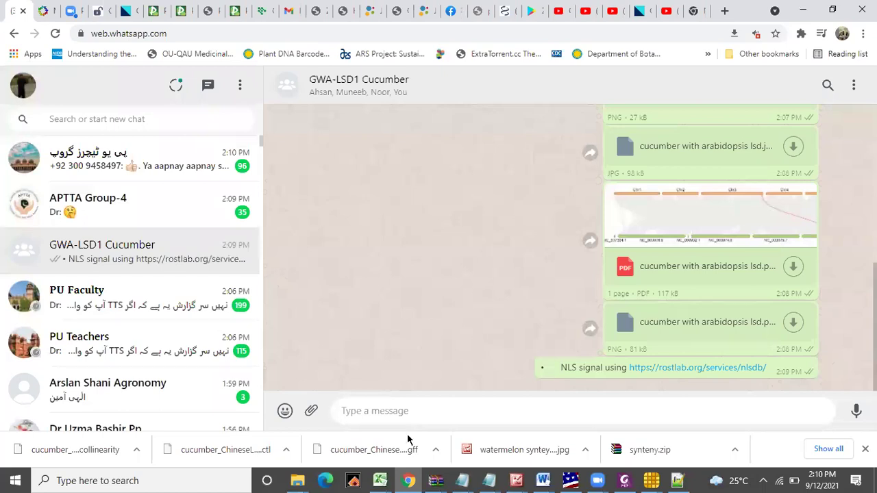
Switch to File Explorer and open the student's LSD1 folder under Dell PU, UG student, Cucumber.
{"action": "left_click", "coordinate": [299, 479]}
{"action": "right_click", "coordinate": [300, 479]}
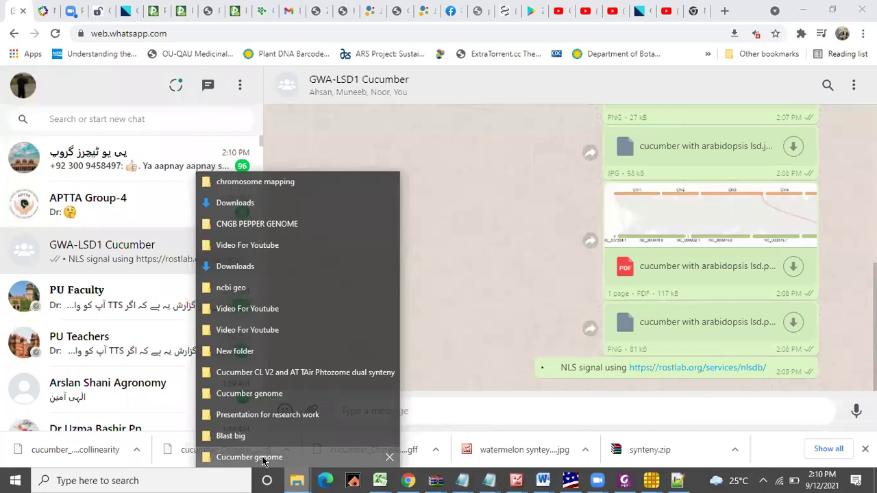
{"action": "left_click", "coordinate": [263, 458]}
{"action": "left_click", "coordinate": [368, 10]}
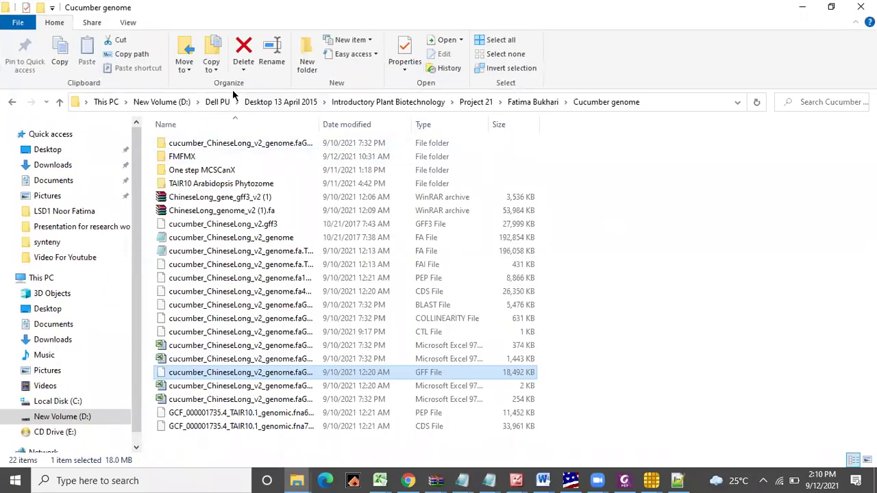
{"action": "left_click", "coordinate": [218, 103]}
{"action": "left_click", "coordinate": [187, 181]}
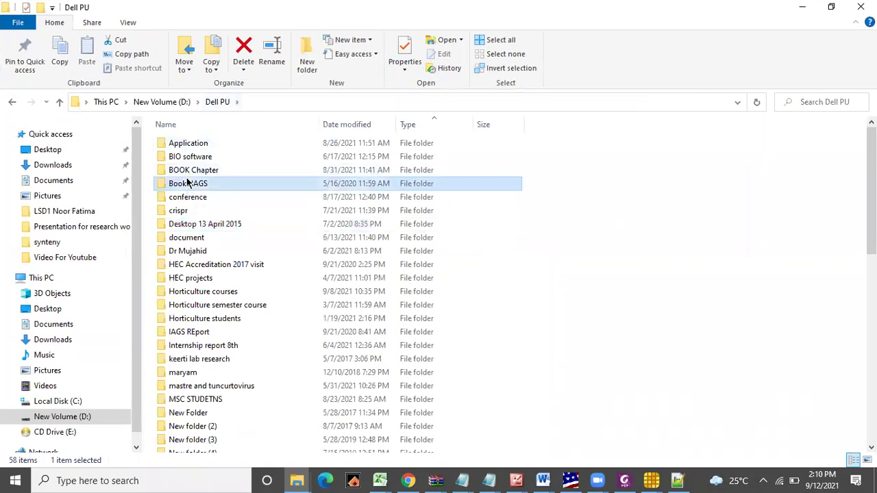
{"action": "key", "text": "u"}
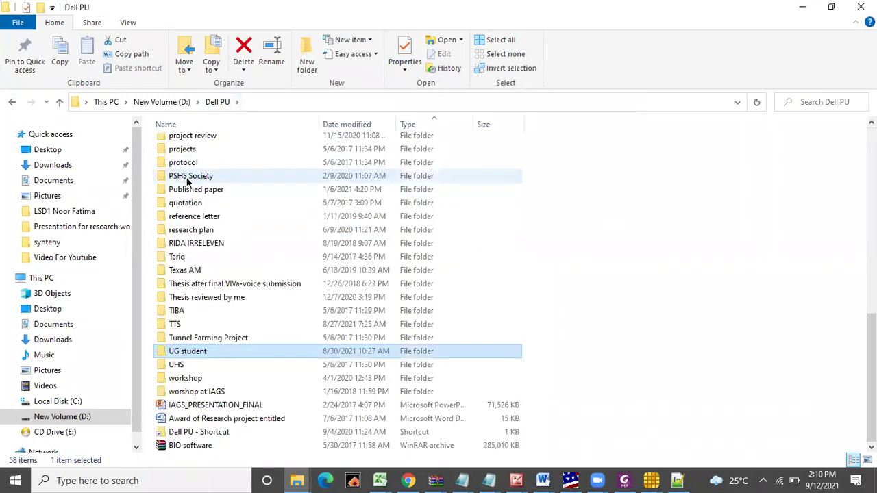
{"action": "double_click", "coordinate": [184, 352]}
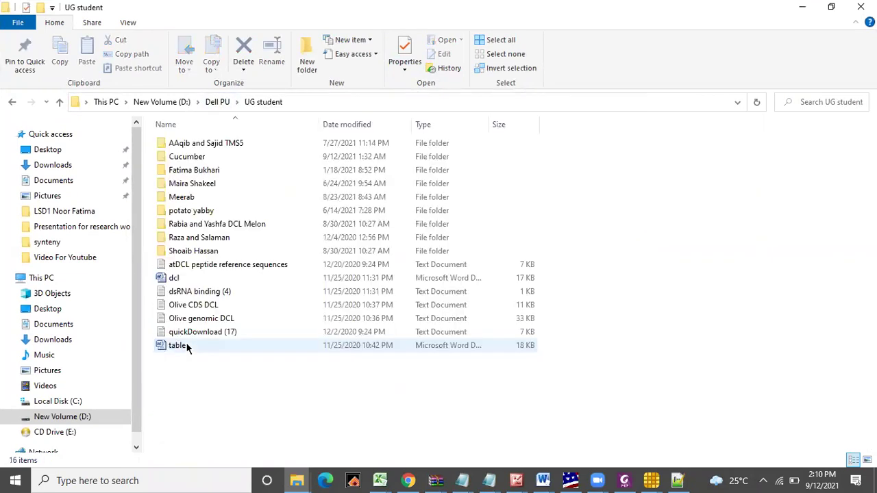
{"action": "double_click", "coordinate": [199, 159]}
{"action": "double_click", "coordinate": [192, 190]}
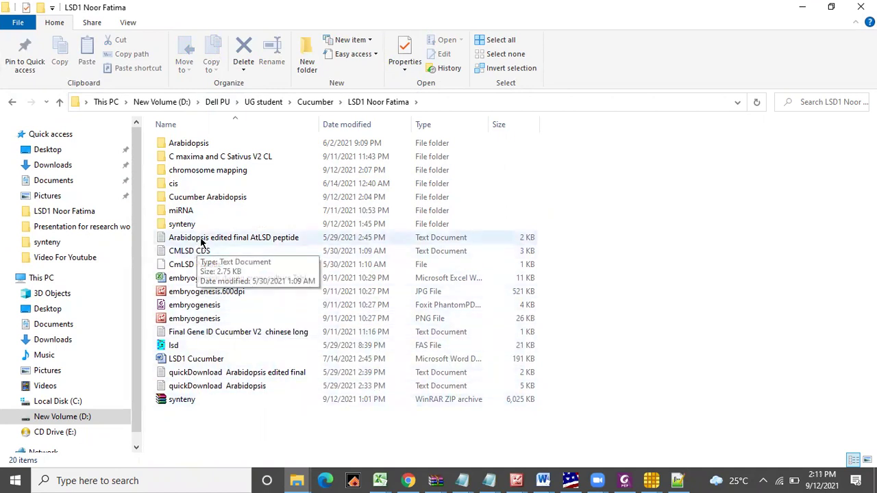
View the sequences in the "Arabidopsis edited final AtLSD peptide" text file and close it.
{"action": "double_click", "coordinate": [203, 239]}
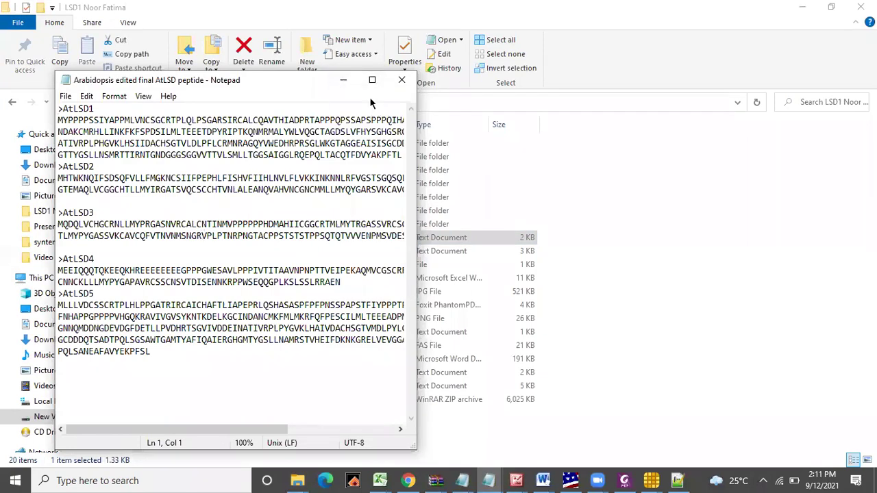
{"action": "left_click", "coordinate": [401, 83]}
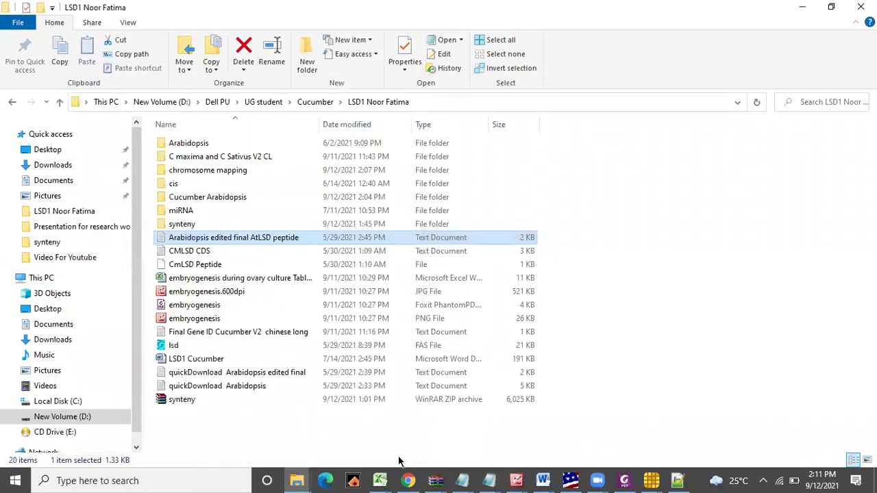
{"action": "left_click", "coordinate": [408, 481]}
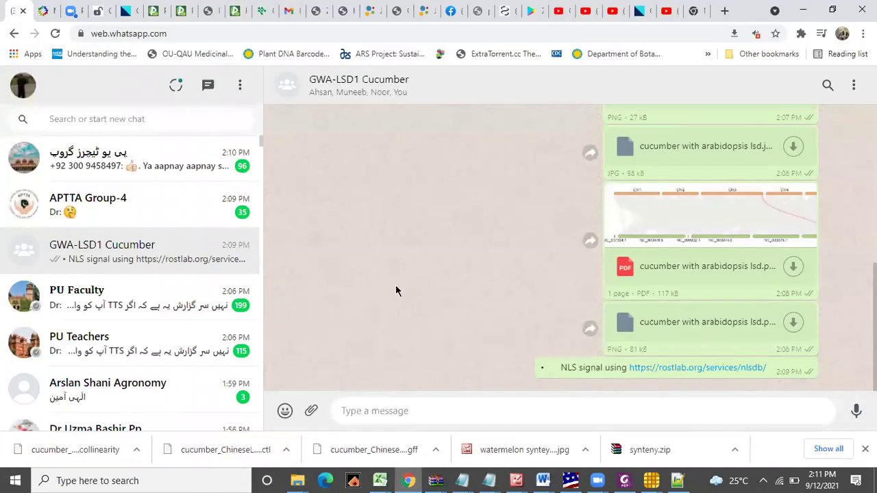
{"action": "left_click_drag", "start_coordinate": [395, 290], "coordinate": [498, 310]}
{"action": "left_click", "coordinate": [857, 365]}
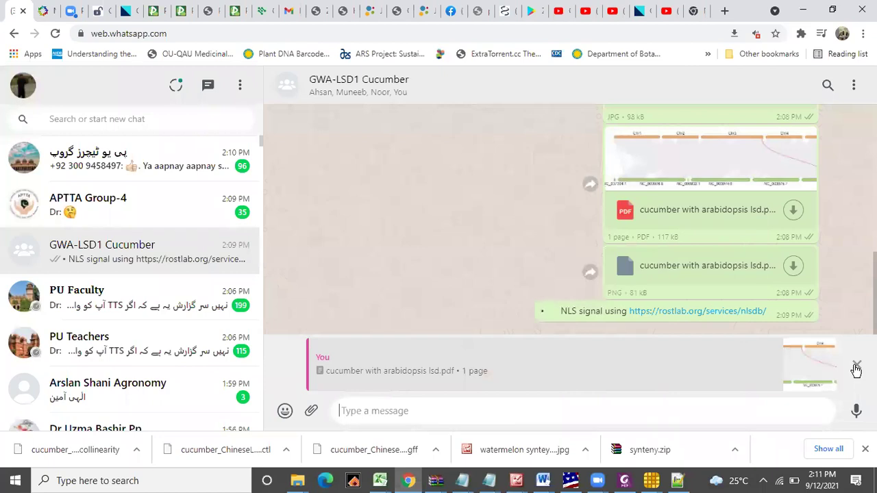
Return to the LSD1 folder in File Explorer and view the cis.600dpi heatmap image in its cis folder.
{"action": "right_click", "coordinate": [298, 479]}
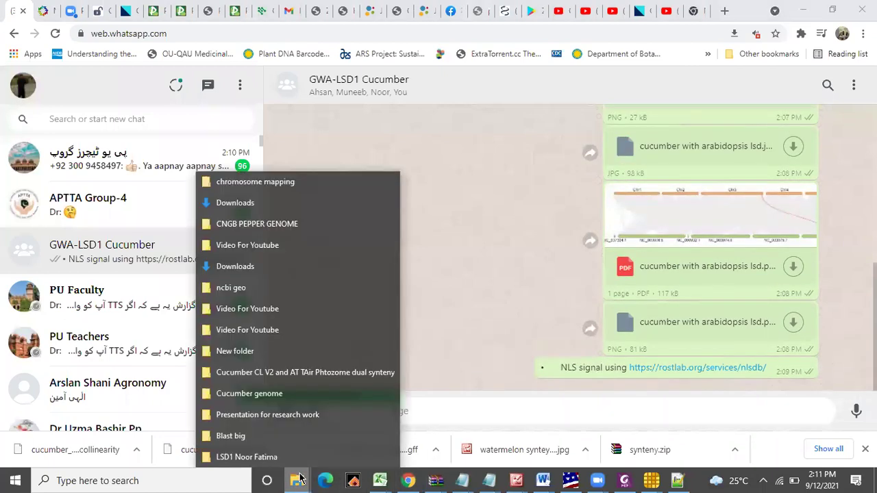
{"action": "left_click", "coordinate": [237, 457]}
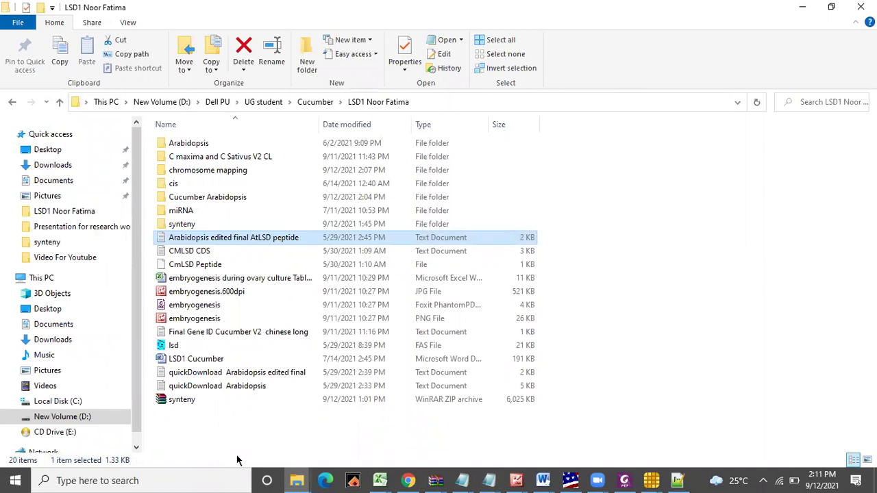
{"action": "double_click", "coordinate": [178, 185]}
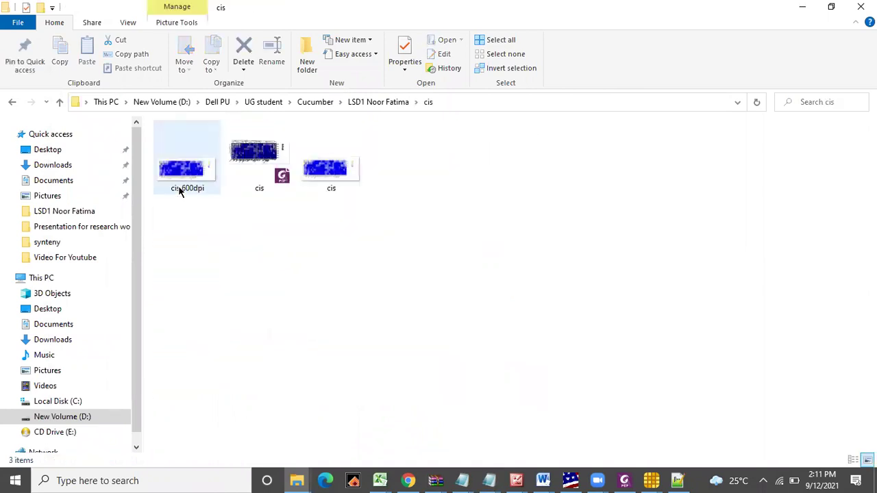
{"action": "double_click", "coordinate": [179, 191]}
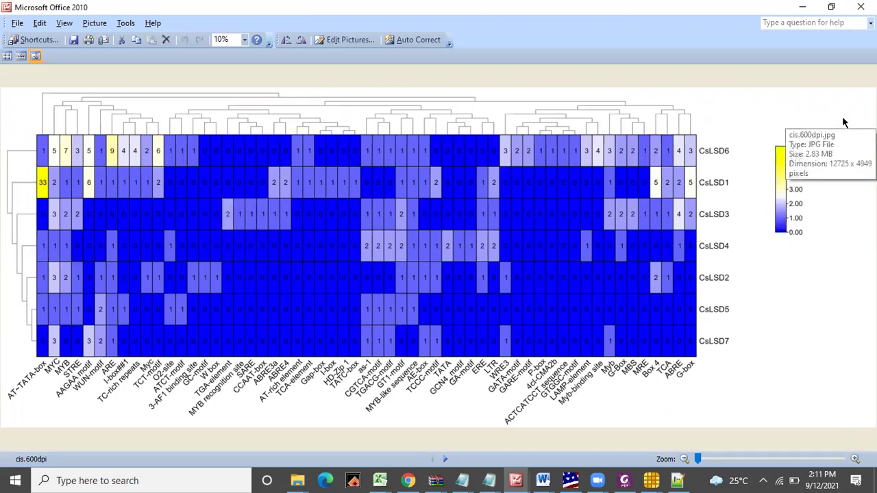
{"action": "left_click", "coordinate": [861, 7]}
{"action": "left_click", "coordinate": [355, 315]}
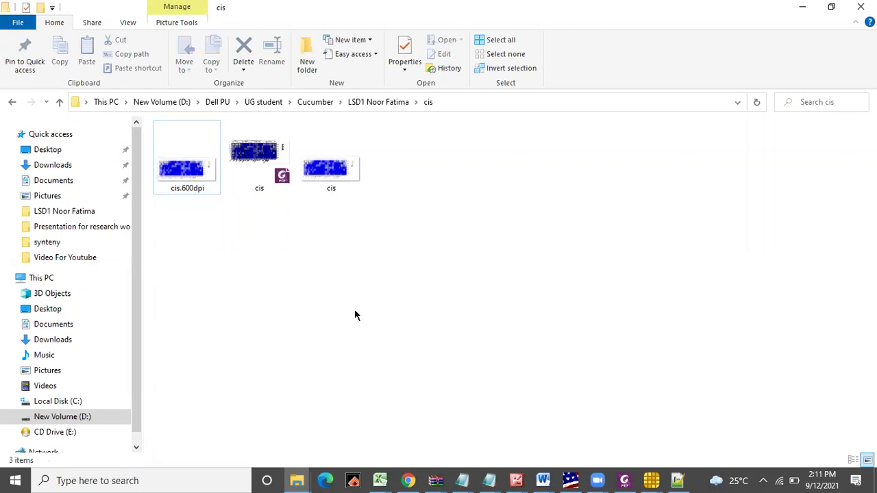
Bring up the "table (2) (2)" Word document, switch to Excel's Gene ID Chromosome workbook and copy the chromosome names in B6:B12 of Sheet2.
{"action": "left_click", "coordinate": [542, 481]}
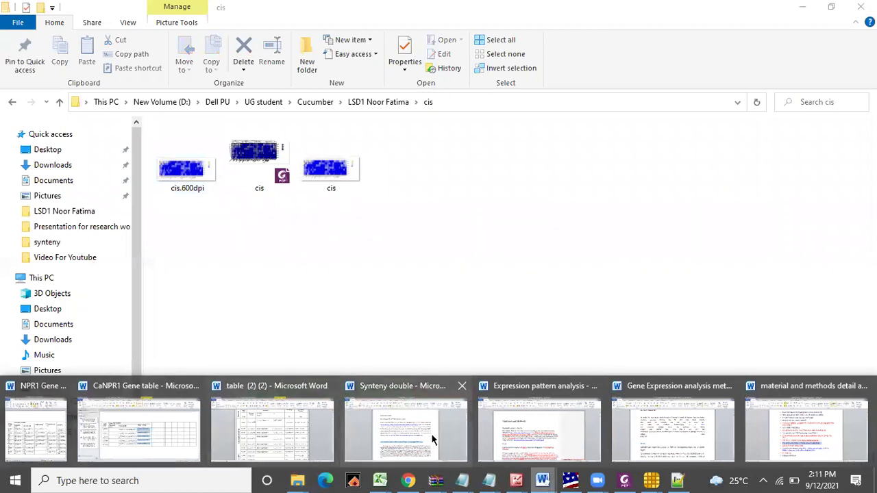
{"action": "left_click", "coordinate": [244, 440]}
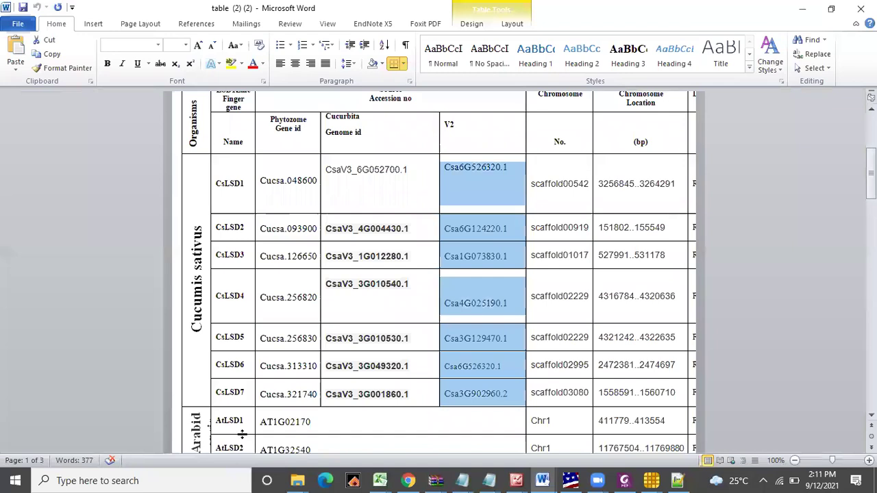
{"action": "left_click", "coordinate": [386, 479]}
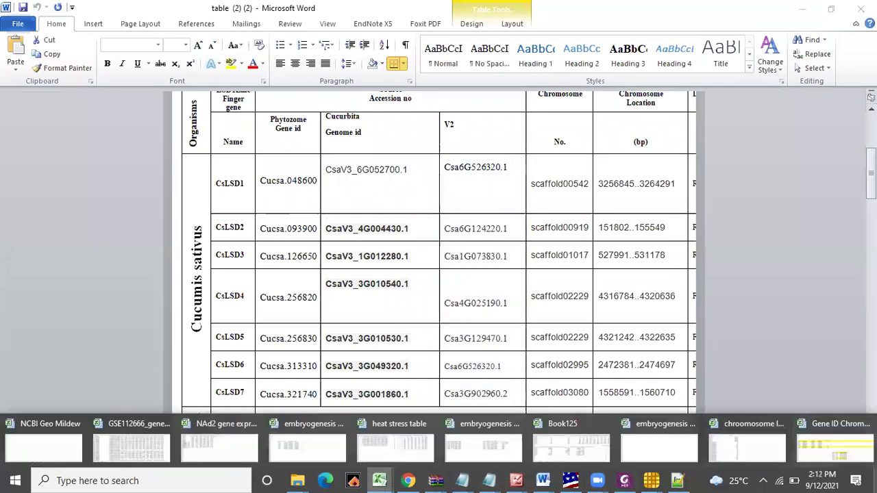
{"action": "left_click", "coordinate": [813, 456]}
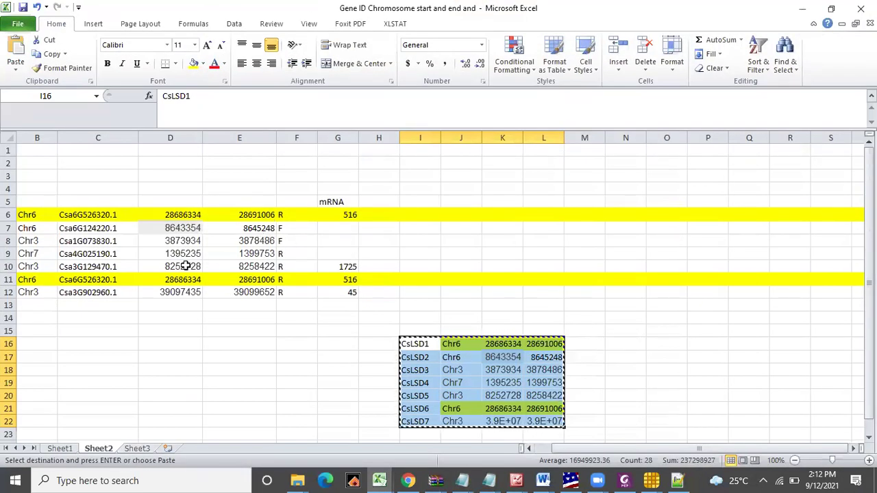
{"action": "left_click_drag", "start_coordinate": [186, 214], "coordinate": [290, 289]}
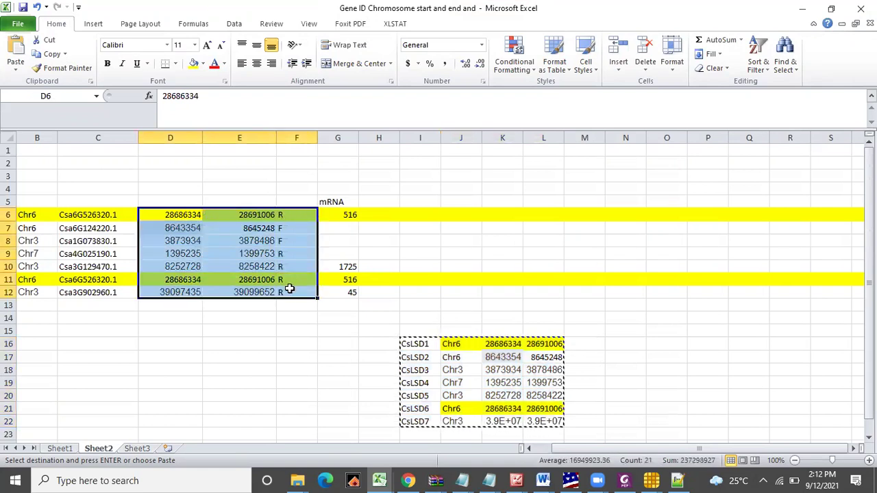
{"action": "key", "text": "ctrl+c"}
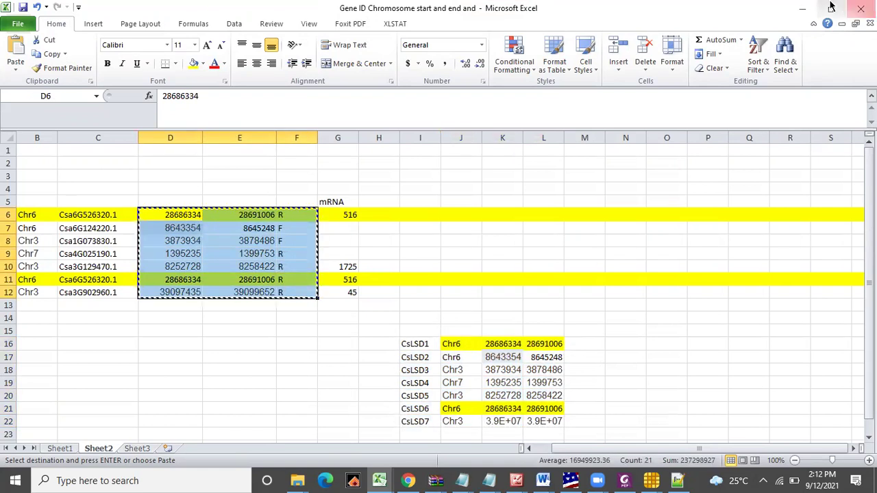
{"action": "left_click_drag", "start_coordinate": [32, 214], "coordinate": [38, 291]}
{"action": "key", "text": "ctrl+c"}
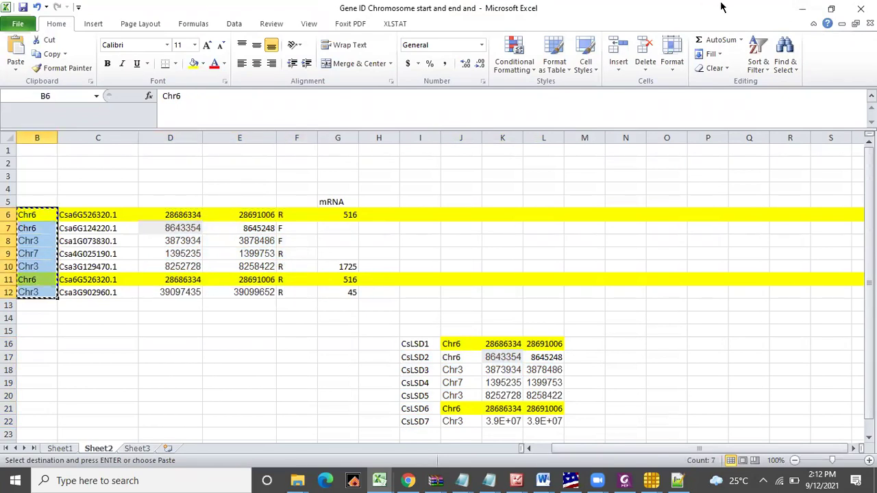
Replace the scaffold numbers of CsLSD1 to CsLSD7 in the Word table's Chromosome No. column with the copied chromosome names.
{"action": "left_click", "coordinate": [802, 8]}
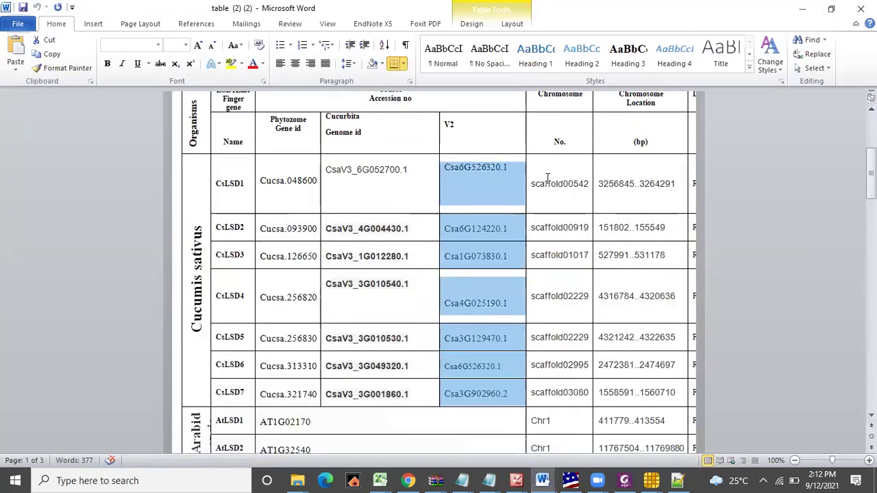
{"action": "left_click_drag", "start_coordinate": [533, 186], "coordinate": [567, 337]}
{"action": "key", "text": "ctrl+v"}
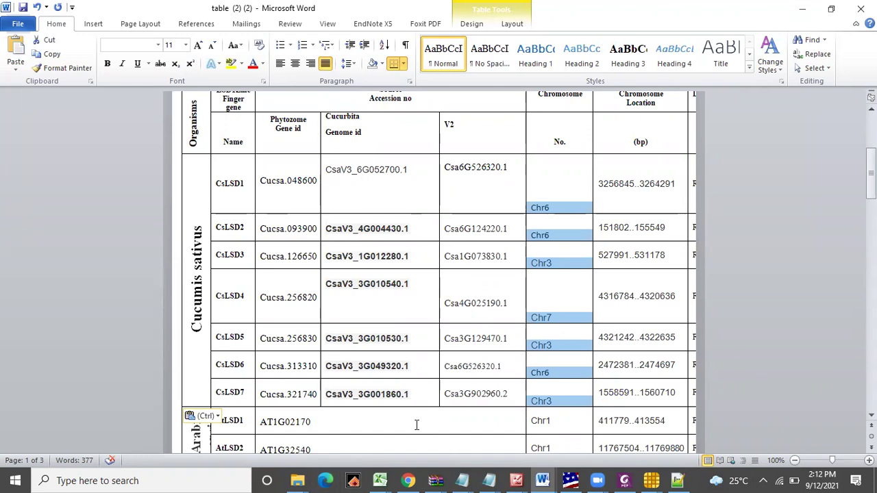
{"action": "key", "text": "Right"}
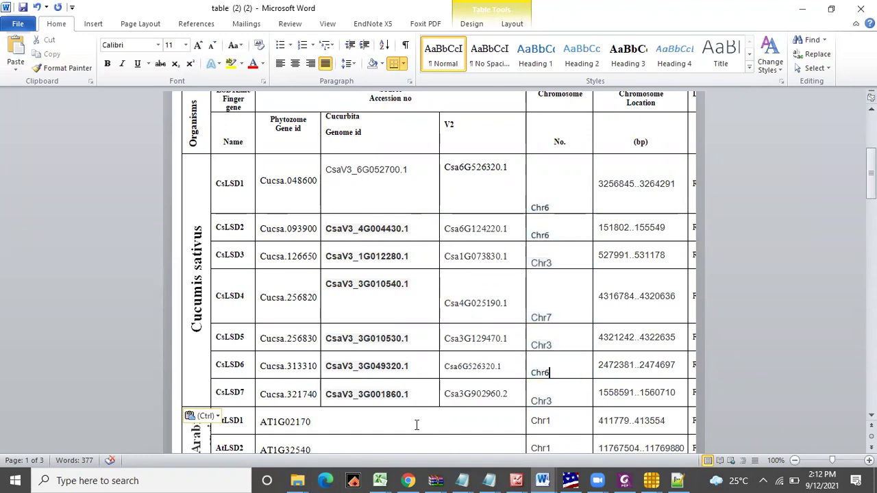
Switch to WhatsApp Web in Chrome, download and open Phylogenetic Sq.txt from the group chat, and select all its sequences.
{"action": "left_click", "coordinate": [406, 480]}
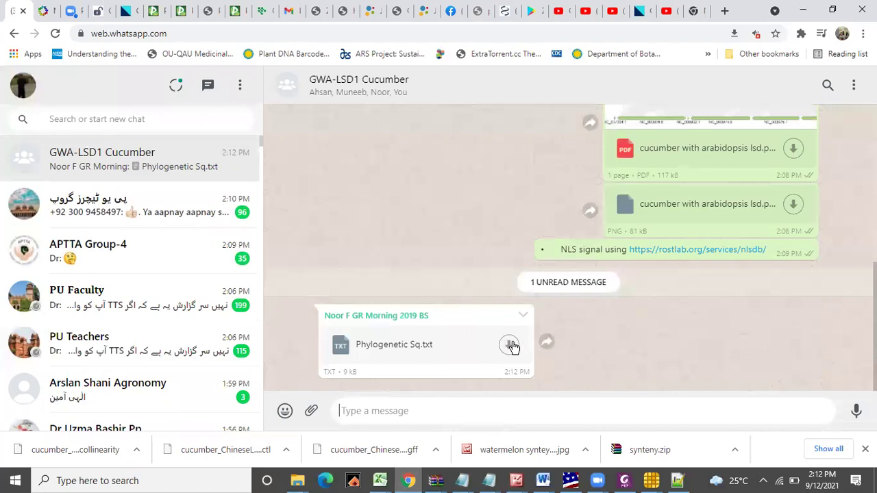
{"action": "left_click", "coordinate": [512, 346]}
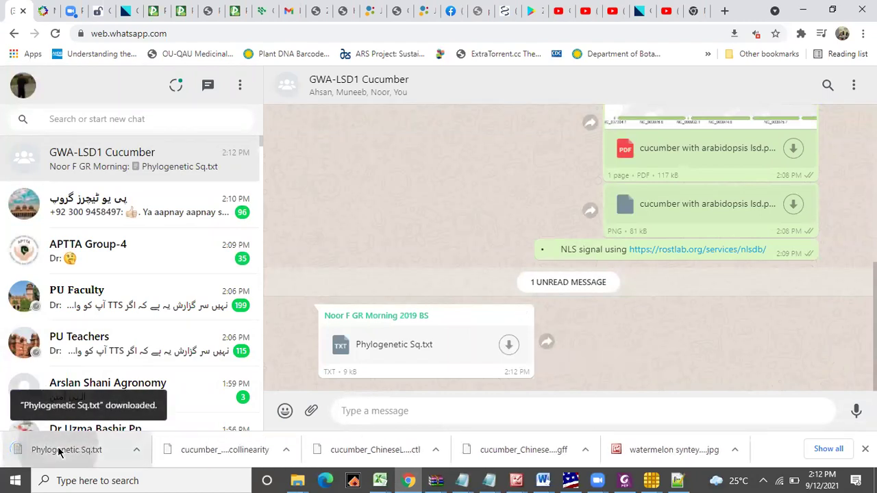
{"action": "left_click", "coordinate": [59, 451]}
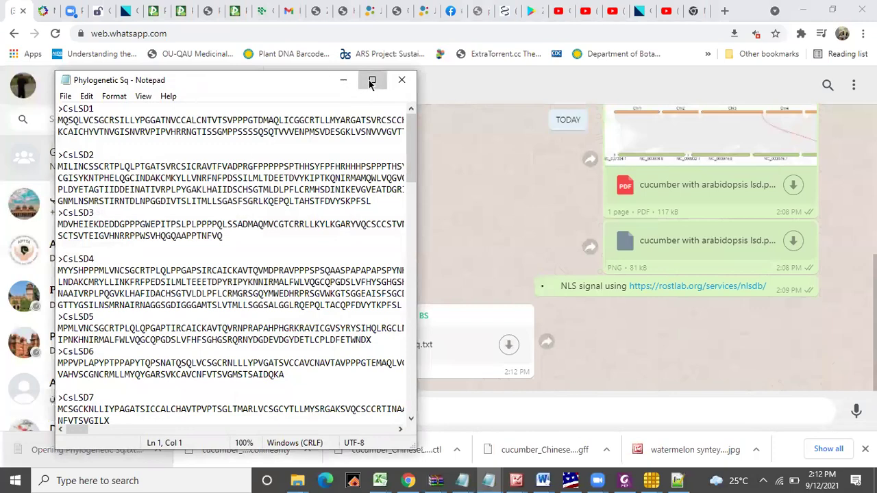
{"action": "left_click", "coordinate": [371, 81]}
{"action": "key", "text": "ctrl+a"}
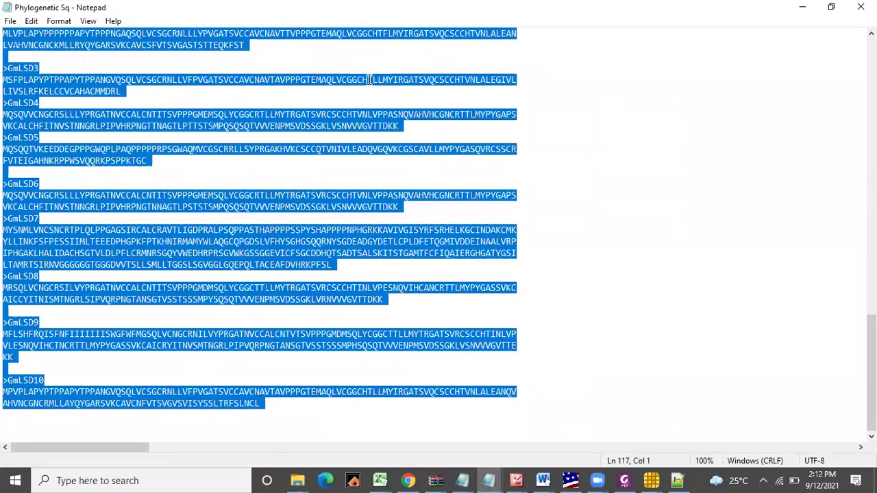
Minimize the Chrome and Phylogenetic Sq Notepad windows to return to the Word gene table.
{"action": "left_click", "coordinate": [408, 481]}
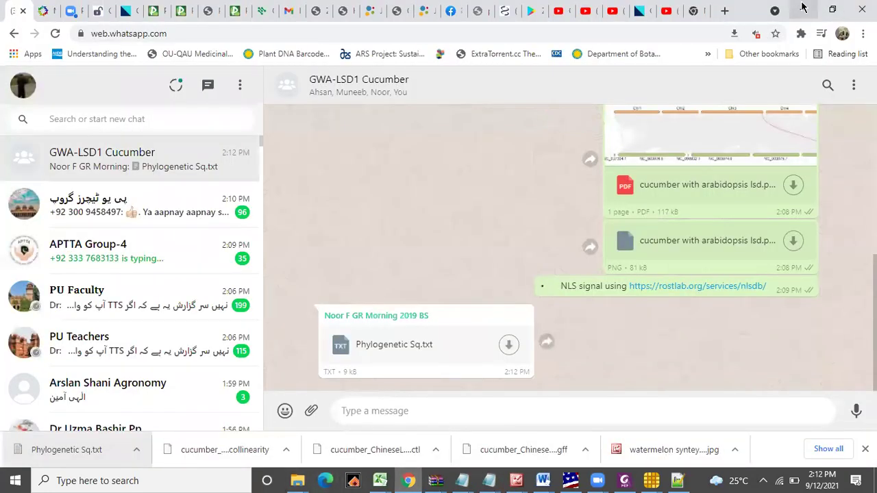
{"action": "left_click", "coordinate": [802, 13]}
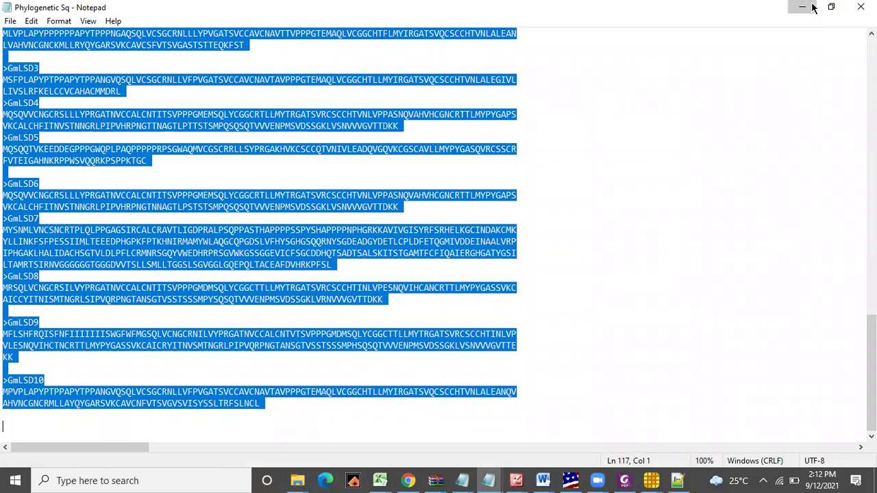
{"action": "left_click", "coordinate": [800, 10]}
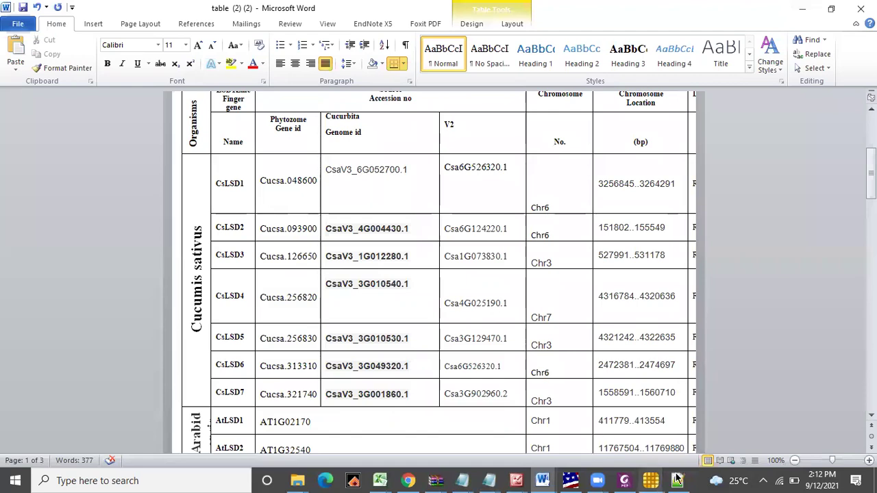
Switch to the NLSdb page in Chrome and paste the copied LSD protein sequences into the query box.
{"action": "left_click", "coordinate": [651, 480]}
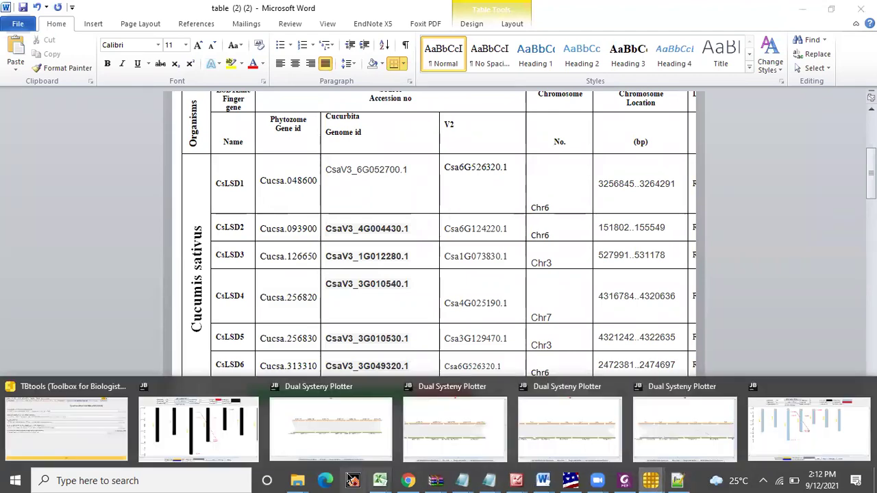
{"action": "left_click", "coordinate": [408, 481]}
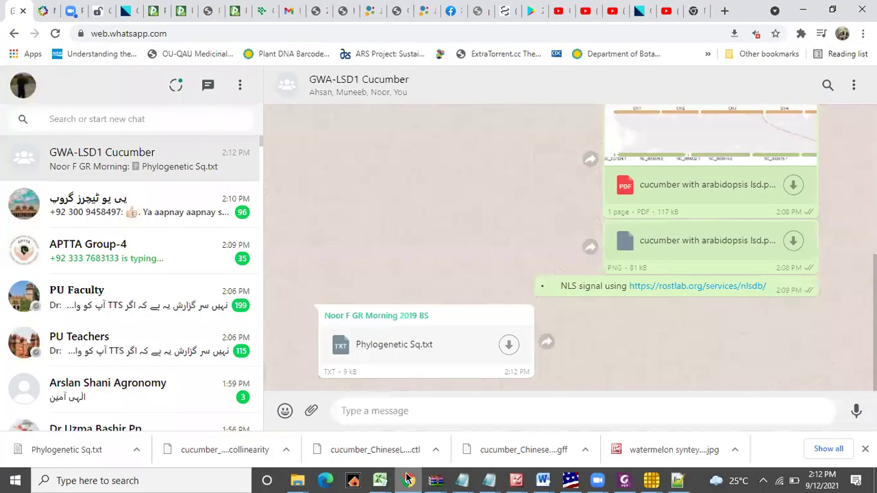
{"action": "left_click", "coordinate": [725, 10]}
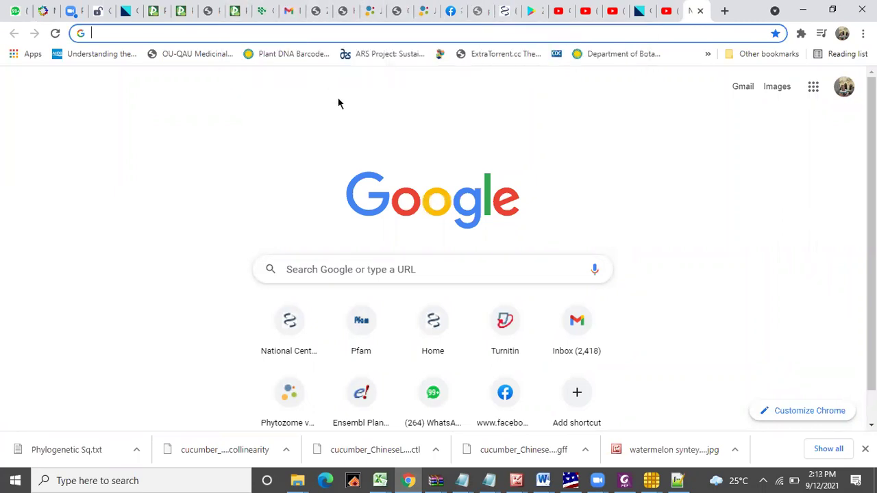
{"action": "left_click", "coordinate": [41, 10]}
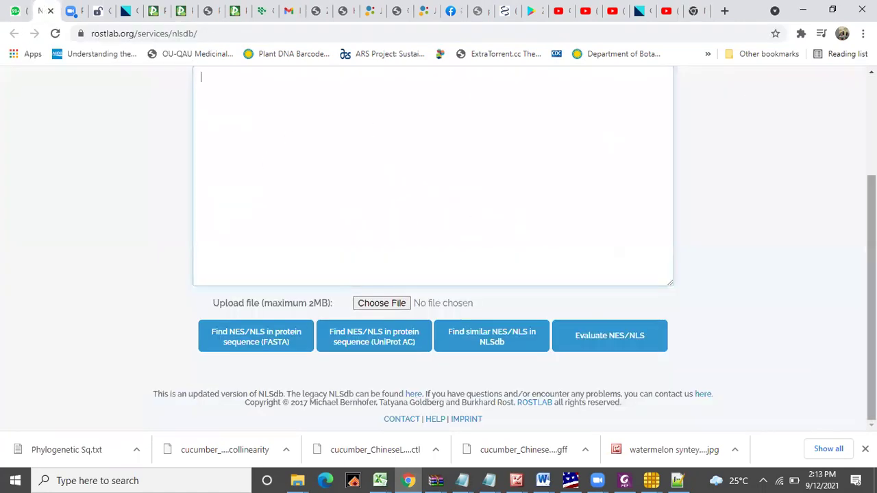
{"action": "scroll", "coordinate": [478, 239], "scroll_direction": "up", "scroll_amount": 1}
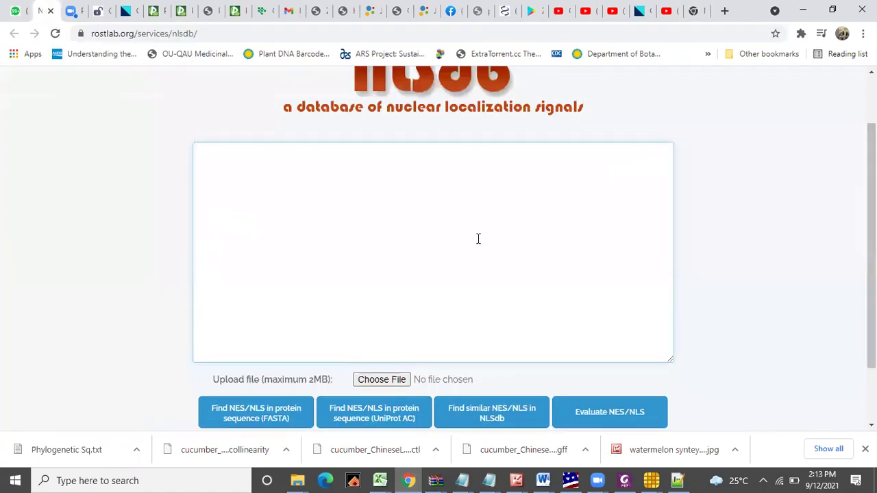
{"action": "key", "text": "ctrl+v"}
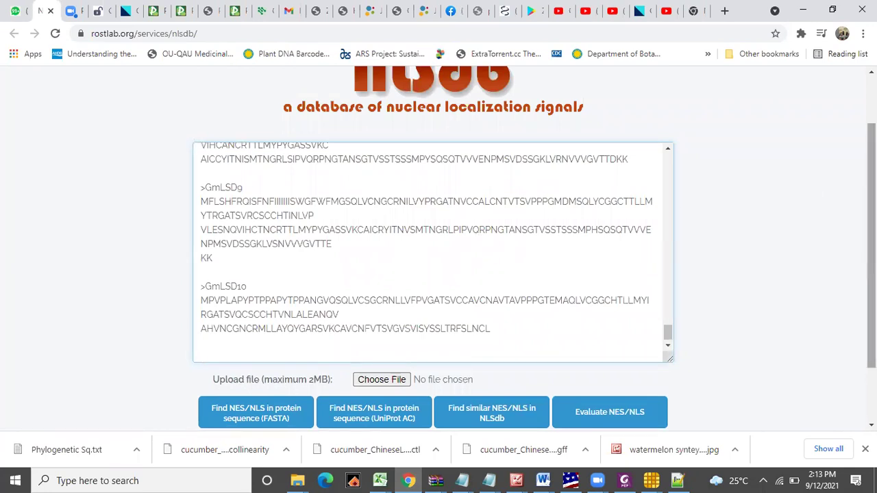
{"action": "right_click", "coordinate": [678, 124]}
{"action": "key", "text": "Escape"}
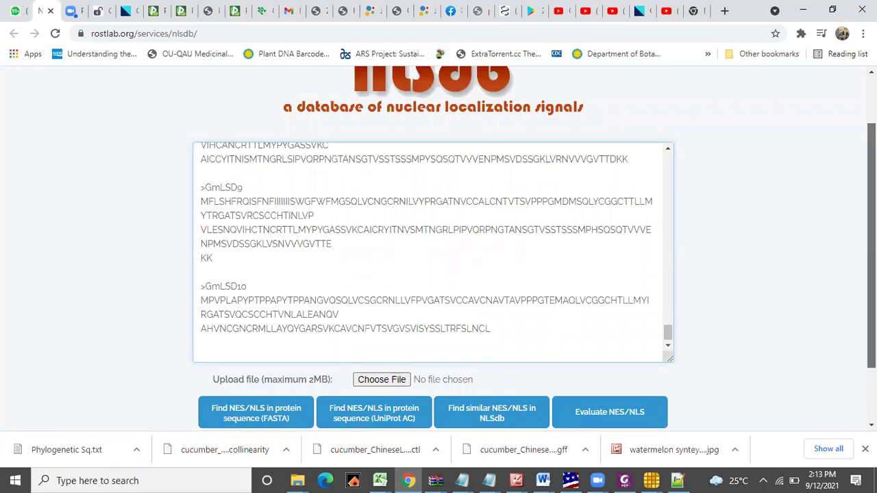
Run the NES/NLS search on the pasted protein sequences in FASTA format.
{"action": "scroll", "coordinate": [677, 125], "scroll_direction": "down", "scroll_amount": 1}
{"action": "key", "text": "Tab"}
{"action": "key", "text": "Tab"}
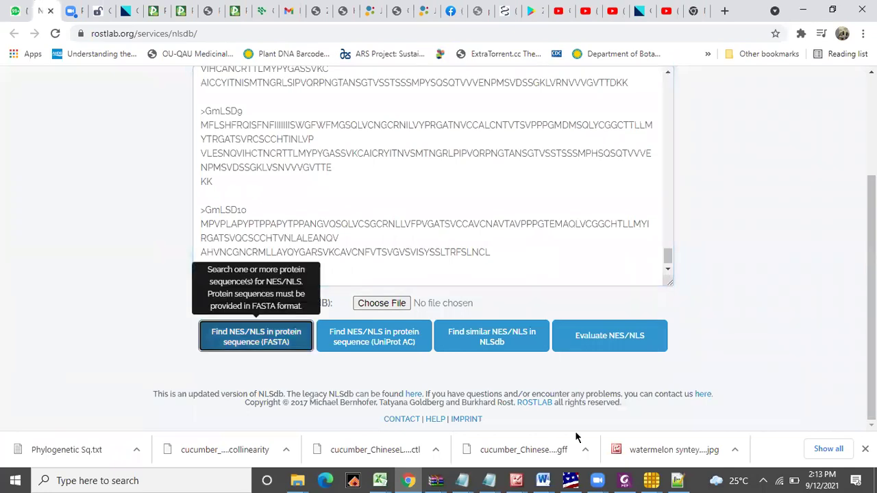
{"action": "key", "text": "Return"}
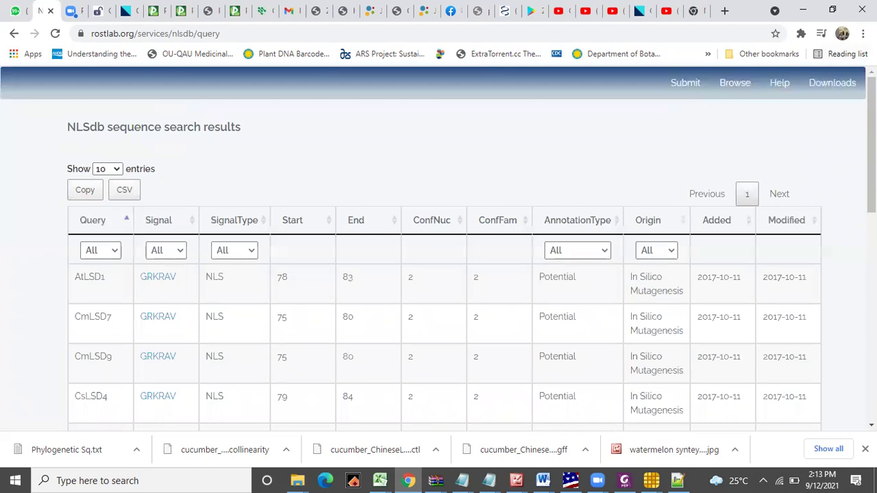
Review the NLSdb results table for signals and positions per LSD protein, and check which sequences are listed without results.
{"action": "right_click", "coordinate": [677, 220]}
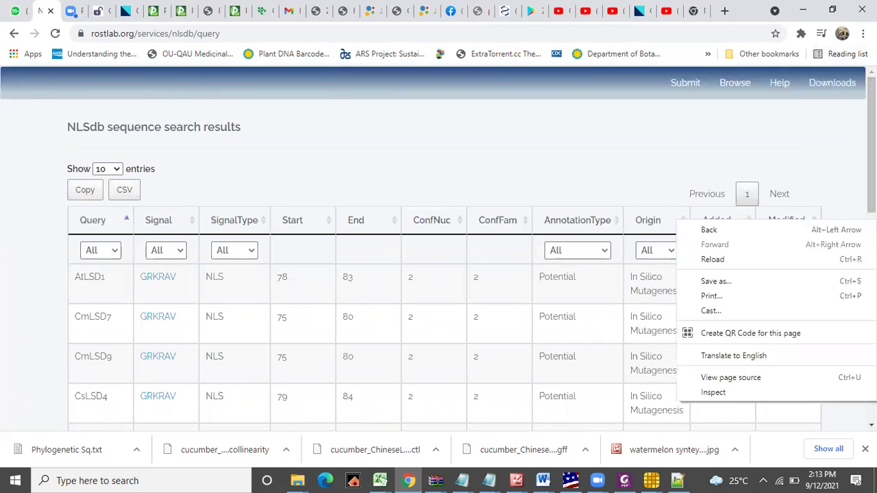
{"action": "key", "text": "Escape"}
{"action": "scroll", "coordinate": [438, 248], "scroll_direction": "down", "scroll_amount": 3}
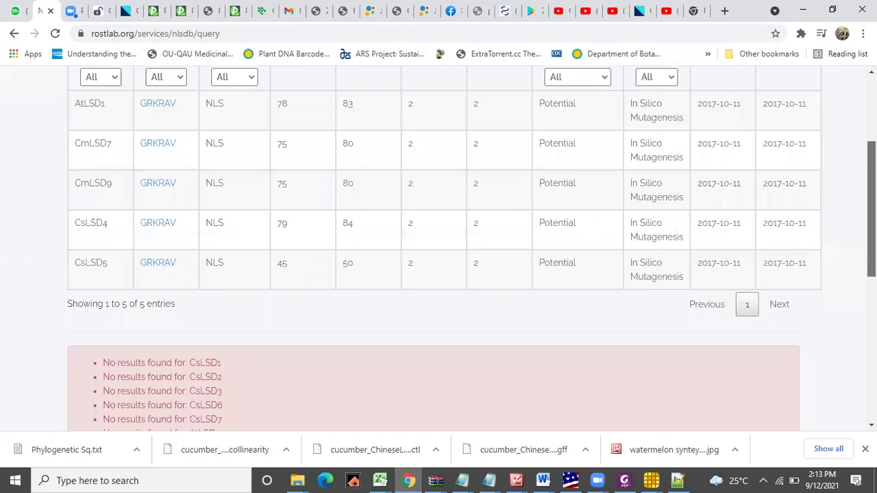
{"action": "scroll", "coordinate": [471, 249], "scroll_direction": "up", "scroll_amount": 1}
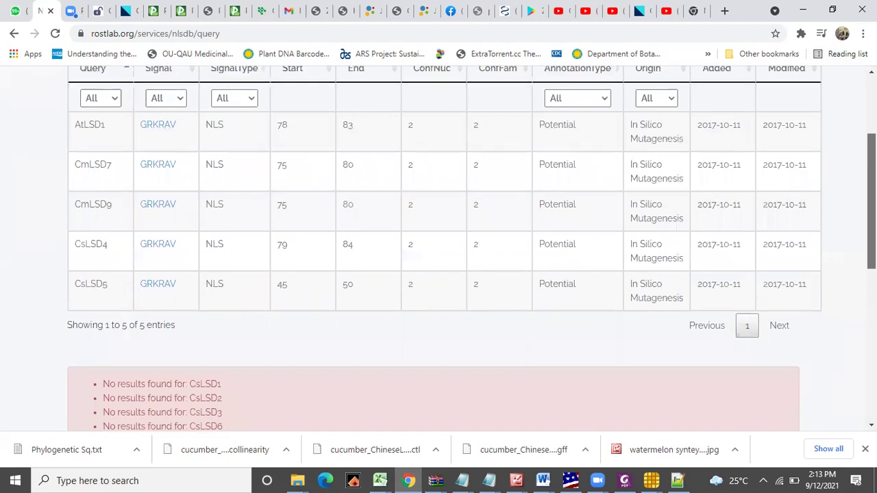
{"action": "scroll", "coordinate": [853, 226], "scroll_direction": "down", "scroll_amount": 6}
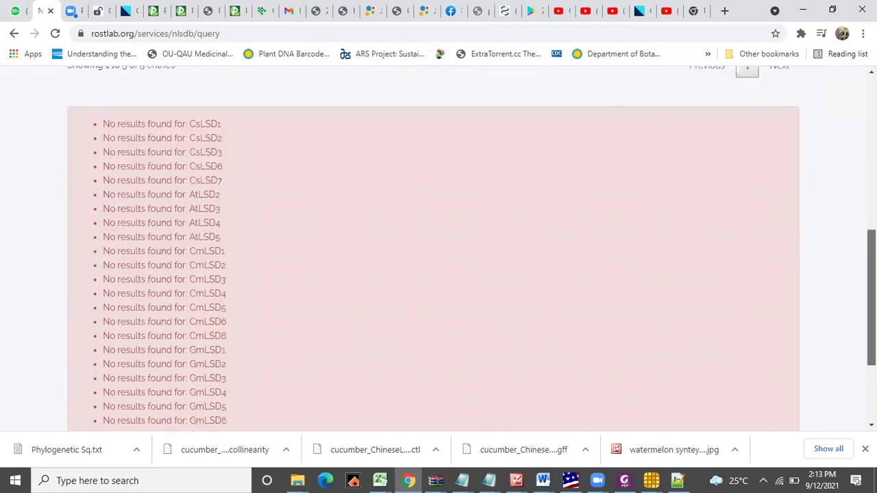
{"action": "scroll", "coordinate": [853, 226], "scroll_direction": "up", "scroll_amount": 5}
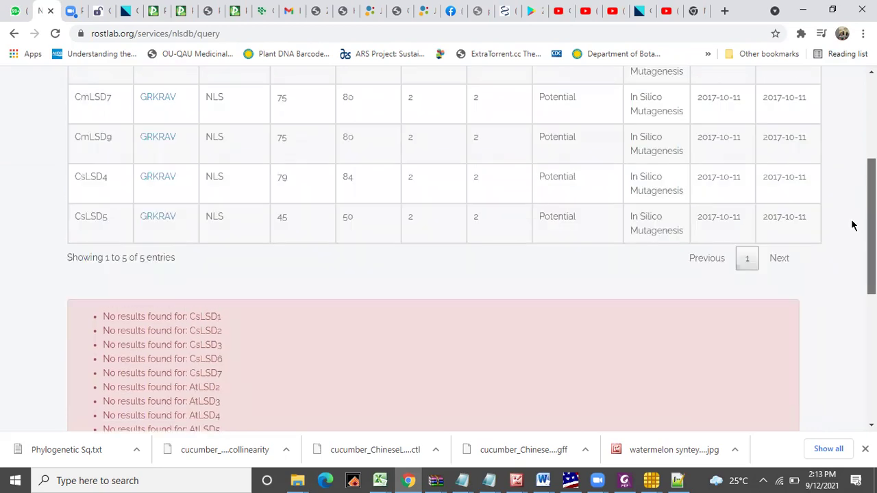
{"action": "scroll", "coordinate": [845, 166], "scroll_direction": "up", "scroll_amount": 2}
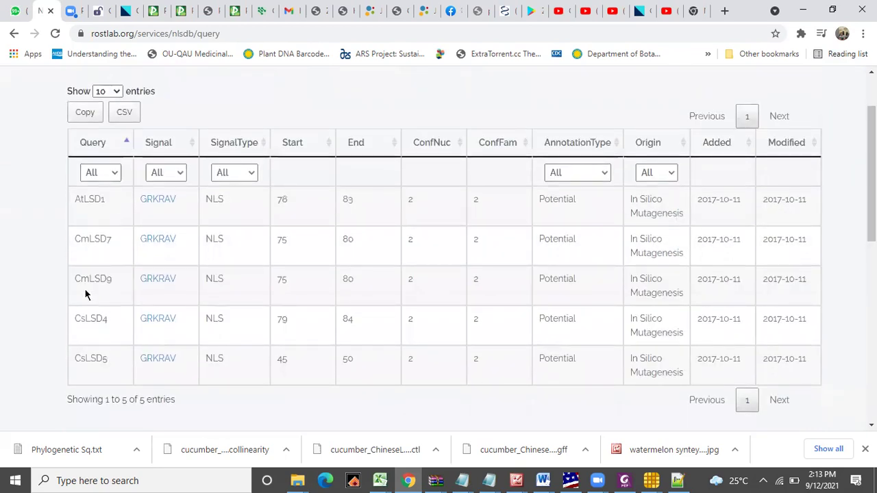
{"action": "left_click_drag", "start_coordinate": [75, 199], "coordinate": [182, 340]}
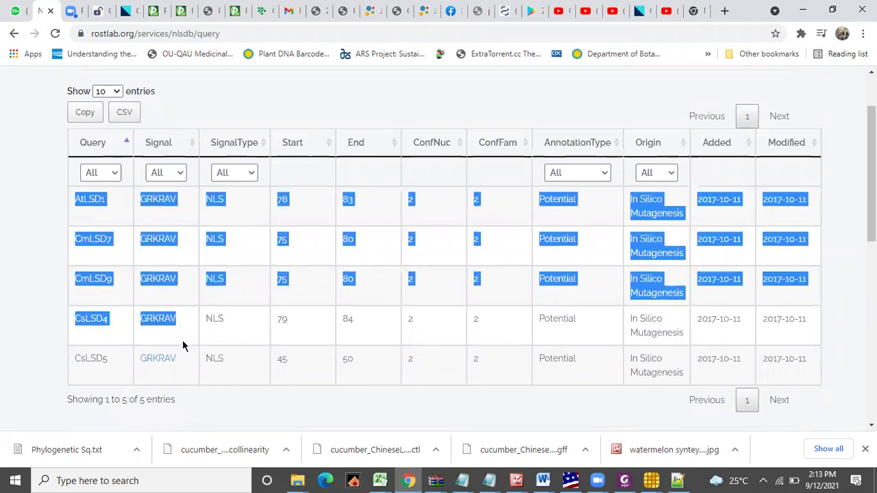
{"action": "left_click", "coordinate": [22, 244]}
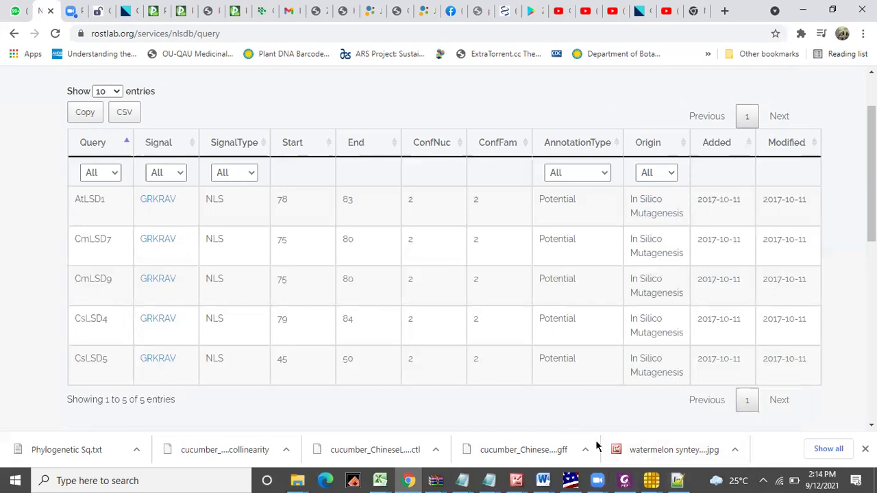
Check the chromosome entries in Word's "table (2) (2)" against Sheet2 of Excel's Gene ID Chromosome workbook, and revisit the NLSdb results in Chrome.
{"action": "left_click", "coordinate": [541, 479]}
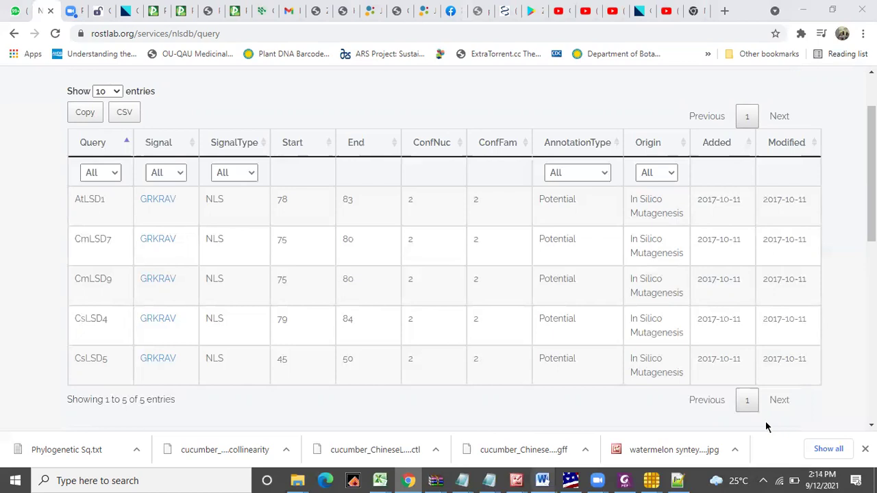
{"action": "left_click", "coordinate": [541, 479]}
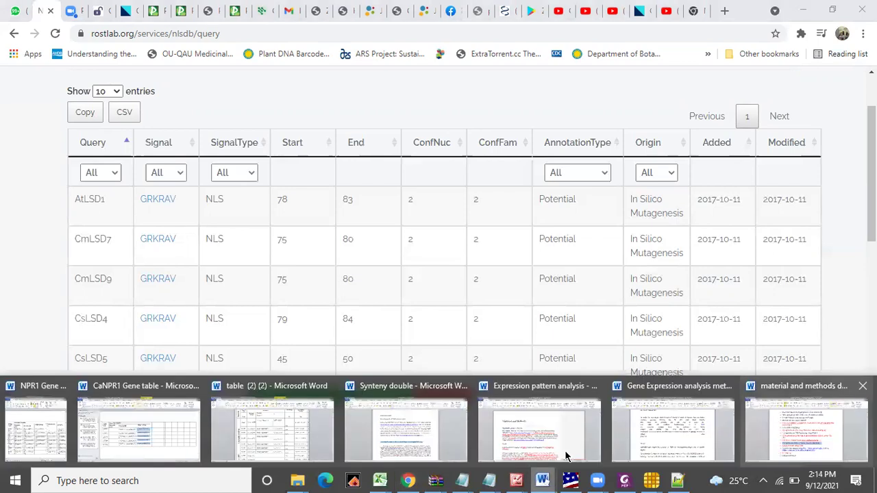
{"action": "left_click", "coordinate": [249, 434]}
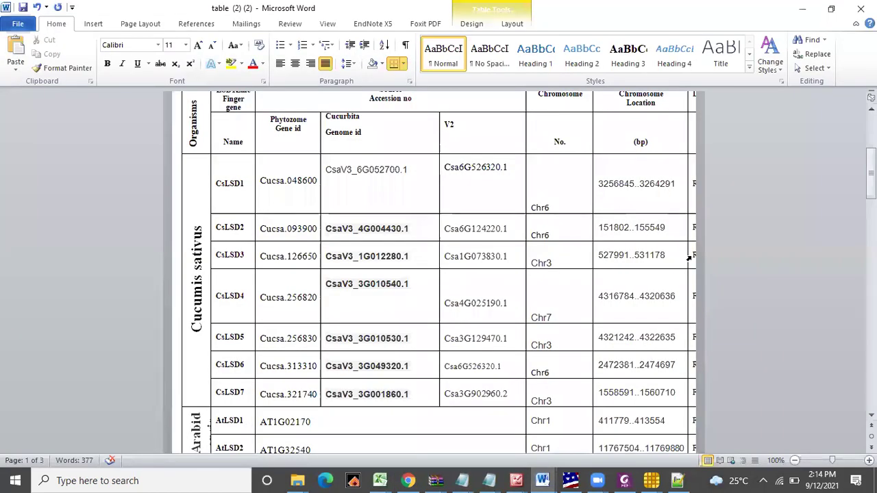
{"action": "left_click", "coordinate": [545, 206]}
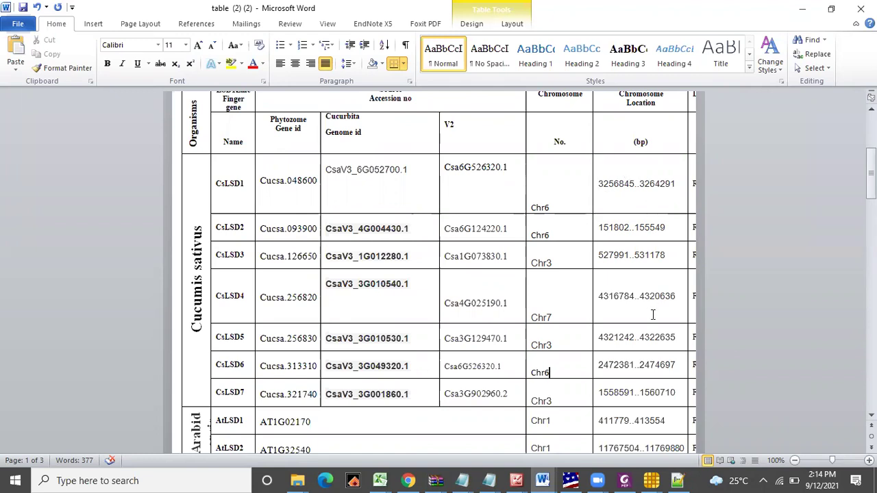
{"action": "left_click", "coordinate": [382, 479]}
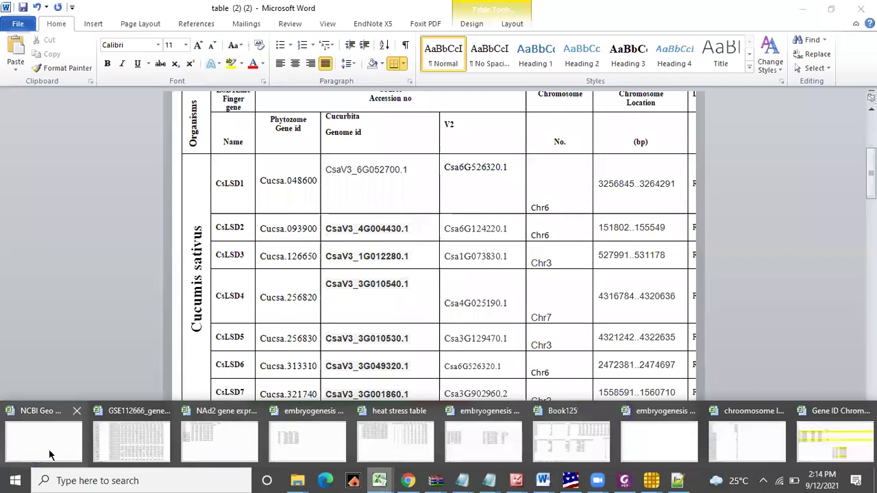
{"action": "left_click", "coordinate": [847, 437]}
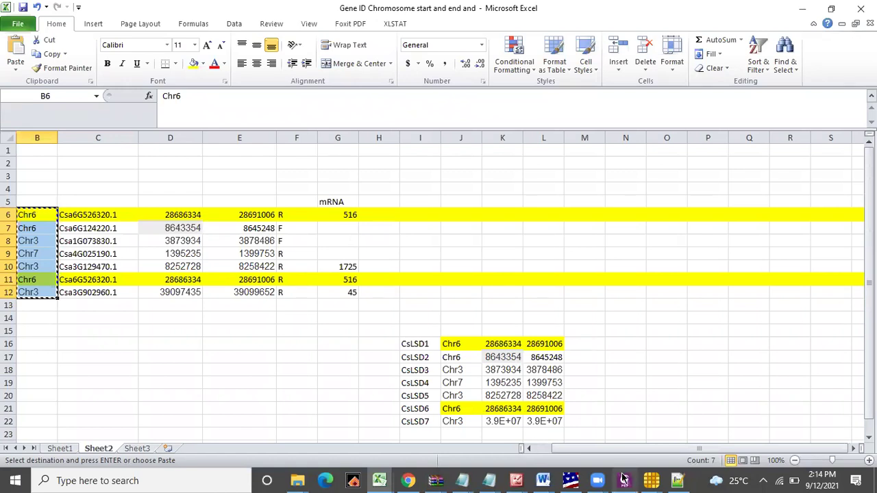
{"action": "left_click", "coordinate": [409, 481]}
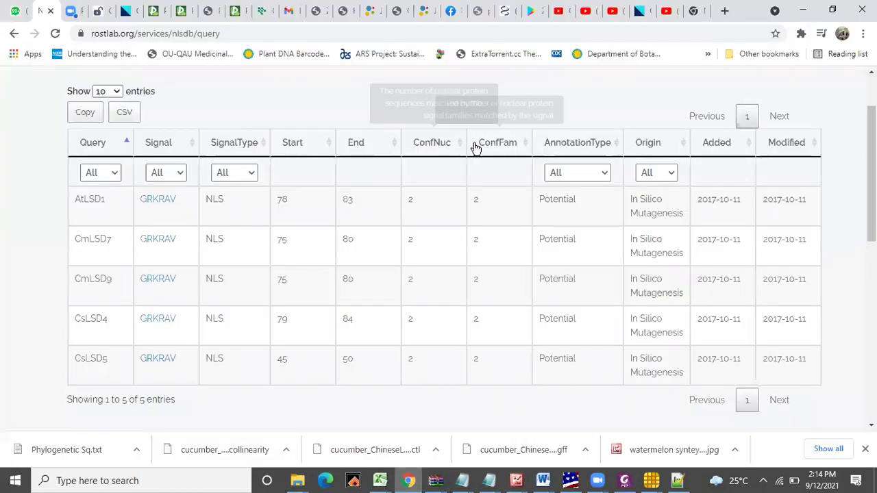
{"action": "left_click", "coordinate": [802, 10]}
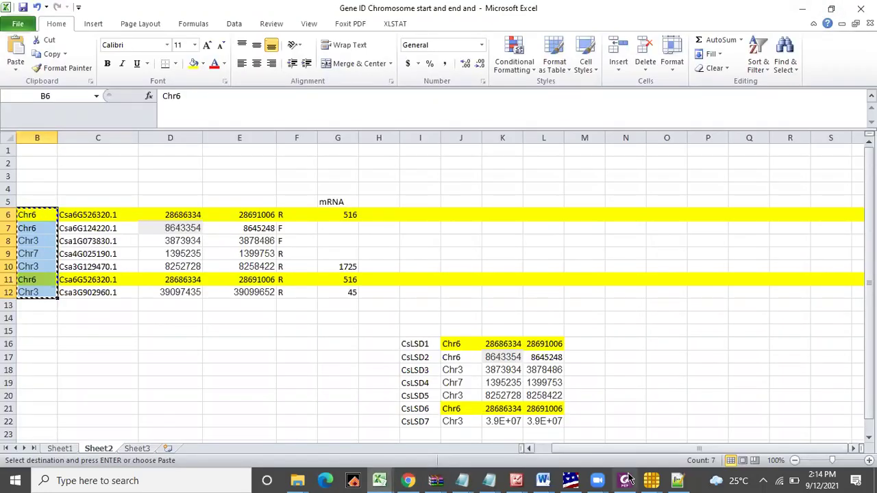
Switch to the "table (2) (2)" Word document and start saving a copy in the LSD1 folder under Cucumber.
{"action": "left_click", "coordinate": [549, 479]}
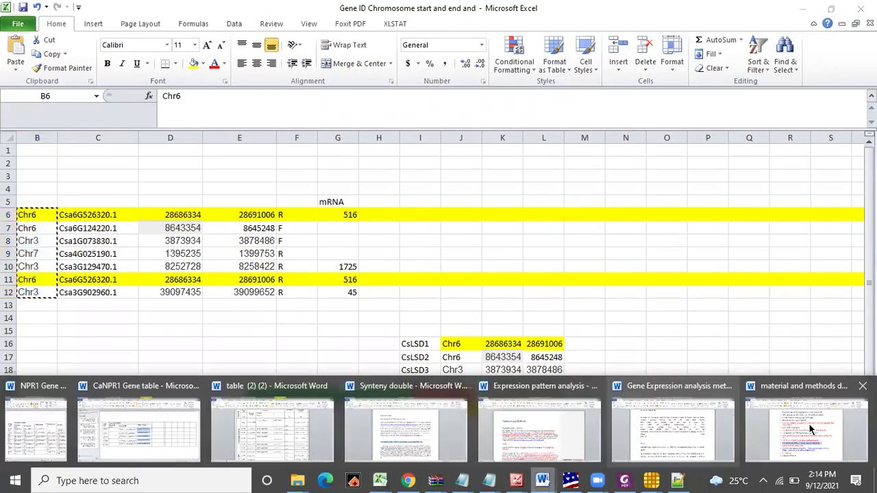
{"action": "left_click", "coordinate": [308, 449]}
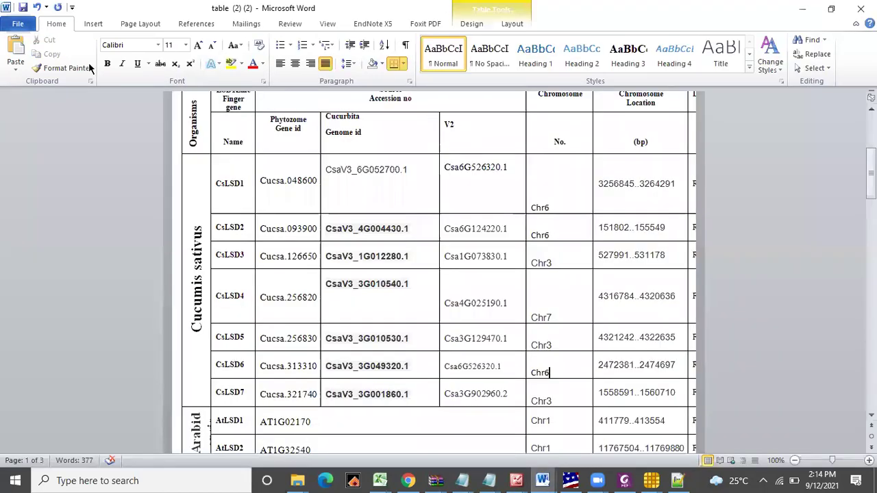
{"action": "left_click", "coordinate": [18, 23]}
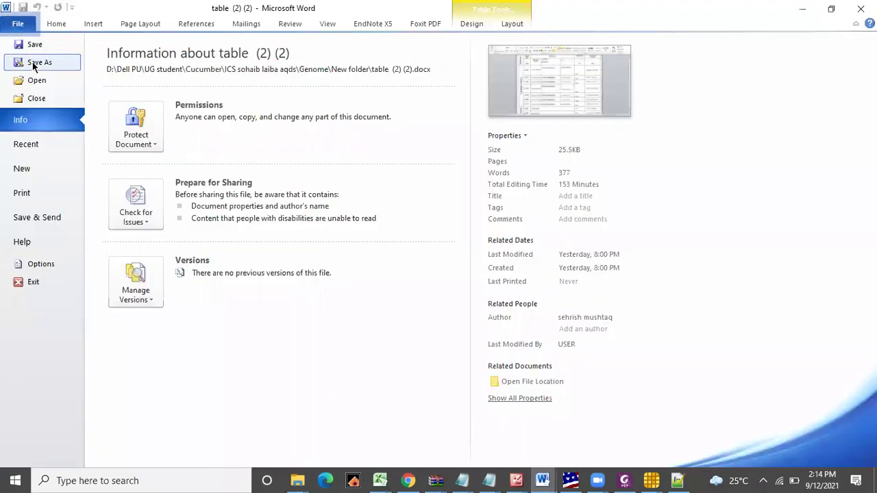
{"action": "left_click", "coordinate": [32, 61]}
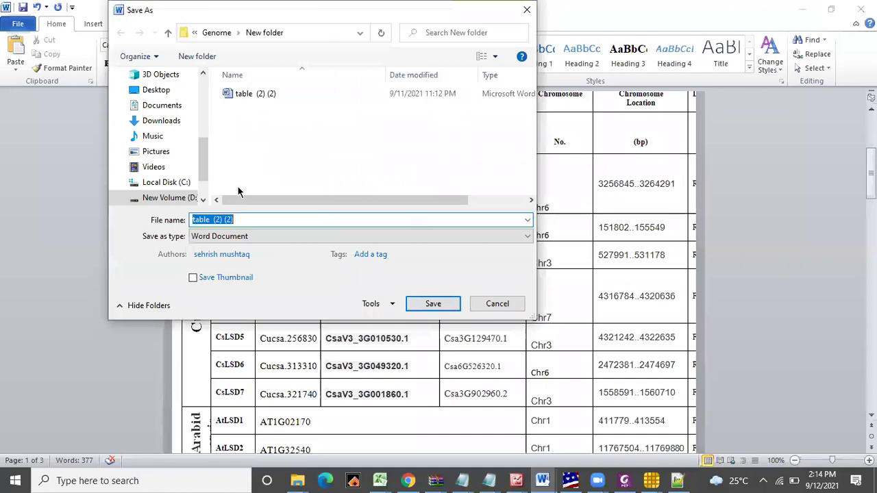
{"action": "left_click", "coordinate": [217, 32]}
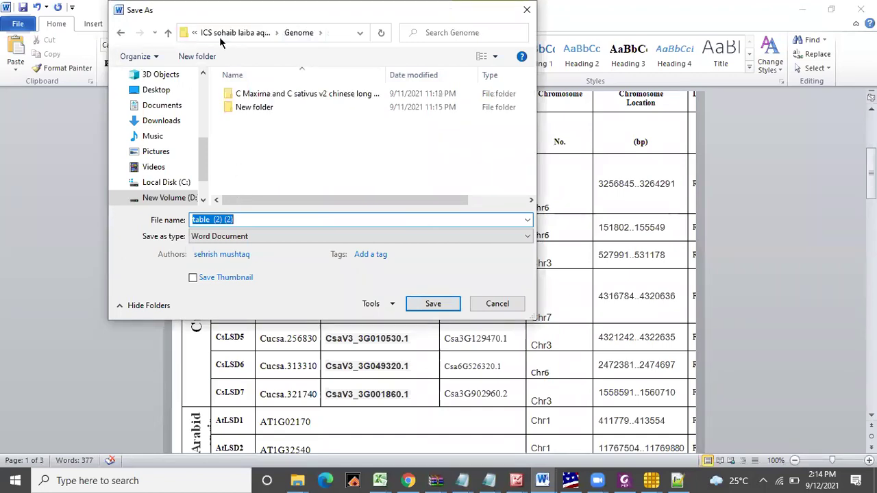
{"action": "left_click", "coordinate": [218, 33]}
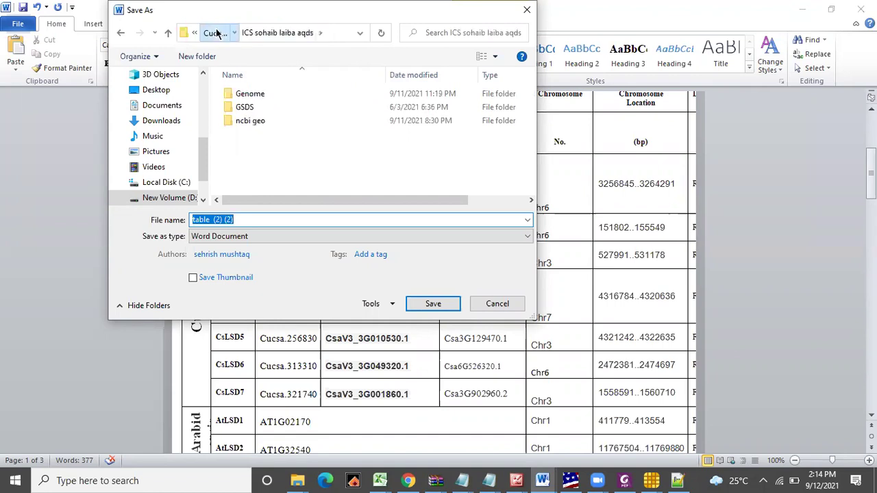
{"action": "left_click", "coordinate": [218, 33]}
{"action": "double_click", "coordinate": [263, 135]}
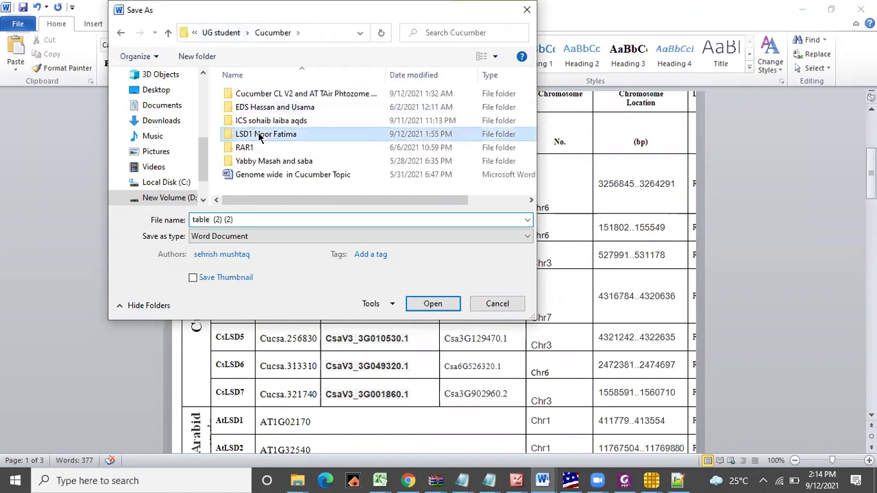
Name the copy "table edited" and save it as a Word document.
{"action": "left_click", "coordinate": [250, 219]}
{"action": "left_click", "coordinate": [250, 220]}
{"action": "key", "text": "BackSpace"}
{"action": "key", "text": "BackSpace"}
{"action": "key", "text": "BackSpace"}
{"action": "type", "text": "edited"}
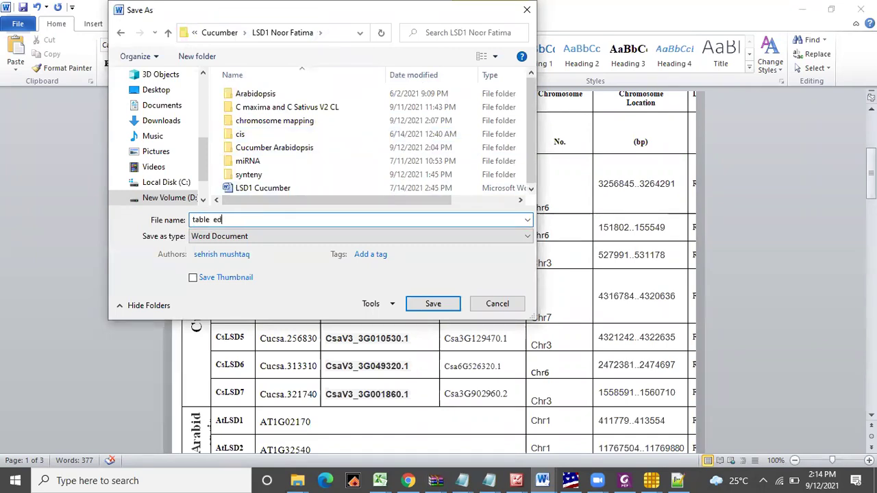
{"action": "left_click", "coordinate": [424, 303]}
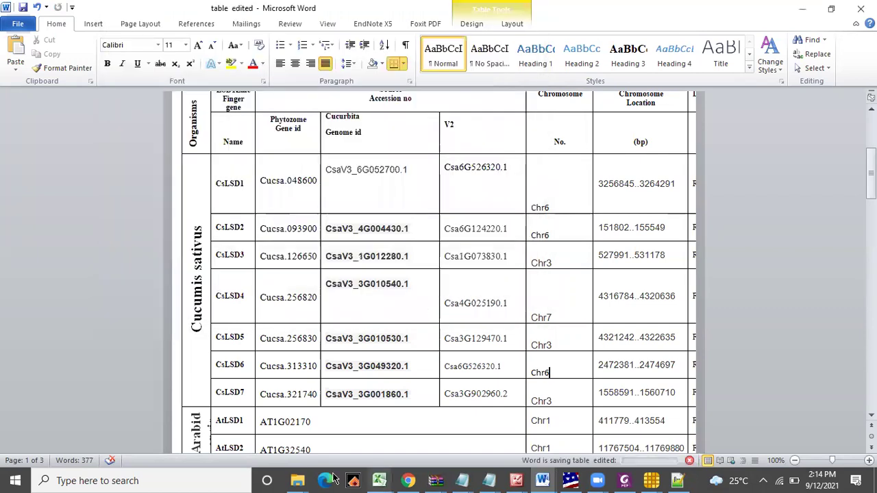
Switch to WhatsApp Web in Chrome and send the "table edited" Word document from the LSD1 folder to the GWA-LSD1 Cucumber group.
{"action": "left_click", "coordinate": [408, 480]}
{"action": "left_click", "coordinate": [17, 8]}
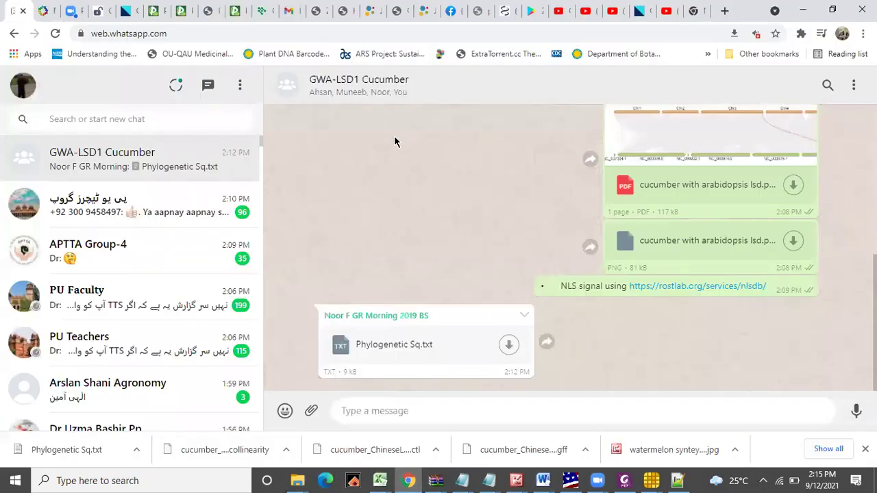
{"action": "left_click", "coordinate": [311, 412]}
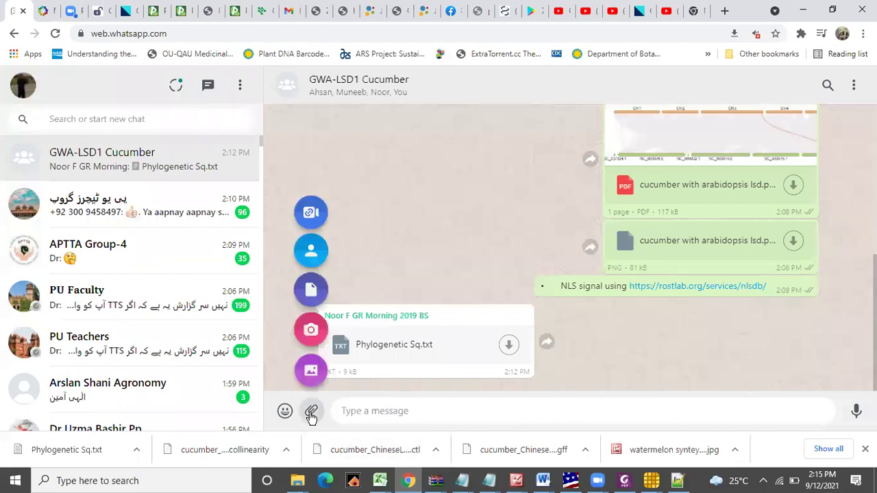
{"action": "left_click", "coordinate": [310, 295]}
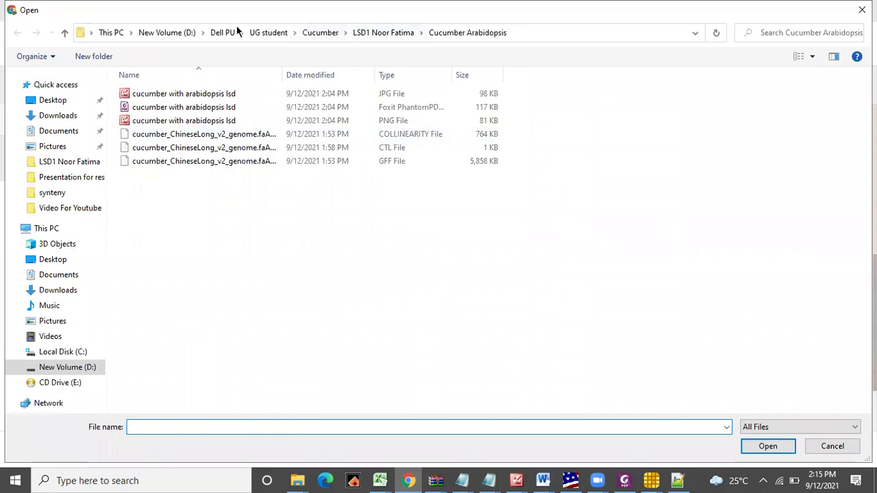
{"action": "left_click", "coordinate": [387, 33]}
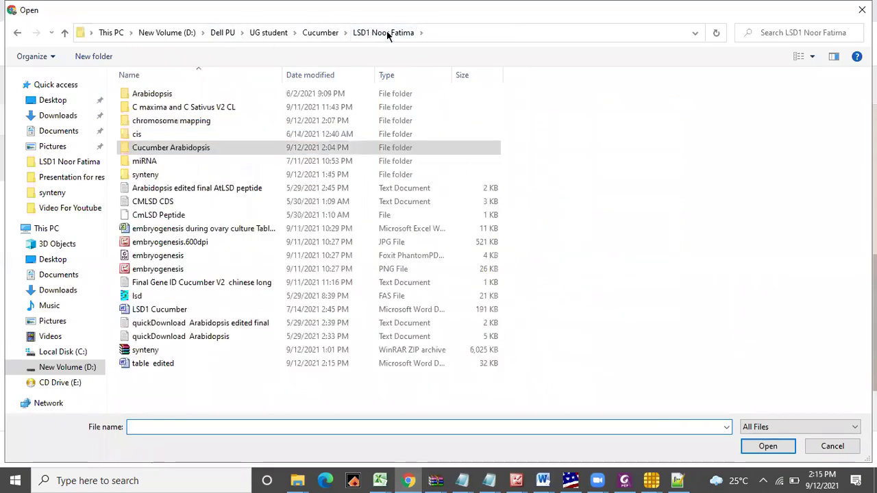
{"action": "left_click", "coordinate": [212, 363]}
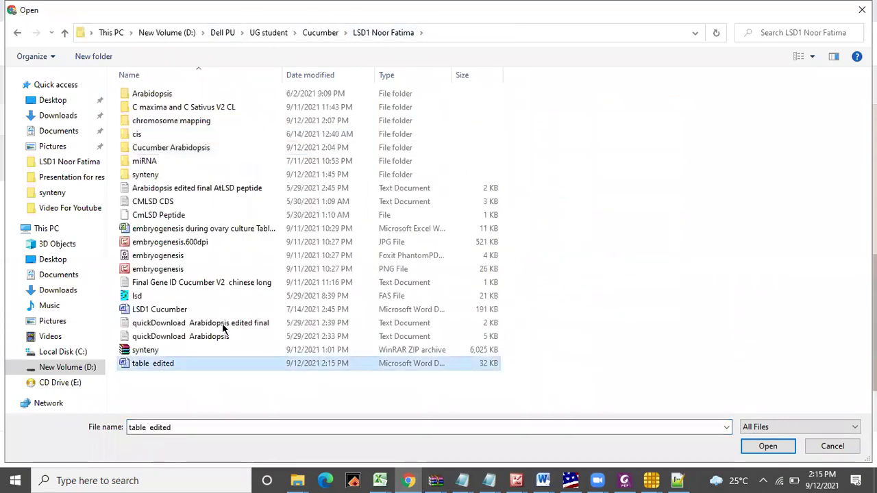
{"action": "left_click", "coordinate": [768, 446]}
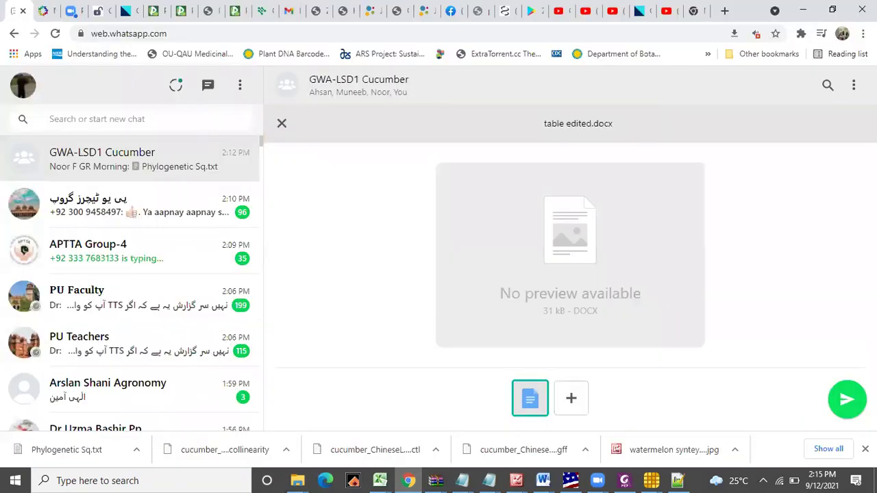
{"action": "left_click", "coordinate": [849, 403]}
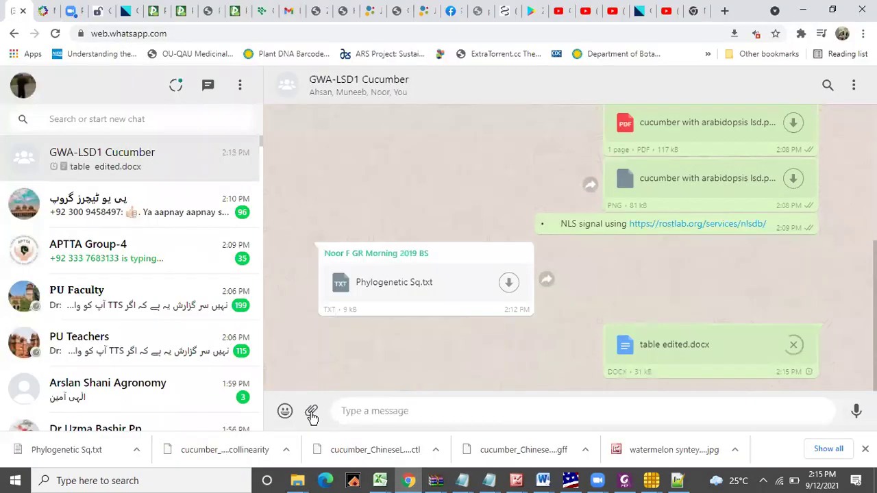
Send the "Gene ID Chromosome start and end and" Excel workbook from the synteny folder to the GWA-LSD1 Cucumber group.
{"action": "left_click", "coordinate": [312, 413]}
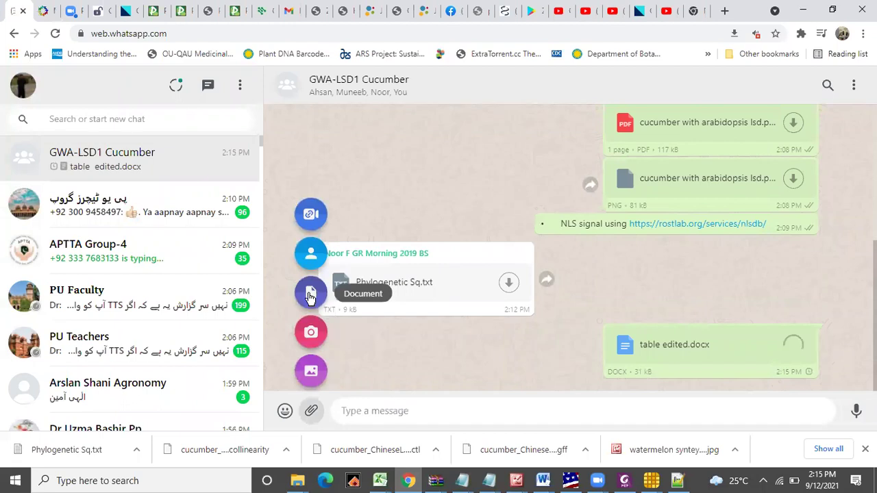
{"action": "left_click", "coordinate": [312, 296]}
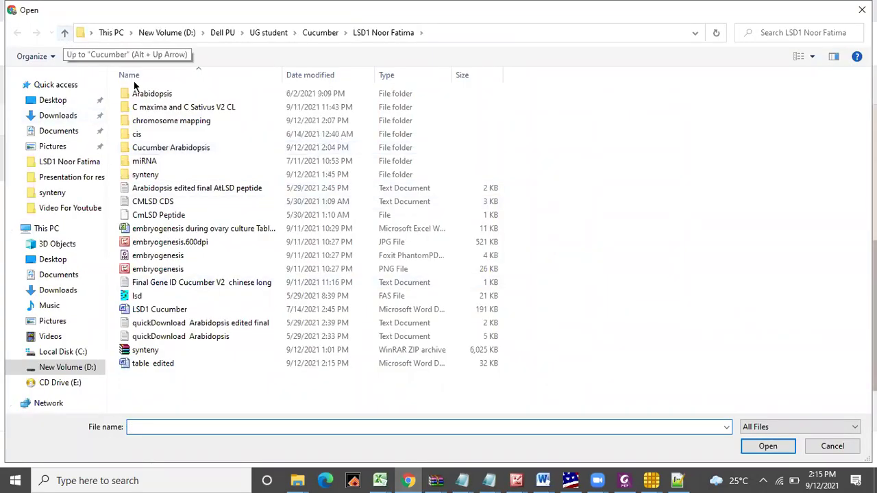
{"action": "double_click", "coordinate": [149, 174]}
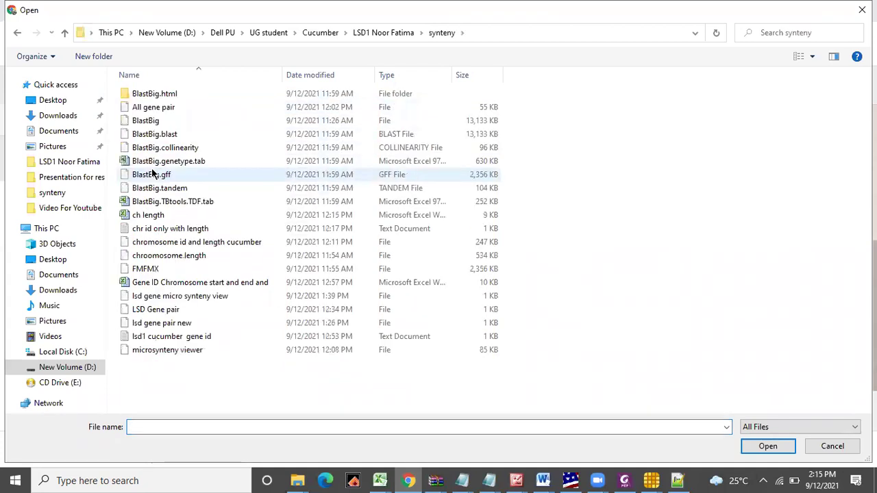
{"action": "double_click", "coordinate": [182, 285]}
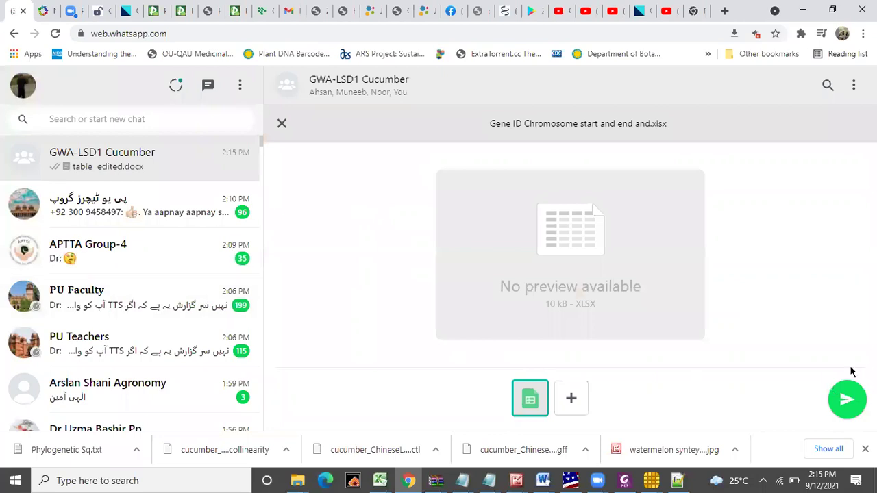
{"action": "left_click", "coordinate": [850, 403]}
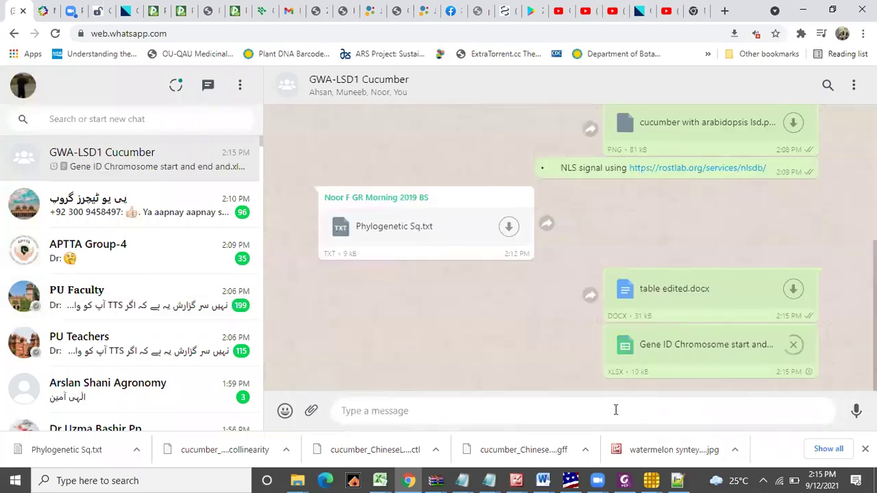